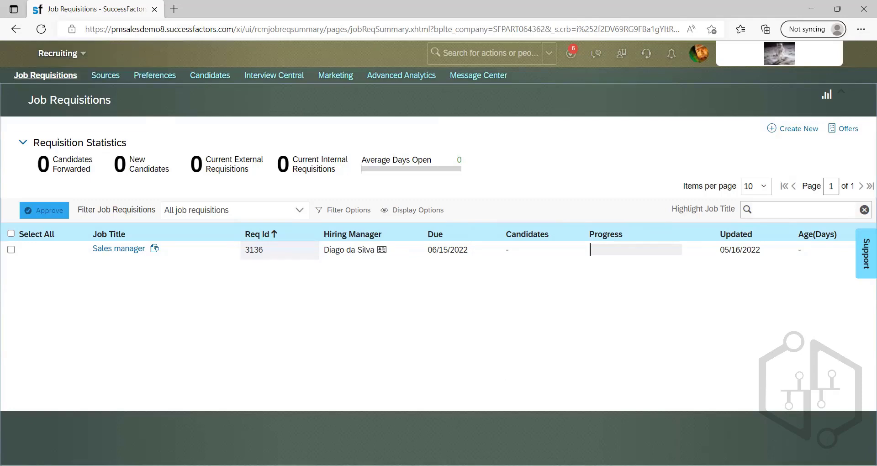
# Switch to Adobe Acrobat Reader, view the guide's chapter 12 on job requisitions full-screen, and return to SuccessFactors in the browser.
pyautogui.hotkey('alt', 'Tab')
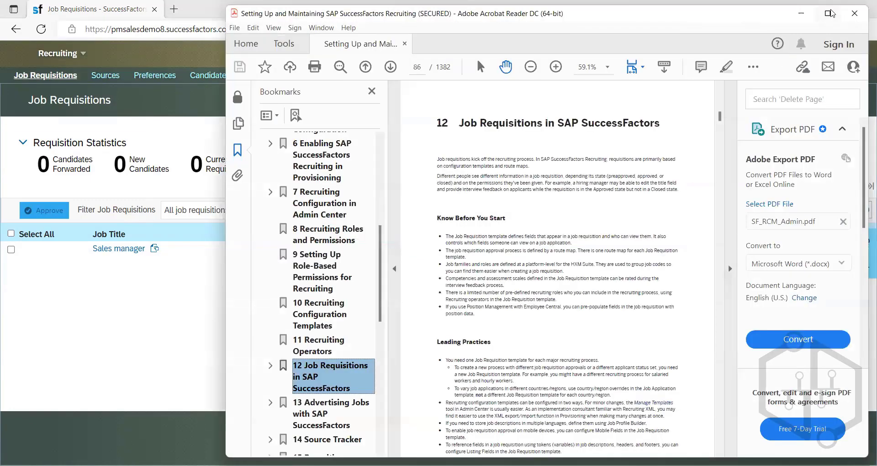
pyautogui.press('super+Up')
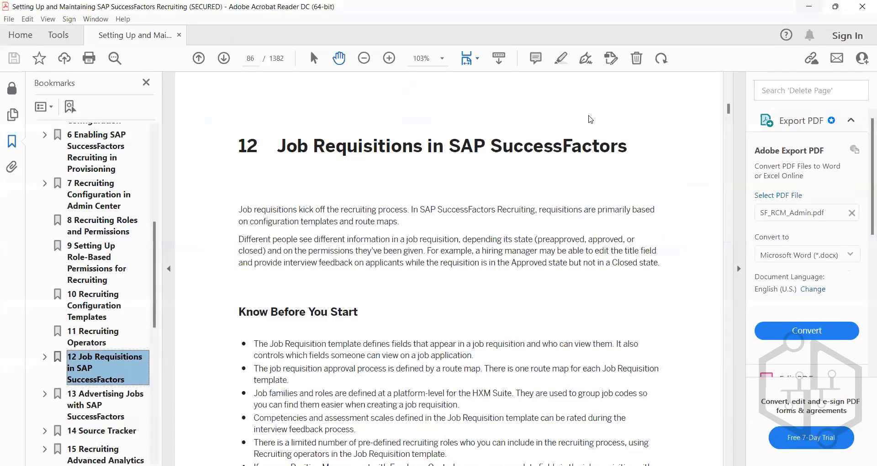
pyautogui.hotkey('alt', 'Tab')
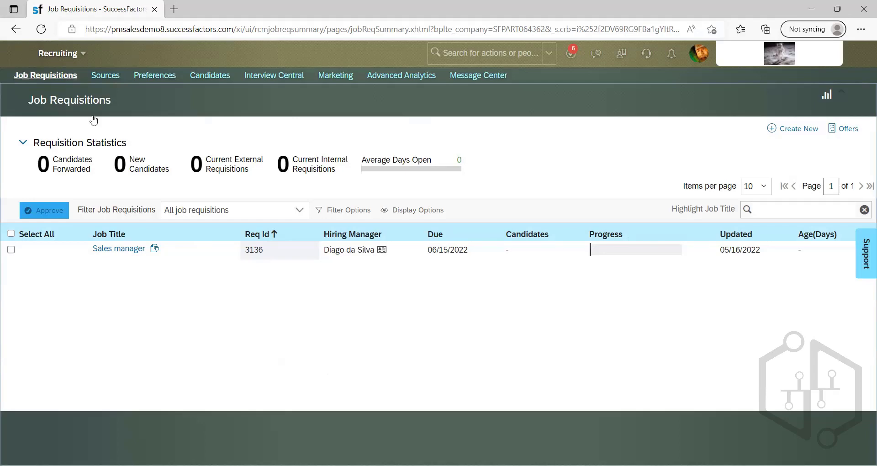
pyautogui.click(68, 53)
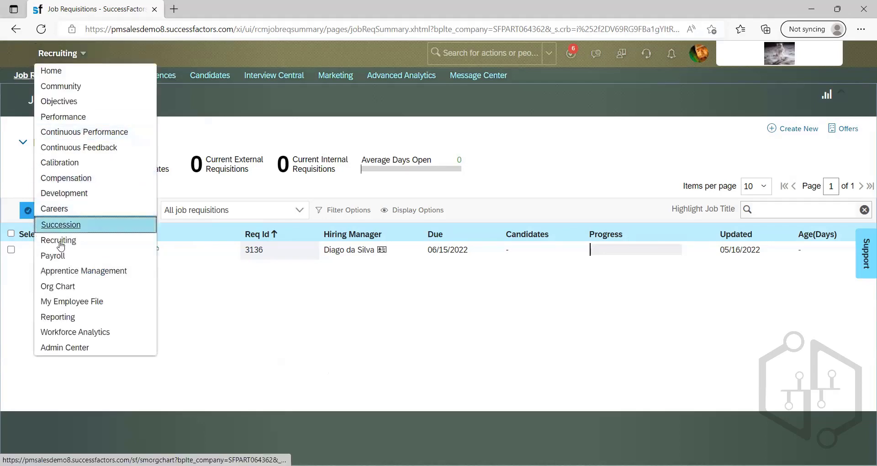
pyautogui.click(113, 117)
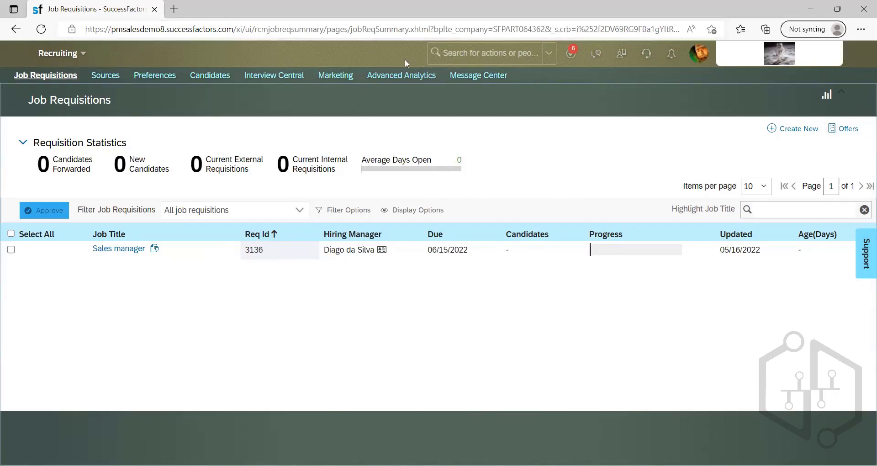
# Search the available actions for "pickli" and open Picklist Center.
pyautogui.click(457, 56)
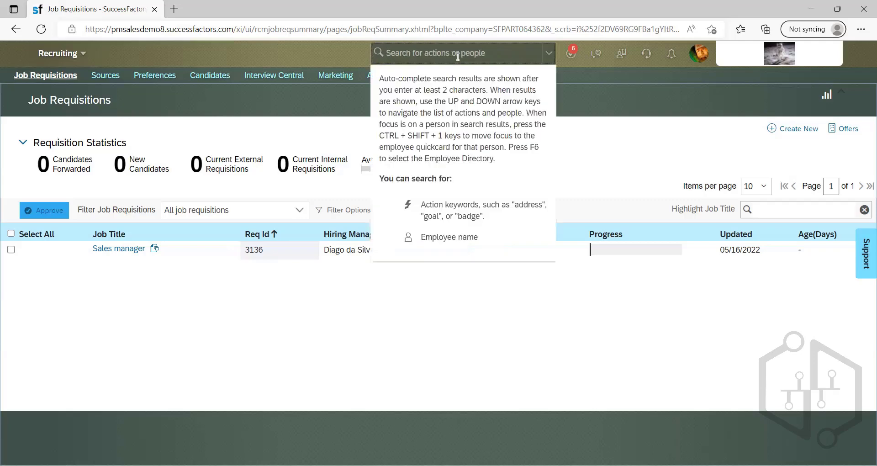
pyautogui.write('pickli')
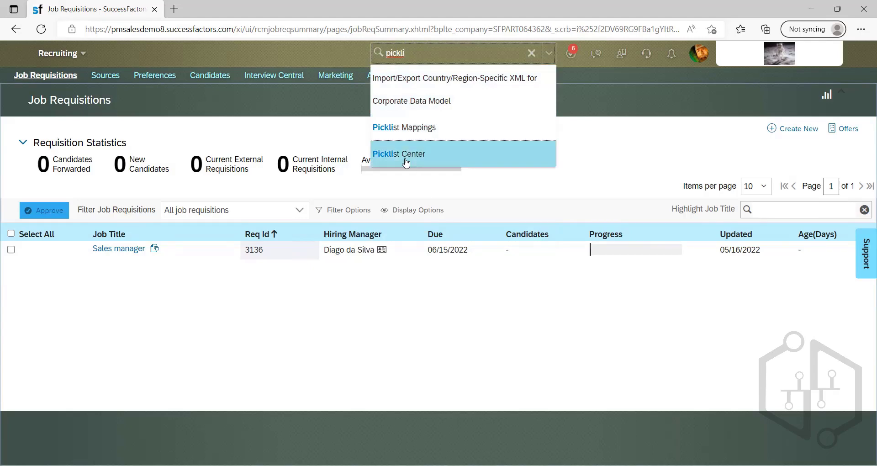
pyautogui.press('Return')
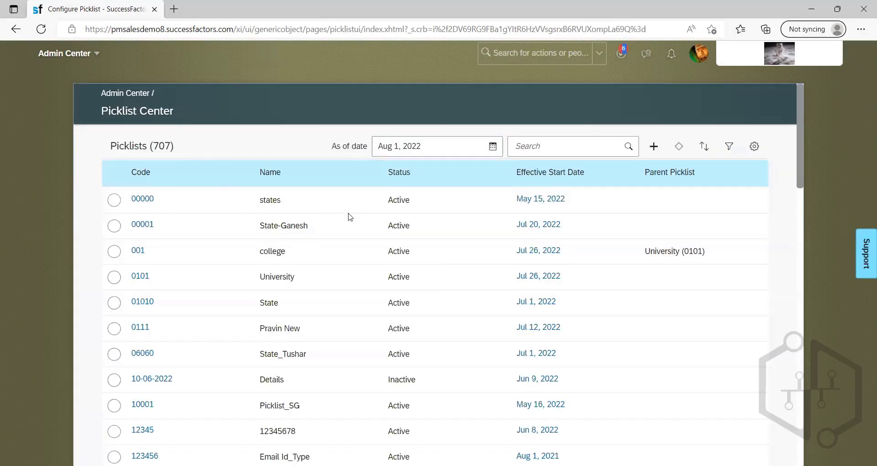
# Look through the alphabetical list of picklists in Picklist Center, from the numeric codes to those starting with F.
pyautogui.scroll(-10, 347, 228)
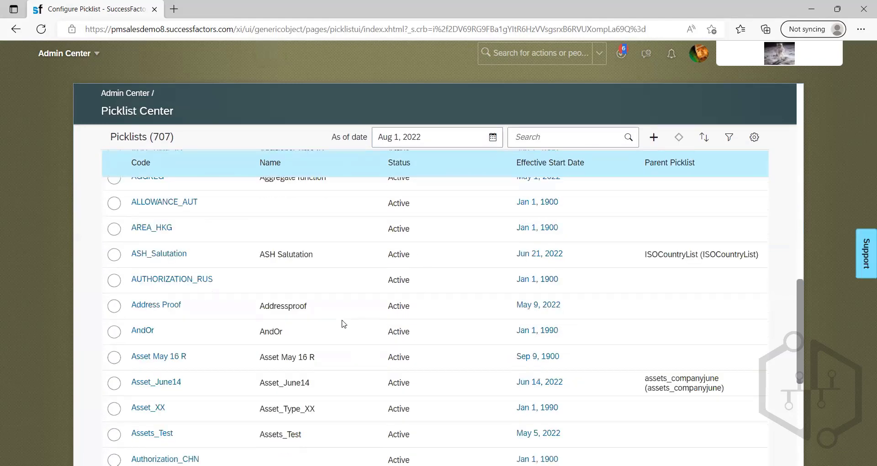
pyautogui.scroll(-3, 345, 322)
pyautogui.scroll(-12, 346, 321)
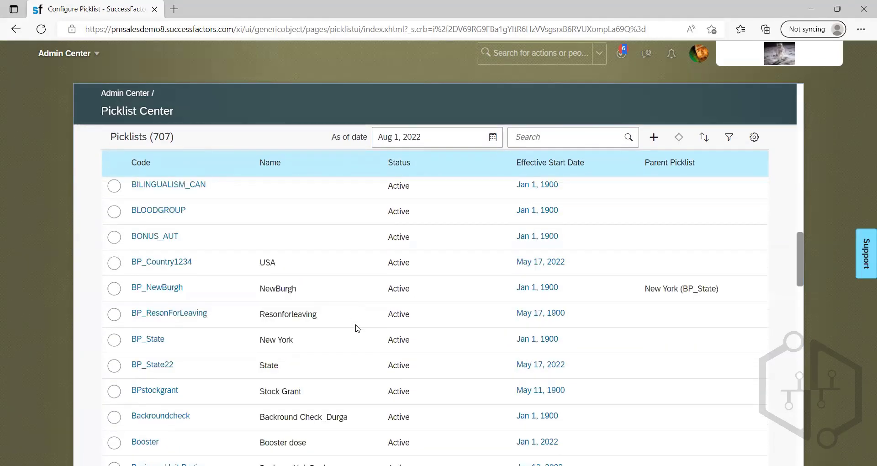
pyautogui.scroll(-15, 356, 332)
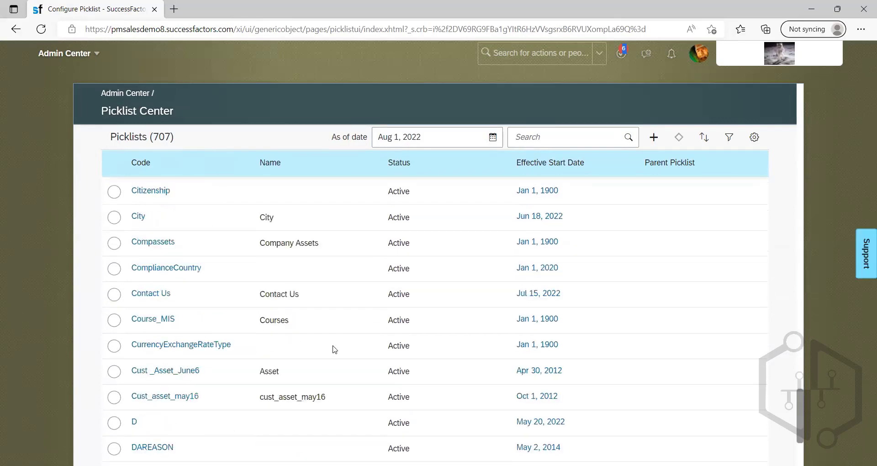
pyautogui.scroll(-10, 334, 350)
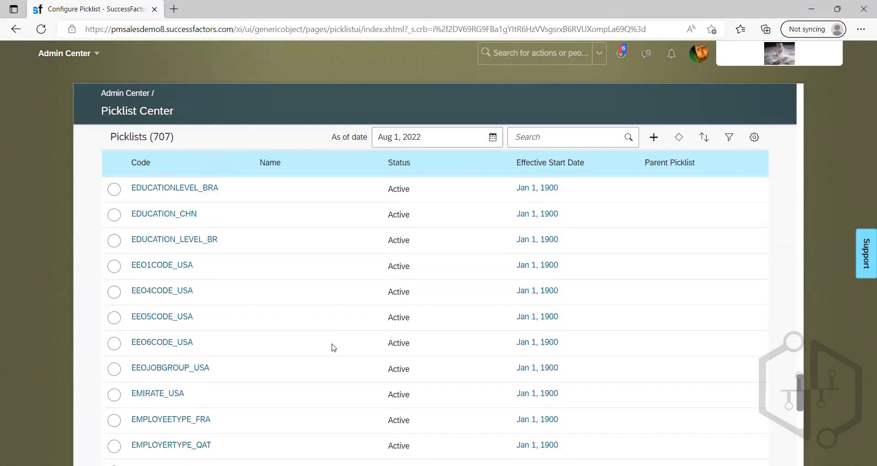
pyautogui.scroll(1, 335, 352)
pyautogui.scroll(-1, 336, 349)
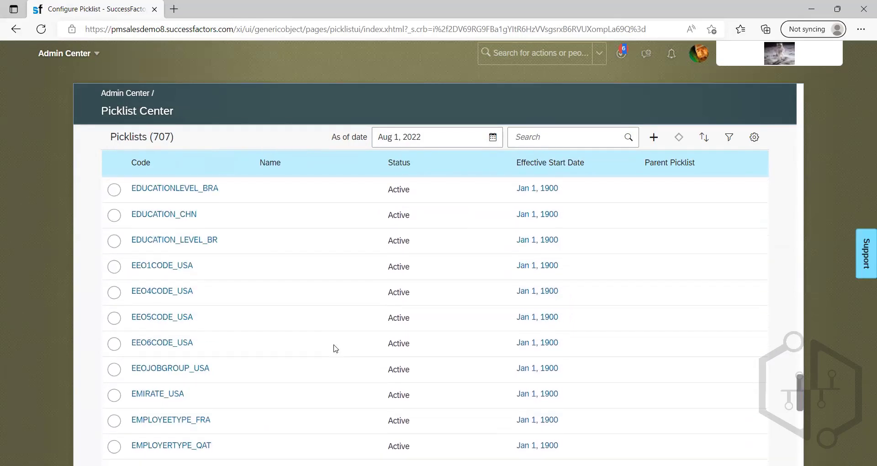
pyautogui.scroll(-5, 336, 349)
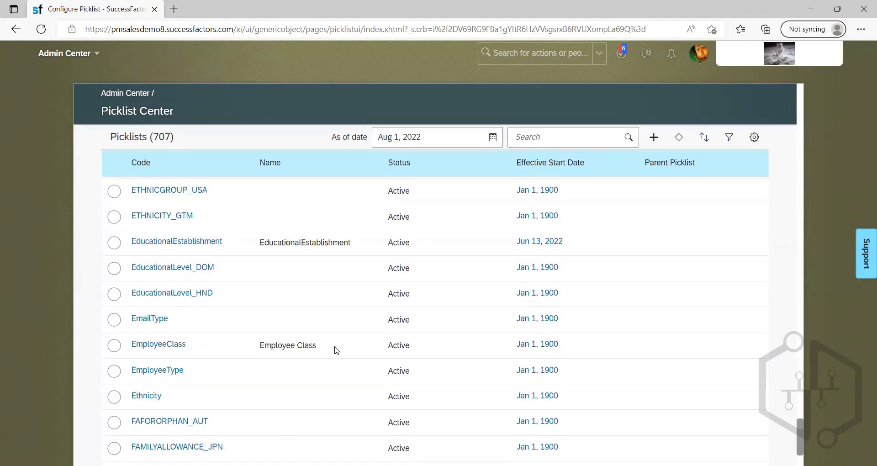
pyautogui.scroll(15, 336, 350)
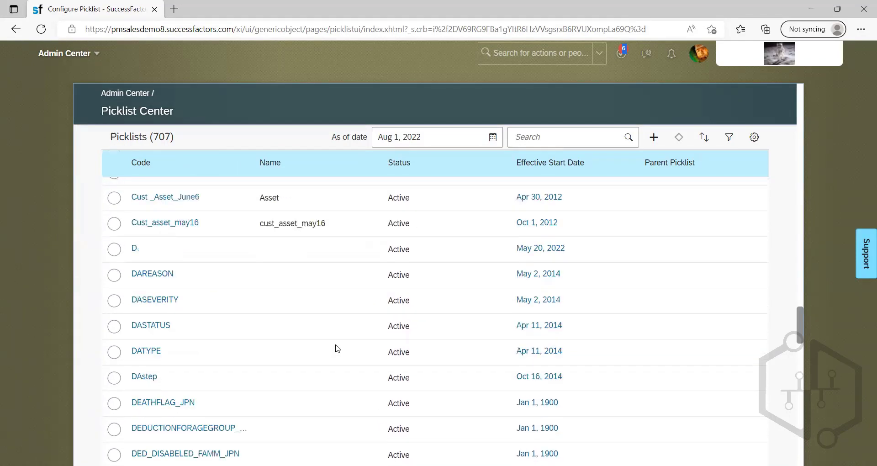
pyautogui.scroll(15, 337, 348)
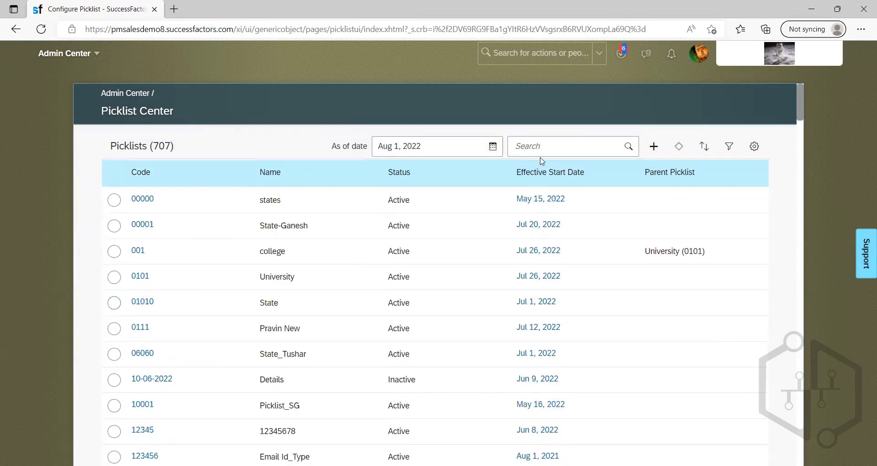
# Check the status field definition and its picklist ID in JRDM_Starter.xml in Notepad++, and return to Picklist Center in the browser.
pyautogui.click(582, 146)
pyautogui.click(571, 151)
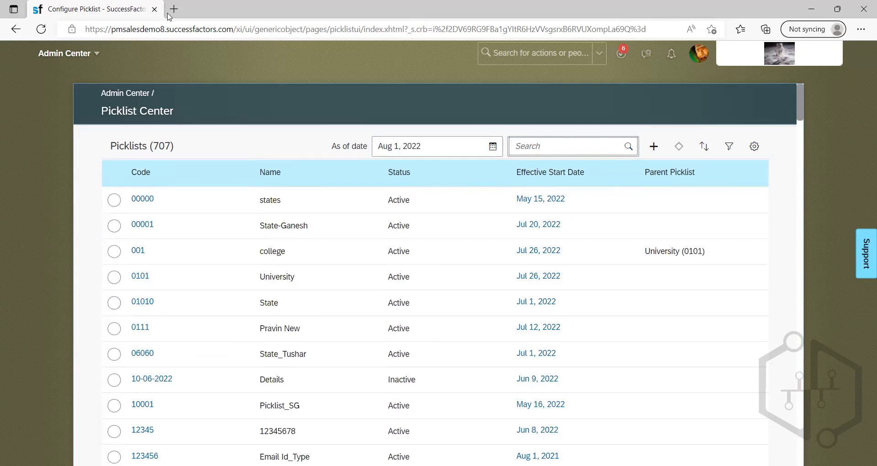
pyautogui.hotkey('alt', 'Tab')
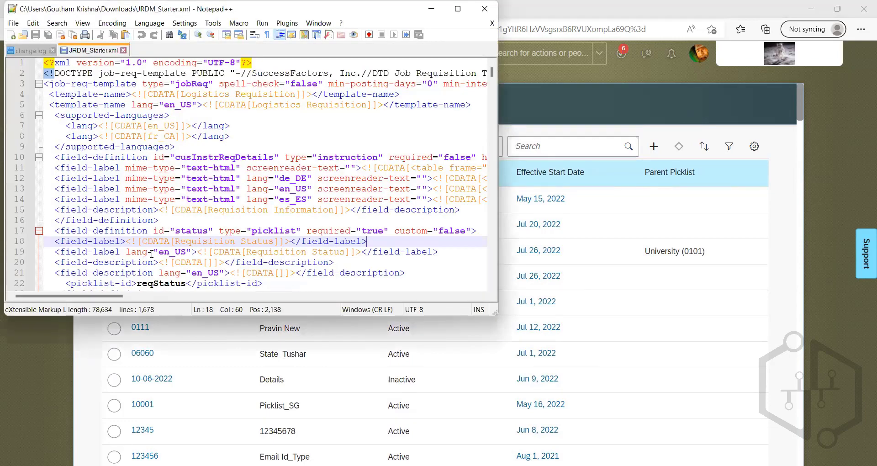
pyautogui.press('super+Up')
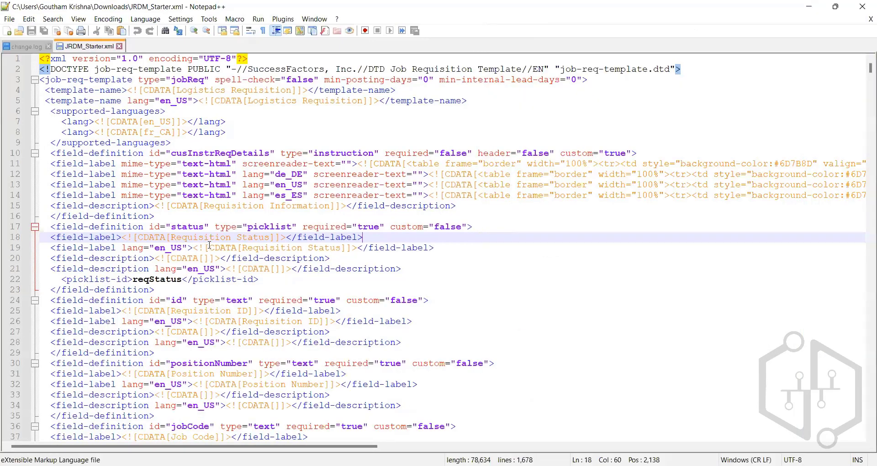
pyautogui.click(402, 231)
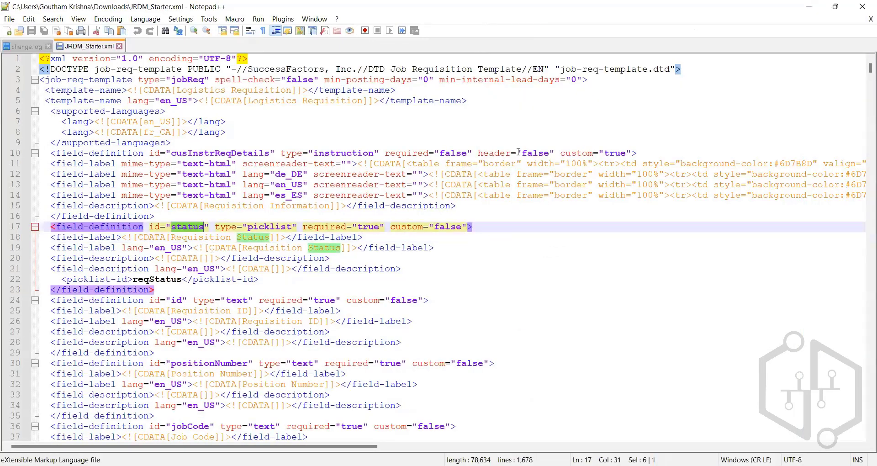
pyautogui.hotkey('alt', 'Tab')
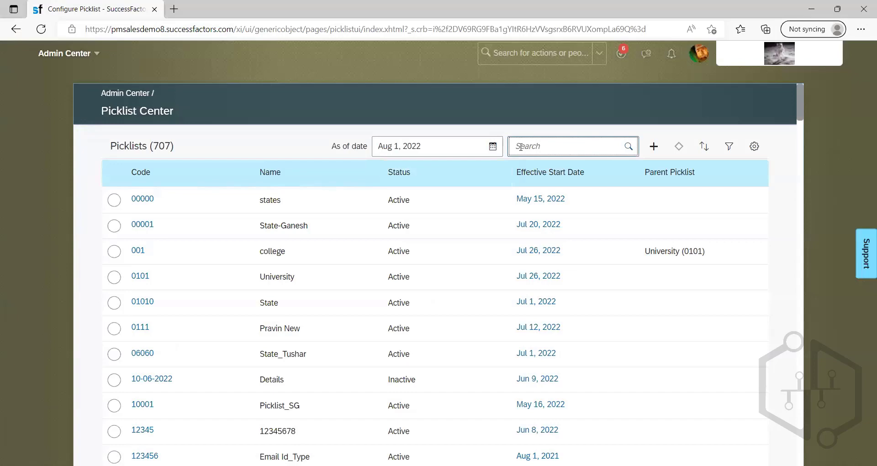
# Search the picklists for "rec".
pyautogui.write('req')
pyautogui.press('BackSpace')
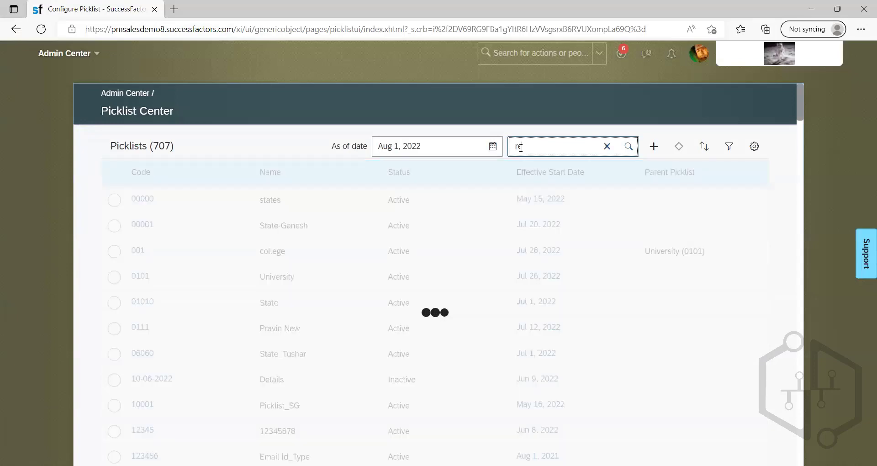
pyautogui.write('c')
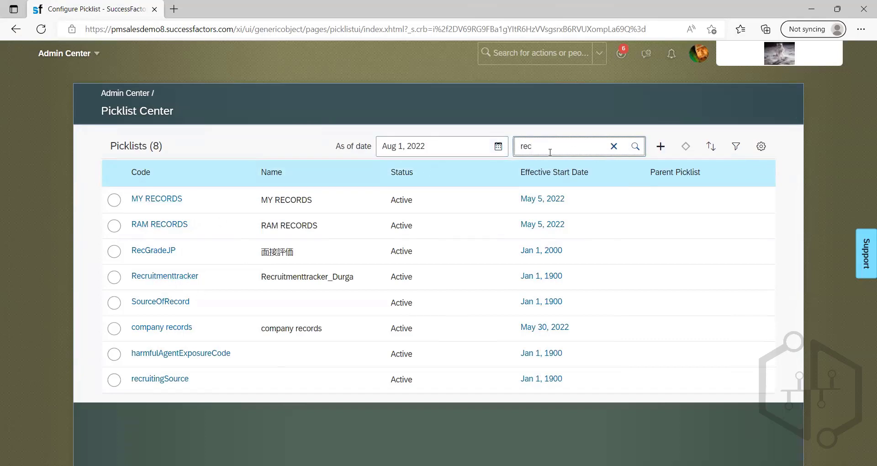
pyautogui.doubleClick(527, 145)
pyautogui.click(543, 146)
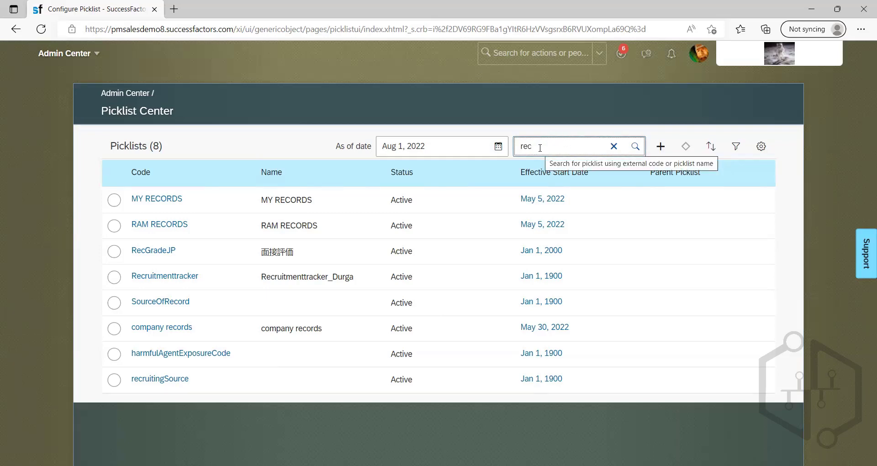
# Replace the picklist search term with "rcm".
pyautogui.press('BackSpace')
pyautogui.press('BackSpace')
pyautogui.press('BackSpace')
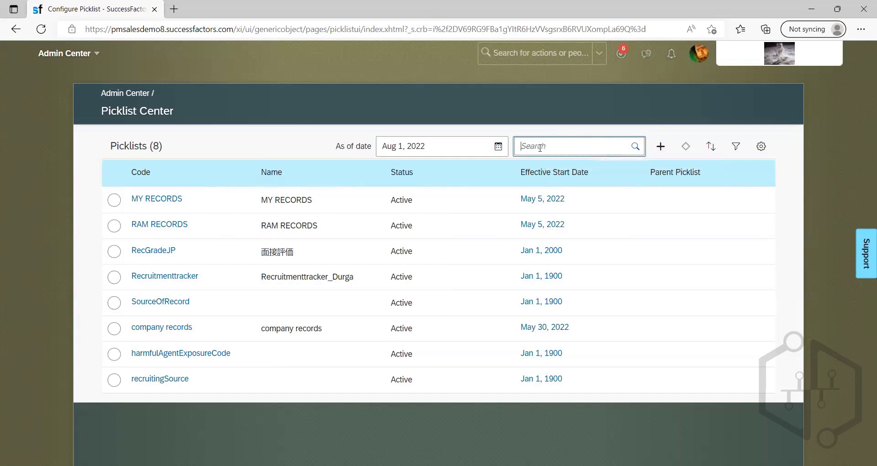
pyautogui.write('rcm')
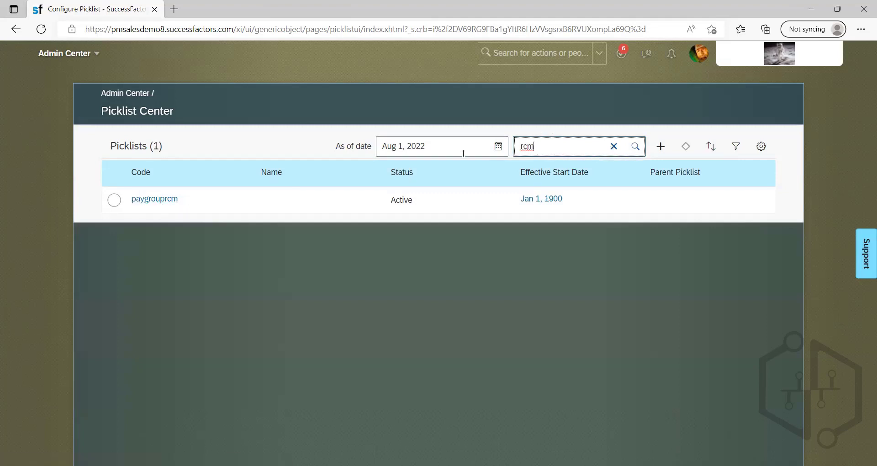
# Search the picklists for "status" and open the reqStatus picklist's version effective Jan 1, 1900.
pyautogui.press('BackSpace')
pyautogui.press('BackSpace')
pyautogui.press('BackSpace')
pyautogui.write('status')
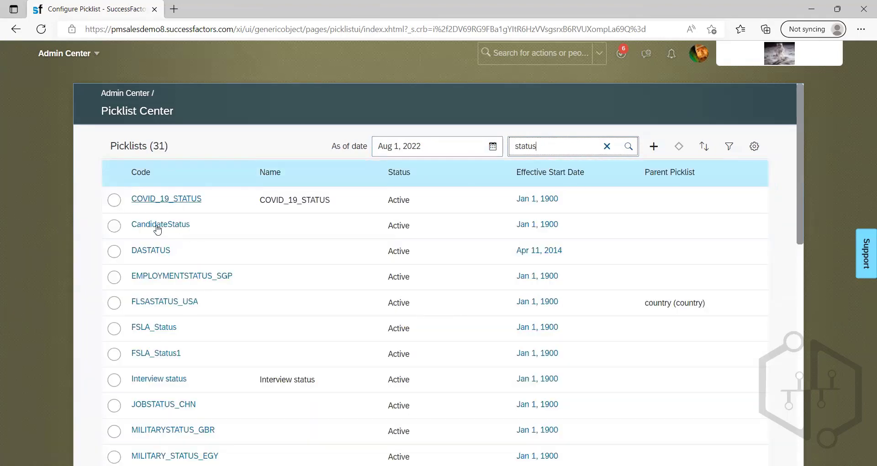
pyautogui.scroll(-1, 193, 269)
pyautogui.scroll(-7, 192, 269)
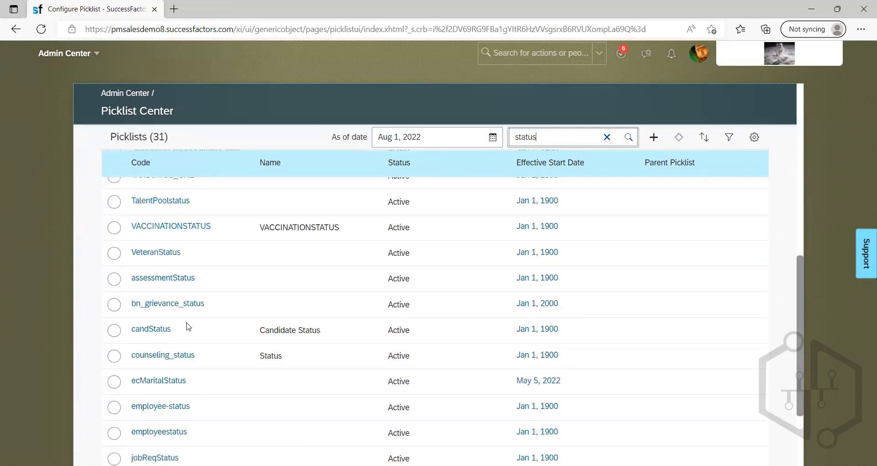
pyautogui.scroll(-3, 191, 329)
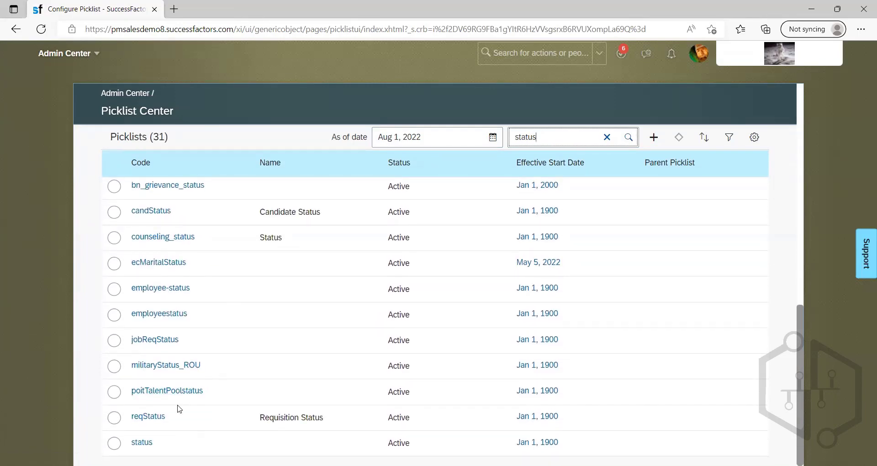
pyautogui.click(161, 413)
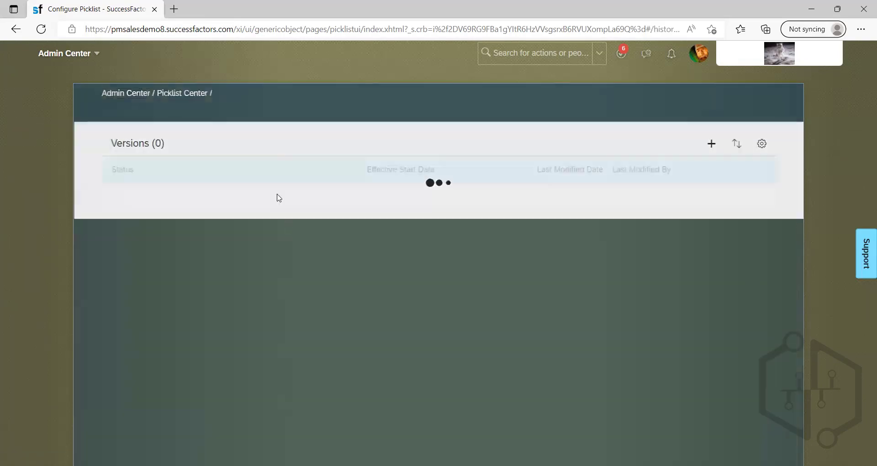
pyautogui.click(445, 200)
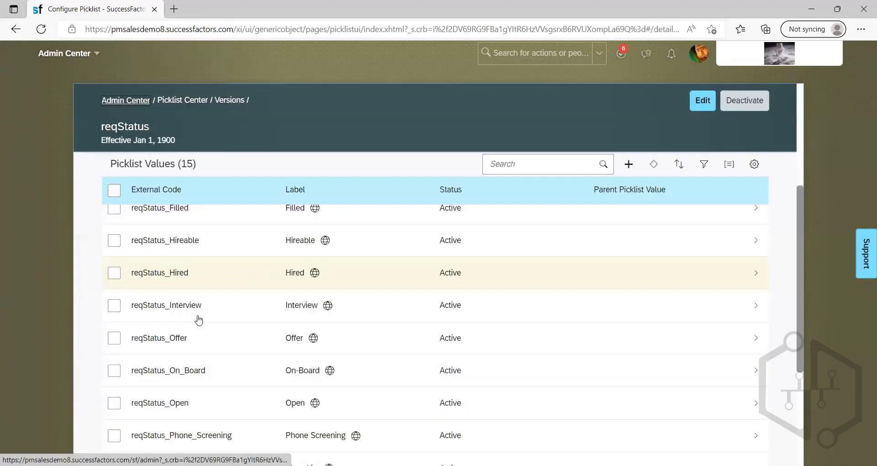
# Examine the external codes and labels of the reqStatus picklist values.
pyautogui.scroll(-4, 215, 308)
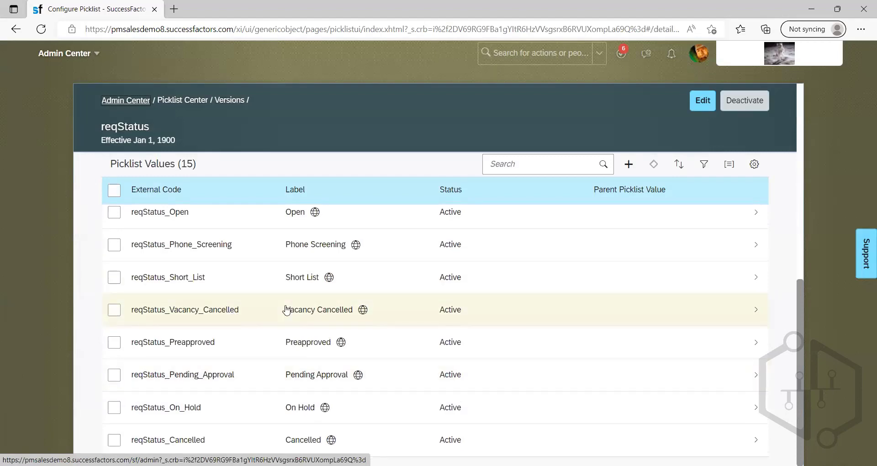
pyautogui.scroll(10, 285, 364)
pyautogui.scroll(-2, 274, 347)
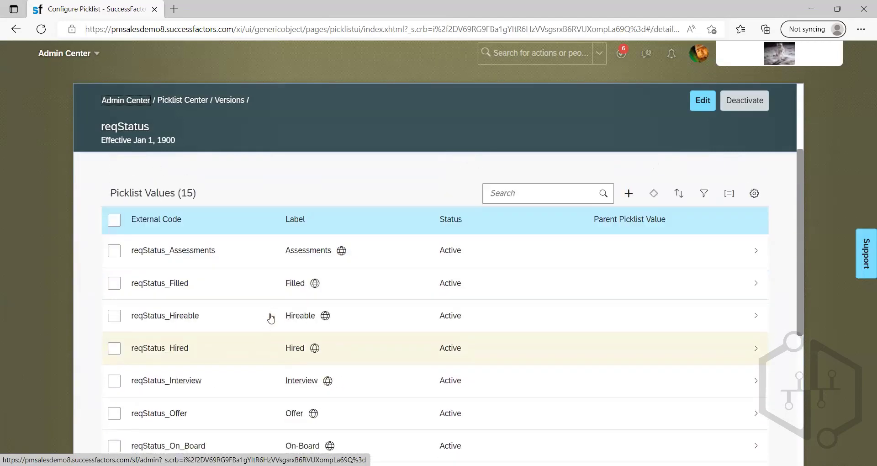
pyautogui.scroll(-5, 262, 350)
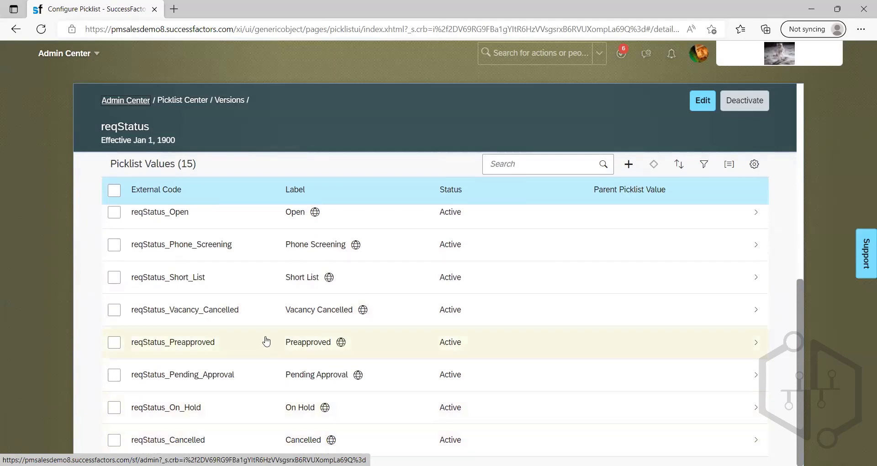
pyautogui.scroll(1, 255, 261)
pyautogui.scroll(3, 255, 274)
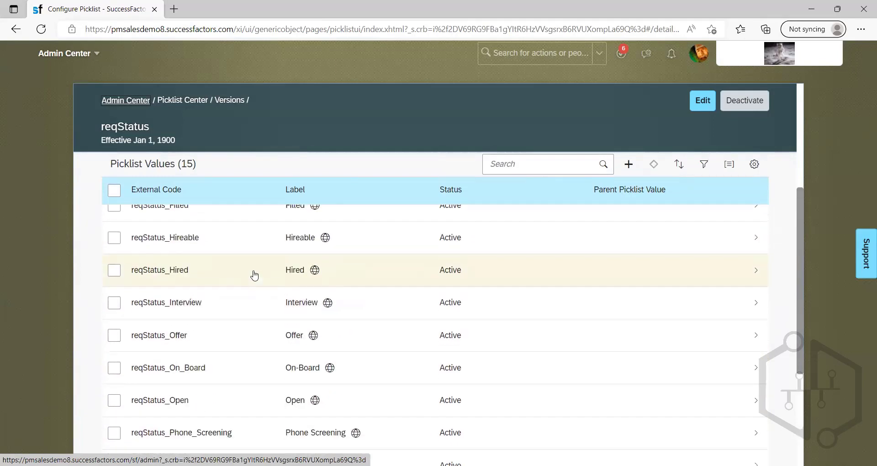
# Switch to Notepad and list the requisition statuses as "1. Pre approved", "2. Approved" and "3. Closed" on separate lines.
pyautogui.scroll(4, 254, 274)
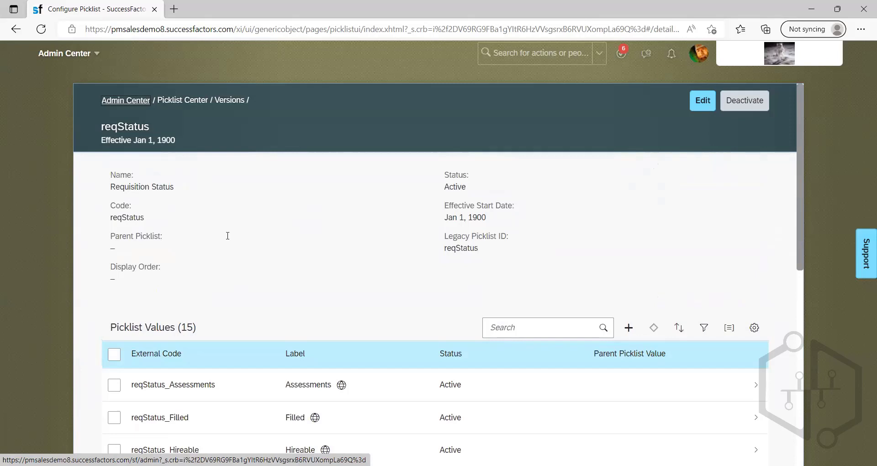
pyautogui.scroll(-3, 290, 311)
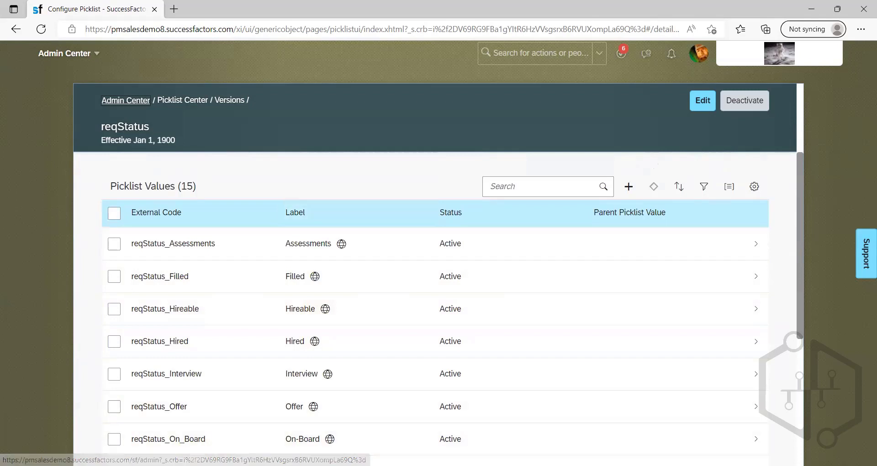
pyautogui.hotkey('alt', 'Tab')
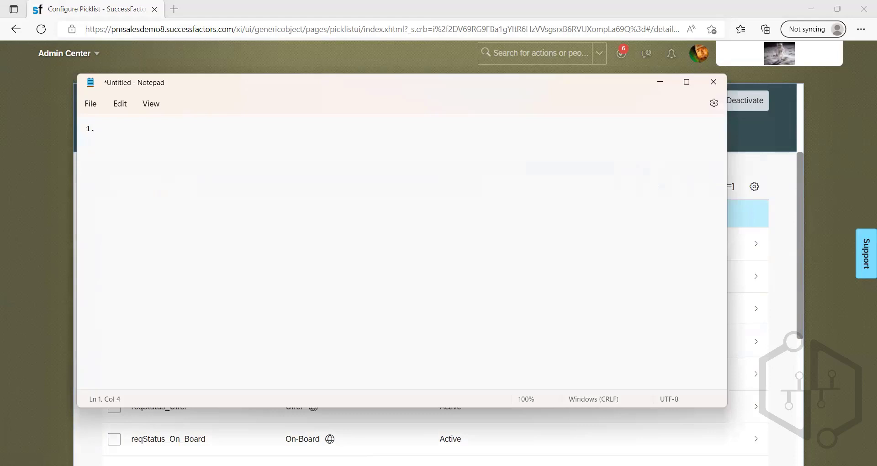
pyautogui.write('PRe')
pyautogui.press('BackSpace')
pyautogui.press('BackSpace')
pyautogui.write('re approved')
pyautogui.press('Return')
pyautogui.write('2. Approved')
pyautogui.press('Return')
pyautogui.write('3. Closed')
pyautogui.press('Return')
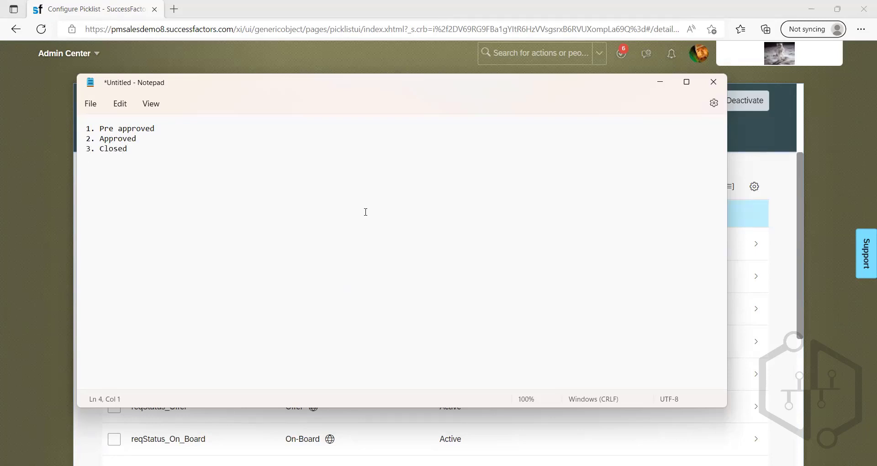
# Highlight the whole status list, the Pre approved line and the Approved line in turn.
pyautogui.moveTo(140, 151); pyautogui.dragTo(85, 126)
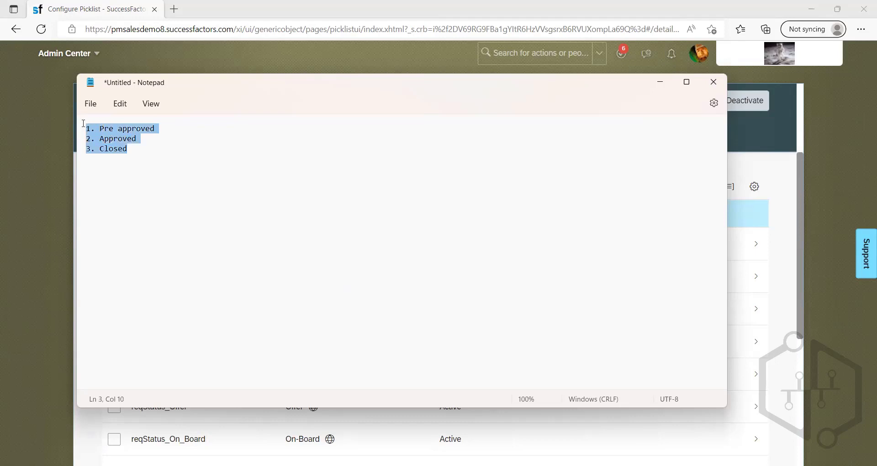
pyautogui.click(138, 141)
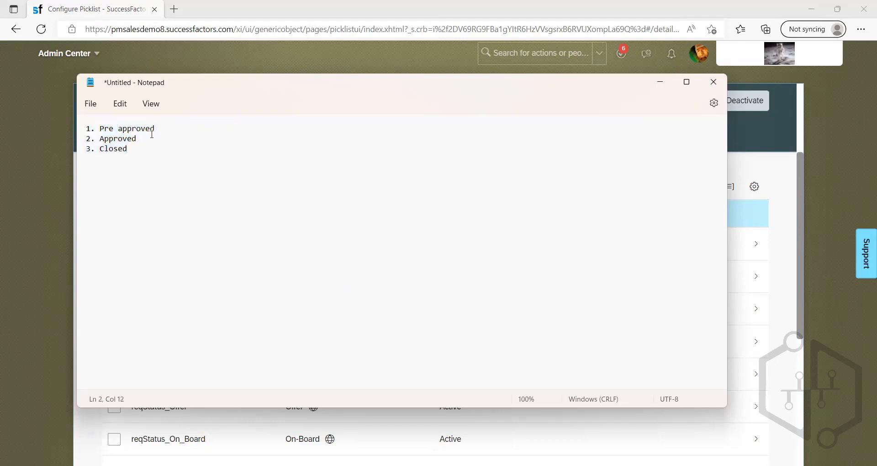
pyautogui.moveTo(155, 128); pyautogui.dragTo(82, 127)
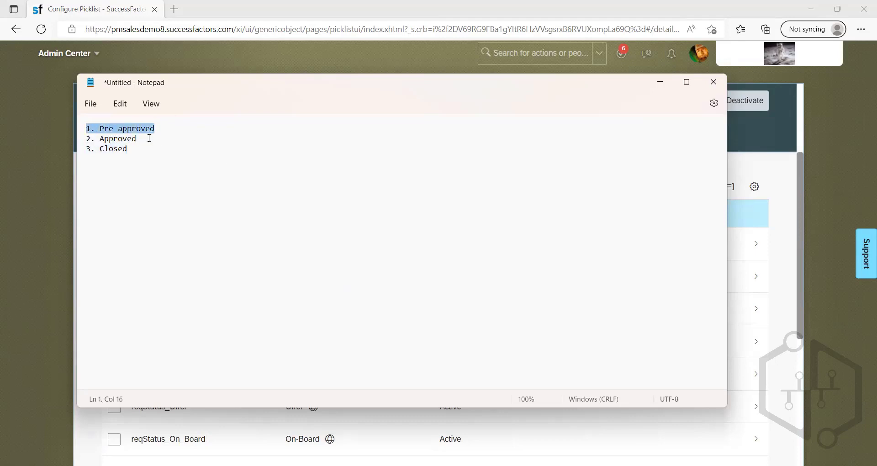
pyautogui.click(160, 129)
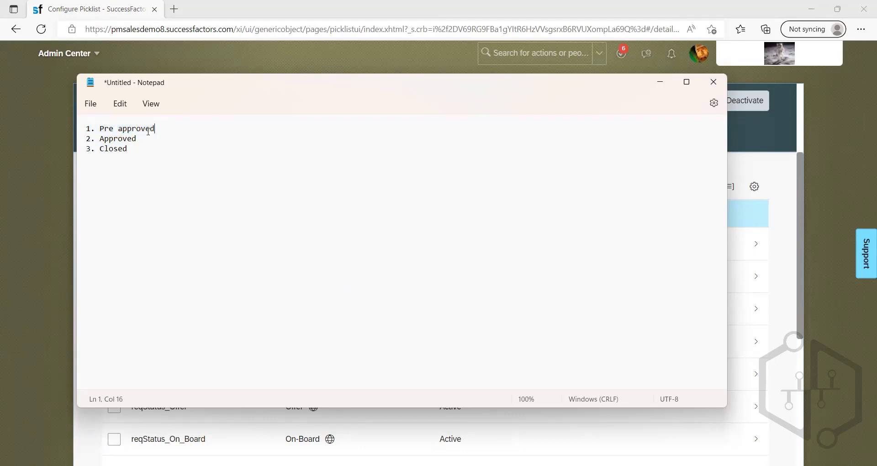
pyautogui.moveTo(155, 129); pyautogui.dragTo(83, 128)
pyautogui.click(141, 138)
pyautogui.moveTo(83, 137); pyautogui.dragTo(139, 138)
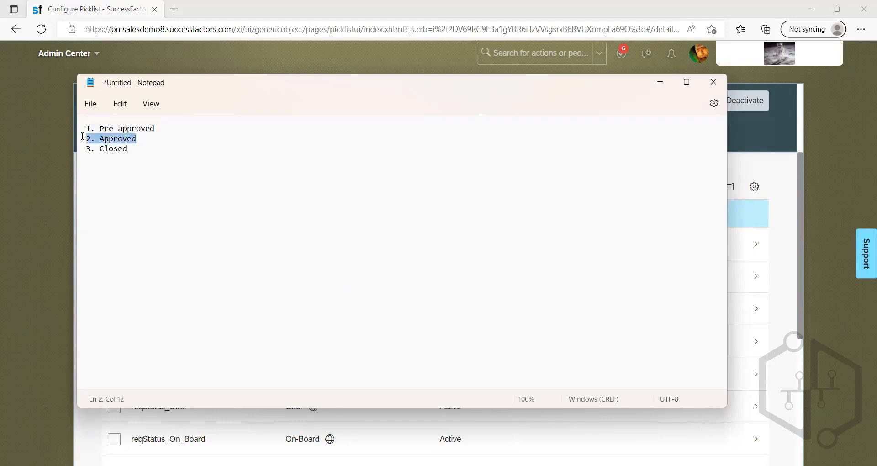
pyautogui.click(141, 138)
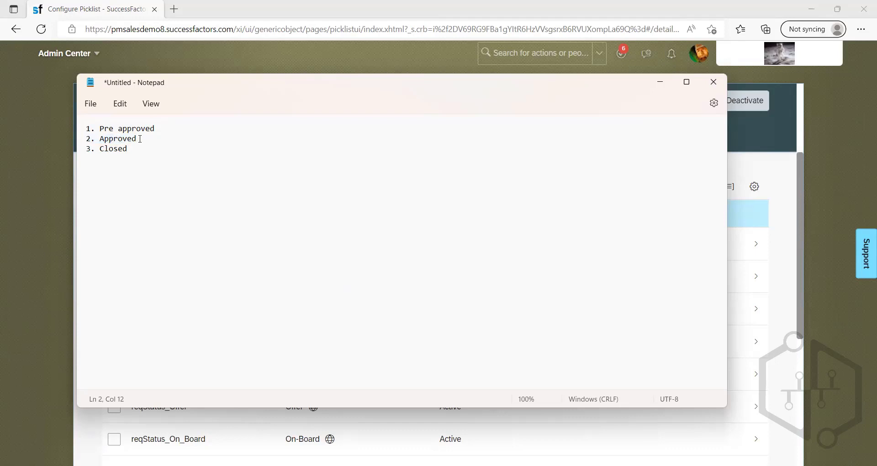
# Insert "3. Open" below Approved, renumber Closed as 4, and start an empty item 5.
pyautogui.press('Return')
pyautogui.write('3. Open')
pyautogui.press('BackSpace')
pyautogui.write('4')
pyautogui.moveTo(137, 158); pyautogui.dragTo(85, 129)
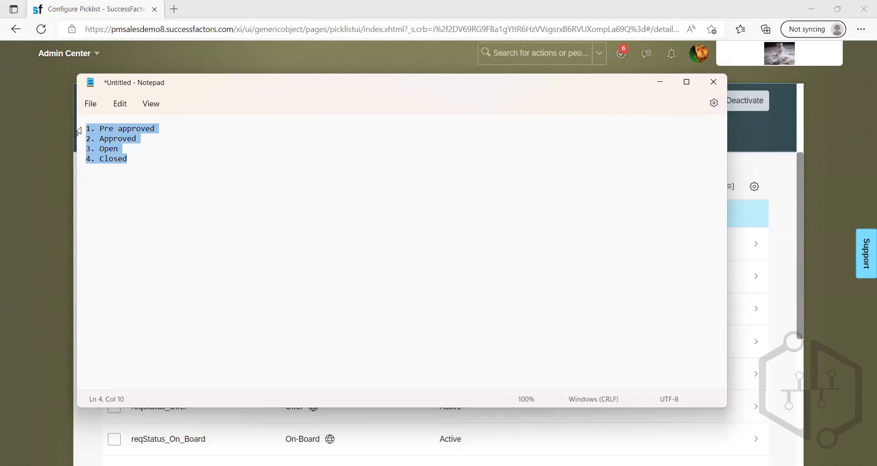
pyautogui.click(135, 159)
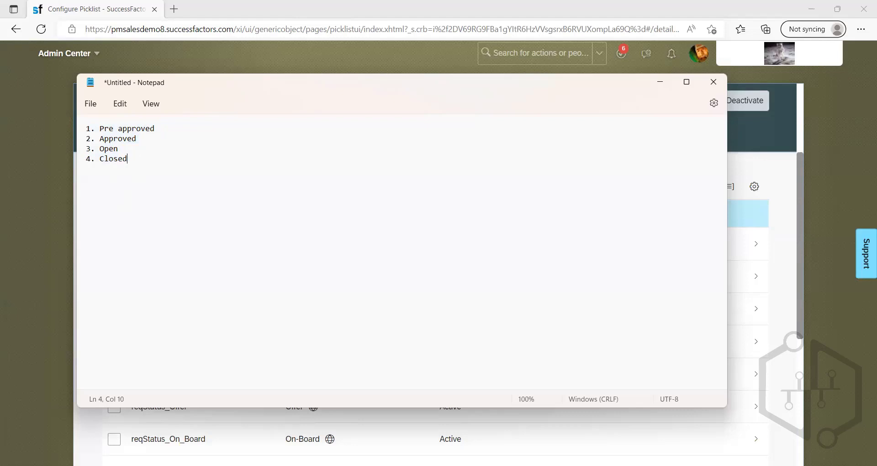
pyautogui.write('5.')
pyautogui.moveTo(234, 86); pyautogui.dragTo(242, 96)
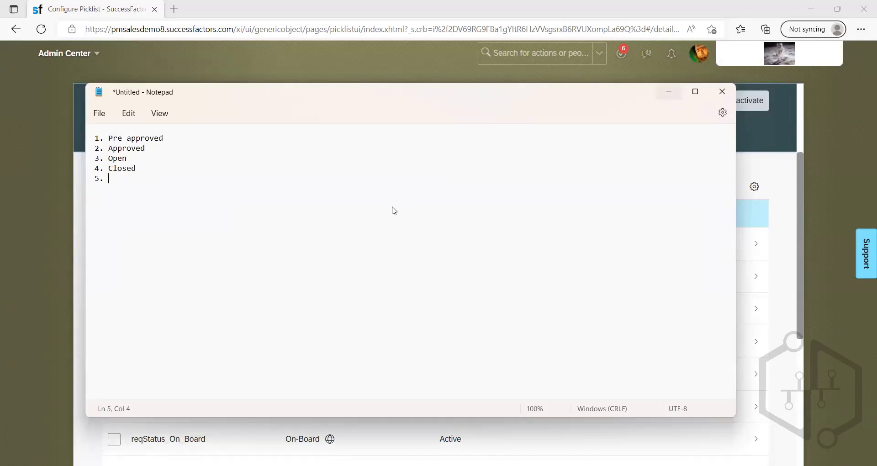
# Switch back to the browser, review the remaining reqStatus picklist values and return to the Picklist Center list.
pyautogui.hotkey('alt', 'Tab')
pyautogui.scroll(-5, 166, 336)
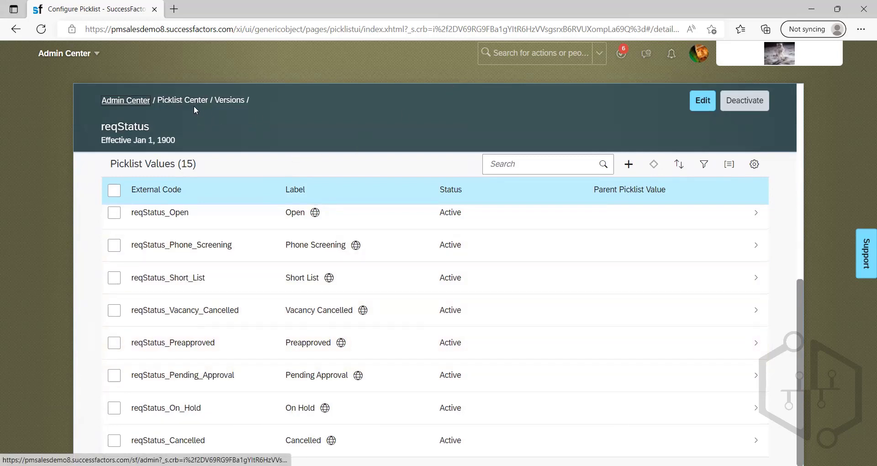
pyautogui.click(170, 101)
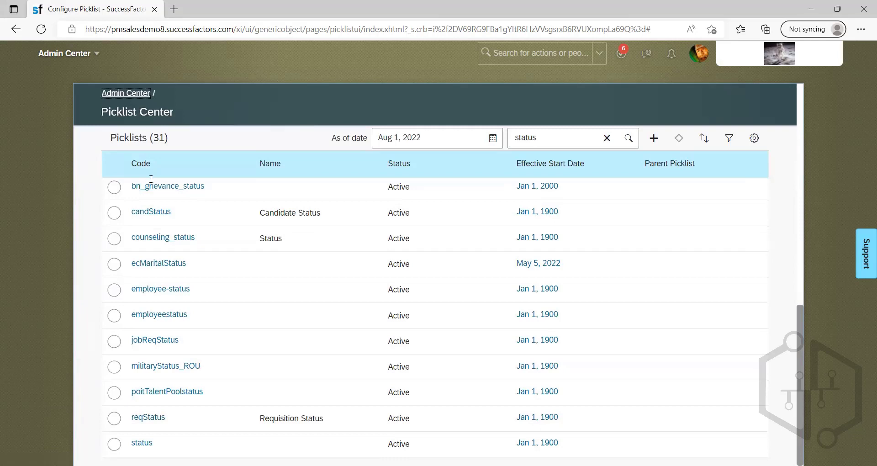
# Switch to Notepad and go over the statuses from Pre approved through Closed, highlighting them as a group.
pyautogui.hotkey('alt', 'Tab')
pyautogui.hotkey('ctrl', 'a')
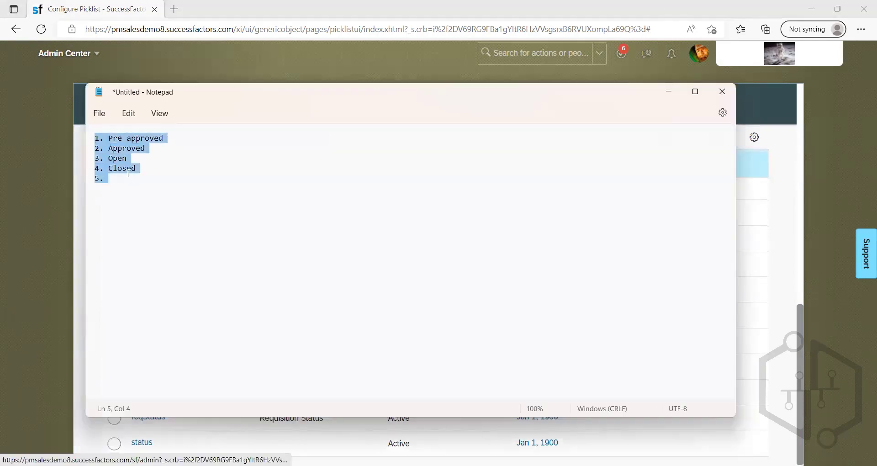
pyautogui.click(112, 176)
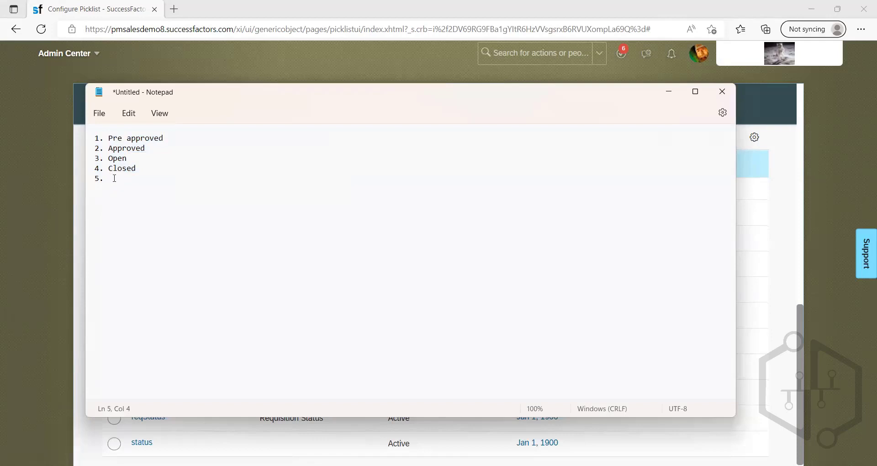
pyautogui.moveTo(113, 179); pyautogui.dragTo(90, 137)
pyautogui.click(119, 178)
pyautogui.moveTo(139, 169); pyautogui.dragTo(94, 137)
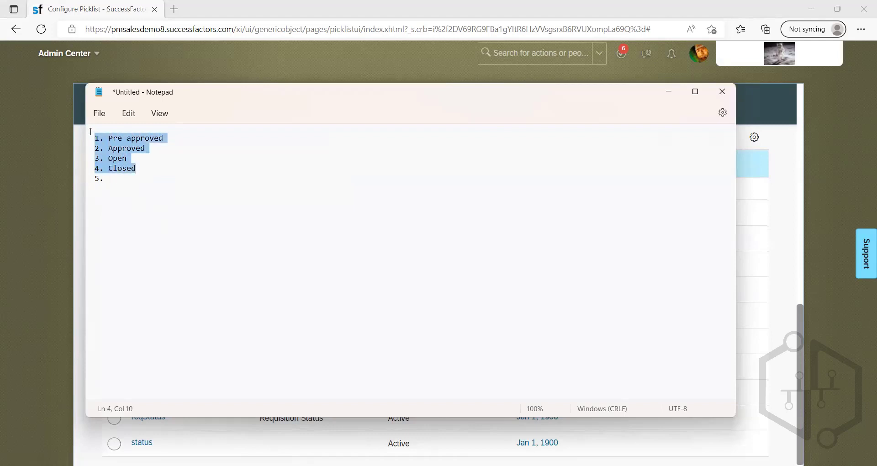
pyautogui.click(122, 178)
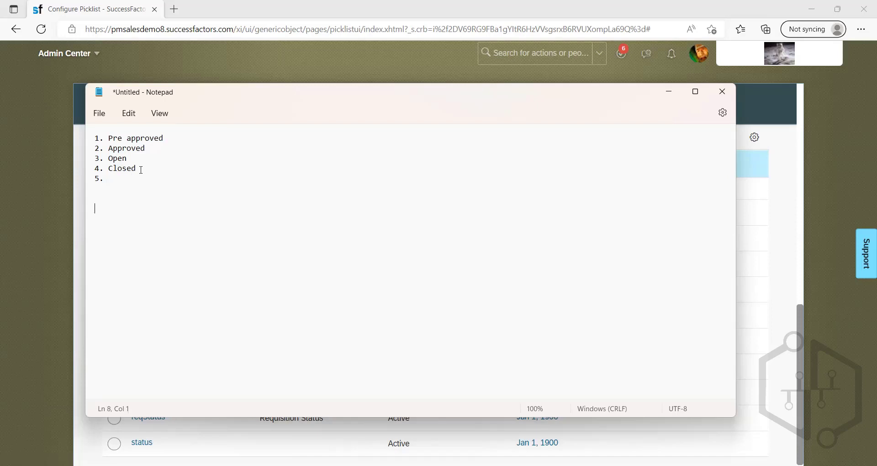
pyautogui.moveTo(110, 137); pyautogui.dragTo(135, 169)
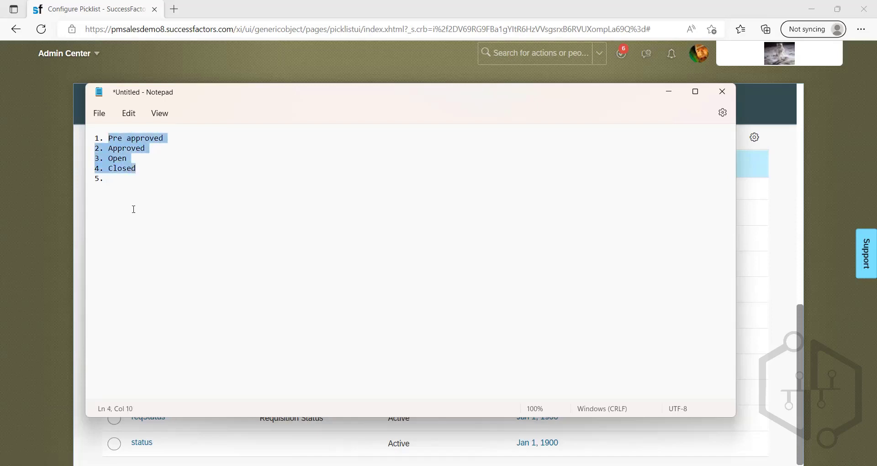
pyautogui.click(134, 209)
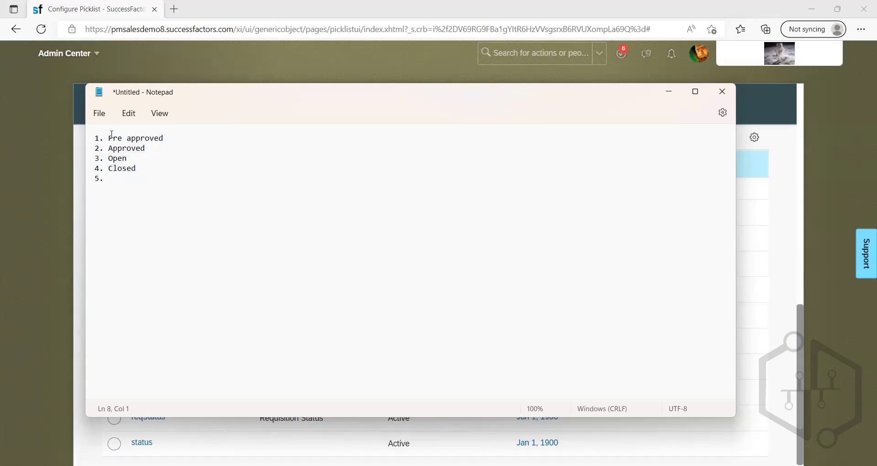
pyautogui.moveTo(109, 137)
pyautogui.mouseDown()
pyautogui.moveTo(128, 148)
pyautogui.moveTo(138, 171)
pyautogui.moveTo(93, 137)
pyautogui.mouseUp()
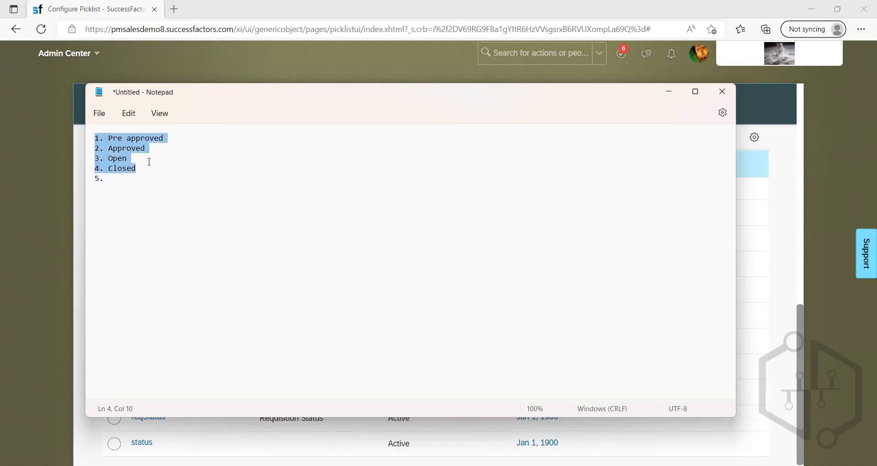
pyautogui.click(150, 161)
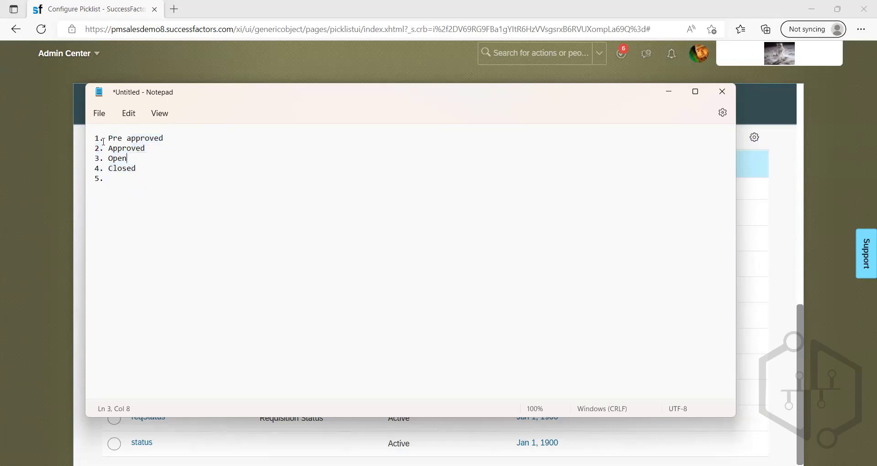
pyautogui.moveTo(94, 138); pyautogui.dragTo(132, 161)
pyautogui.click(131, 161)
pyautogui.moveTo(95, 137)
pyautogui.mouseDown()
pyautogui.moveTo(164, 138)
pyautogui.moveTo(108, 149)
pyautogui.mouseUp()
pyautogui.click(140, 168)
pyautogui.click(173, 193)
pyautogui.click(110, 139)
pyautogui.moveTo(166, 139); pyautogui.dragTo(142, 165)
pyautogui.click(139, 168)
pyautogui.hotkey('ctrl', 'shift', 'Home')
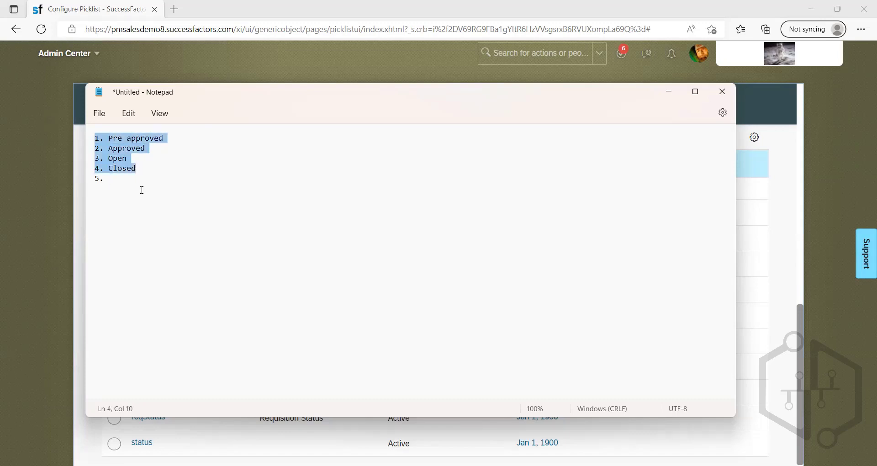
# Complete item 5 as "On hold", add "6. HAlted" below it, and highlight these two statuses.
pyautogui.click(120, 179)
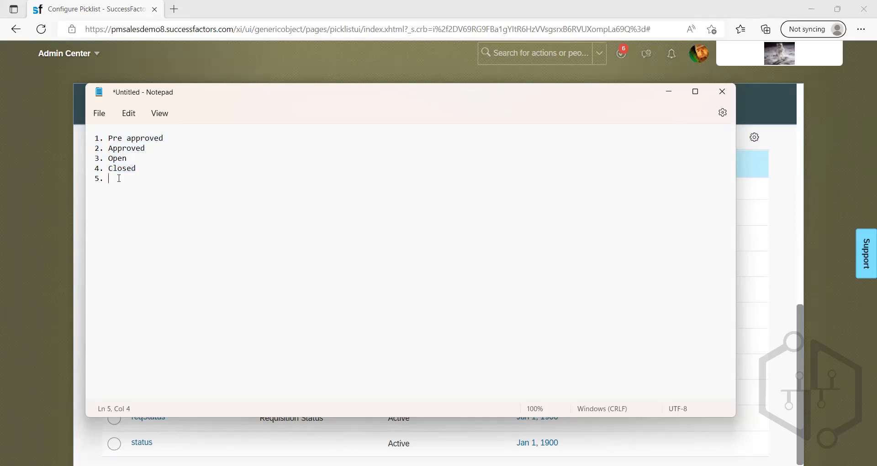
pyautogui.write('On hold ')
pyautogui.write('6')
pyautogui.write('HAlted')
pyautogui.press('Return')
pyautogui.moveTo(137, 188); pyautogui.dragTo(197, 201)
pyautogui.click(156, 214)
pyautogui.click(197, 201)
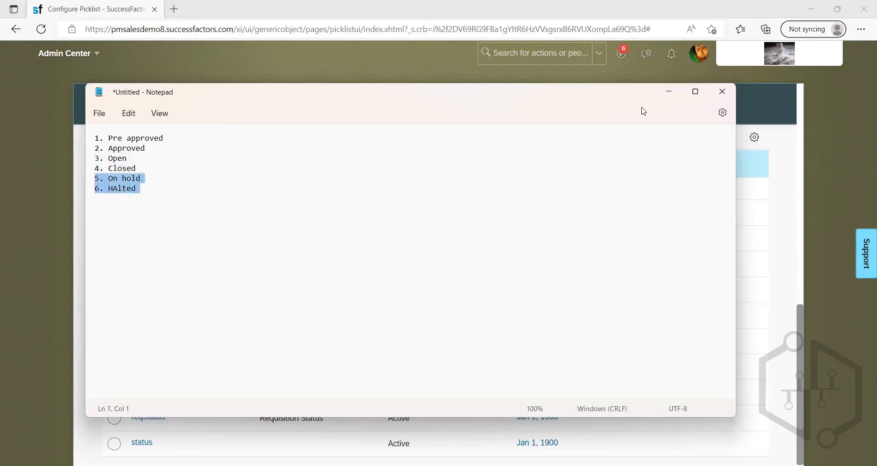
# Minimize Notepad and open the reqStatus picklist's version effective Jan 1, 1900 to review its values.
pyautogui.click(672, 93)
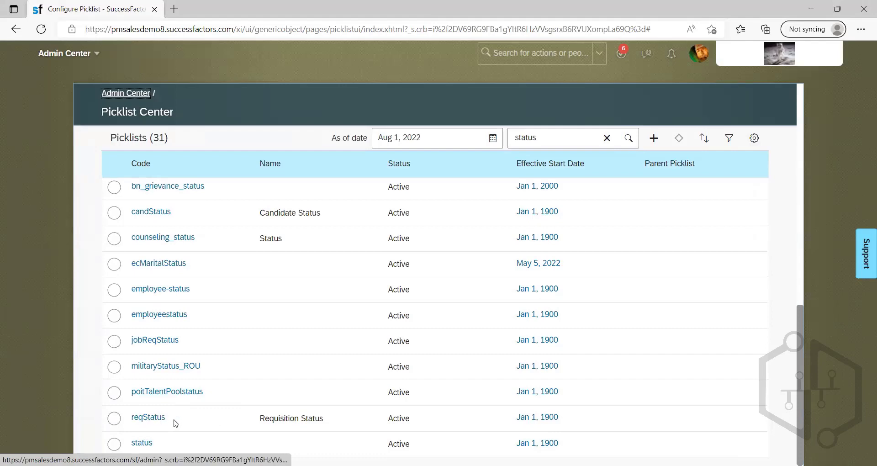
pyautogui.click(160, 418)
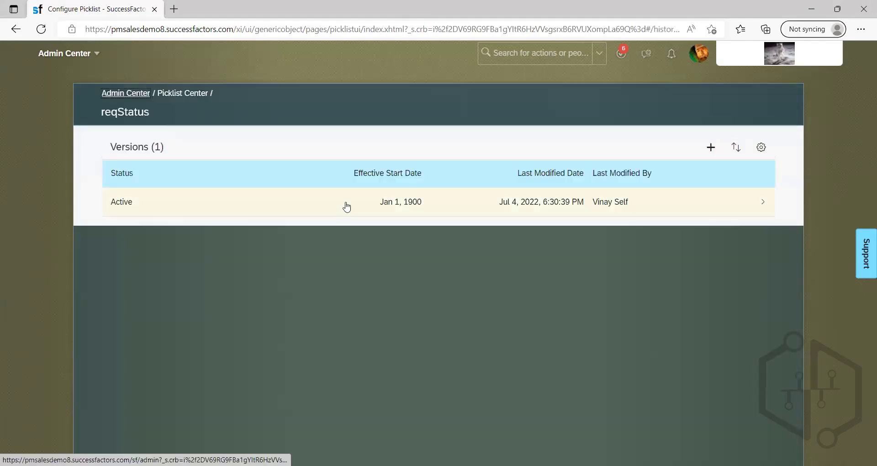
pyautogui.click(347, 207)
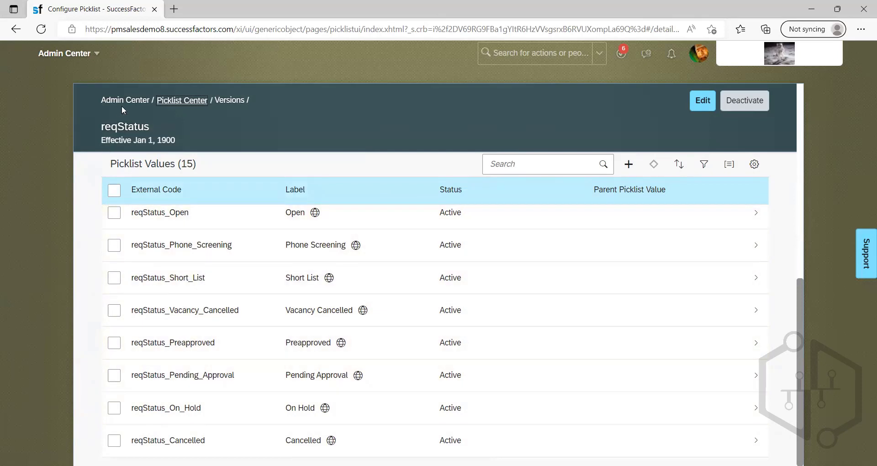
# Return to the Picklist Center list and select the reqStatus picklist.
pyautogui.click(177, 106)
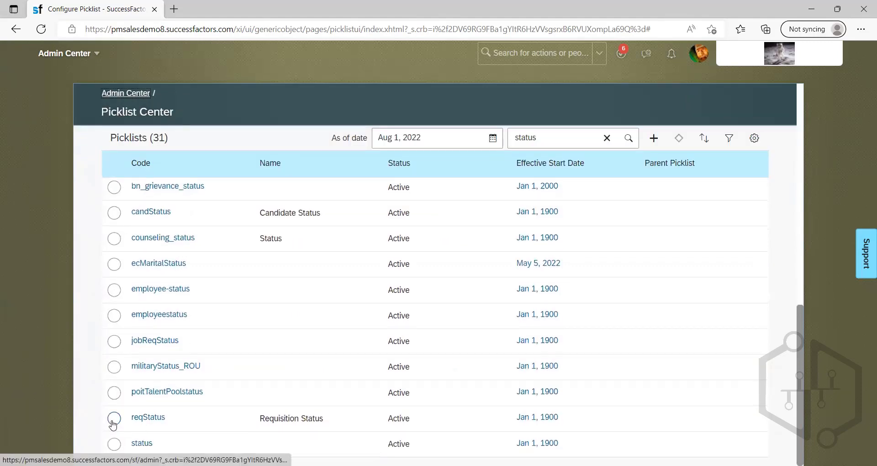
pyautogui.click(114, 421)
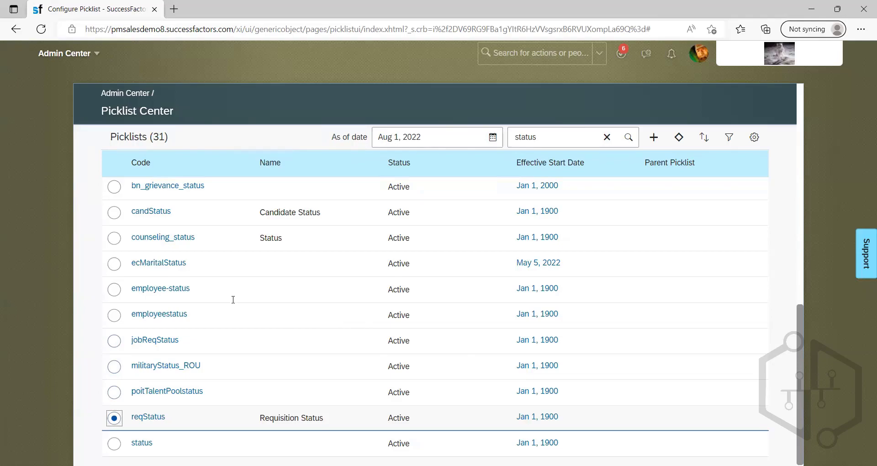
# Switch to JRDM_Starter.xml in Notepad++ and examine the field definitions through to the field-permission block for the pre-approved status.
pyautogui.hotkey('alt', 'Tab')
pyautogui.scroll(-20, 142, 272)
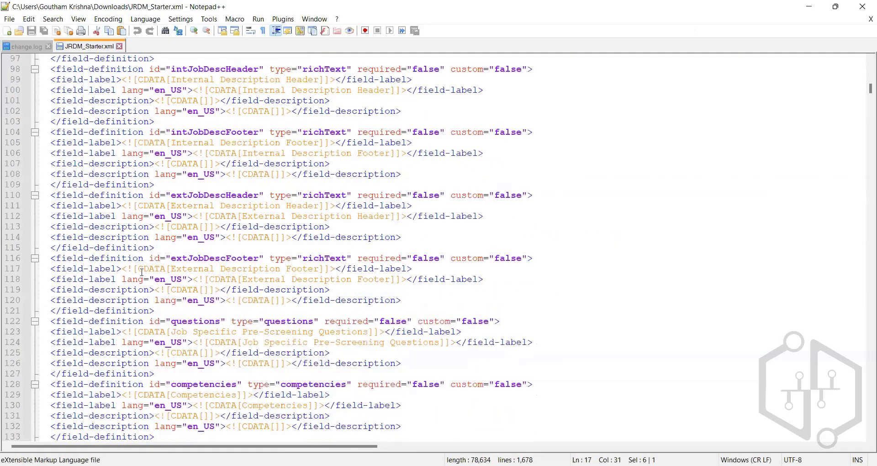
pyautogui.scroll(-20, 142, 272)
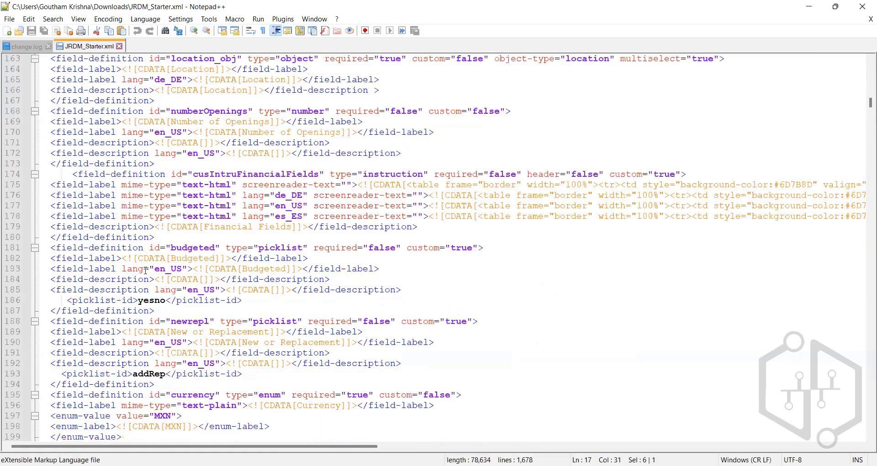
pyautogui.scroll(-20, 154, 269)
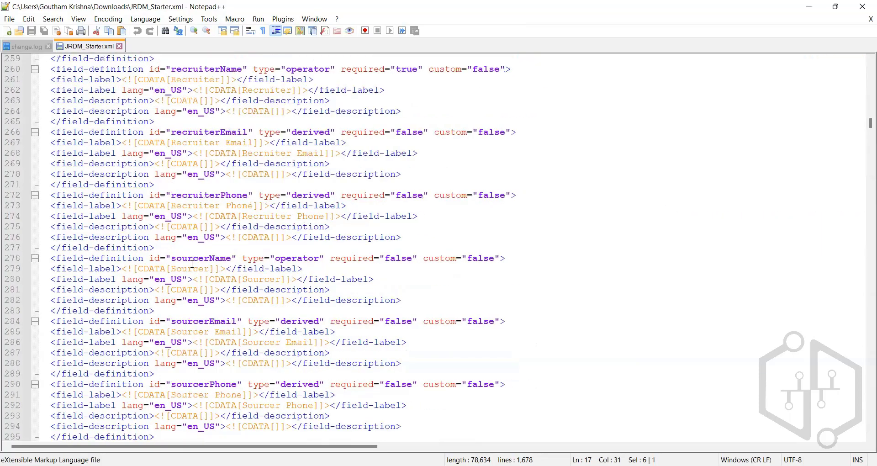
pyautogui.scroll(-20, 197, 268)
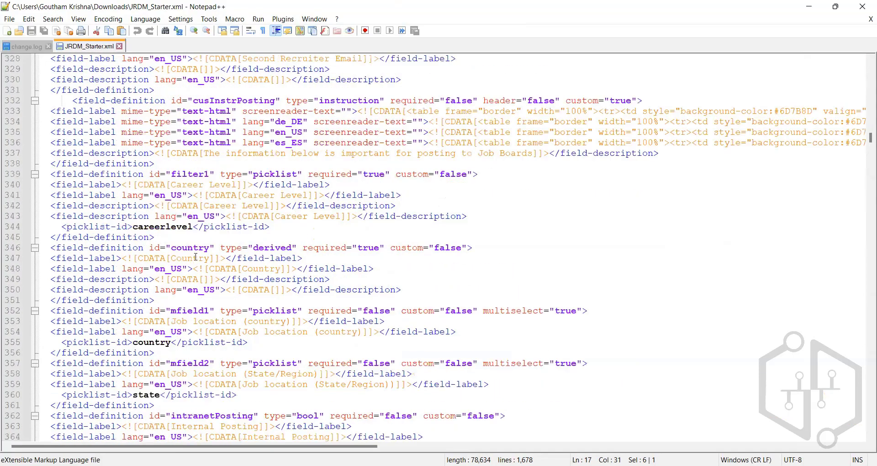
pyautogui.scroll(-19, 200, 251)
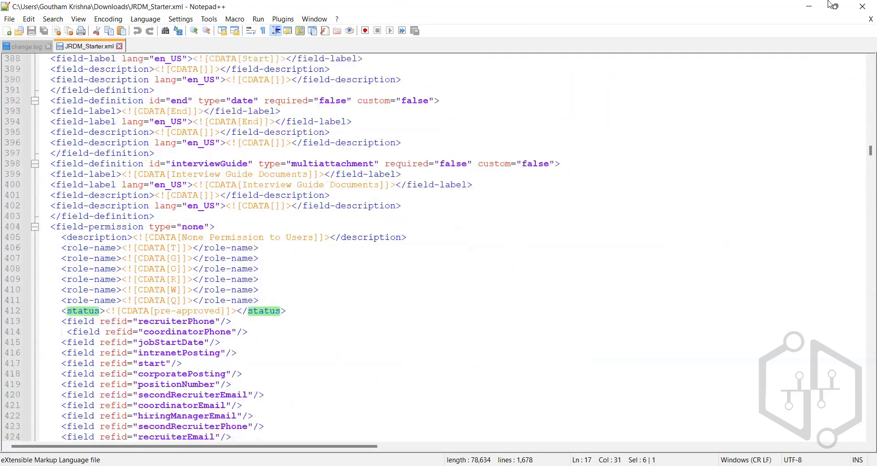
# Return to Picklist Center, open the form for creating a new picklist, cancel it, and locate reqStatus in the list again.
pyautogui.click(815, 9)
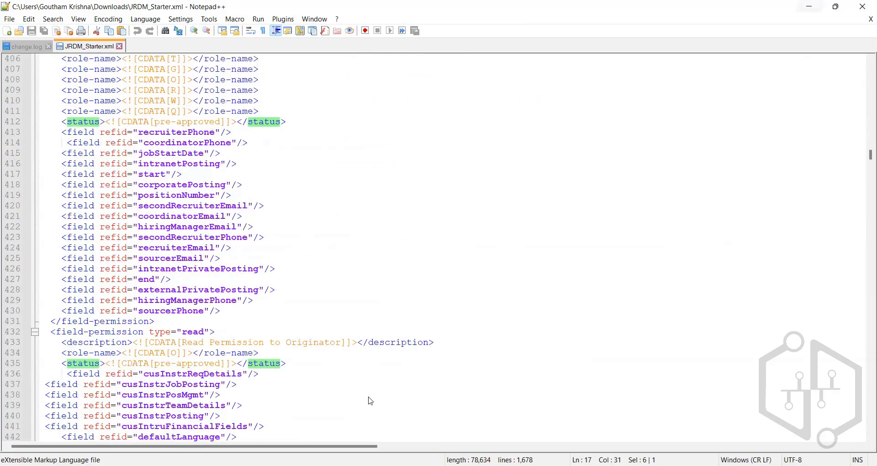
pyautogui.scroll(8, 630, 194)
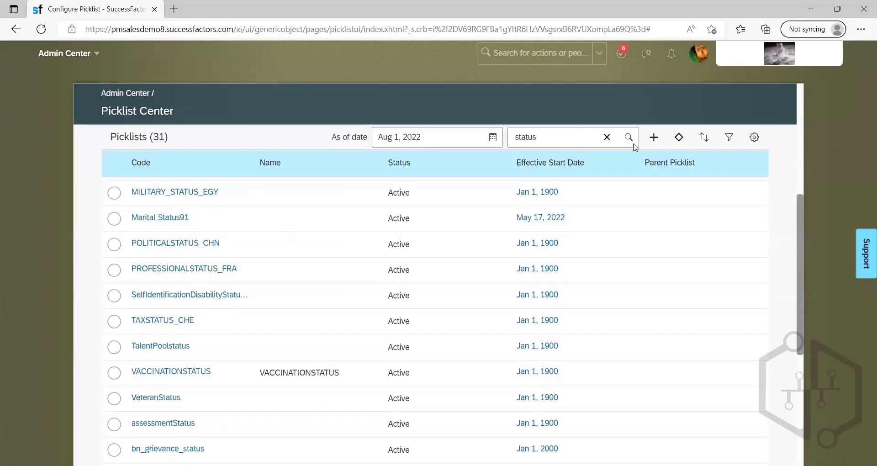
pyautogui.click(652, 140)
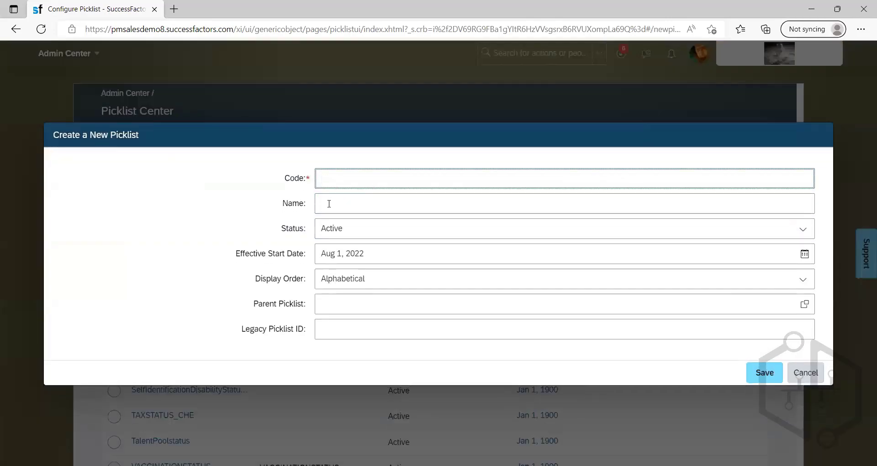
pyautogui.click(799, 374)
pyautogui.click(470, 283)
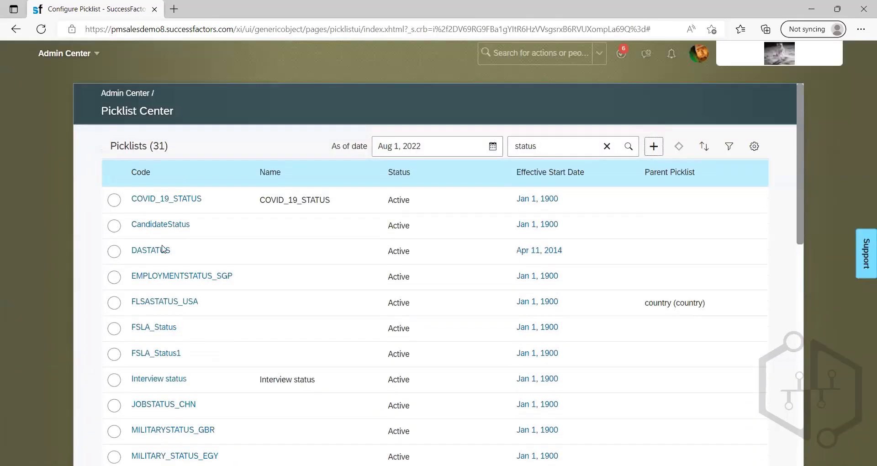
pyautogui.scroll(-10, 195, 358)
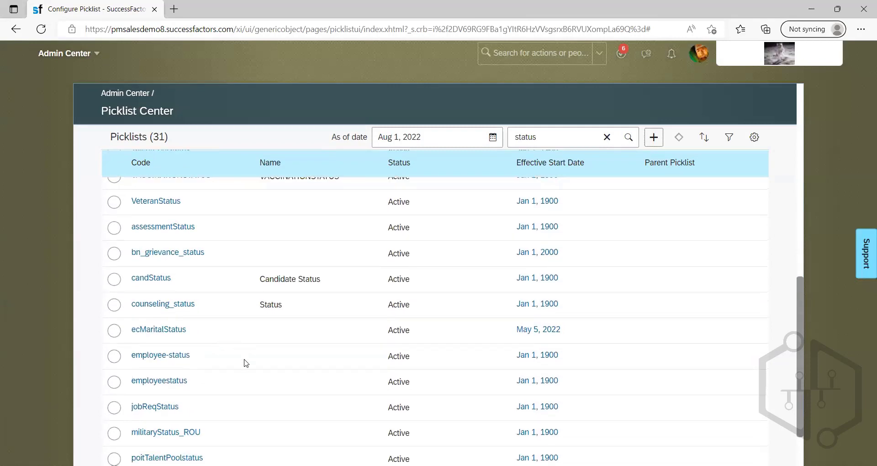
pyautogui.scroll(-2, 243, 365)
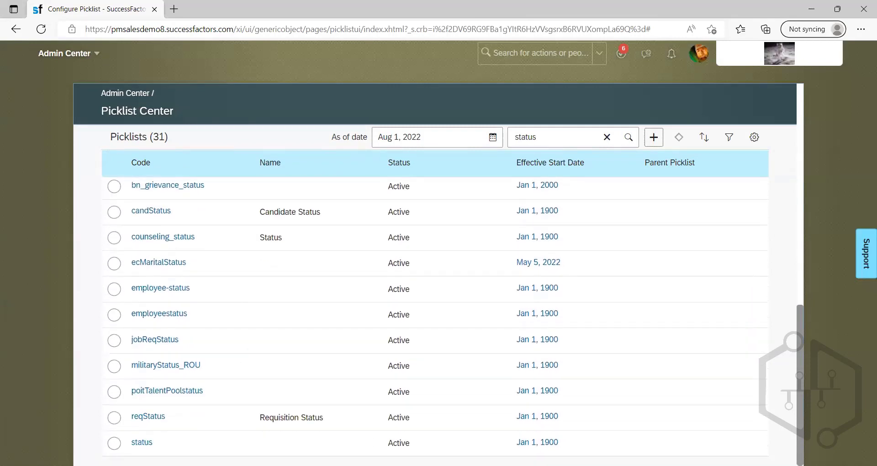
# Switch to JRDM_Starter.xml and highlight the reqStatus picklist ID inside the status field definition.
pyautogui.hotkey('alt', 'Tab')
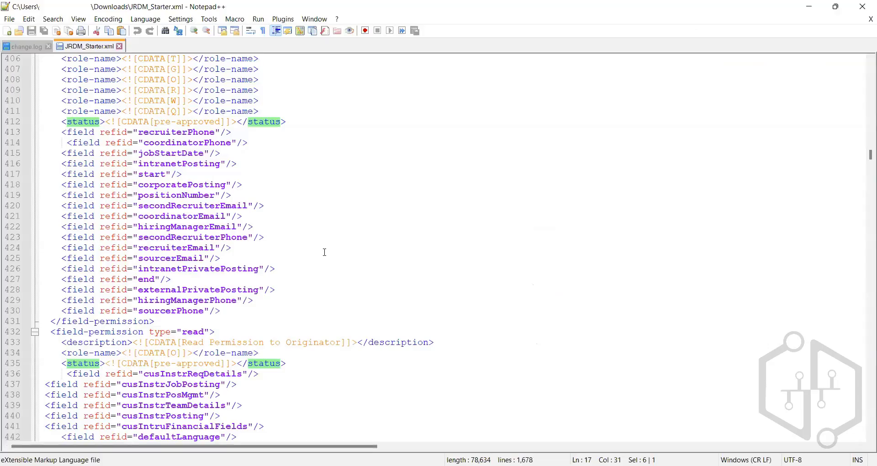
pyautogui.scroll(9, 324, 251)
pyautogui.scroll(20, 323, 251)
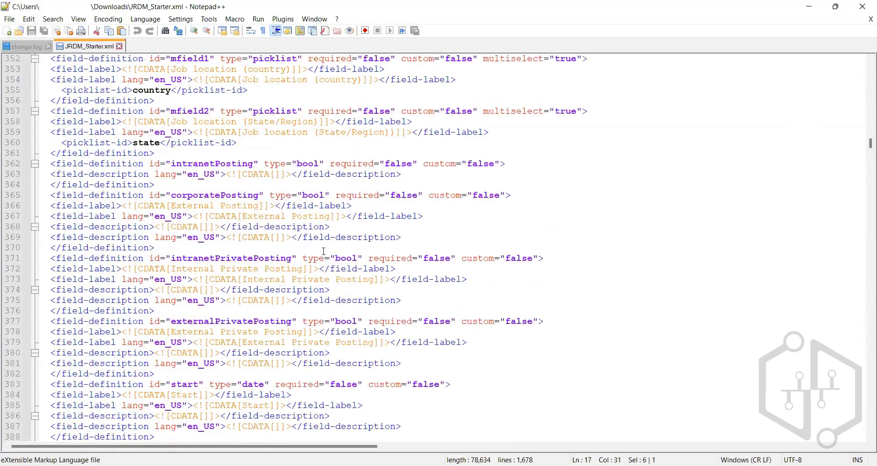
pyautogui.scroll(20, 323, 250)
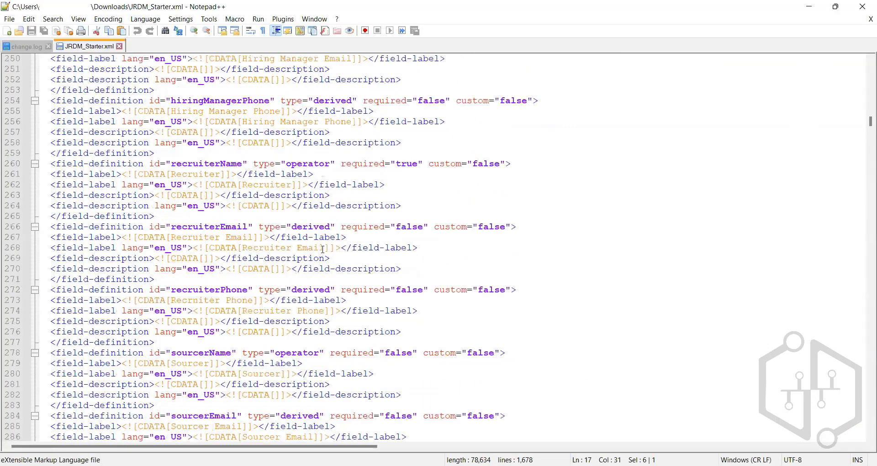
pyautogui.scroll(8, 319, 250)
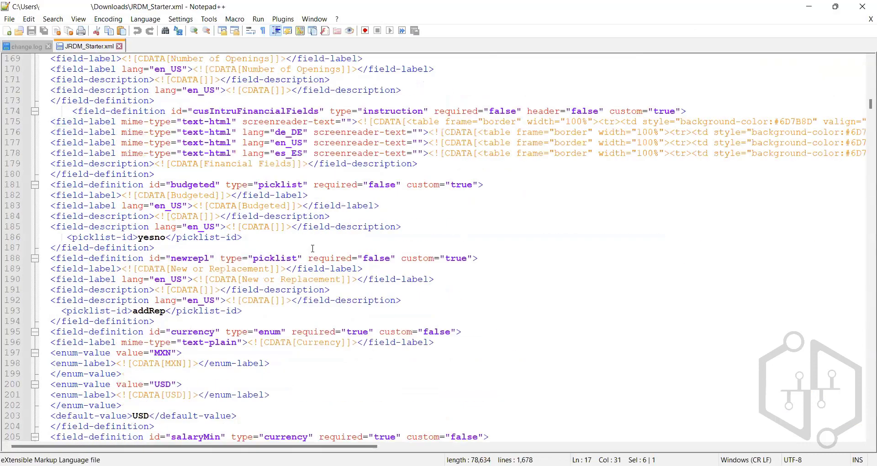
pyautogui.scroll(20, 313, 248)
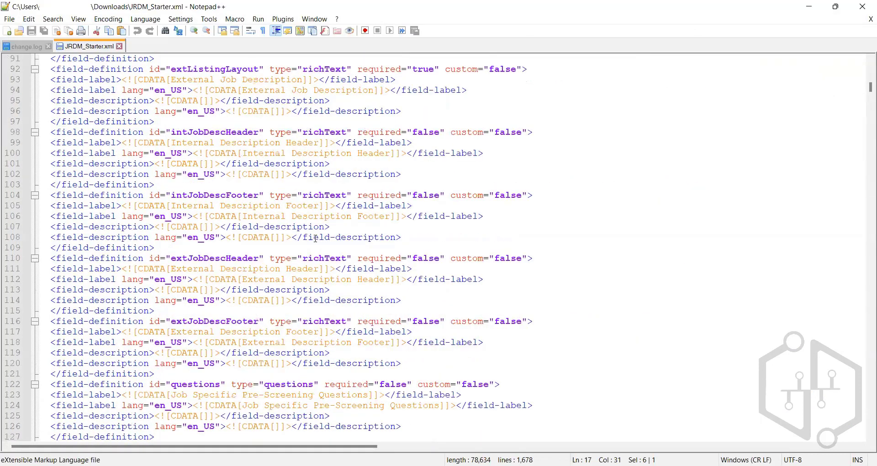
pyautogui.scroll(20, 279, 258)
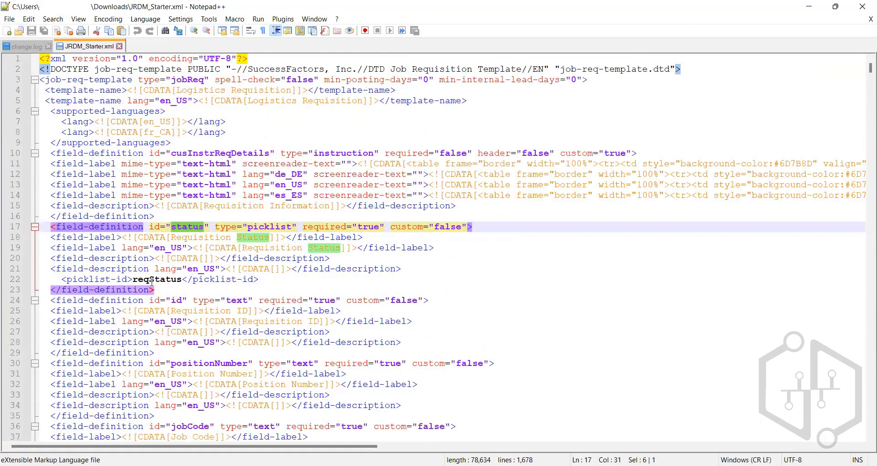
pyautogui.click(193, 226)
pyautogui.doubleClick(159, 280)
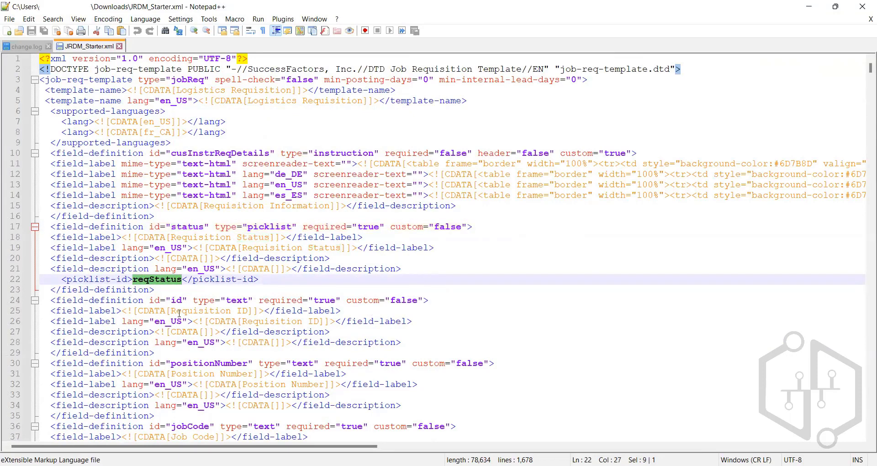
# Examine the field definitions that follow the status field, from the requisition ID down to the department object.
pyautogui.scroll(-2, 170, 264)
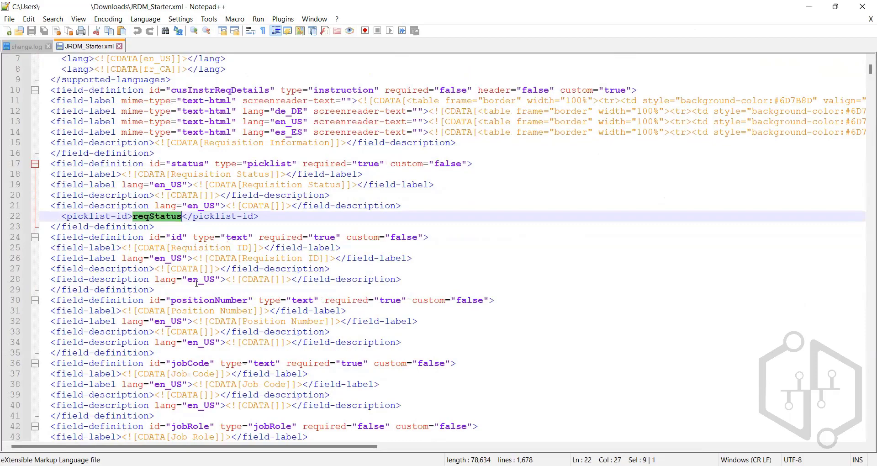
pyautogui.scroll(-4, 186, 281)
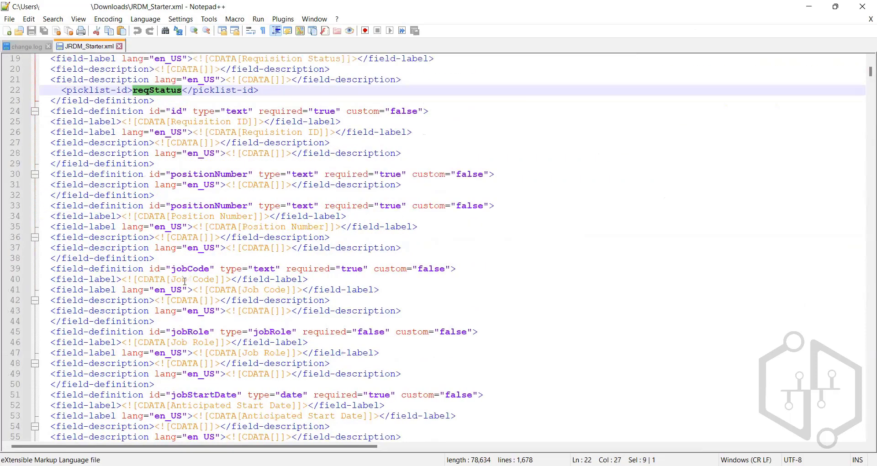
pyautogui.scroll(-2, 185, 287)
pyautogui.scroll(-20, 182, 295)
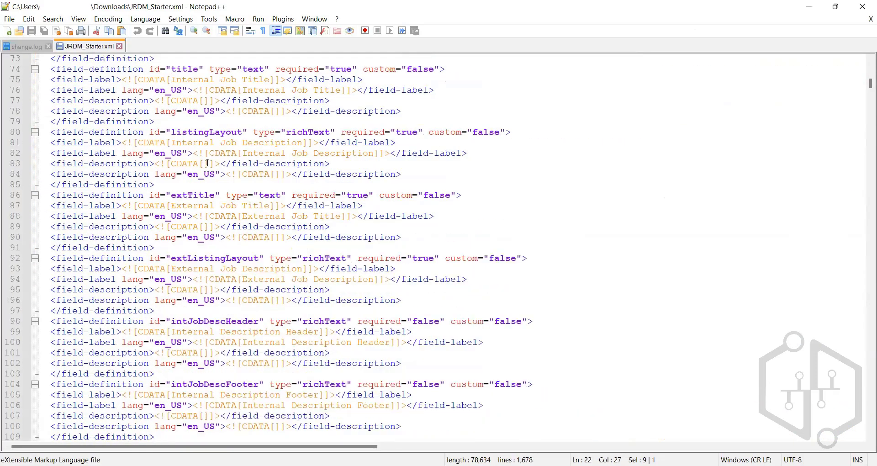
pyautogui.scroll(-2, 208, 166)
pyautogui.scroll(-4, 627, 149)
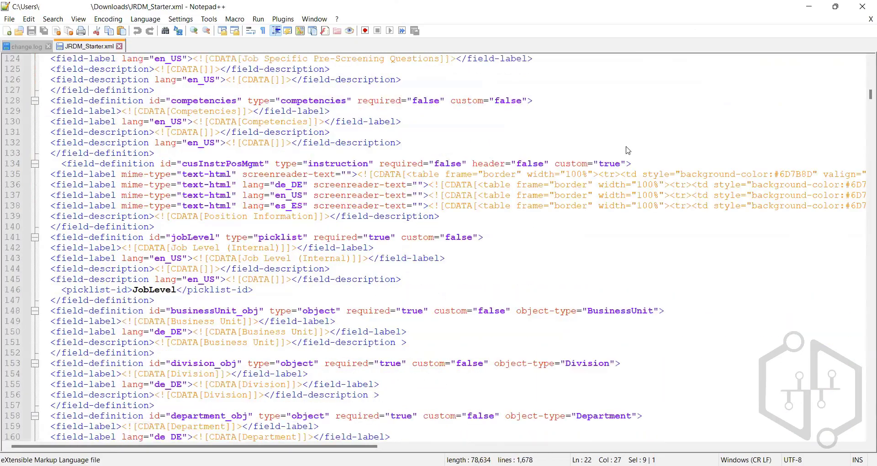
# Switch to the SuccessFactors browser window and open the search for actions or people.
pyautogui.hotkey('alt', 'Tab')
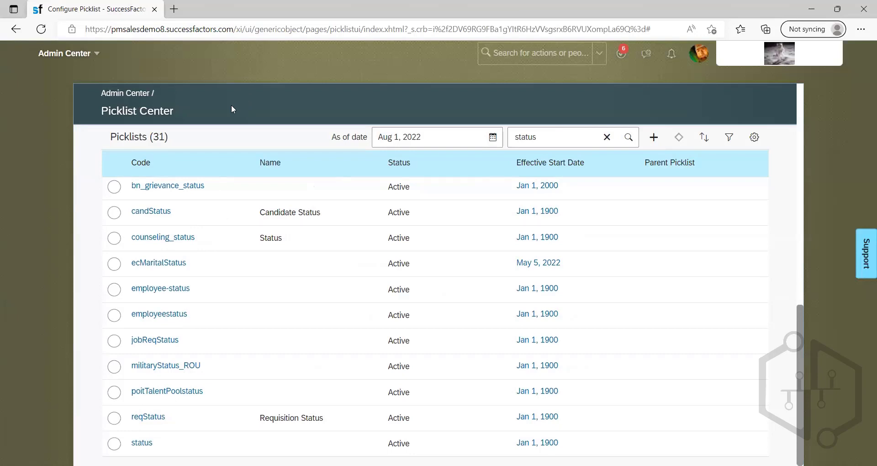
pyautogui.click(507, 53)
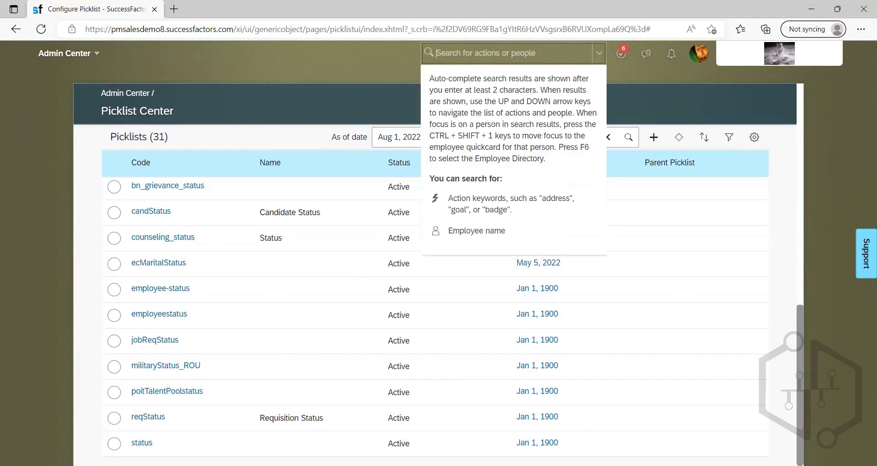
# Go back to JRDM_Starter.xml in Notepad++ and select the reqStatus value in the status field's picklist-id line.
pyautogui.hotkey('alt', 'Tab')
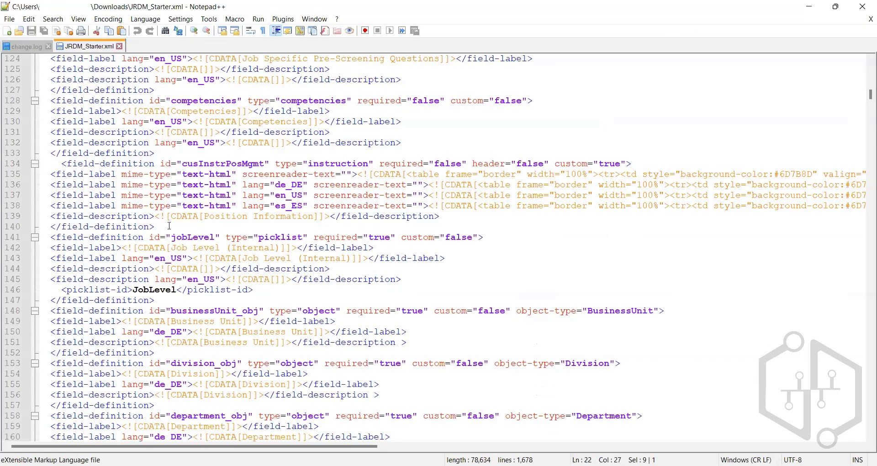
pyautogui.scroll(7, 171, 222)
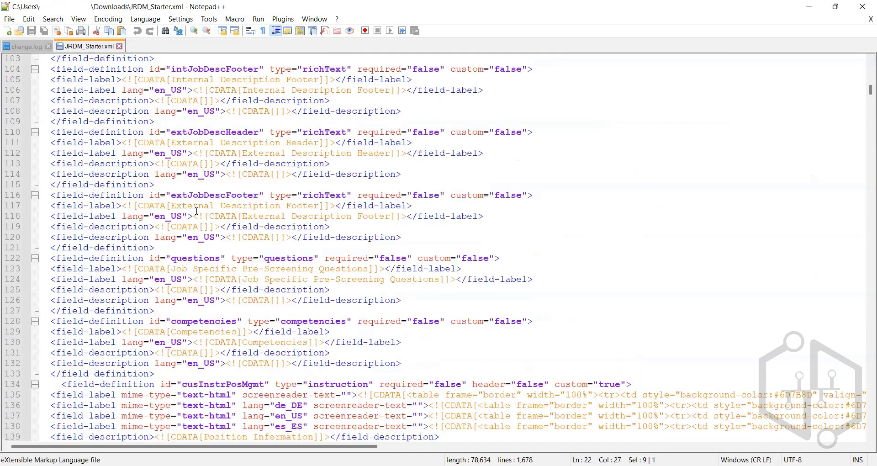
pyautogui.scroll(20, 197, 210)
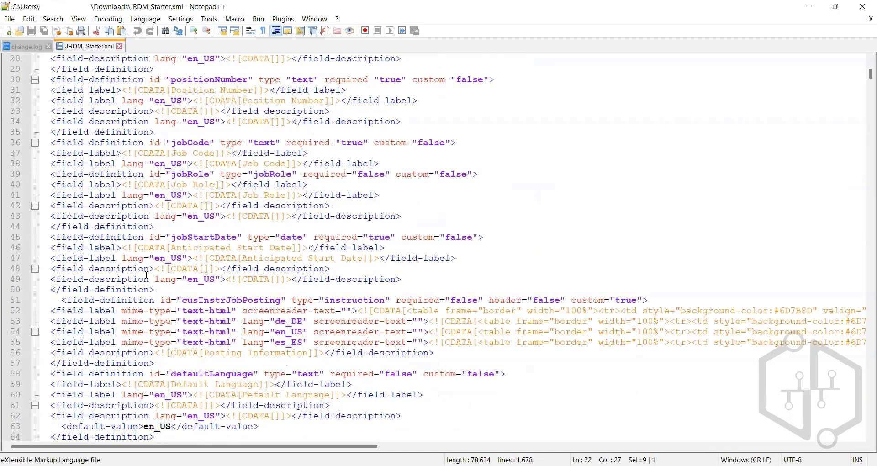
pyautogui.scroll(9, 136, 277)
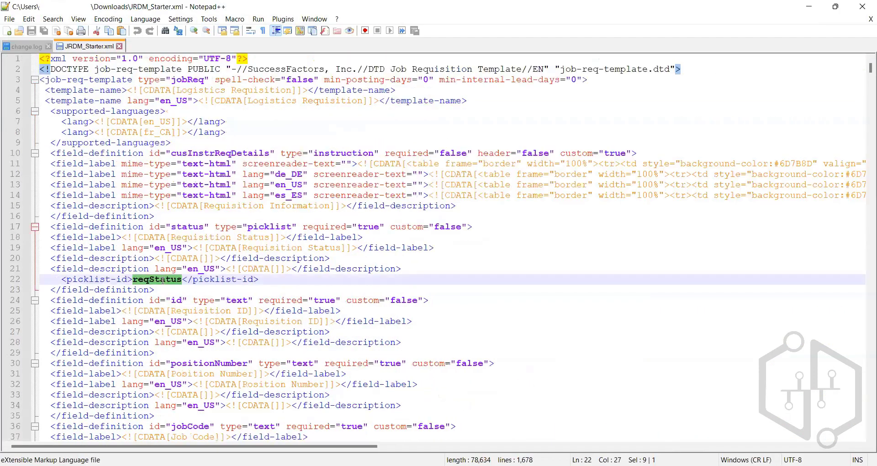
pyautogui.click(187, 280)
pyautogui.moveTo(133, 280); pyautogui.dragTo(183, 280)
# Point out the status field-definition line and highlight reqStatus in its picklist ID once more.
pyautogui.press('Up')
pyautogui.press('Up')
pyautogui.press('Up')
pyautogui.press('Up')
pyautogui.press('Up')
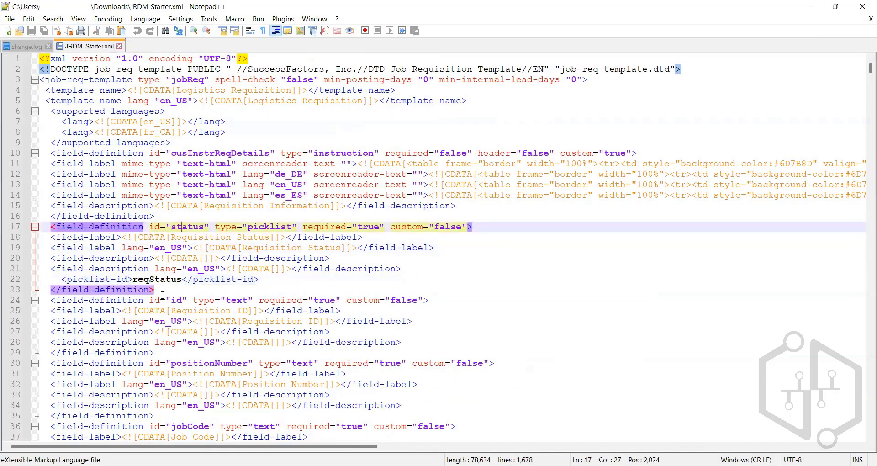
pyautogui.click(152, 279)
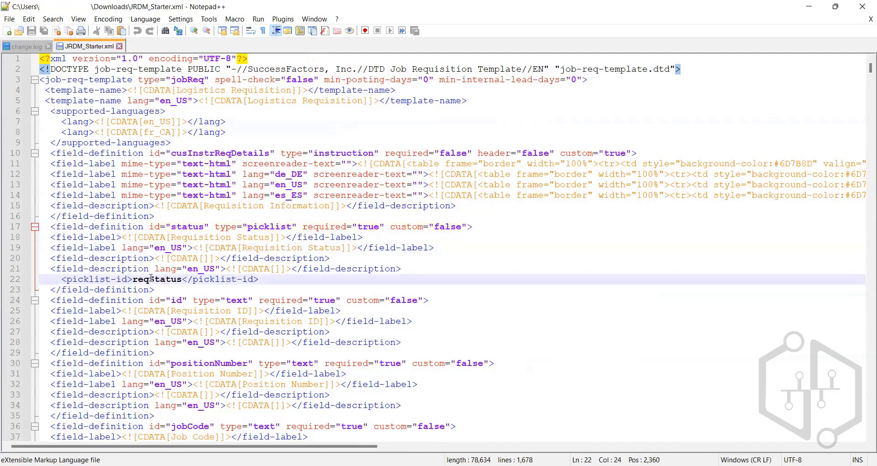
pyautogui.doubleClick(148, 279)
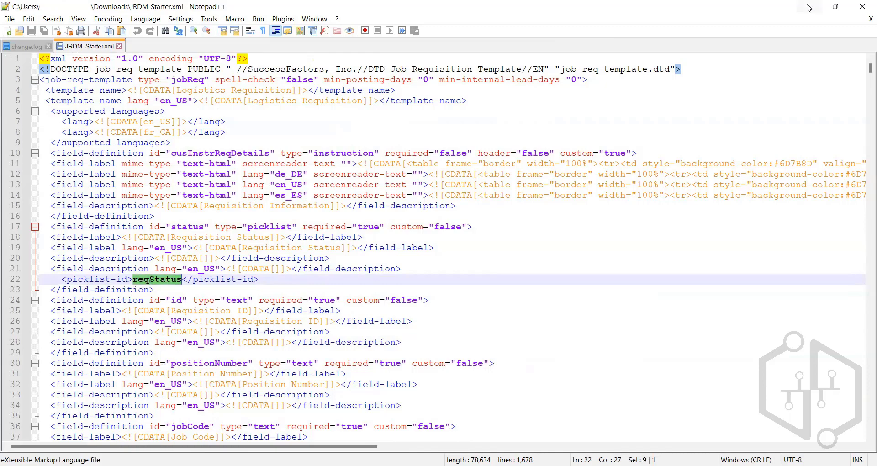
# Return to Picklist Center, dismiss the open action search, and open and close it once more.
pyautogui.hotkey('alt', 'Tab')
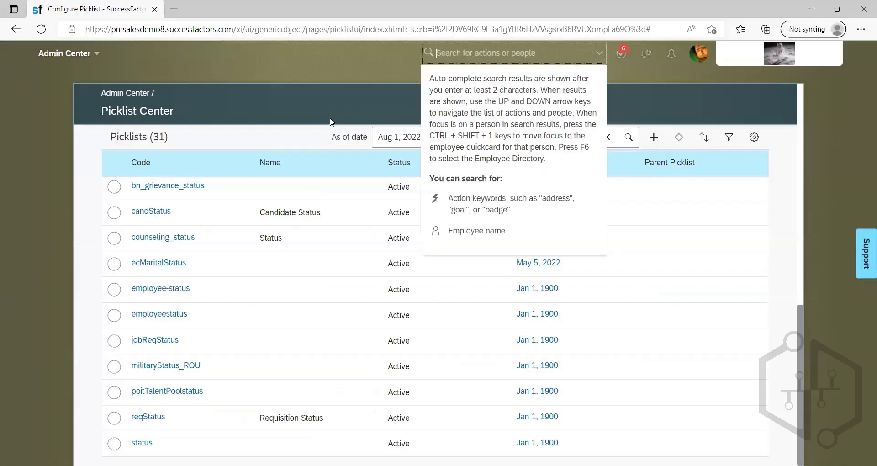
pyautogui.click(332, 122)
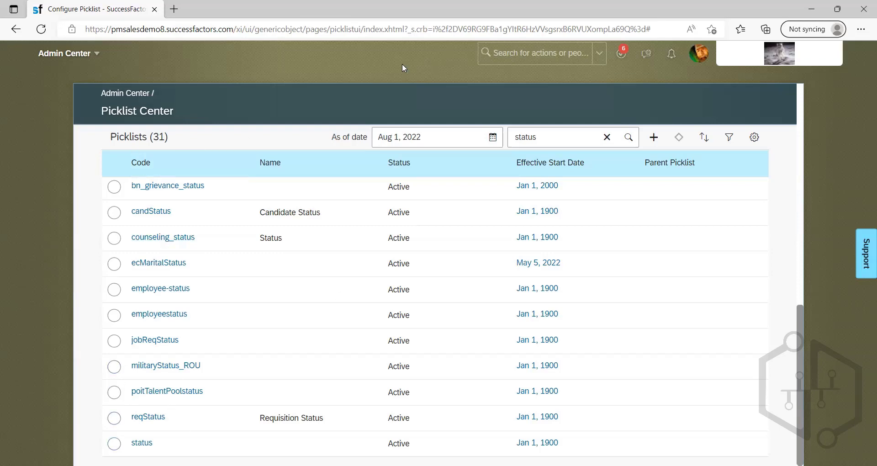
pyautogui.click(511, 55)
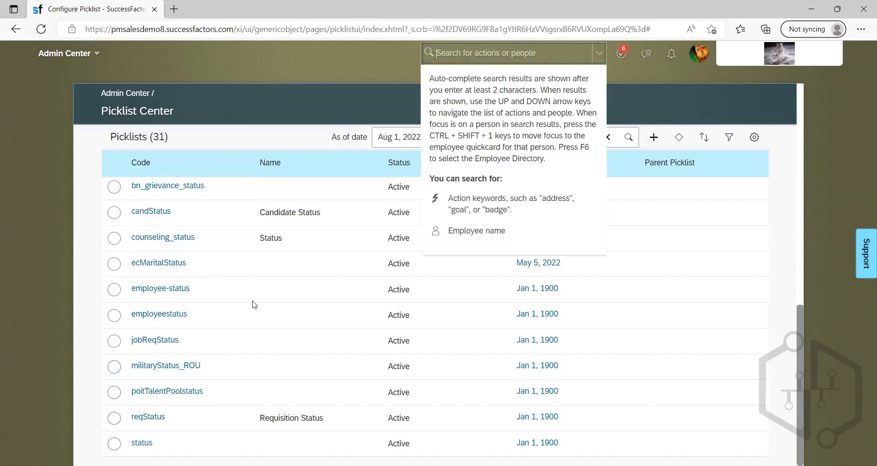
pyautogui.press('Escape')
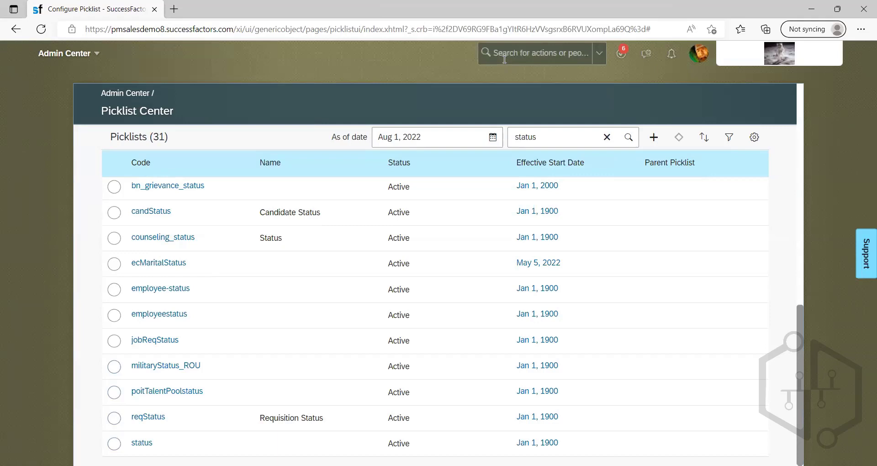
# Search actions for "manage language", open Manage Recruiting Languages, and view the Default Language choices.
pyautogui.click(504, 59)
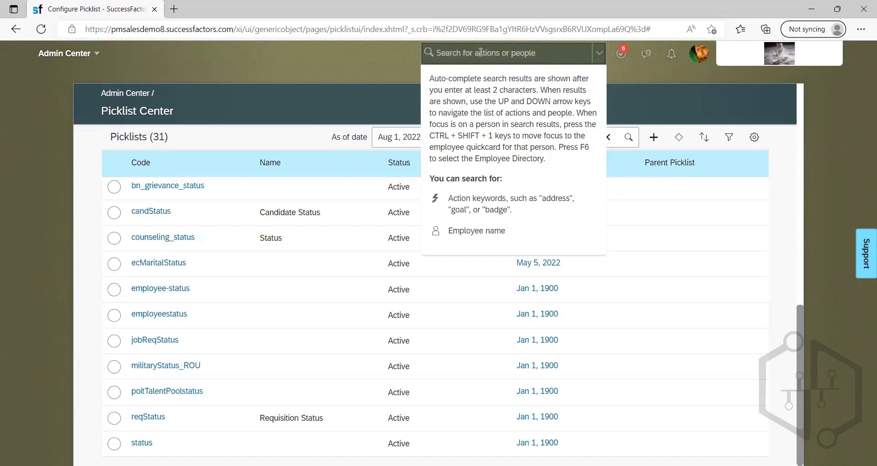
pyautogui.write('manage')
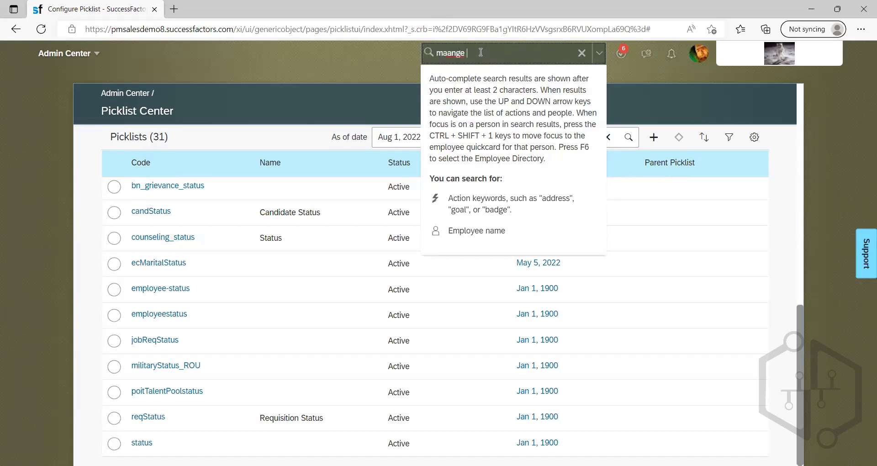
pyautogui.press('BackSpace')
pyautogui.press('BackSpace')
pyautogui.press('BackSpace')
pyautogui.press('BackSpace')
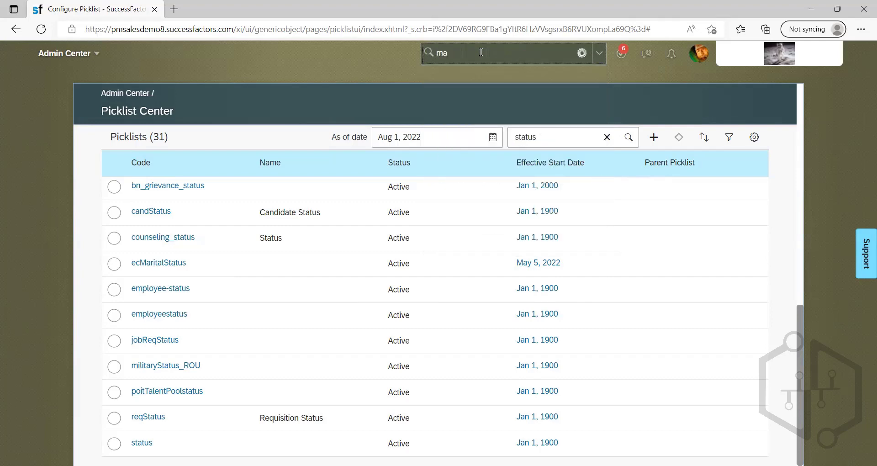
pyautogui.write('nage language')
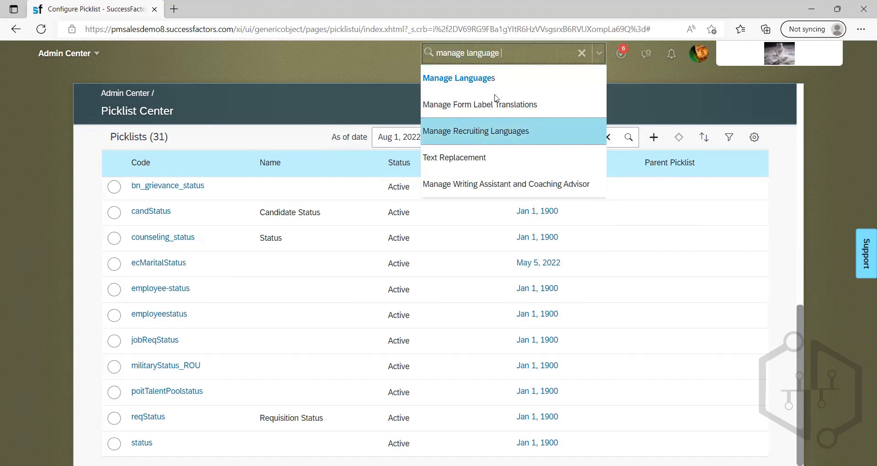
pyautogui.press('Return')
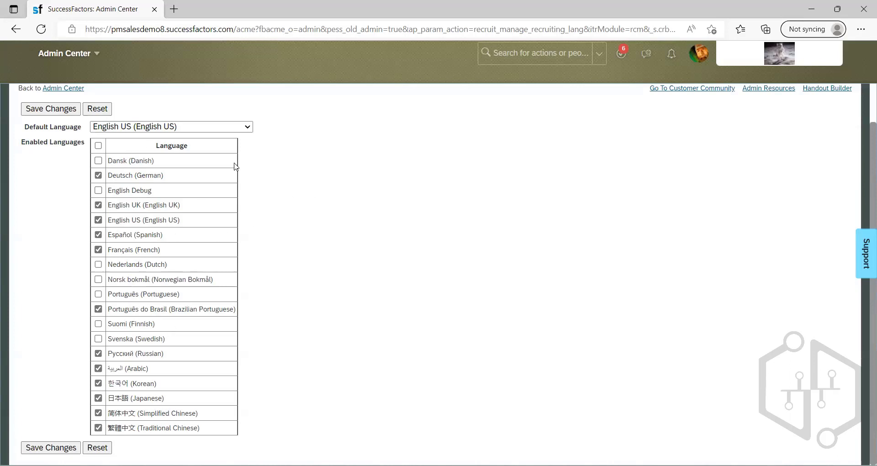
pyautogui.click(247, 129)
pyautogui.click(279, 199)
# Switch to Notepad and replace the status list with "1. Enable recruting from provisioning" and "2. RBP".
pyautogui.hotkey('alt', 'Tab')
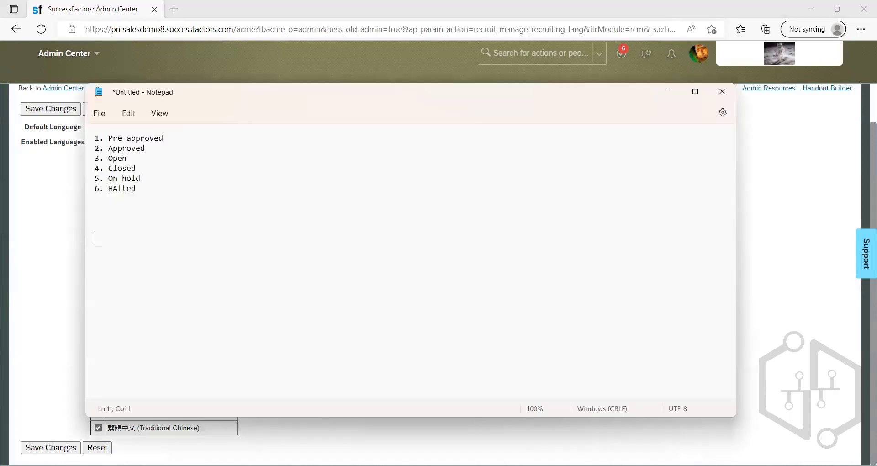
pyautogui.hotkey('ctrl', 'a')
pyautogui.press('BackSpace')
pyautogui.write('1.')
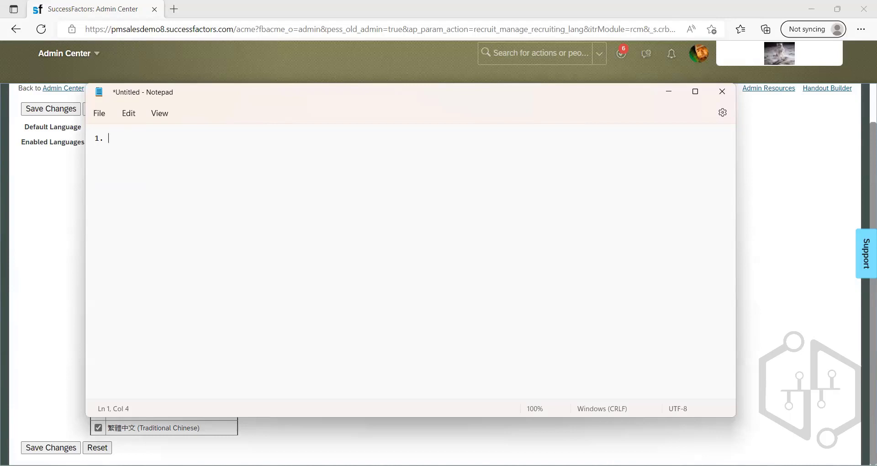
pyautogui.write('Enable recruting from p')
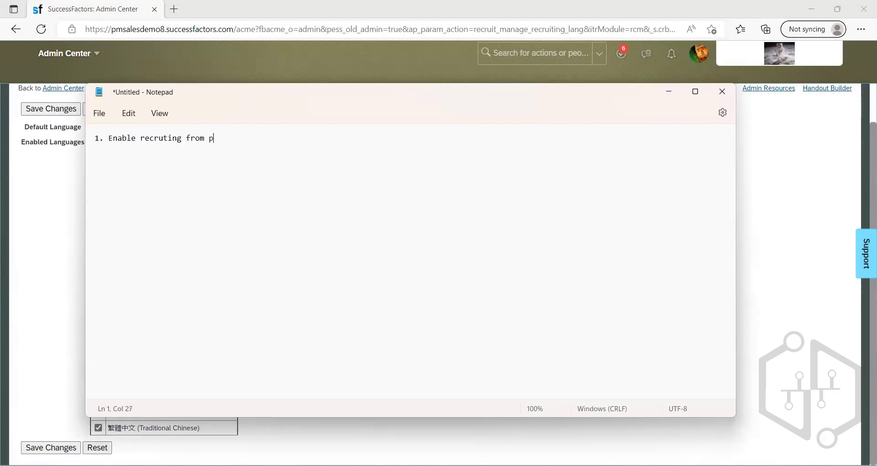
pyautogui.write('rovisionin')
pyautogui.press('BackSpace')
pyautogui.press('BackSpace')
pyautogui.write('ning')
pyautogui.press('Return')
pyautogui.write('2. RBP')
pyautogui.press('Return')
# Add "3. Talent pipeline" and "4. Picklist" to the notes.
pyautogui.write('3. Ta')
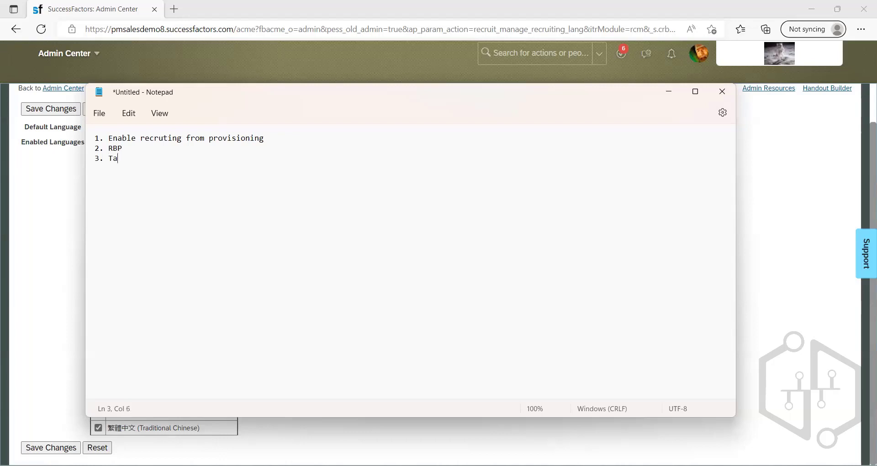
pyautogui.write('lent piplei')
pyautogui.press('BackSpace')
pyautogui.press('BackSpace')
pyautogui.press('BackSpace')
pyautogui.write('ep')
pyautogui.press('BackSpace')
pyautogui.write('line')
pyautogui.press('Return')
pyautogui.write('4. Picklist')
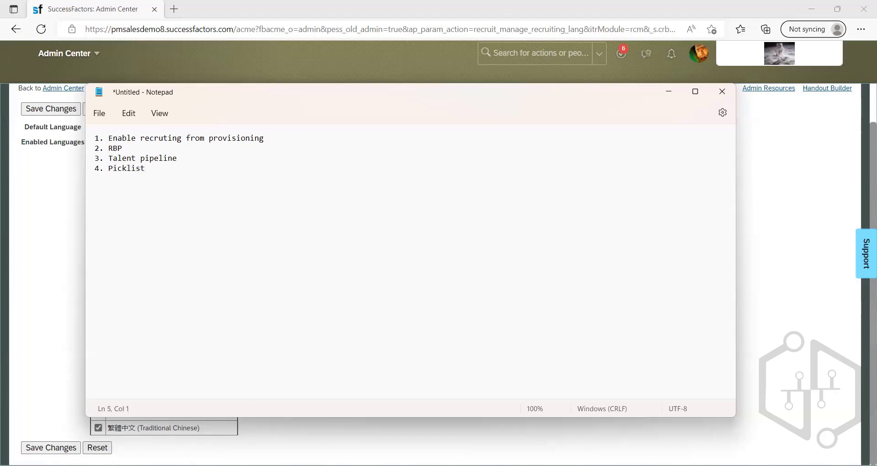
# Add "5. Enable the required languages- a. Enable provisioning b. Manage recruting languages - selecting the languges" to the notes.
pyautogui.write('5. LMS')
pyautogui.press('BackSpace')
pyautogui.press('BackSpace')
pyautogui.press('BackSpace')
pyautogui.write('Credit')
pyautogui.hotkey('alt', 'Tab')
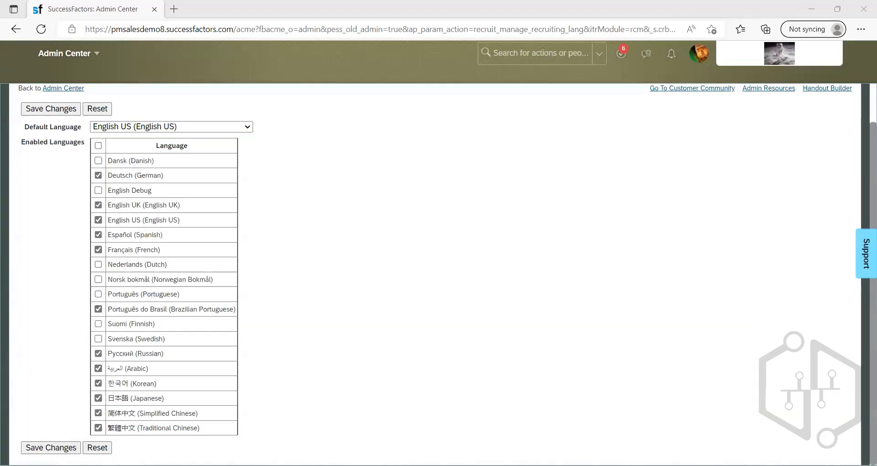
pyautogui.hotkey('alt', 'Tab')
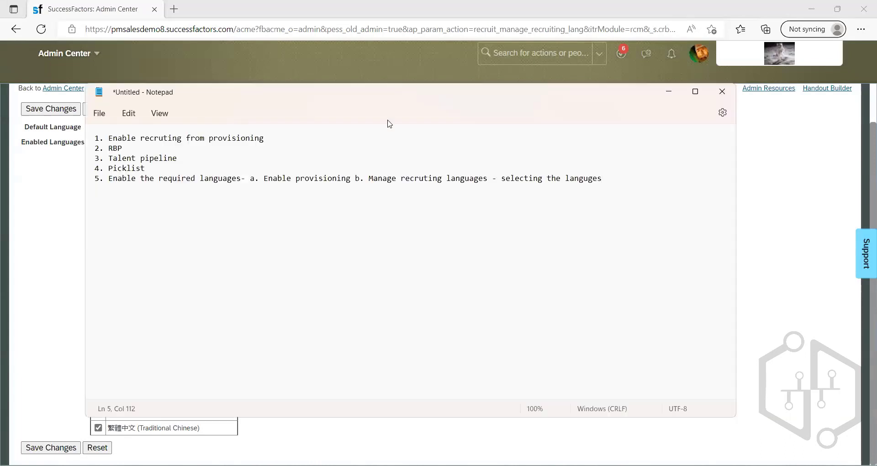
pyautogui.moveTo(265, 138); pyautogui.dragTo(310, 178)
pyautogui.click(147, 168)
pyautogui.click(134, 184)
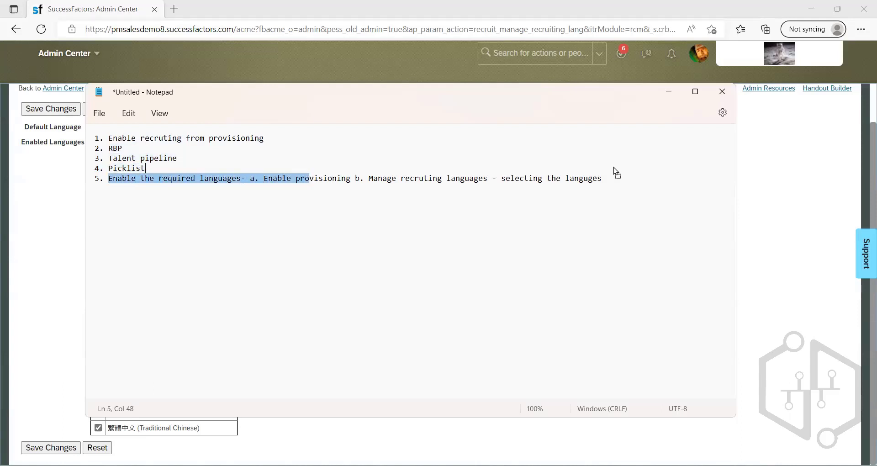
pyautogui.moveTo(615, 172); pyautogui.dragTo(615, 173)
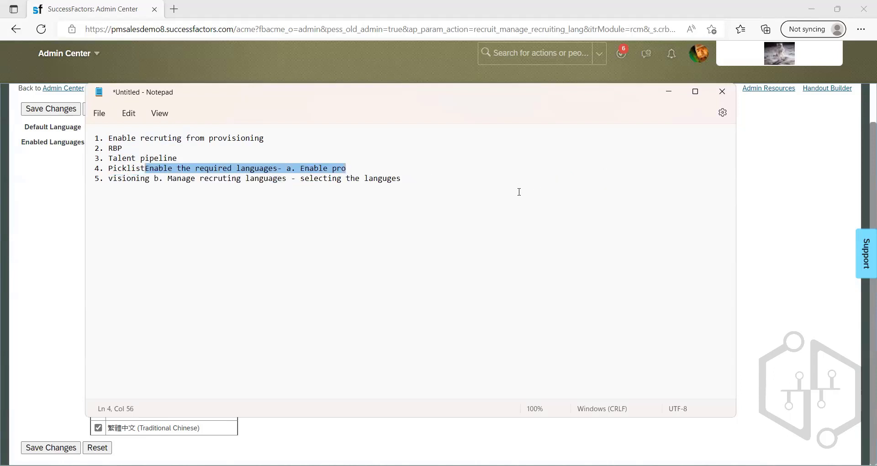
pyautogui.moveTo(247, 168); pyautogui.dragTo(108, 178)
pyautogui.click(323, 178)
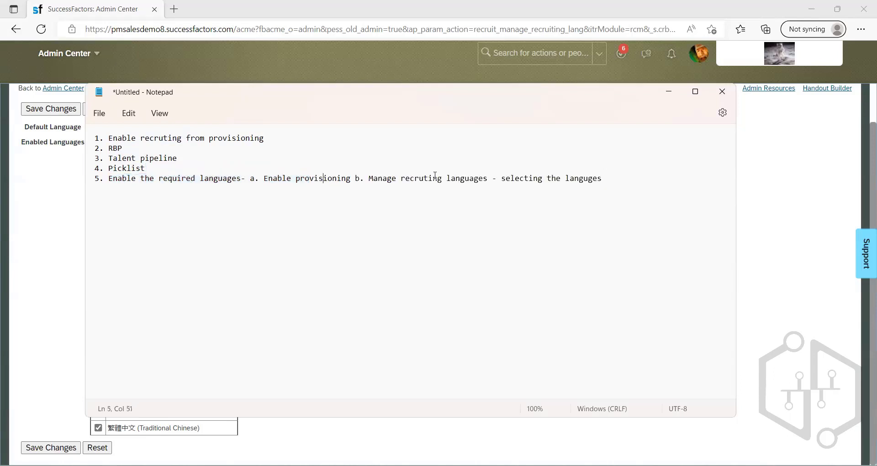
# Maximize the Notepad window and start a new line after the required languages item.
pyautogui.click(567, 178)
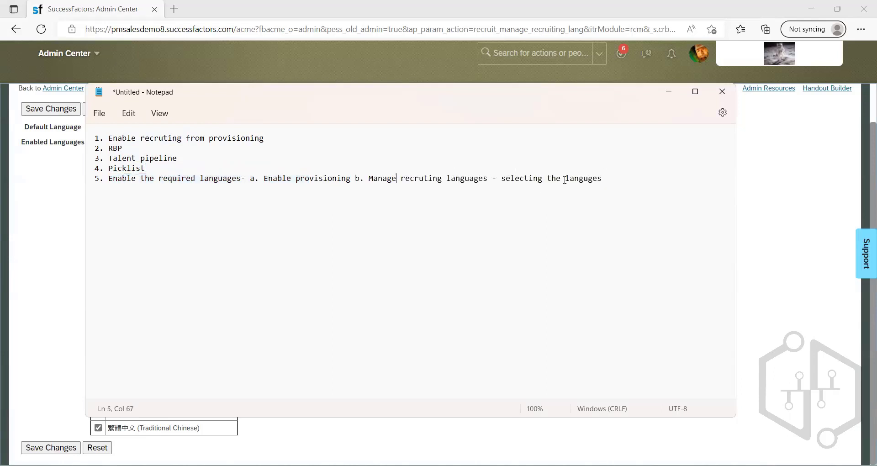
pyautogui.click(695, 92)
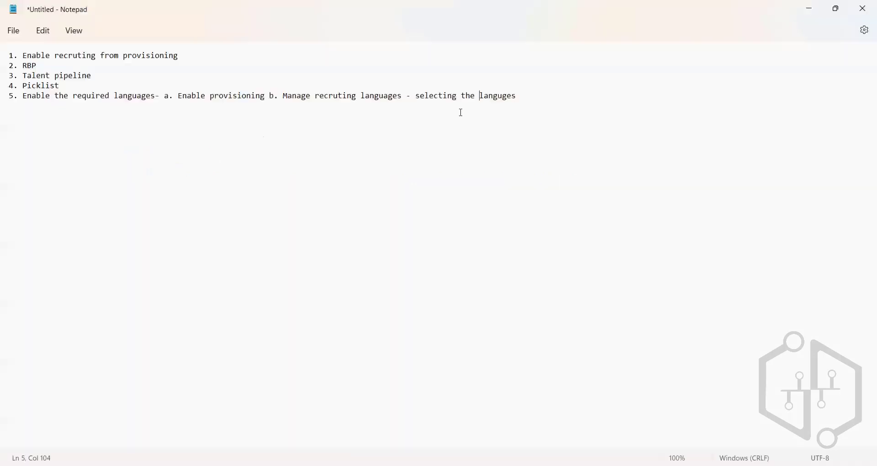
pyautogui.press('End')
pyautogui.press('Return')
# Return to the browser, search actions for "setup job board", and open Industry Values Set up in Set up Job Board Options.
pyautogui.click(806, 9)
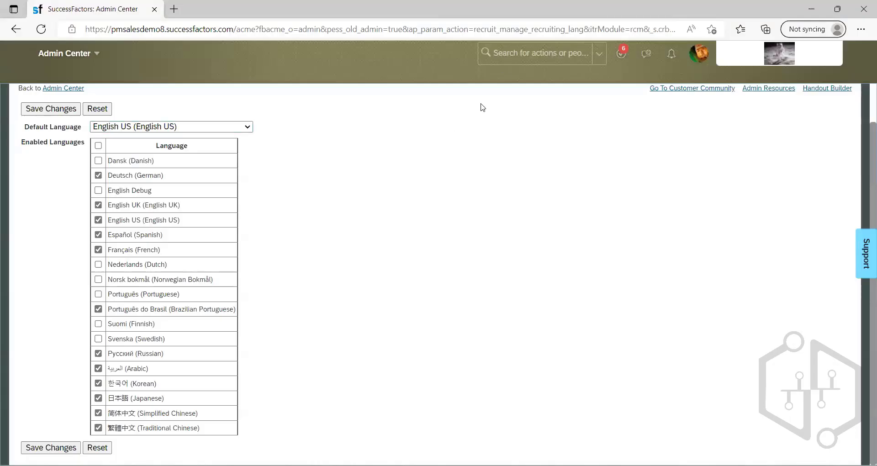
pyautogui.click(501, 53)
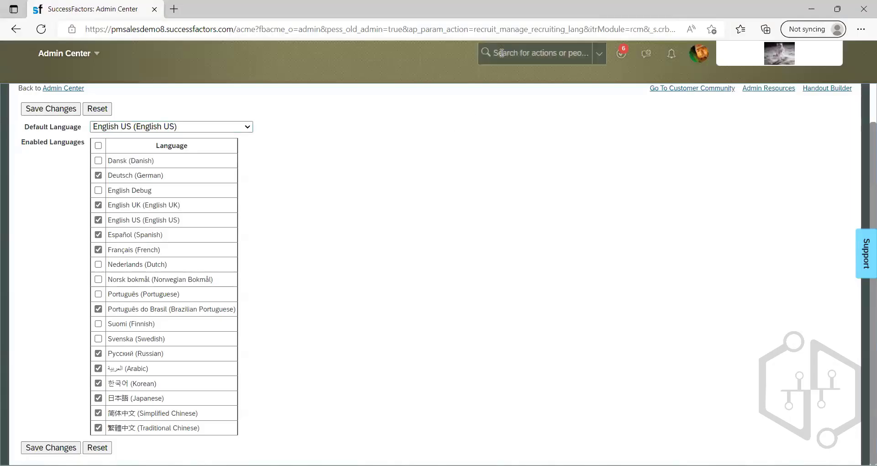
pyautogui.click(501, 53)
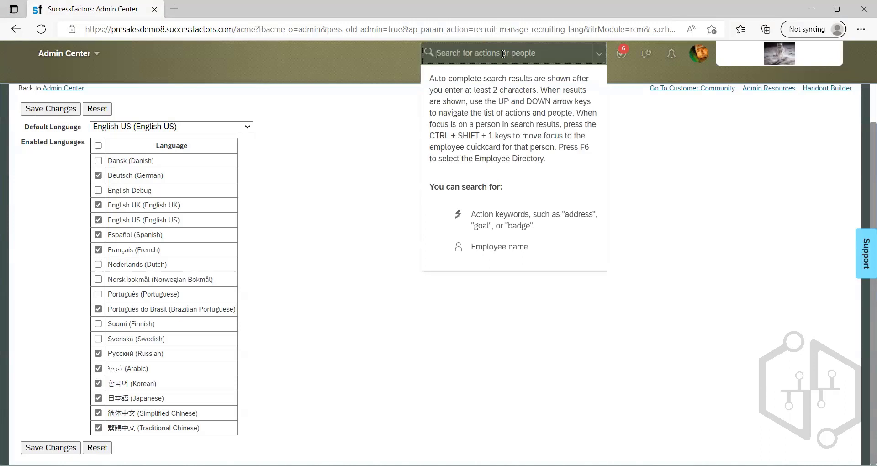
pyautogui.write('setup')
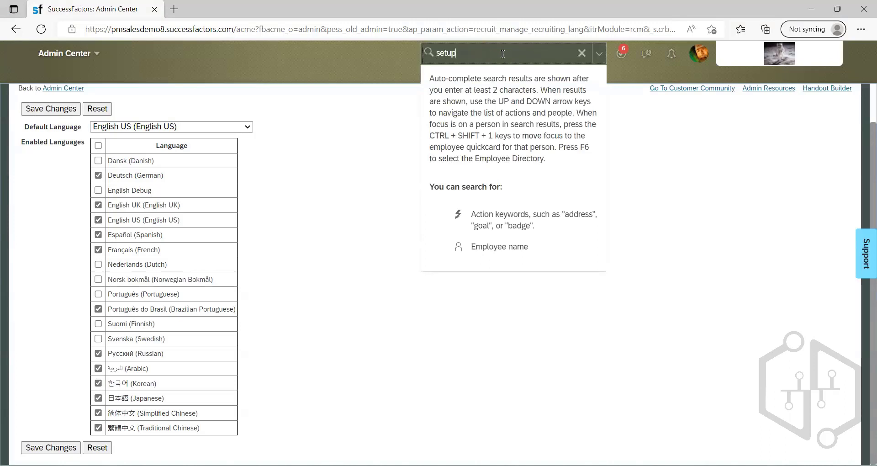
pyautogui.write(' job board')
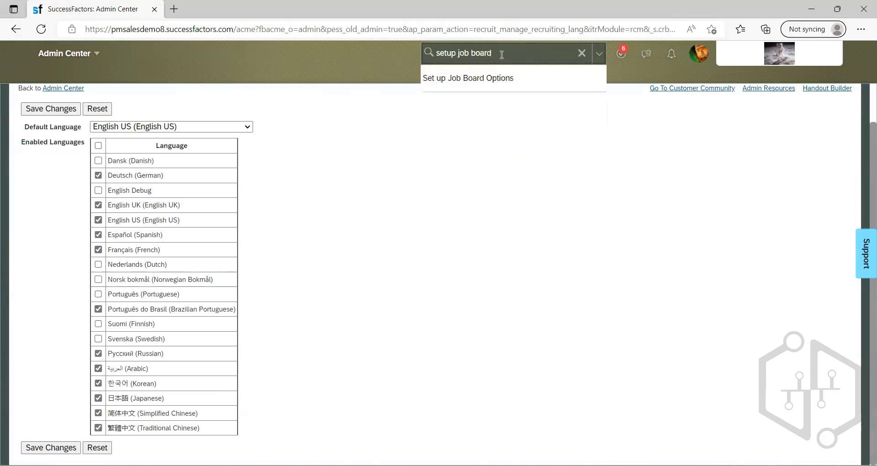
pyautogui.click(476, 79)
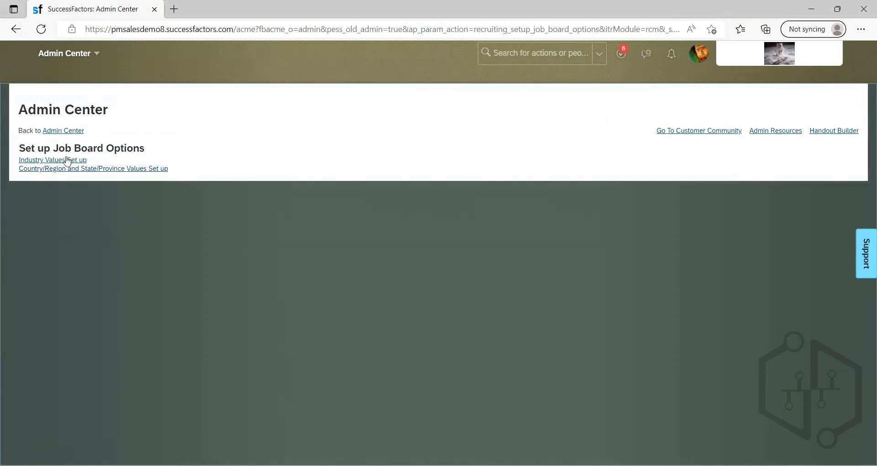
pyautogui.click(82, 162)
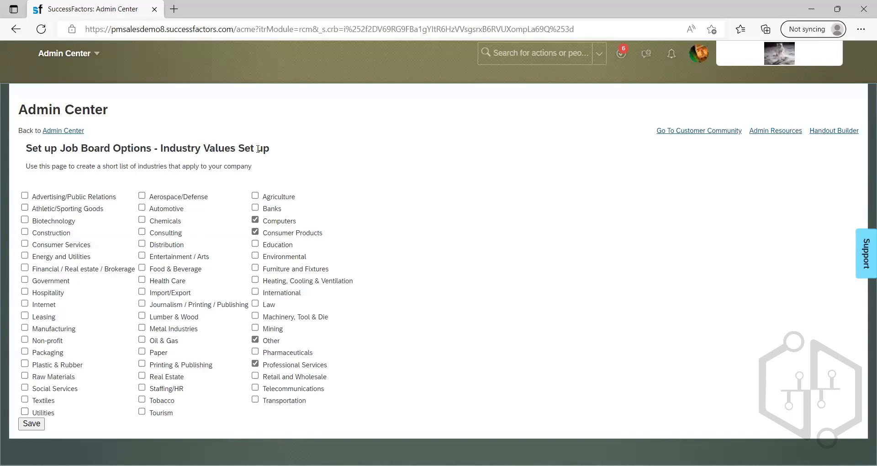
# Point out the Industry Values Set up heading and its description about creating a short list of industries for the company.
pyautogui.moveTo(274, 147); pyautogui.dragTo(129, 200)
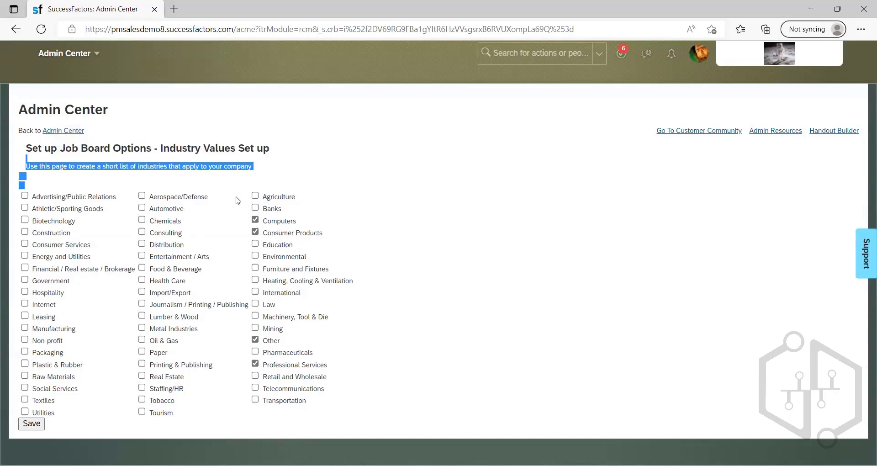
pyautogui.click(420, 296)
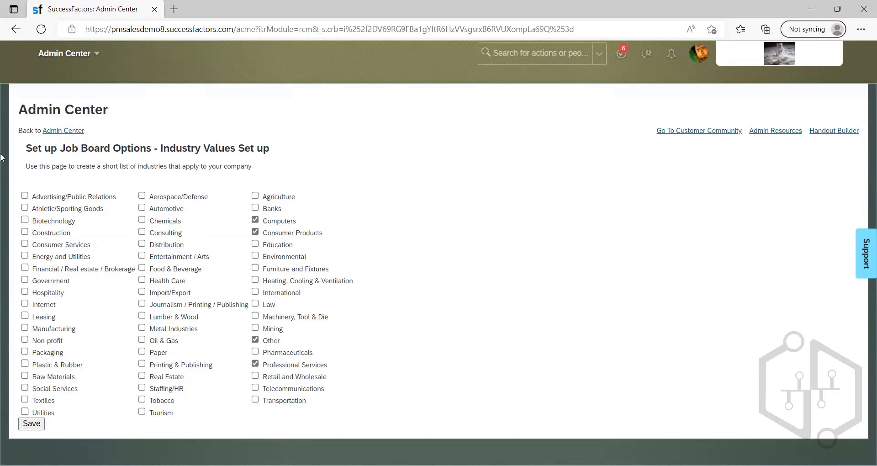
pyautogui.moveTo(151, 148); pyautogui.dragTo(27, 151)
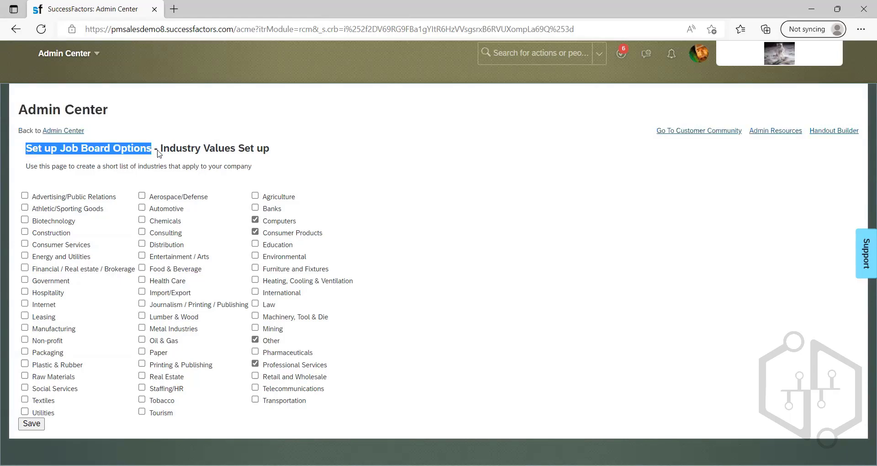
pyautogui.click(173, 145)
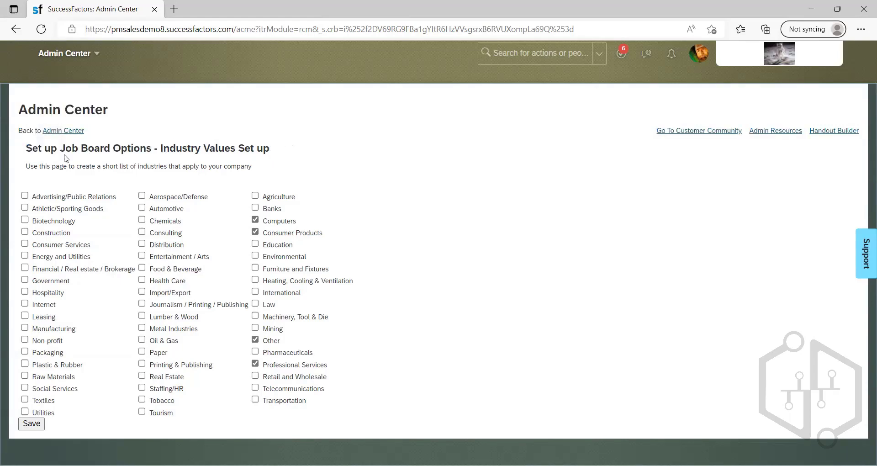
pyautogui.moveTo(270, 147); pyautogui.dragTo(65, 158)
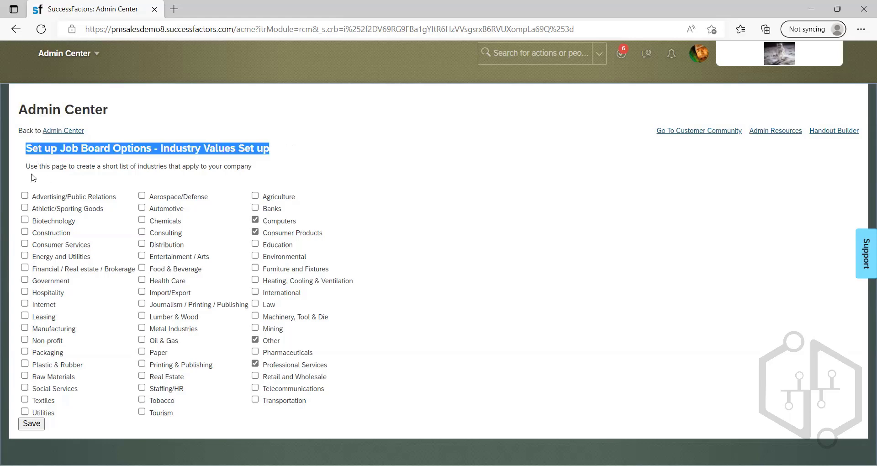
pyautogui.moveTo(31, 176); pyautogui.dragTo(316, 166)
pyautogui.click(284, 167)
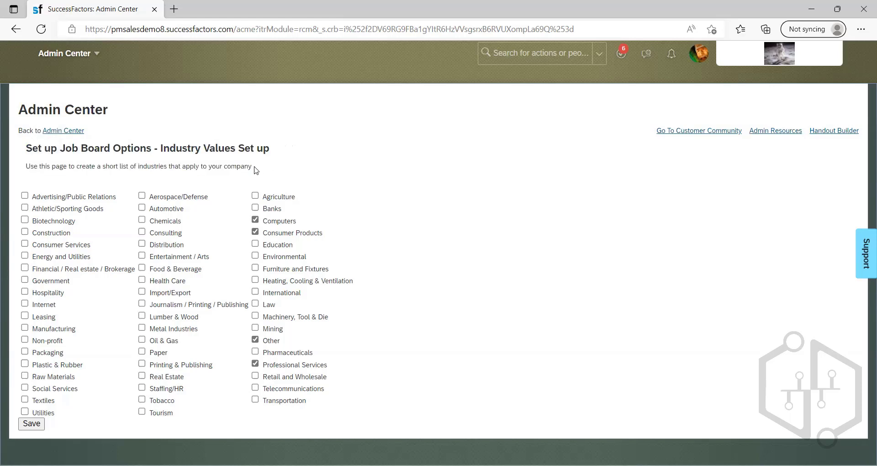
pyautogui.moveTo(255, 169); pyautogui.dragTo(32, 149)
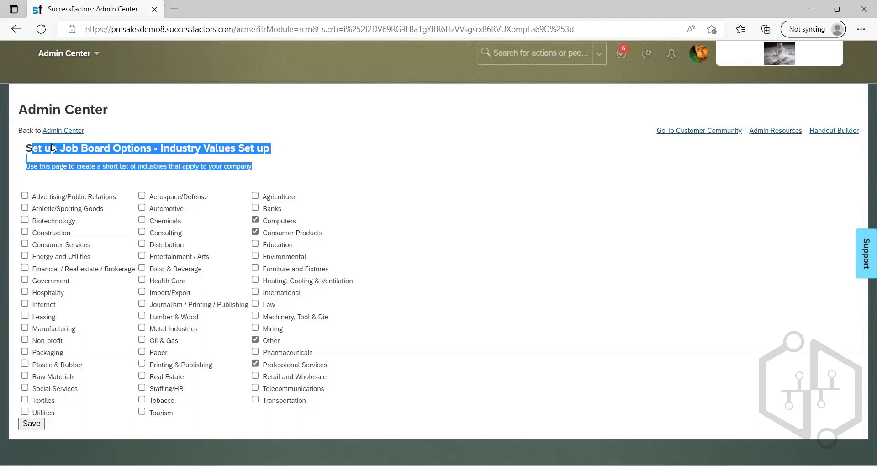
pyautogui.click(268, 173)
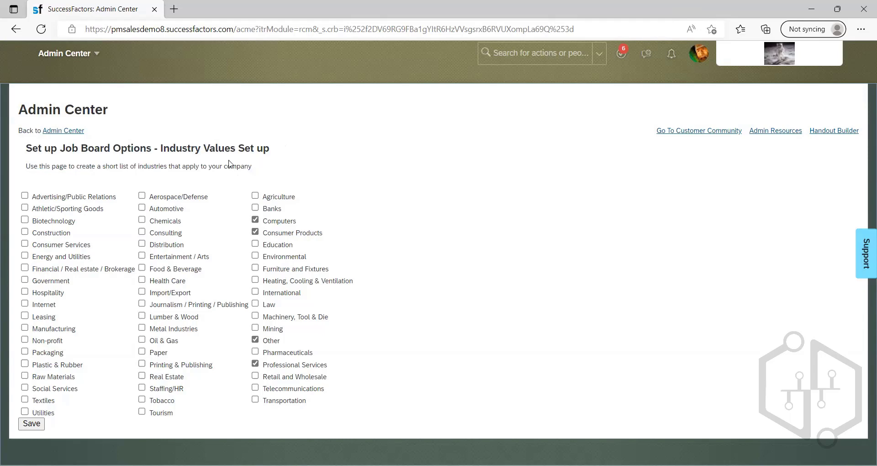
pyautogui.tripleClick(28, 165)
pyautogui.click(153, 164)
pyautogui.moveTo(252, 167); pyautogui.dragTo(26, 148)
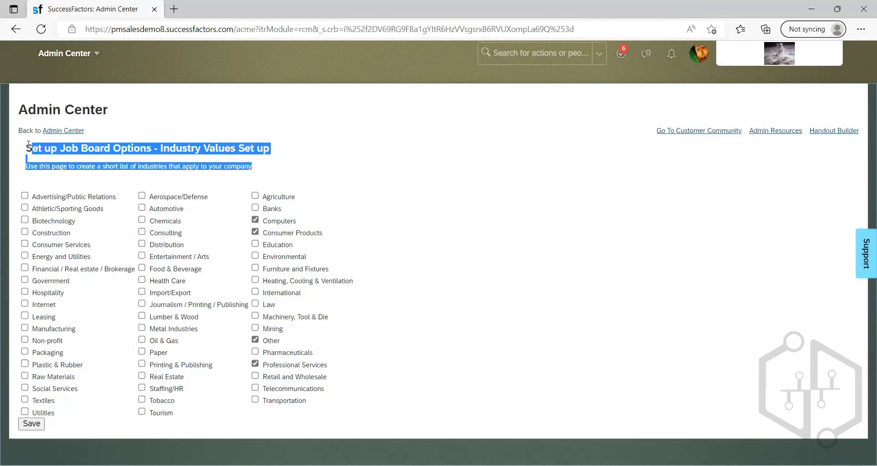
pyautogui.click(274, 172)
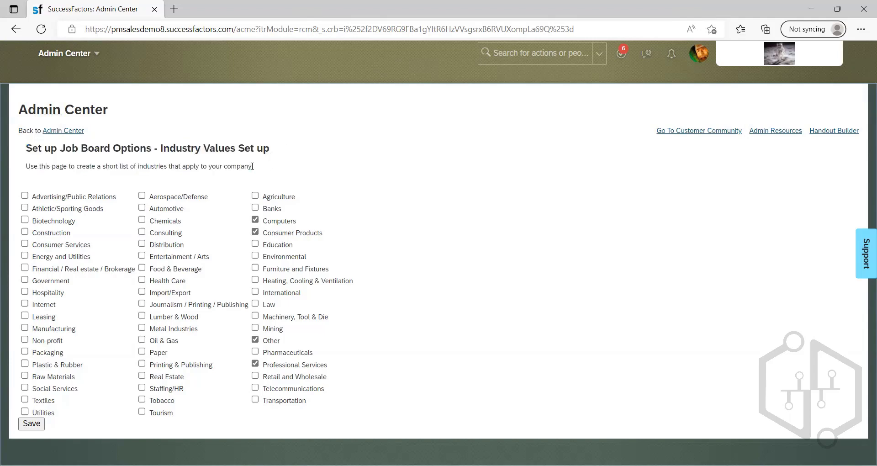
pyautogui.moveTo(253, 167); pyautogui.dragTo(28, 162)
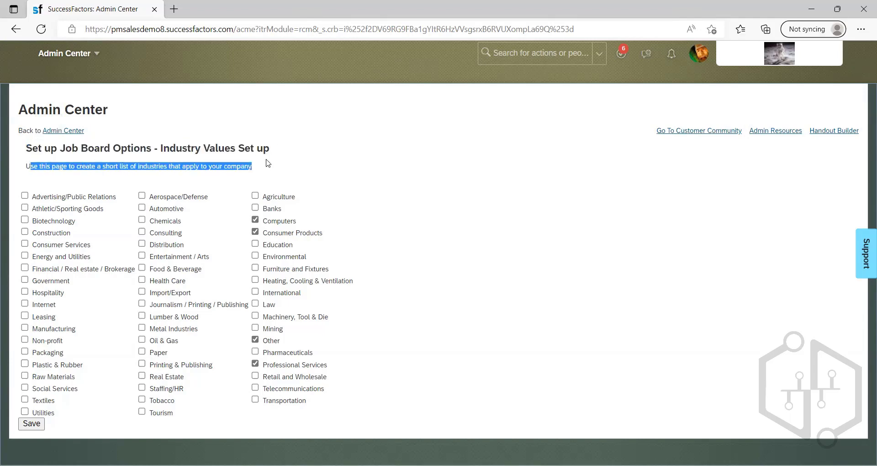
# Review the Industry Values Set up page and its statement on shortlisting the industries that apply to the company.
pyautogui.click(285, 163)
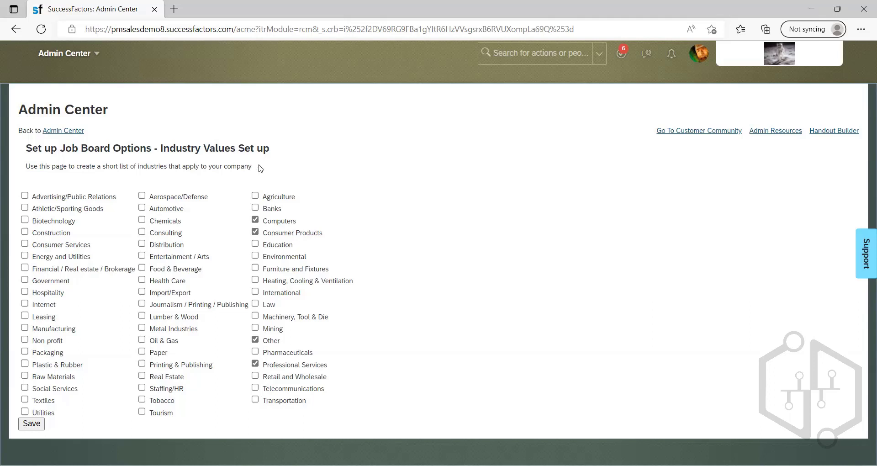
pyautogui.moveTo(64, 164); pyautogui.dragTo(27, 133)
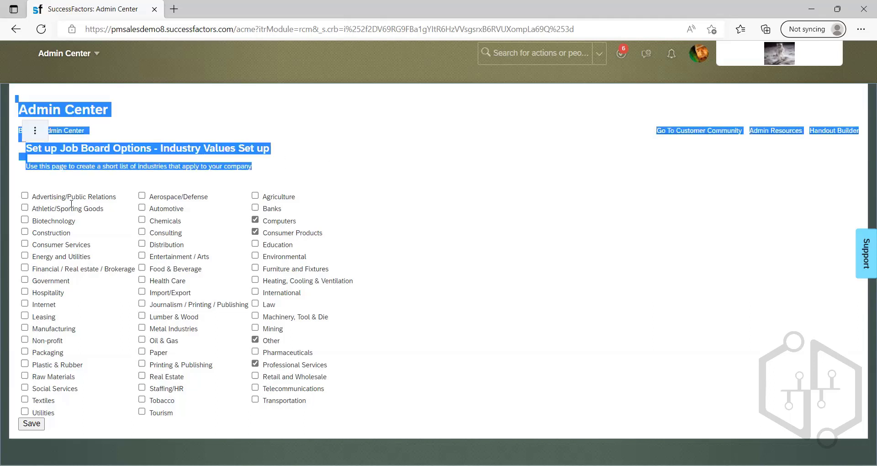
pyautogui.click(27, 132)
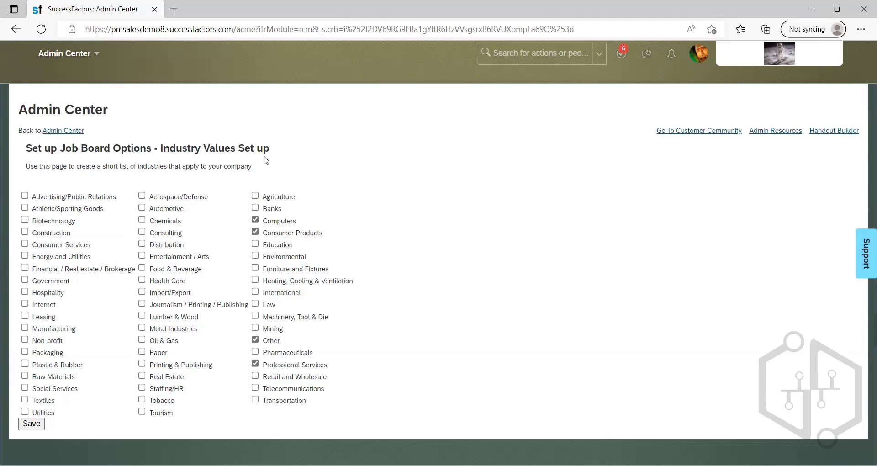
pyautogui.moveTo(25, 166); pyautogui.dragTo(329, 153)
pyautogui.click(364, 241)
pyautogui.moveTo(272, 165); pyautogui.dragTo(30, 167)
pyautogui.tripleClick(268, 167)
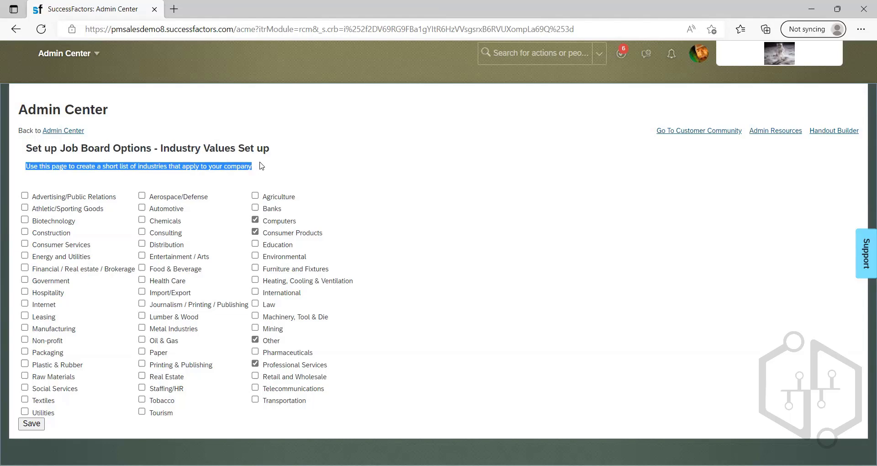
pyautogui.moveTo(28, 160); pyautogui.dragTo(266, 181)
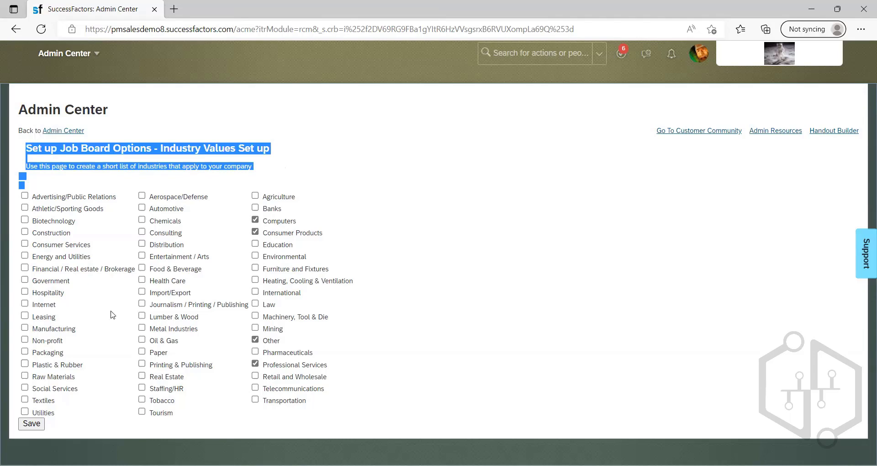
pyautogui.click(298, 156)
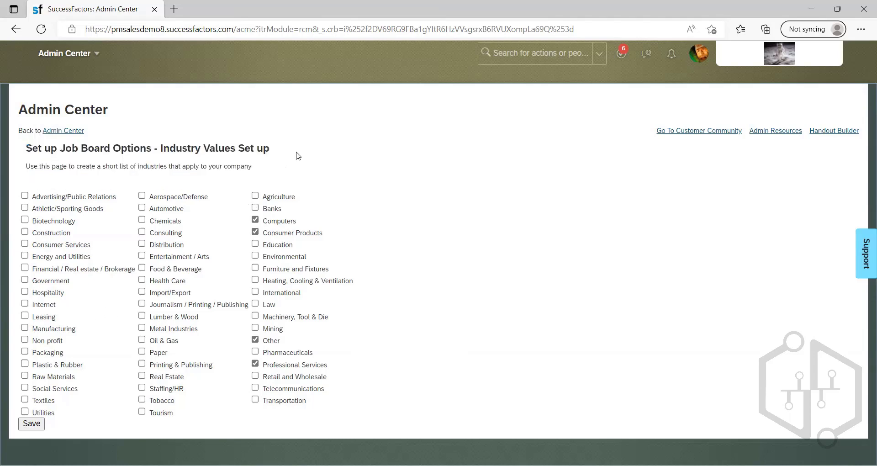
pyautogui.moveTo(298, 156); pyautogui.dragTo(49, 147)
pyautogui.click(232, 175)
pyautogui.moveTo(253, 168); pyautogui.dragTo(23, 171)
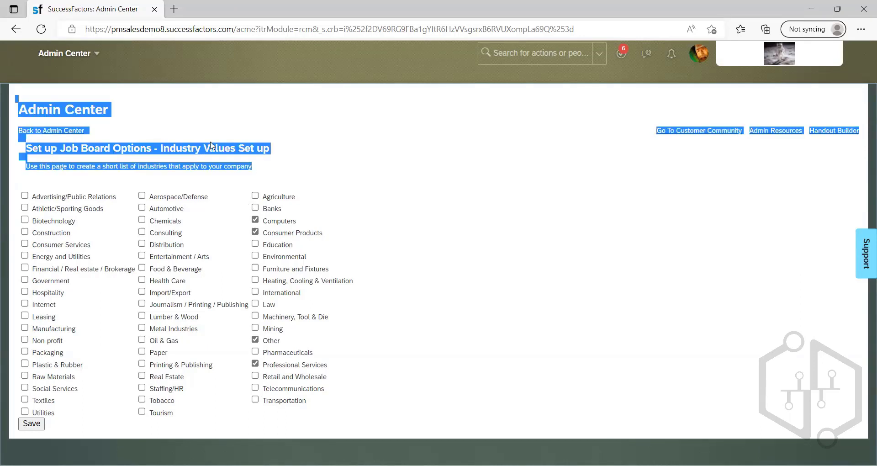
pyautogui.click(212, 146)
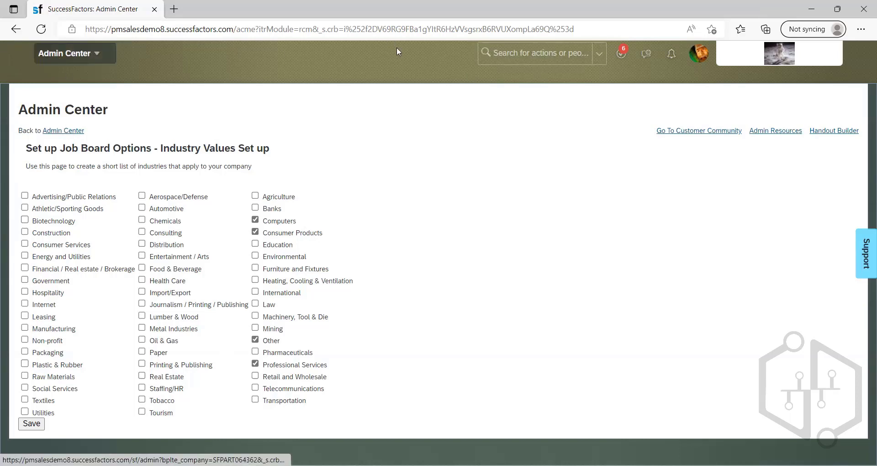
# Search actions for "setup job board" and open Country/Region and State/Province Values Set up in Set up Job Board Options.
pyautogui.click(532, 55)
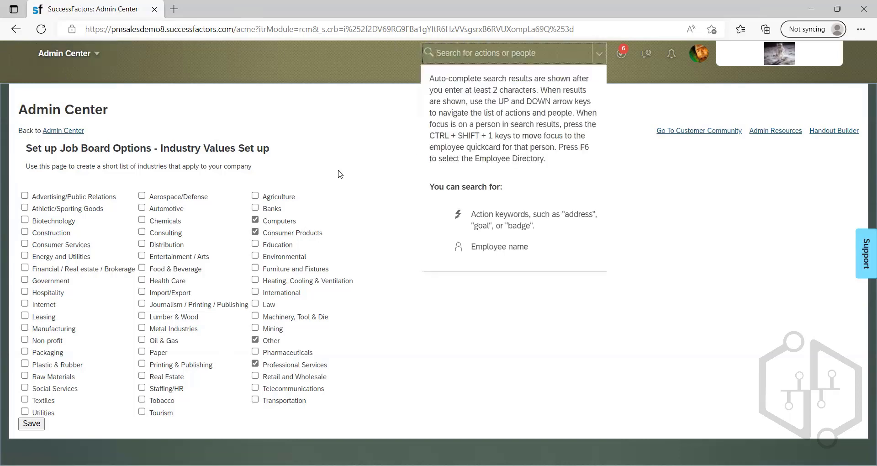
pyautogui.write('s')
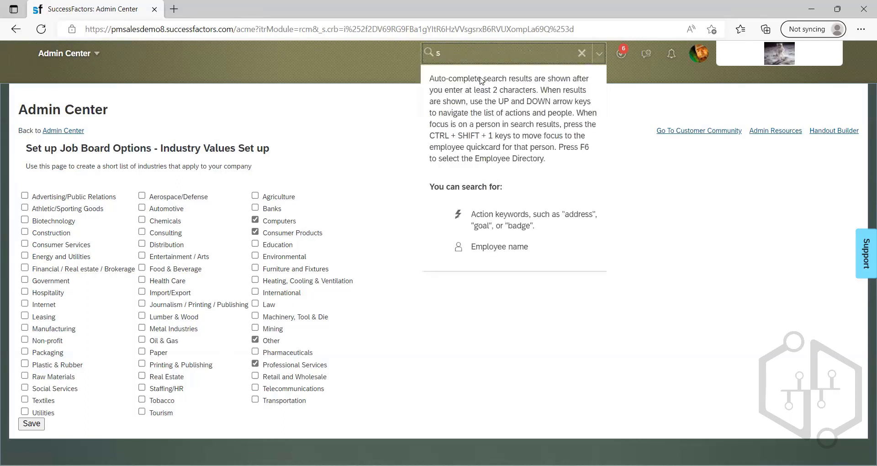
pyautogui.write('etup job')
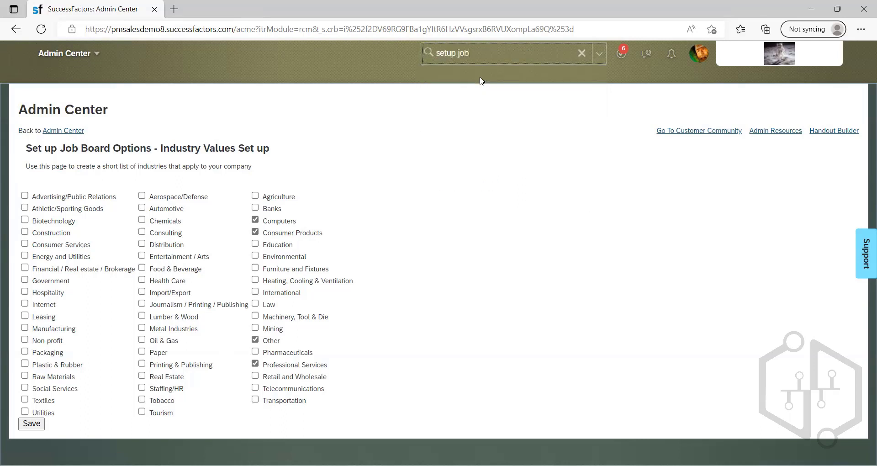
pyautogui.write(' board')
pyautogui.click(452, 88)
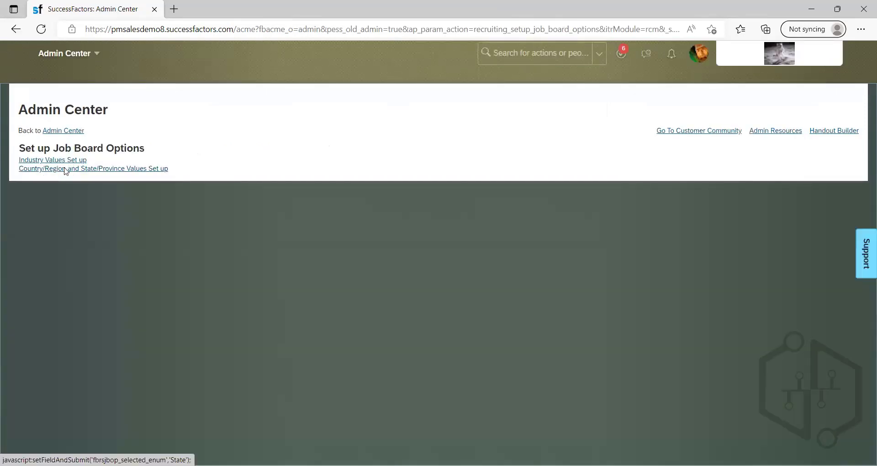
pyautogui.click(54, 168)
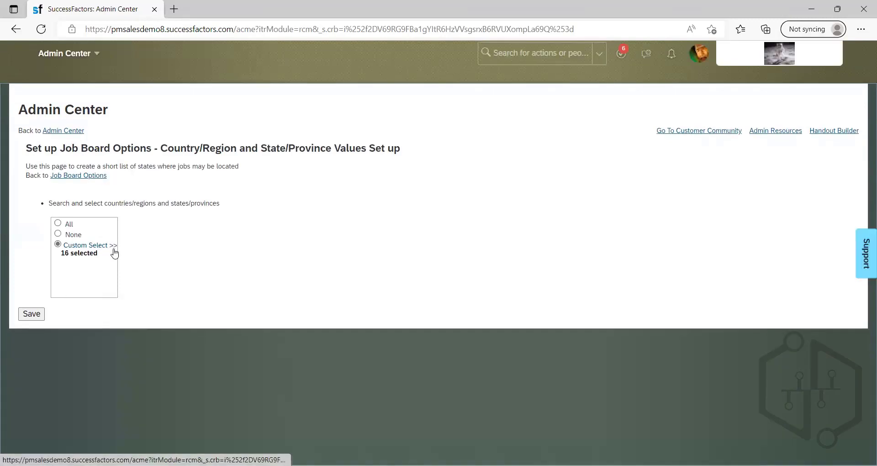
# Try the All option for countries/regions and states/provinces, and return to Custom Select.
pyautogui.click(58, 223)
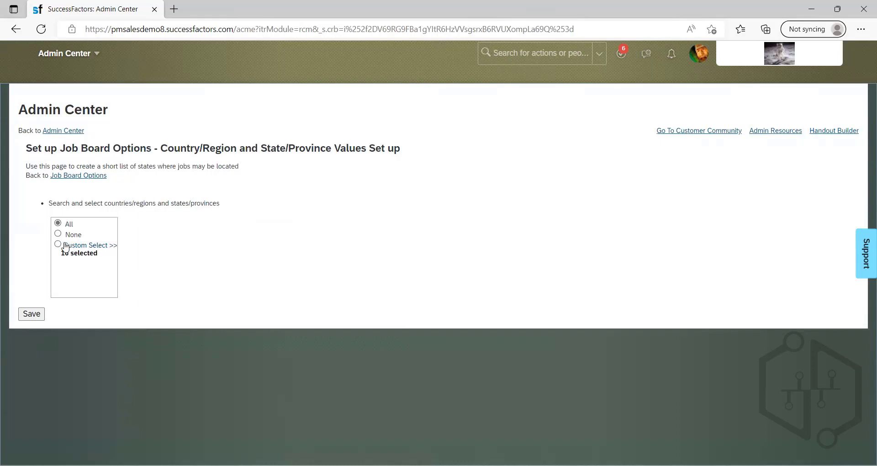
pyautogui.click(96, 252)
pyautogui.click(96, 252)
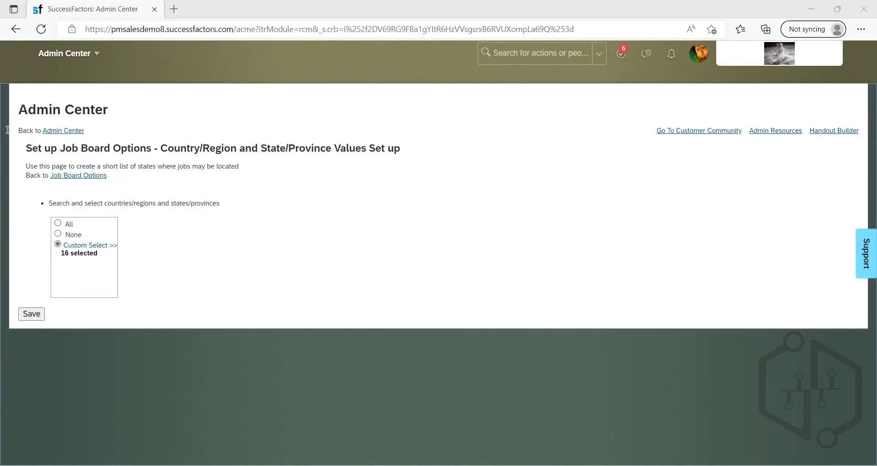
# Switch to Notepad and add "6. Setup job board - Added related industries client is associated - Selected the countiries the client is involved and wants to post the jobs".
pyautogui.hotkey('alt', 'Tab')
pyautogui.write('6. ')
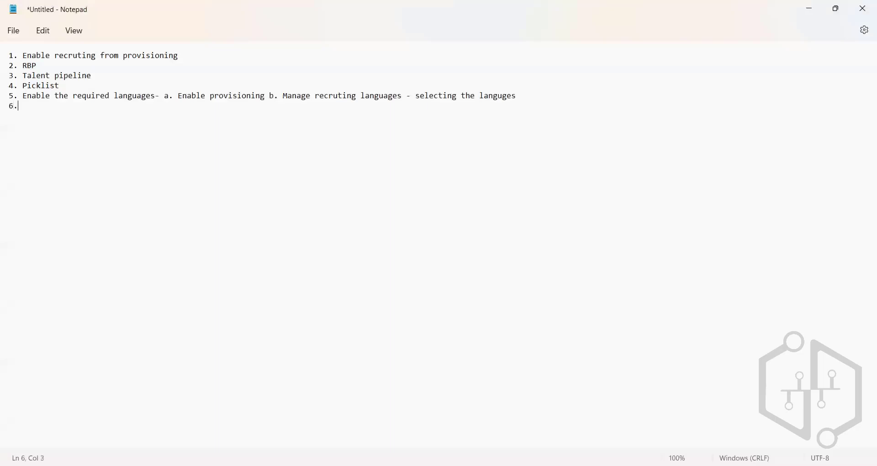
pyautogui.write('Setup job board - Added rela')
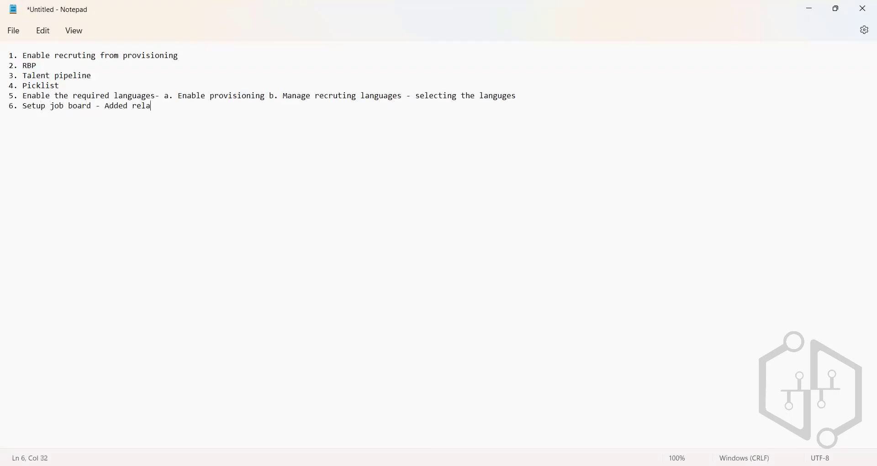
pyautogui.write('ted industries client is a')
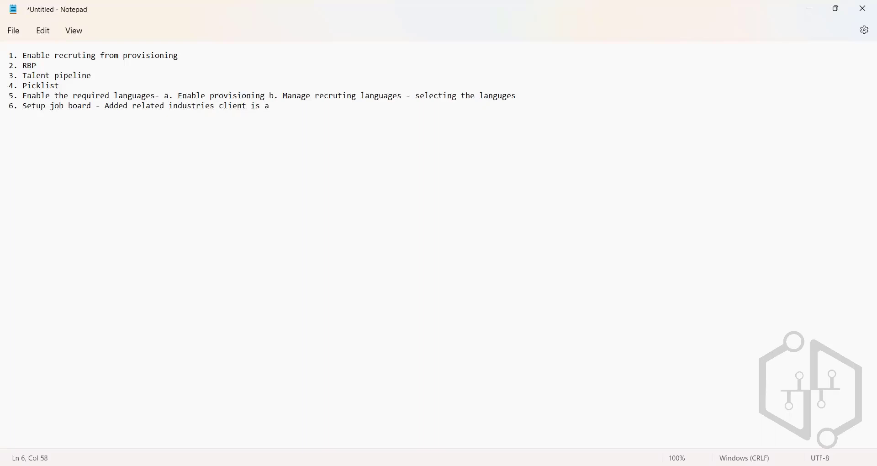
pyautogui.write('ssociated - Selected the counti')
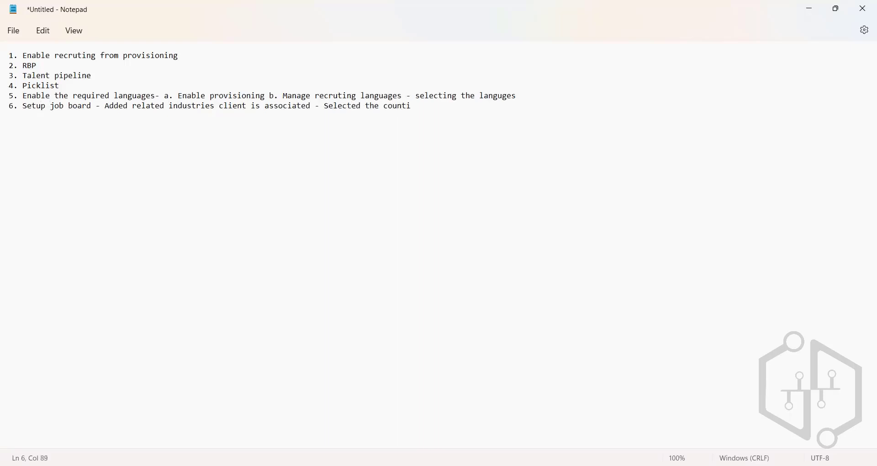
pyautogui.write('ries')
pyautogui.press('BackSpace')
pyautogui.press('BackSpace')
pyautogui.press('BackSpace')
pyautogui.write('ies the clietn')
pyautogui.press('BackSpace')
pyautogui.press('BackSpace')
pyautogui.write('nt is invou')
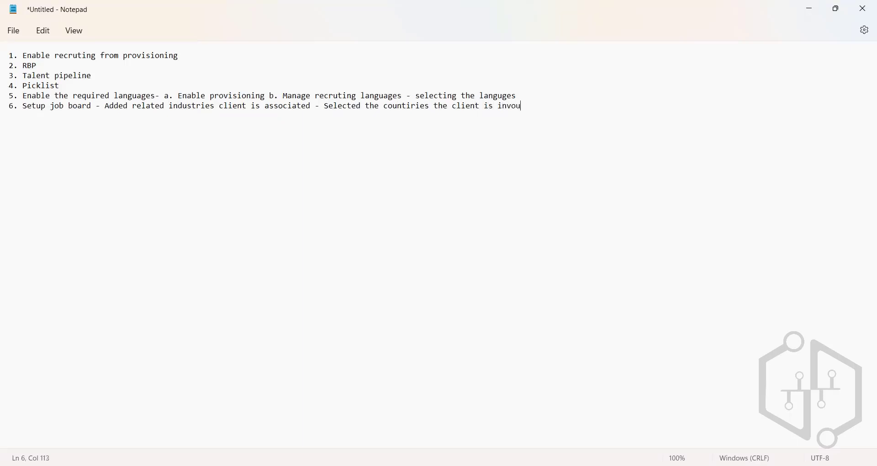
pyautogui.write('ved and p')
pyautogui.press('BackSpace')
pyautogui.write('wnat')
pyautogui.press('BackSpace')
pyautogui.press('BackSpace')
pyautogui.press('BackSpace')
pyautogui.write('ants to post the j')
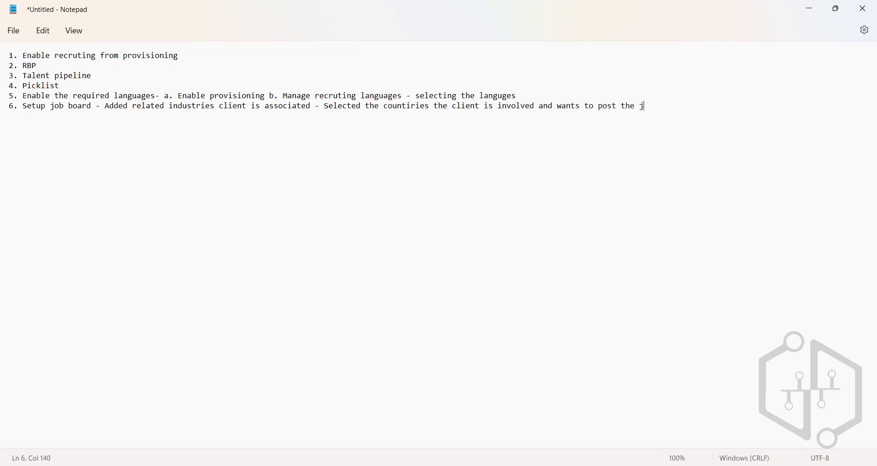
pyautogui.write('obs')
pyautogui.press('Return')
# Review the listed setup items and add "7. Creation of requisition" below the job board item.
pyautogui.moveTo(669, 112); pyautogui.dragTo(8, 47)
pyautogui.hotkey('ctrl', 'a')
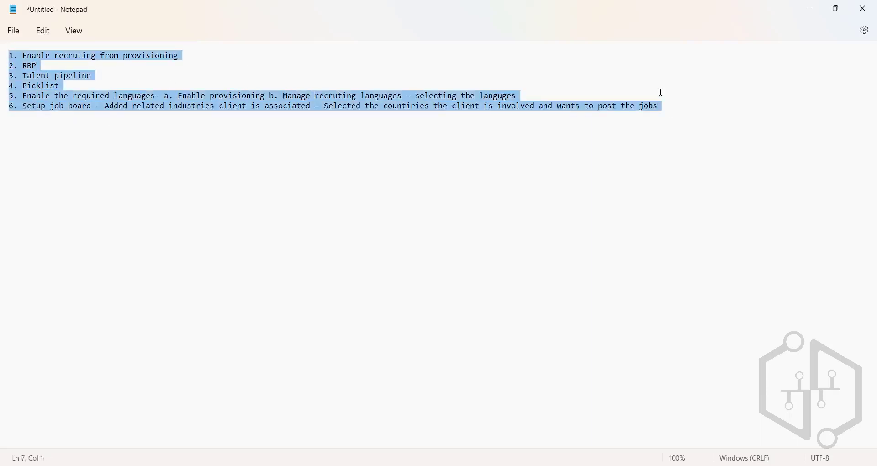
pyautogui.click(667, 103)
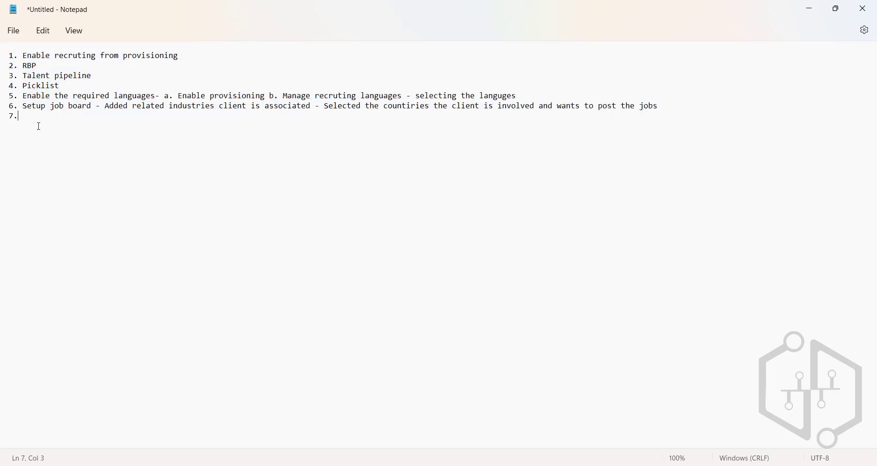
pyautogui.write('Rec')
pyautogui.press('BackSpace')
pyautogui.press('BackSpace')
pyautogui.press('BackSpace')
pyautogui.write('Creation of requisition')
pyautogui.press('Return')
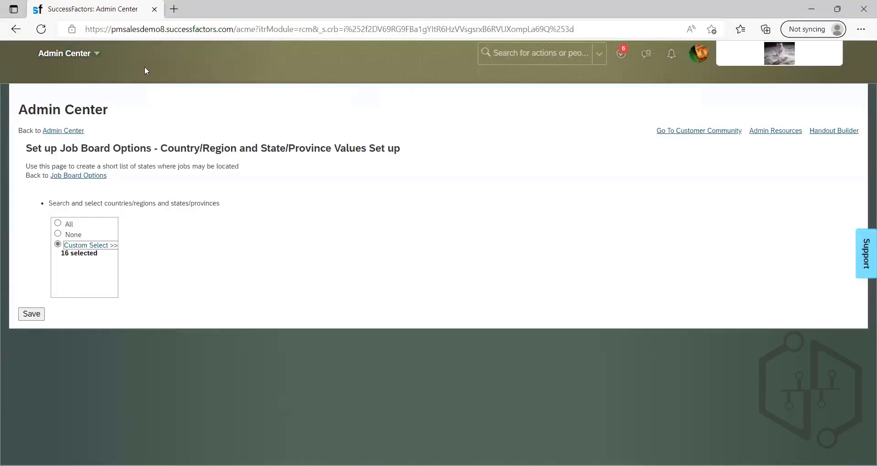
# Return to the browser, search actions for "manage temp", and open Manage Templates.
pyautogui.click(543, 48)
pyautogui.write('manage ')
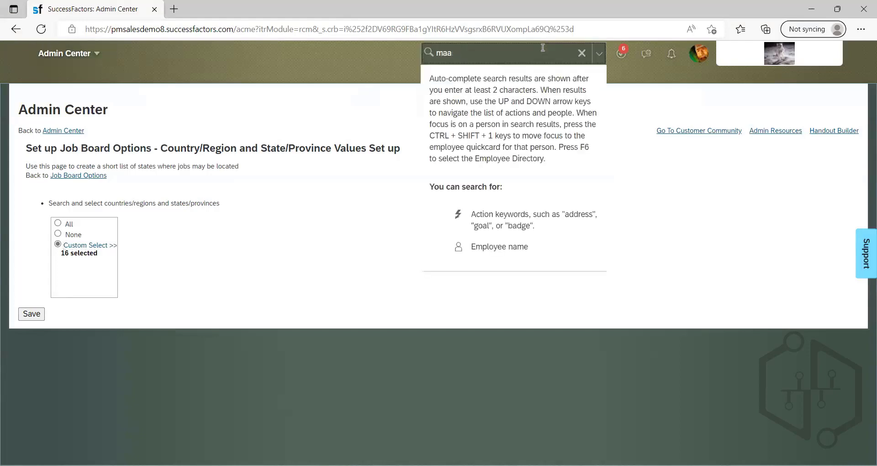
pyautogui.write('temp')
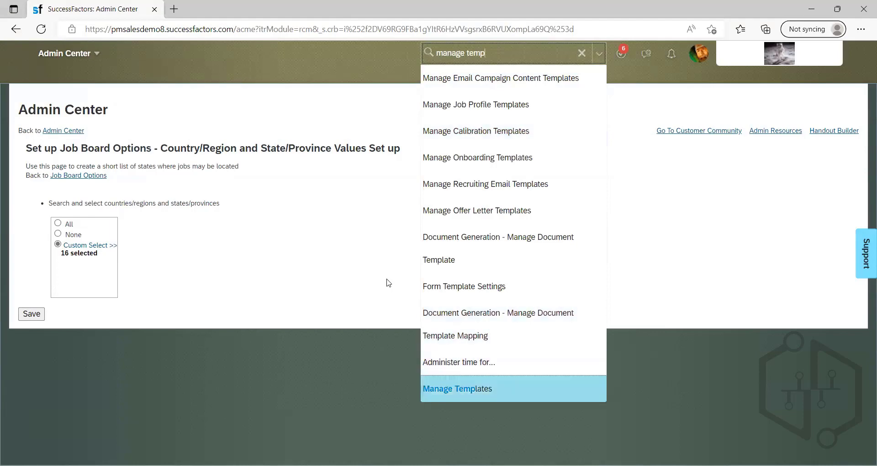
pyautogui.click(489, 388)
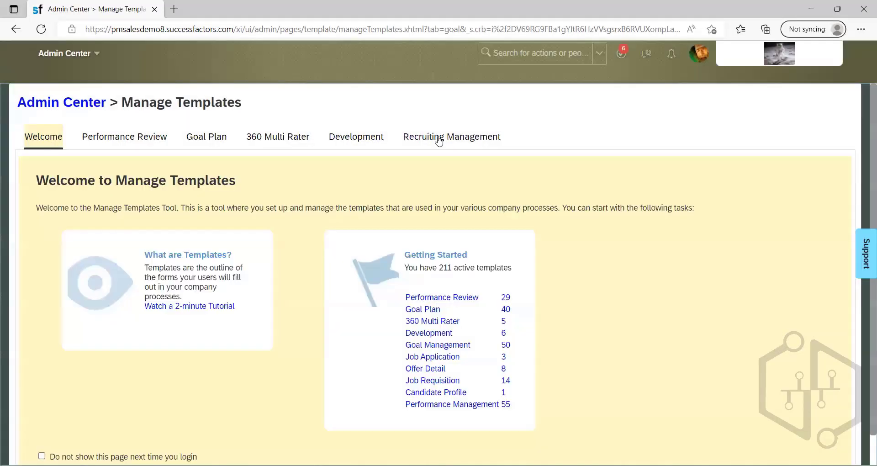
# Open the list of Job Requisition templates in the Recruiting Management section of Manage Templates.
pyautogui.click(440, 139)
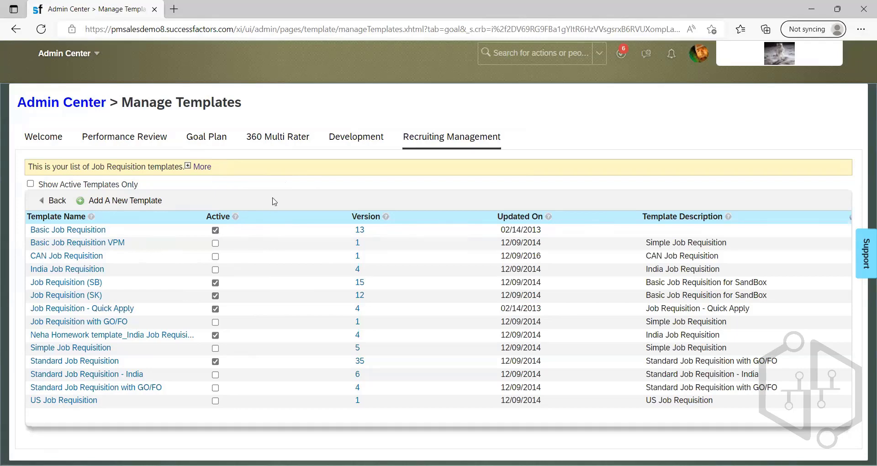
pyautogui.click(155, 200)
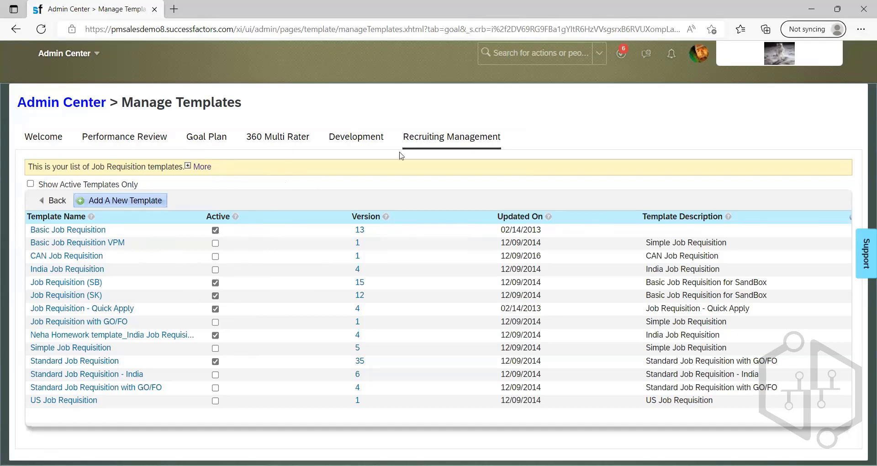
pyautogui.click(428, 140)
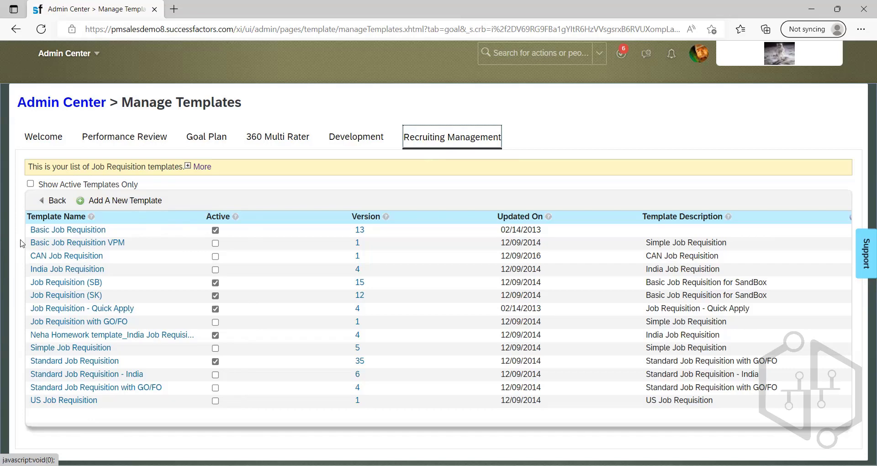
# Make the Basic Job Requisition VPM template active in the Job Requisition template list.
pyautogui.click(215, 245)
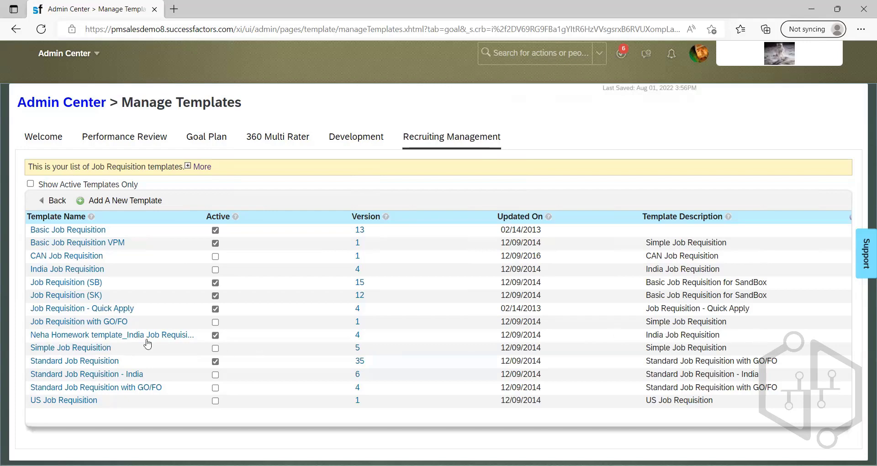
pyautogui.click(215, 230)
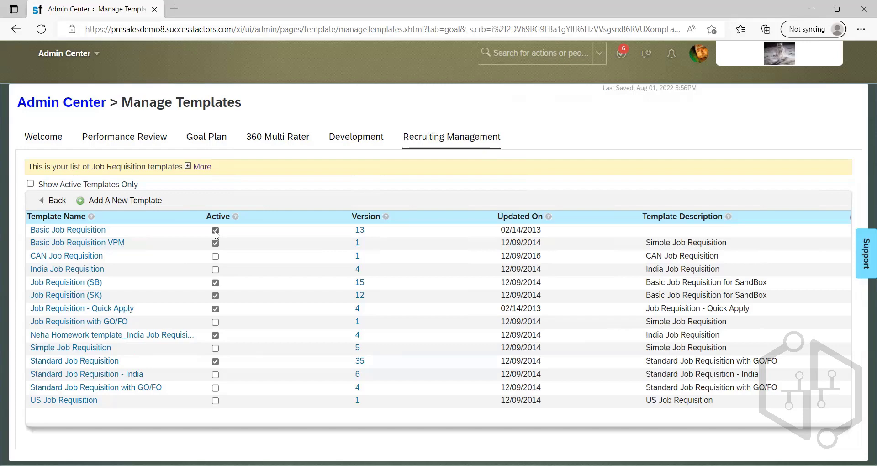
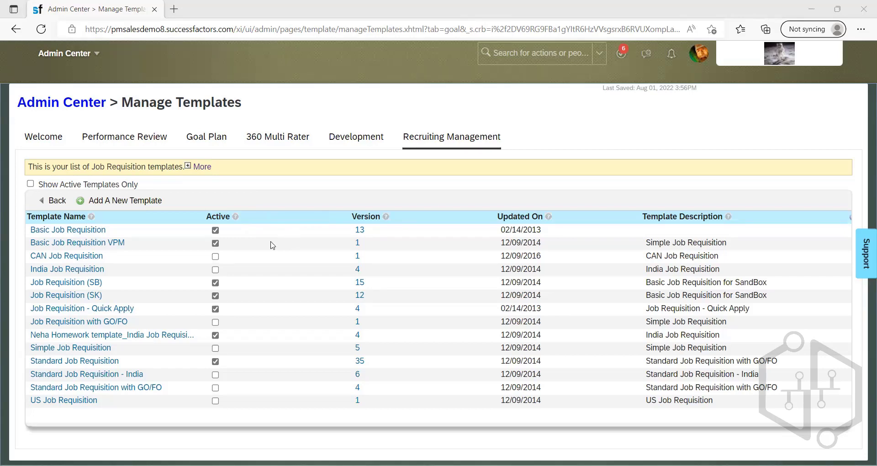
# Start creating a new Job Requisition template from the Recruiting Management template list.
pyautogui.click(110, 204)
pyautogui.click(109, 207)
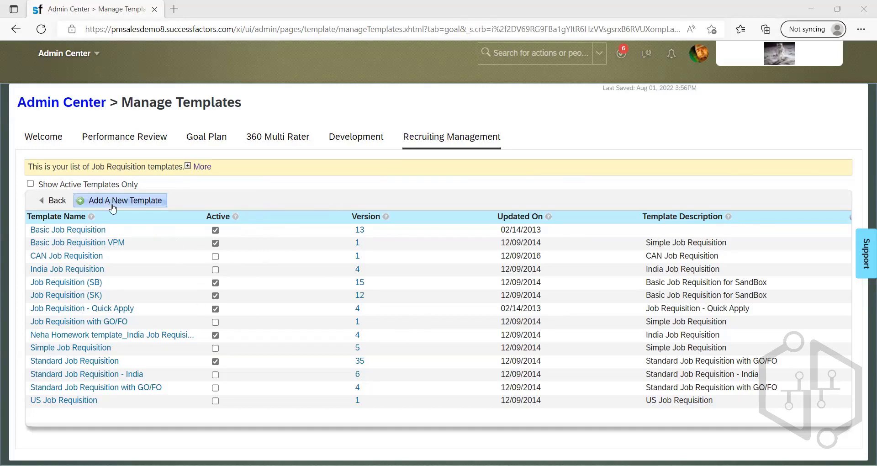
pyautogui.click(113, 208)
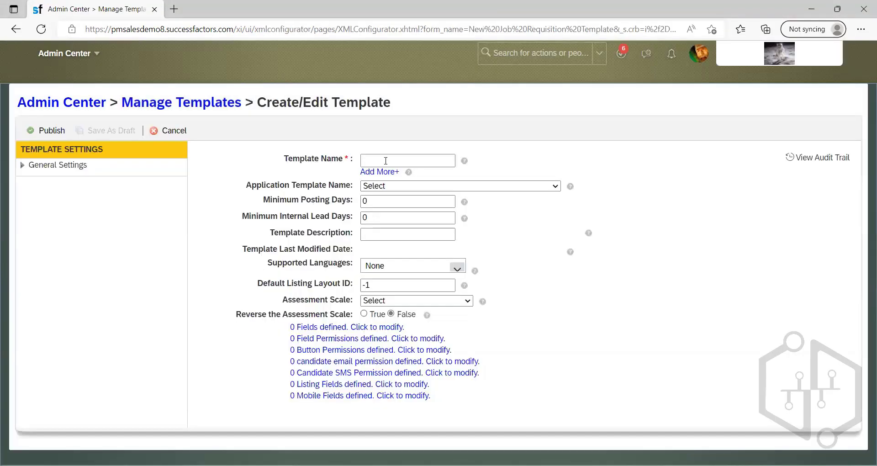
# Cancel the new Job Requisition template without saving and reopen the list of Job Requisition templates.
pyautogui.click(386, 160)
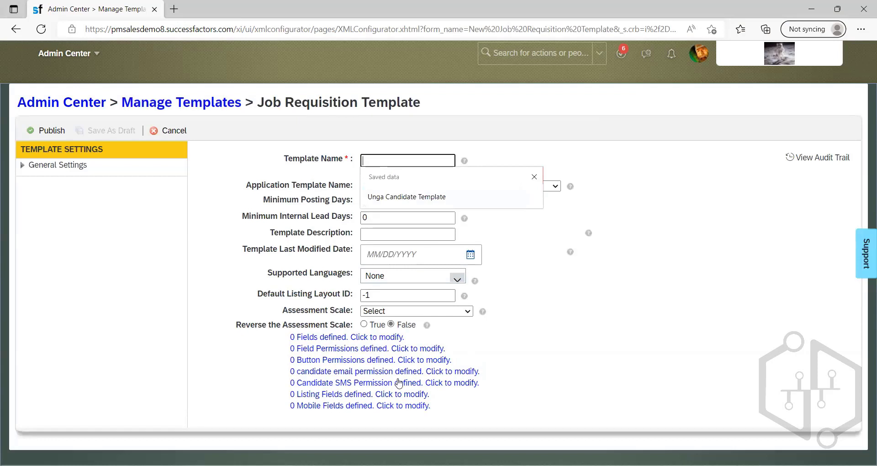
pyautogui.click(372, 231)
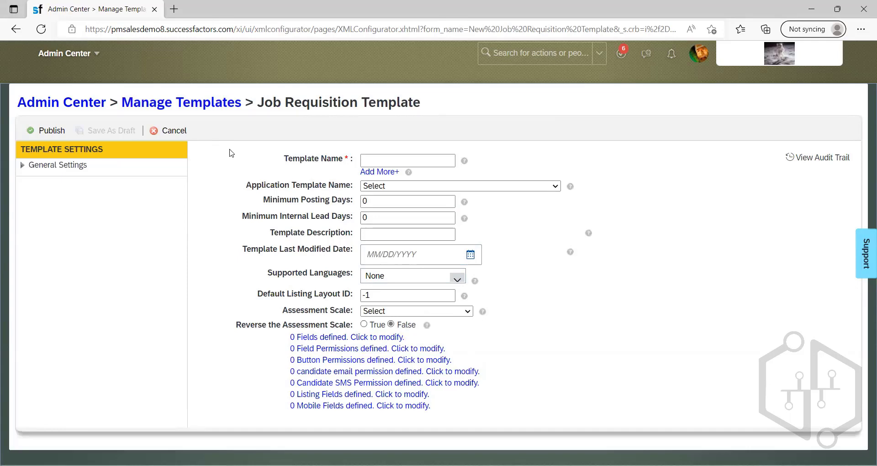
pyautogui.click(174, 133)
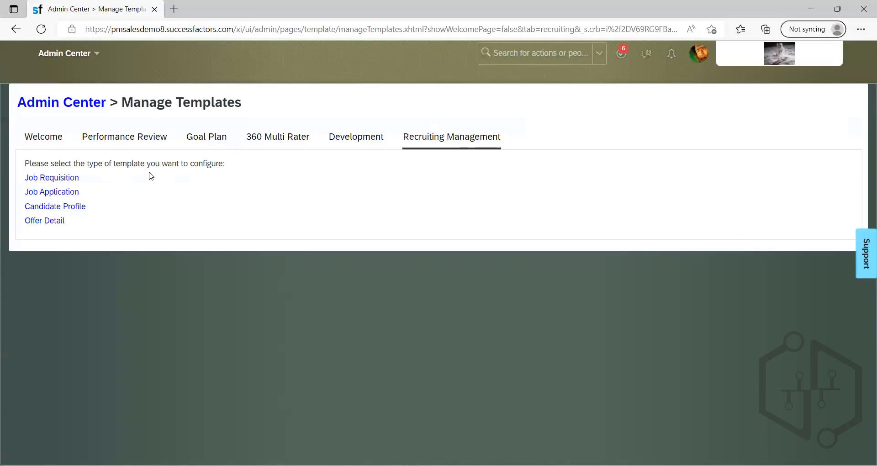
pyautogui.click(68, 177)
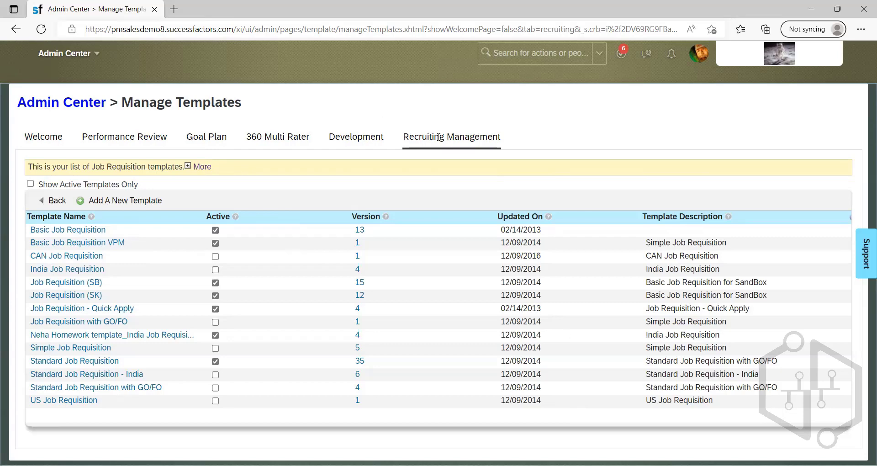
# Switch to JRDM_Starter.xml in Notepad++, maximize the window, and create a new blank document.
pyautogui.hotkey('alt', 'Tab')
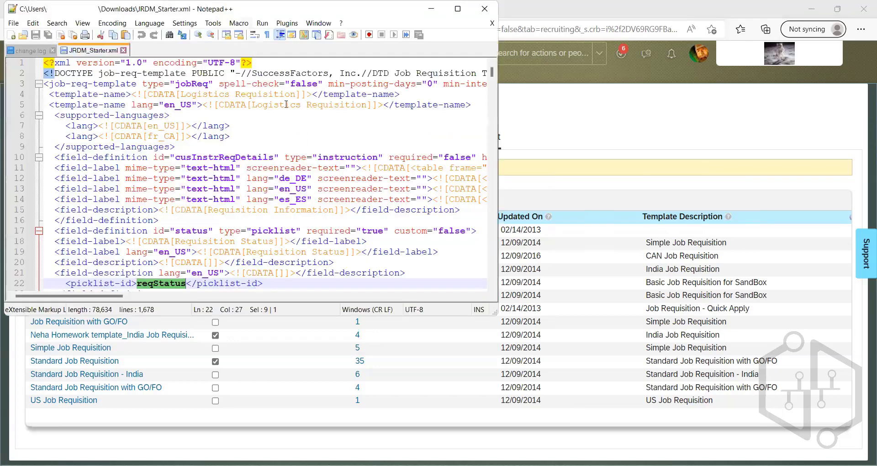
pyautogui.press('super+Up')
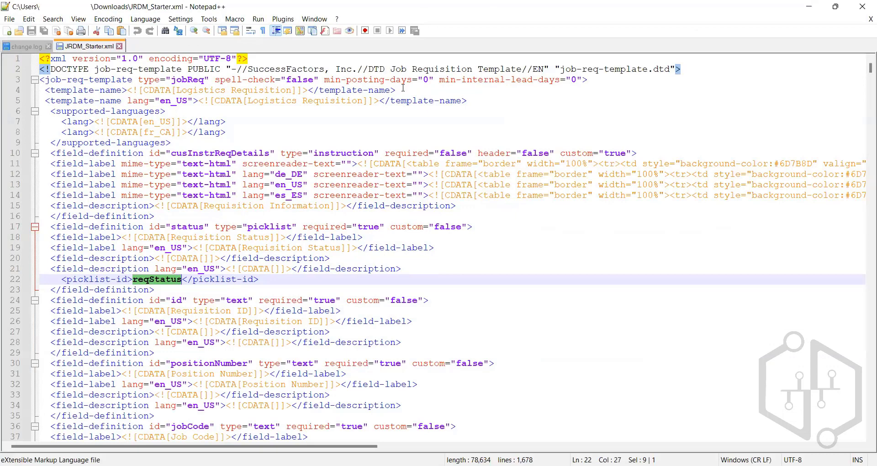
pyautogui.moveTo(589, 80); pyautogui.dragTo(101, 71)
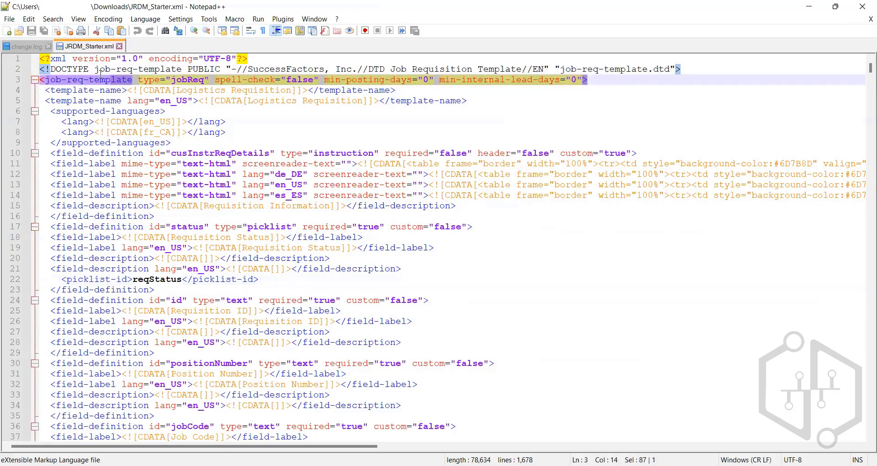
pyautogui.moveTo(19, 53); pyautogui.dragTo(18, 54)
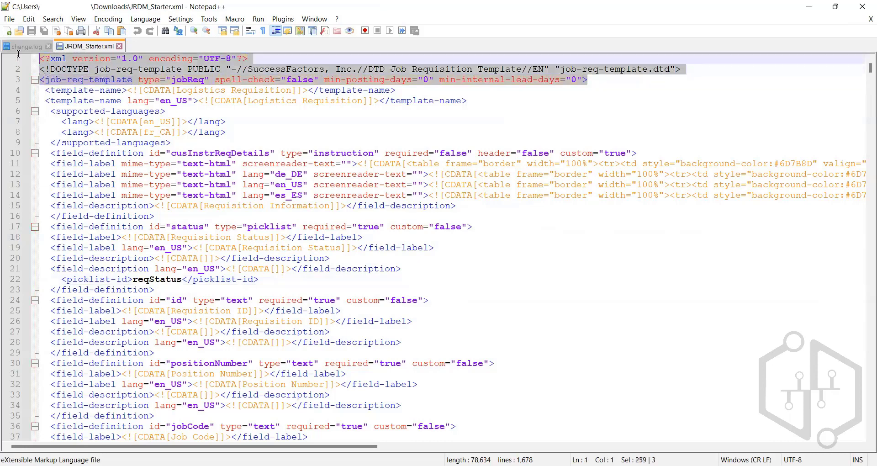
pyautogui.click(7, 31)
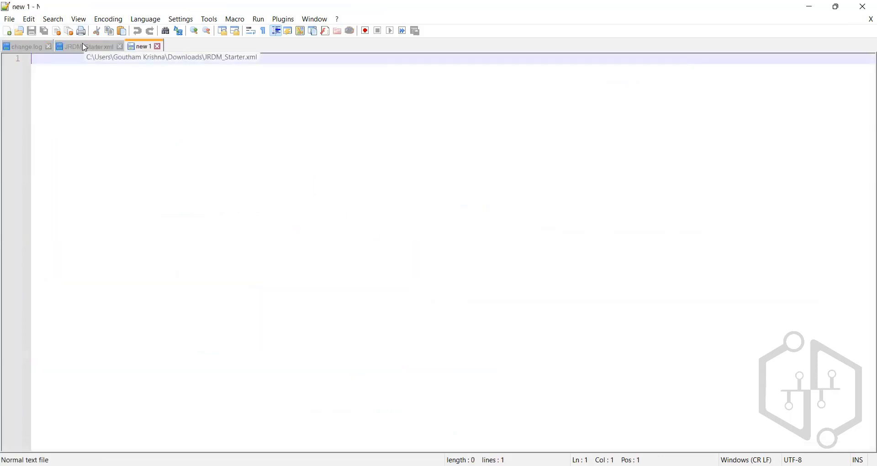
# Copy the XML declaration, DOCTYPE and opening job-req-template lines from JRDM_Starter.xml into the new document and add a new line.
pyautogui.hotkey('ctrl', 'Tab')
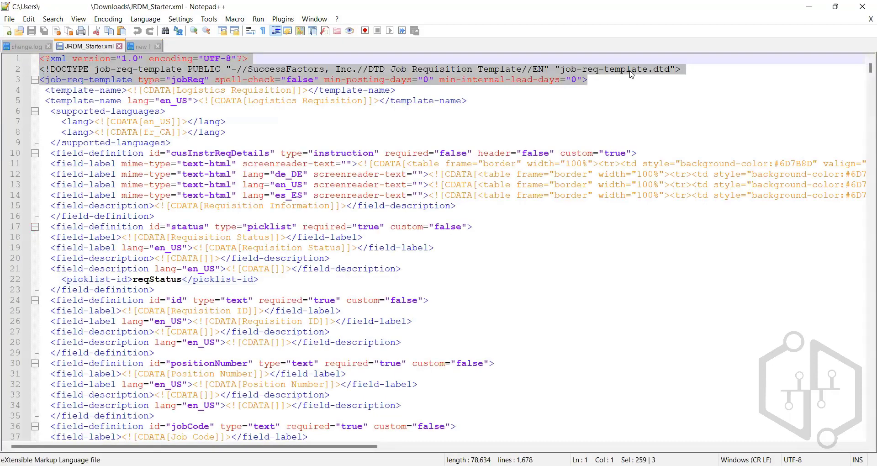
pyautogui.click(591, 80)
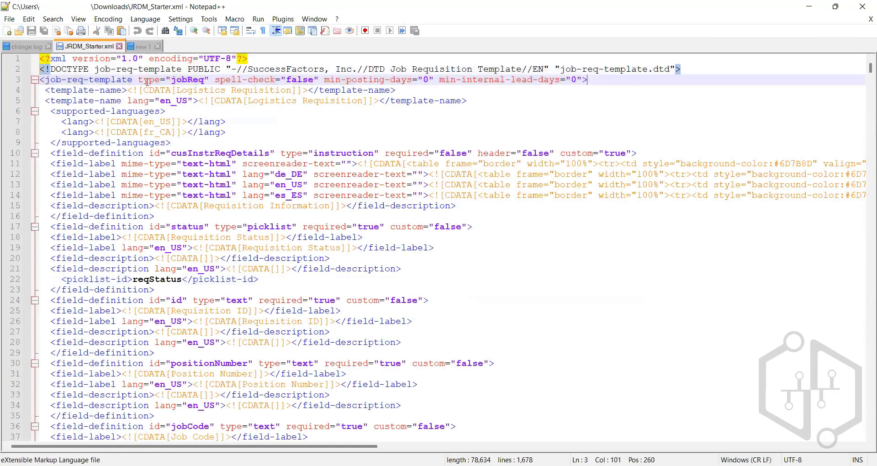
pyautogui.moveTo(590, 80); pyautogui.dragTo(12, 58)
pyautogui.hotkey('ctrl', 'c')
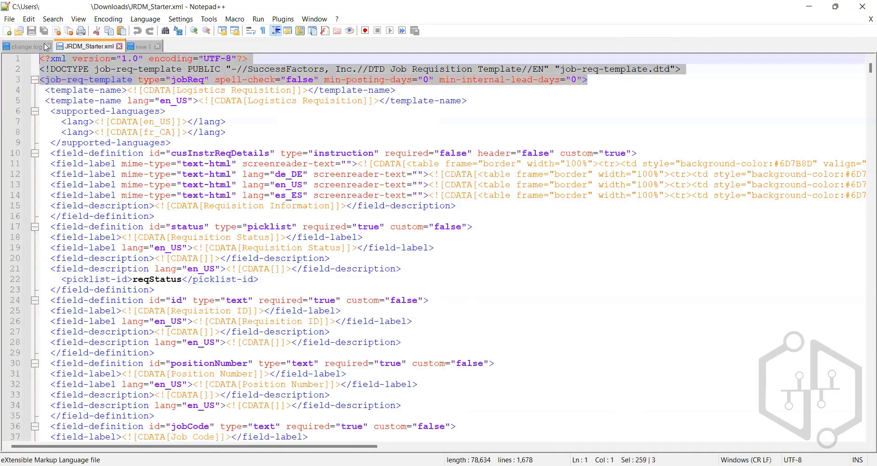
pyautogui.click(143, 46)
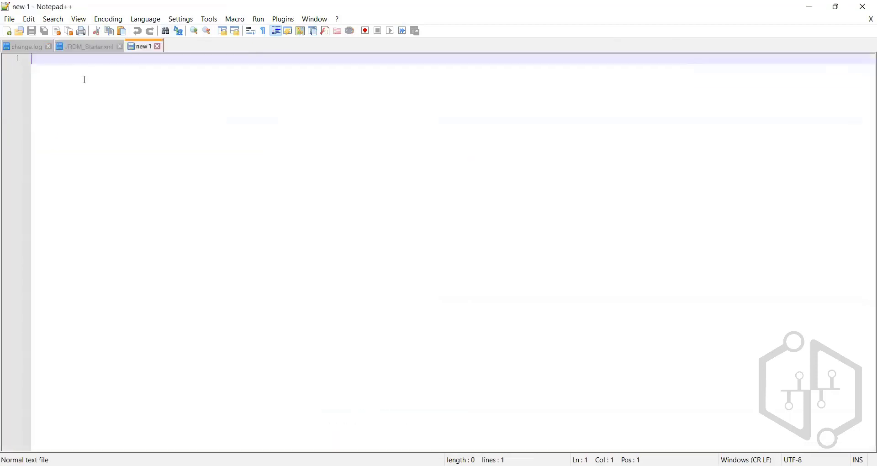
pyautogui.hotkey('ctrl', 'v')
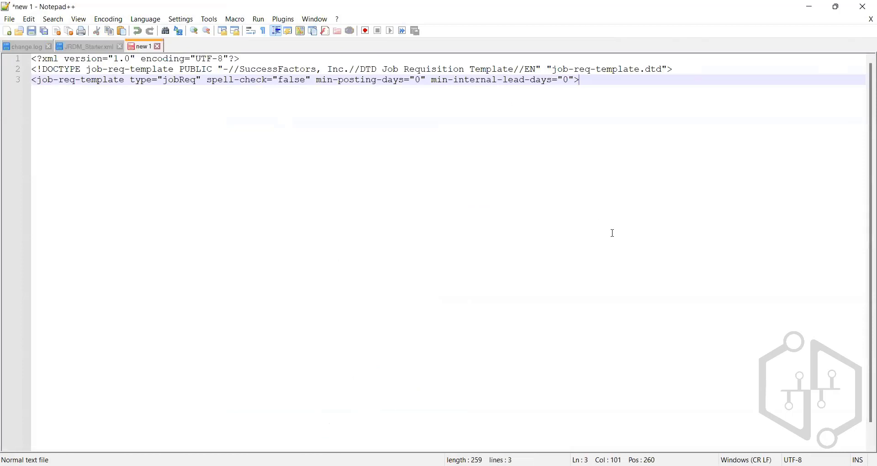
pyautogui.press('Return')
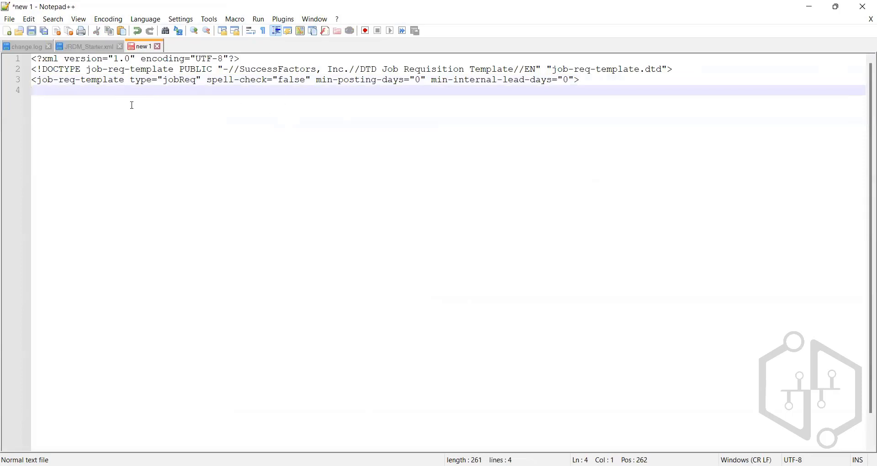
# Copy the two template-name lines from JRDM_Starter.xml into the new document below the header lines.
pyautogui.click(77, 48)
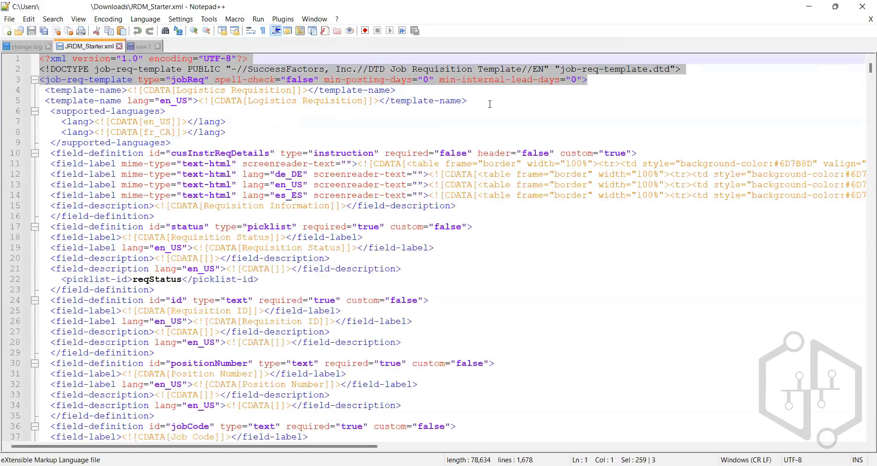
pyautogui.moveTo(467, 101); pyautogui.dragTo(42, 92)
pyautogui.moveTo(61, 91); pyautogui.dragTo(40, 91)
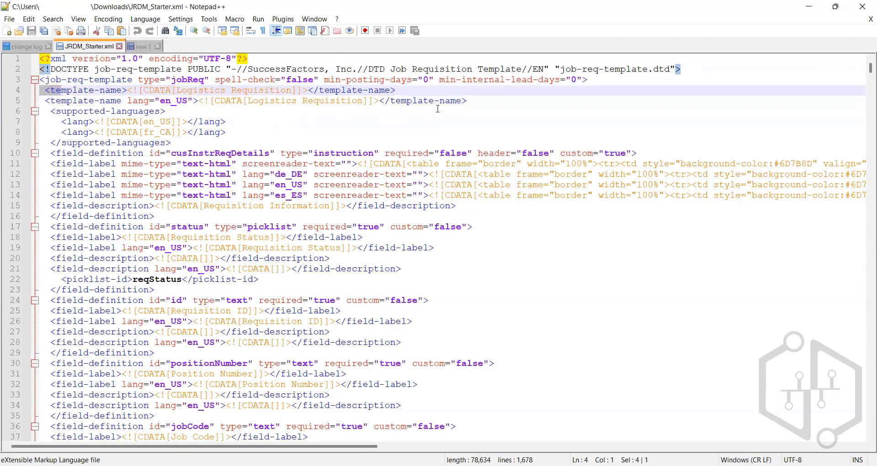
pyautogui.moveTo(471, 99); pyautogui.dragTo(36, 90)
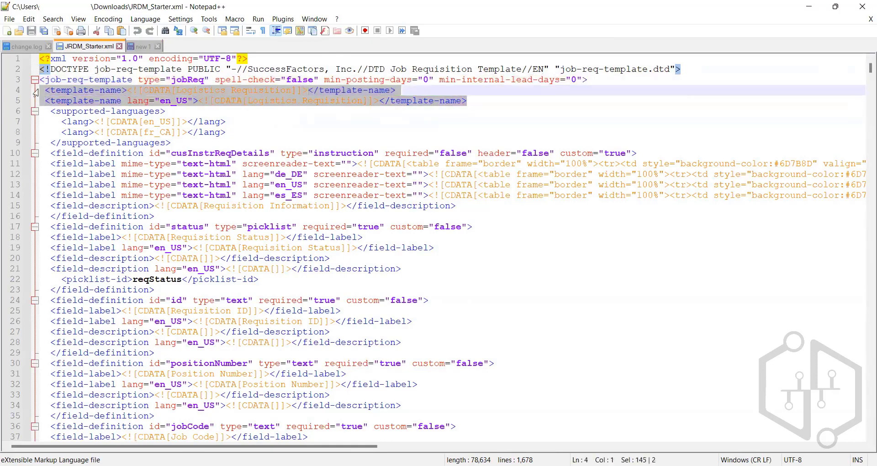
pyautogui.click(140, 46)
pyautogui.write('<template-name><![CDATA[Logistics Requisition]]></template-name>  <template-name lang="en_US"><![CDATA[Logistics Requisition]]></template-name>')
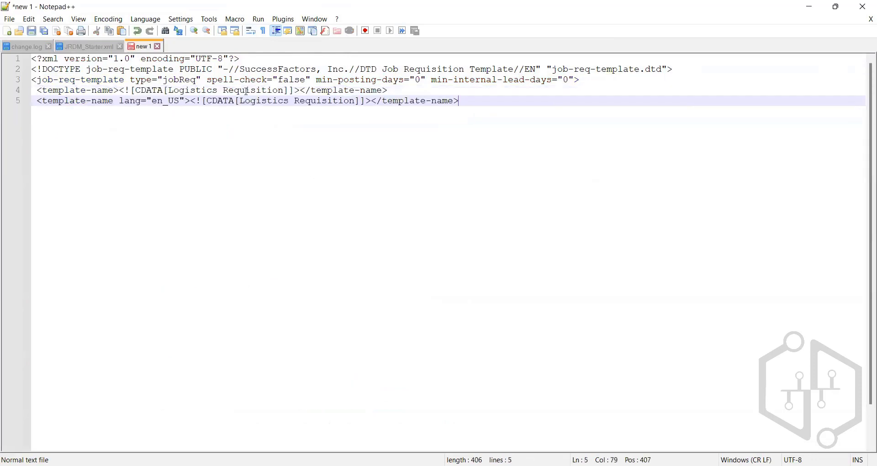
# Change the name in the first template-name line to "Canada Job Requisition".
pyautogui.click(282, 91)
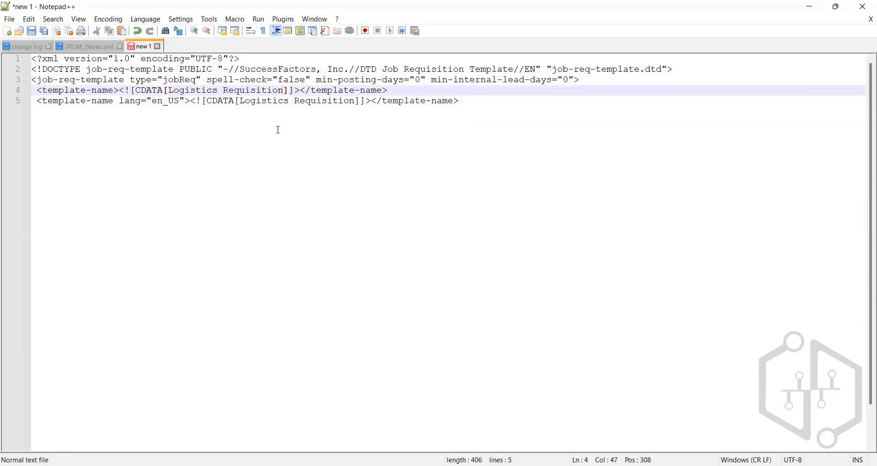
pyautogui.press('BackSpace')
pyautogui.press('BackSpace')
pyautogui.press('BackSpace')
pyautogui.press('BackSpace')
pyautogui.press('BackSpace')
pyautogui.press('BackSpace')
pyautogui.press('BackSpace')
pyautogui.press('BackSpace')
pyautogui.press('BackSpace')
pyautogui.press('BackSpace')
pyautogui.press('BackSpace')
pyautogui.press('BackSpace')
pyautogui.press('BackSpace')
pyautogui.press('BackSpace')
pyautogui.press('BackSpace')
pyautogui.press('BackSpace')
pyautogui.press('BackSpace')
pyautogui.press('BackSpace')
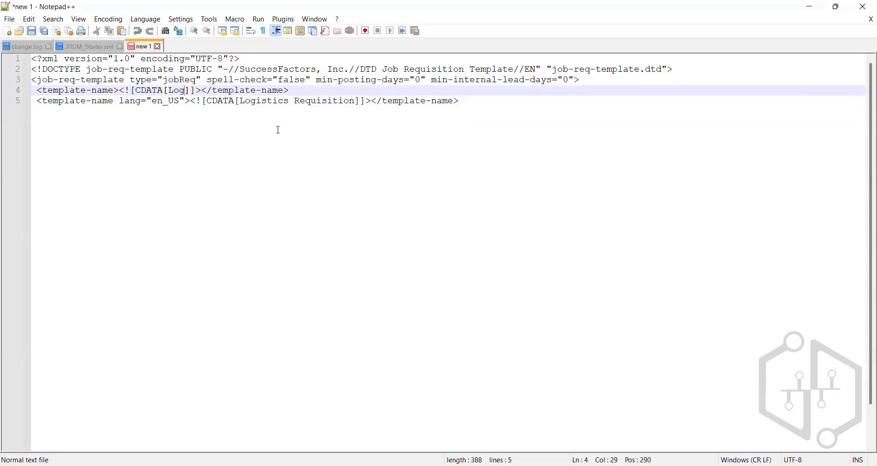
pyautogui.press('BackSpace')
pyautogui.press('BackSpace')
pyautogui.press('BackSpace')
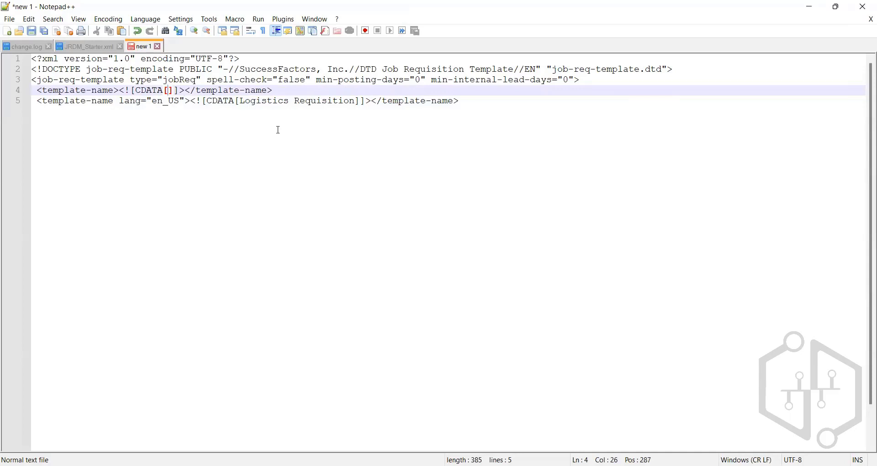
pyautogui.write('C')
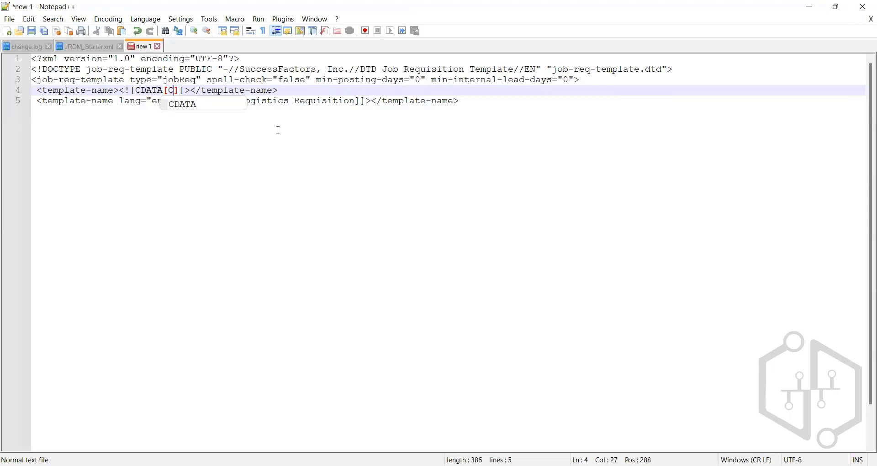
pyautogui.write('anada ')
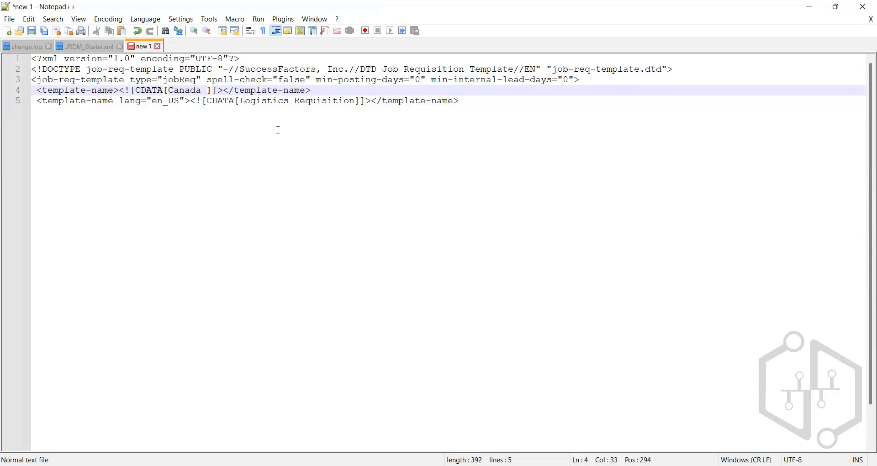
pyautogui.write('Job Re')
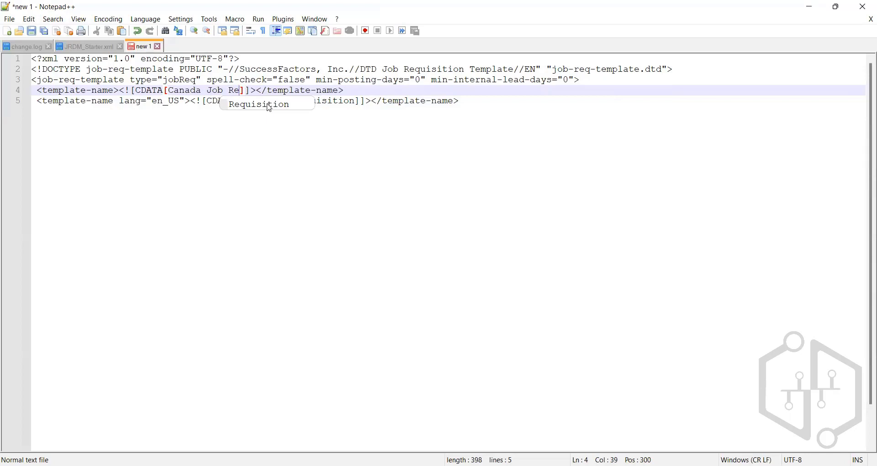
pyautogui.write('quisiti')
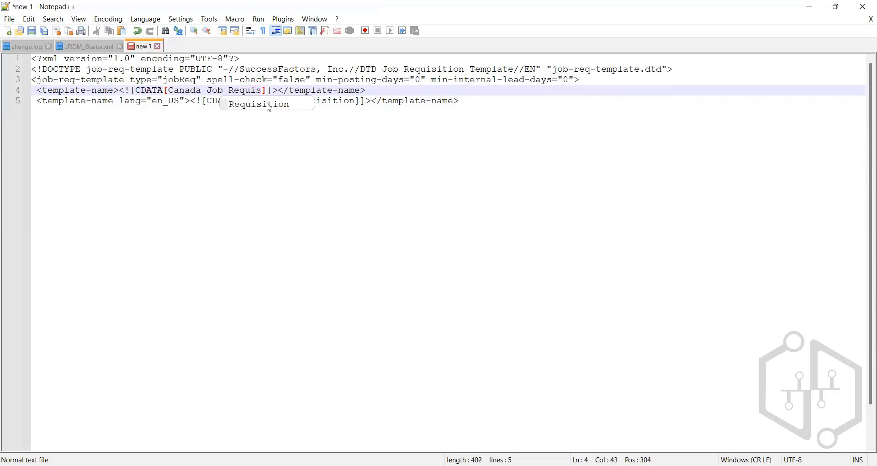
pyautogui.write('on')
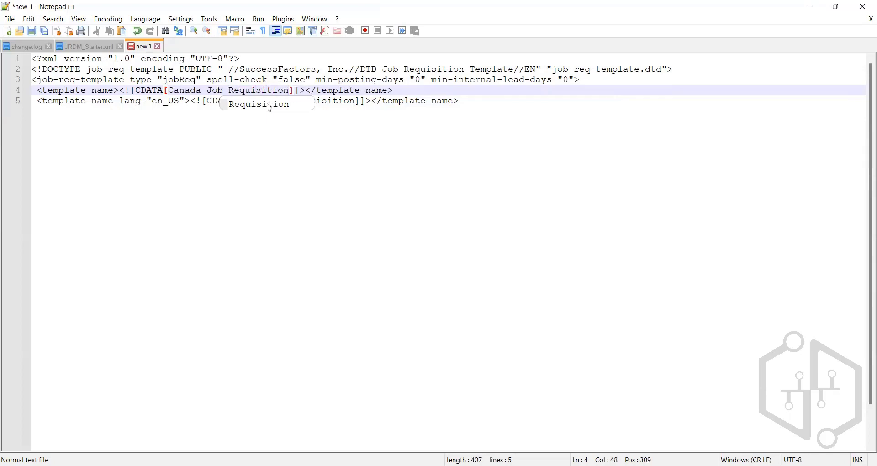
# Copy "Canada Job Requisition" from the first template-name line over the name in the en_US template-name line.
pyautogui.click(280, 101)
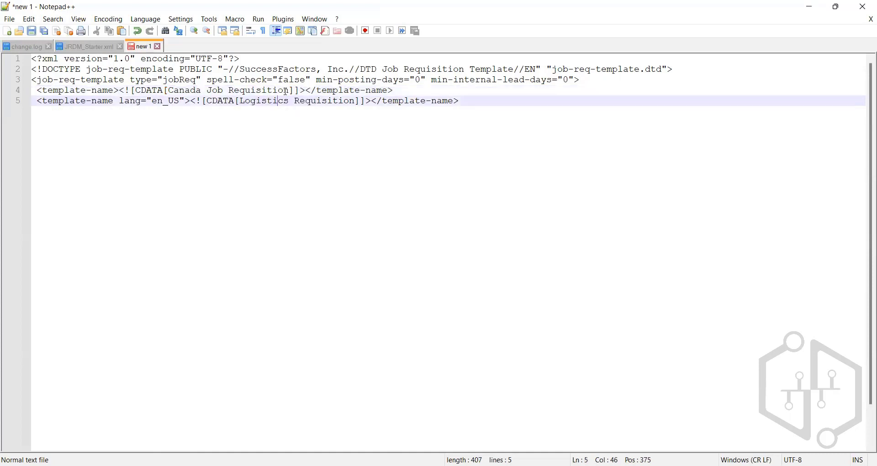
pyautogui.moveTo(292, 91); pyautogui.dragTo(168, 91)
pyautogui.hotkey('ctrl', 'c')
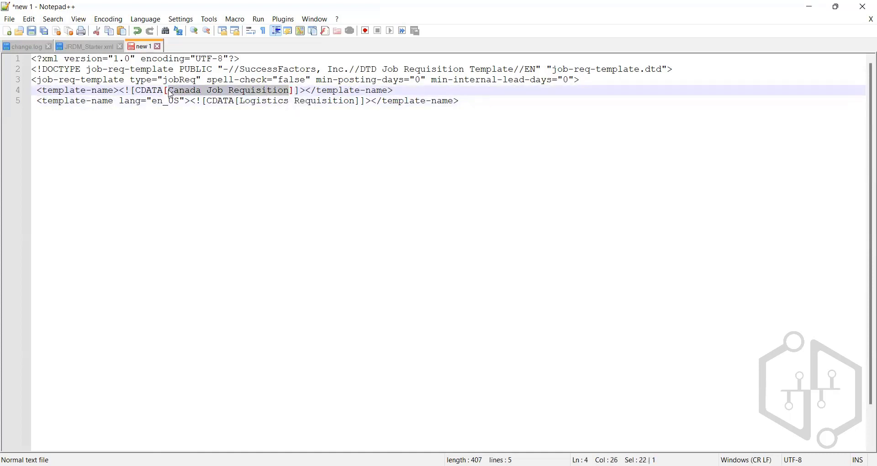
pyautogui.moveTo(359, 101); pyautogui.dragTo(241, 100)
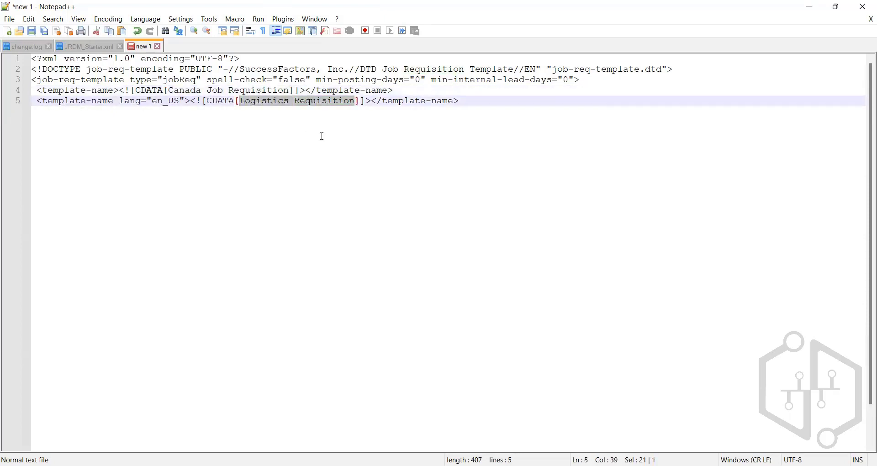
pyautogui.hotkey('ctrl', 'v')
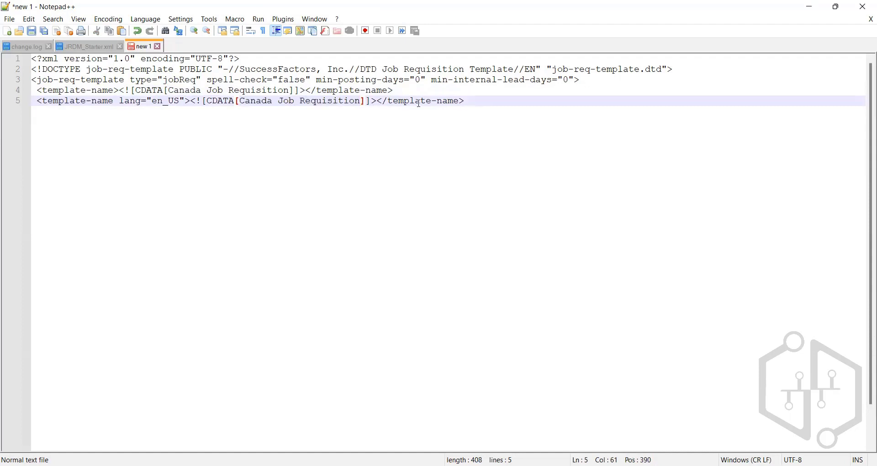
# Add a period after "Canada Job Requisition" in the en_US template-name line.
pyautogui.press('End')
pyautogui.click(340, 102)
pyautogui.press('Right')
pyautogui.press('Right')
pyautogui.press('Right')
pyautogui.press('Right')
pyautogui.write('.')
pyautogui.press('End')
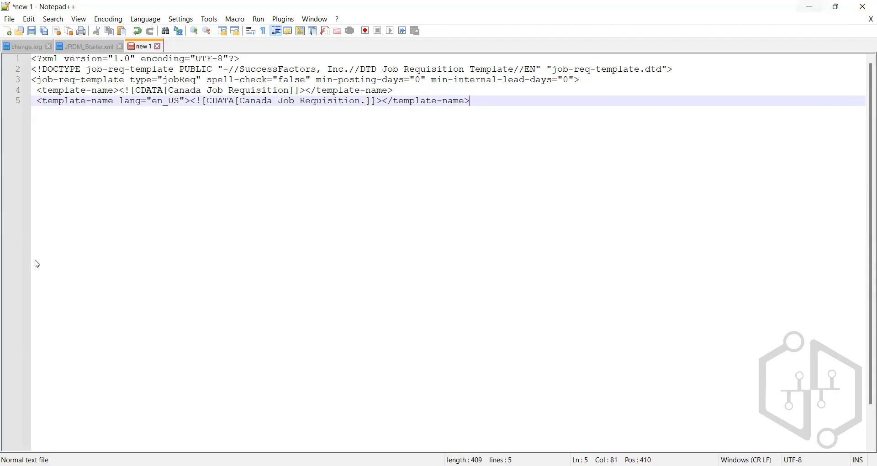
# View the Job Requisition template list in the browser and return to the new document in Notepad++.
pyautogui.hotkey('alt', 'Tab')
pyautogui.click(808, 7)
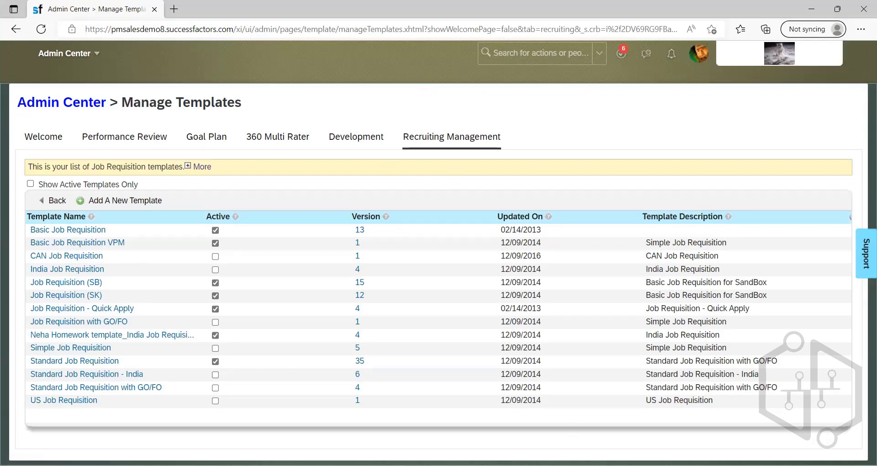
pyautogui.hotkey('alt', 'Tab')
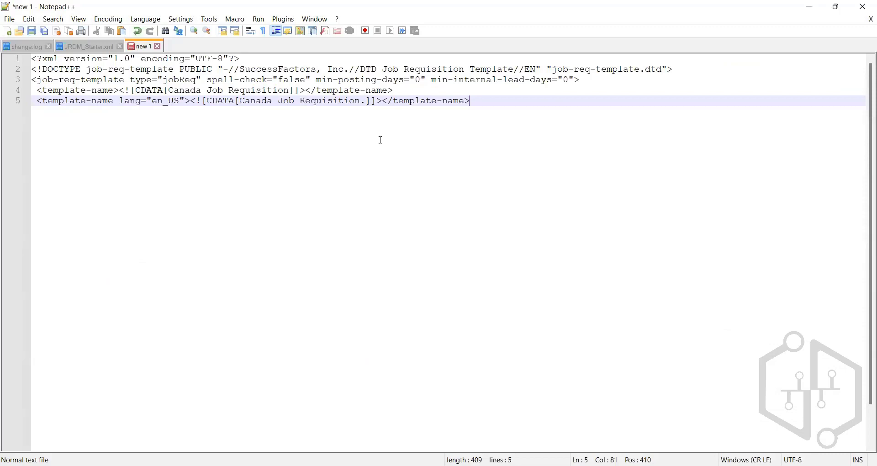
# Delete the period after the template name in the en_US template-name line.
pyautogui.press('Left')
pyautogui.press('Left')
pyautogui.press('Left')
pyautogui.press('Left')
pyautogui.press('Left')
pyautogui.press('Left')
pyautogui.press('Left')
pyautogui.press('Left')
pyautogui.press('Left')
pyautogui.press('Left')
pyautogui.press('Left')
pyautogui.press('Left')
pyautogui.press('Left')
pyautogui.press('Left')
pyautogui.press('Left')
pyautogui.press('Left')
pyautogui.press('Left')
pyautogui.press('Left')
pyautogui.press('Left')
pyautogui.press('BackSpace')
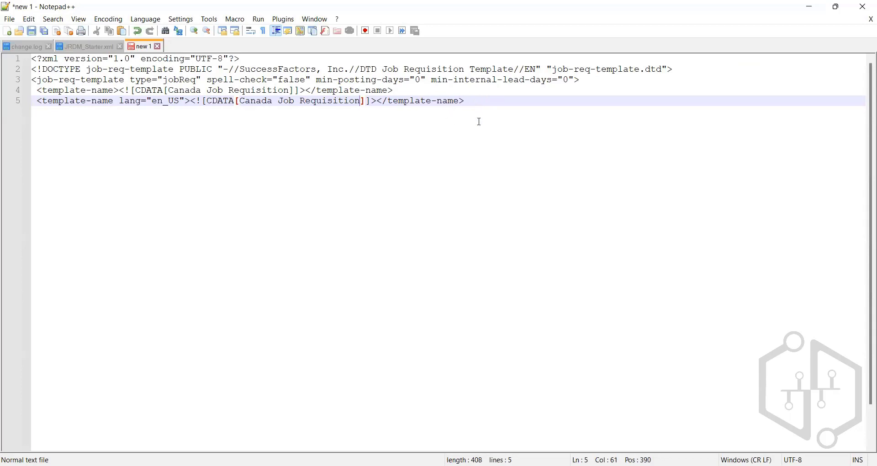
# Start a new line below the en_US template-name line in the new document.
pyautogui.press('Up')
pyautogui.press('End')
pyautogui.press('Down')
pyautogui.press('End')
pyautogui.press('Return')
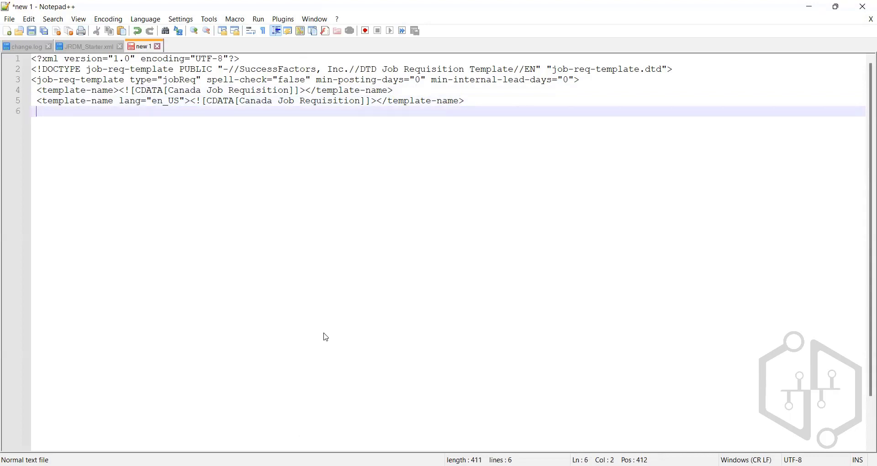
pyautogui.hotkey('alt', 'Tab')
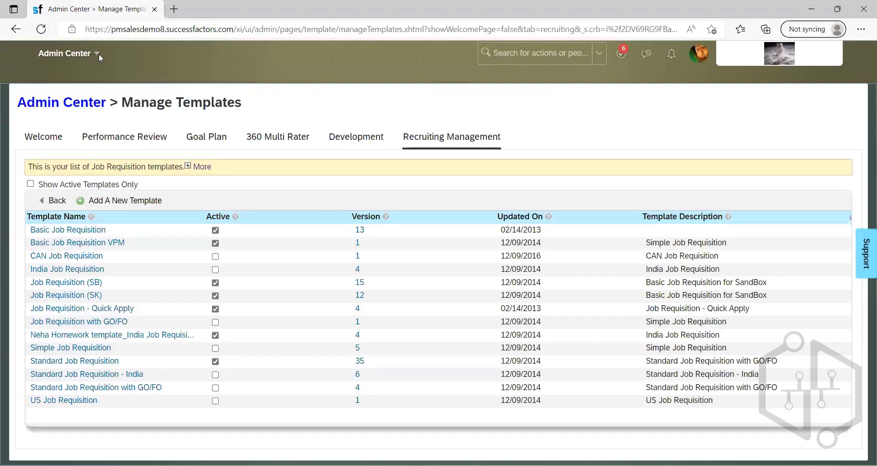
pyautogui.hotkey('alt', 'Tab')
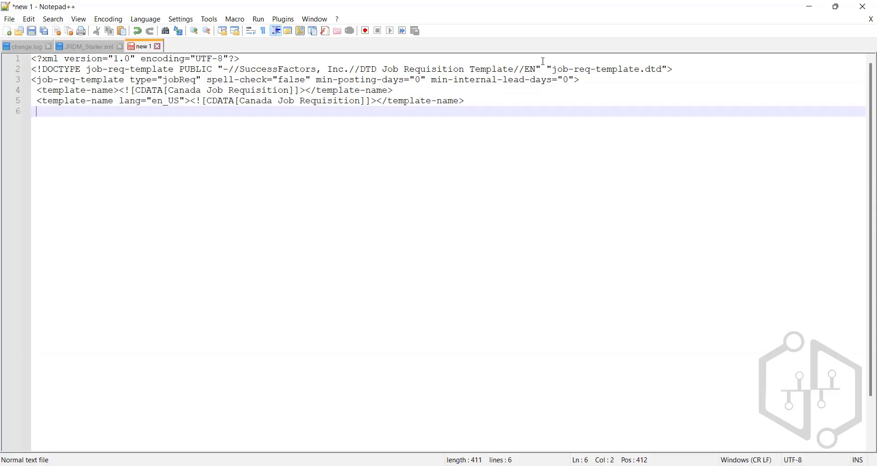
pyautogui.moveTo(587, 80); pyautogui.dragTo(5, 61)
pyautogui.click(429, 93)
pyautogui.moveTo(37, 112); pyautogui.dragTo(36, 90)
pyautogui.press('Right')
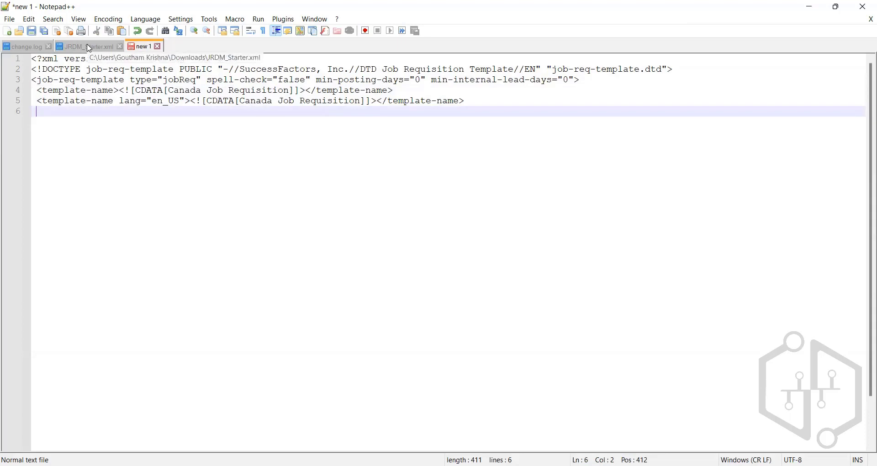
# Copy the opening supported-languages tag with the en_US and fr_CA lang lines from JRDM_Starter.xml below the template names in the new document.
pyautogui.click(89, 47)
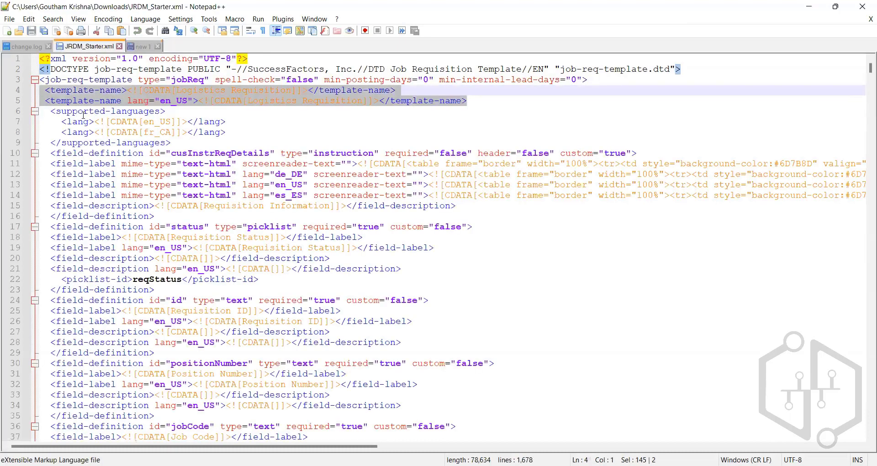
pyautogui.click(236, 132)
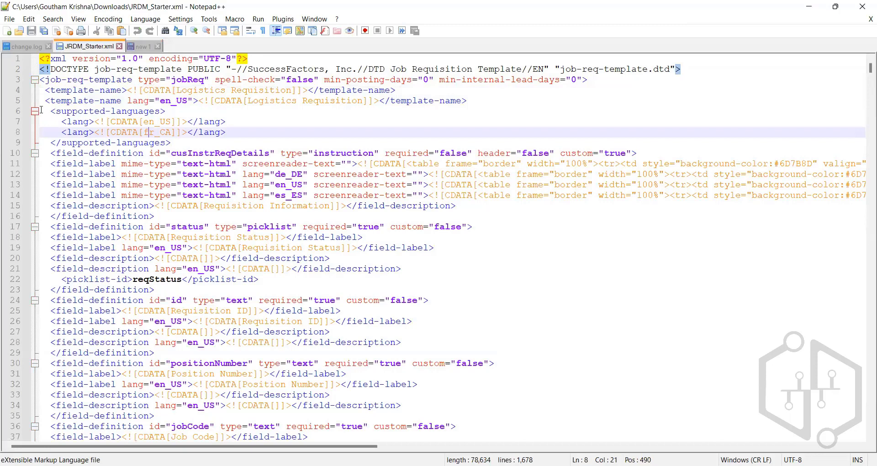
pyautogui.moveTo(227, 132); pyautogui.dragTo(40, 111)
pyautogui.hotkey('ctrl', 'c')
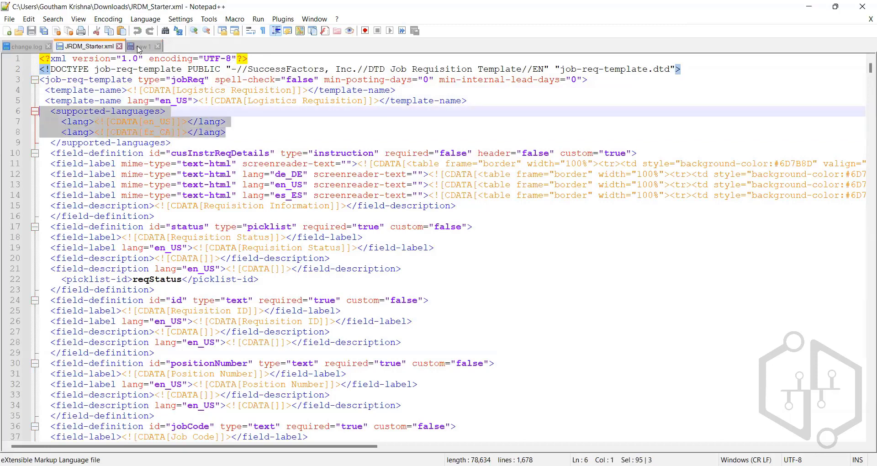
pyautogui.click(140, 46)
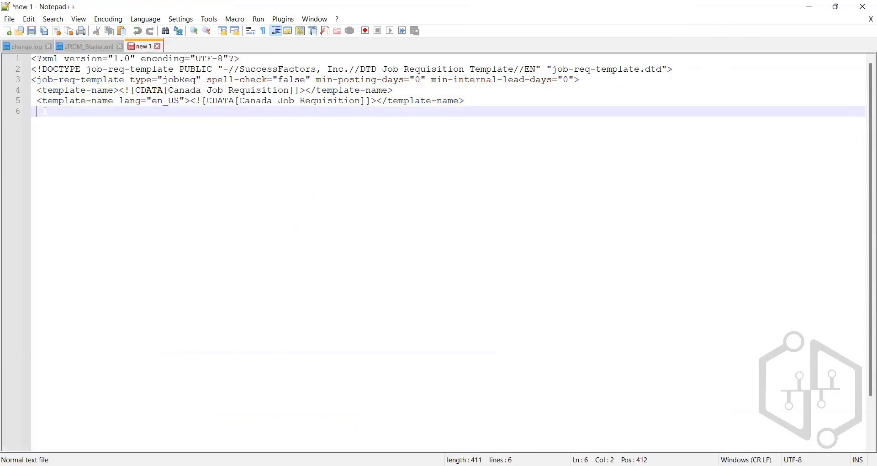
pyautogui.hotkey('ctrl', 'v')
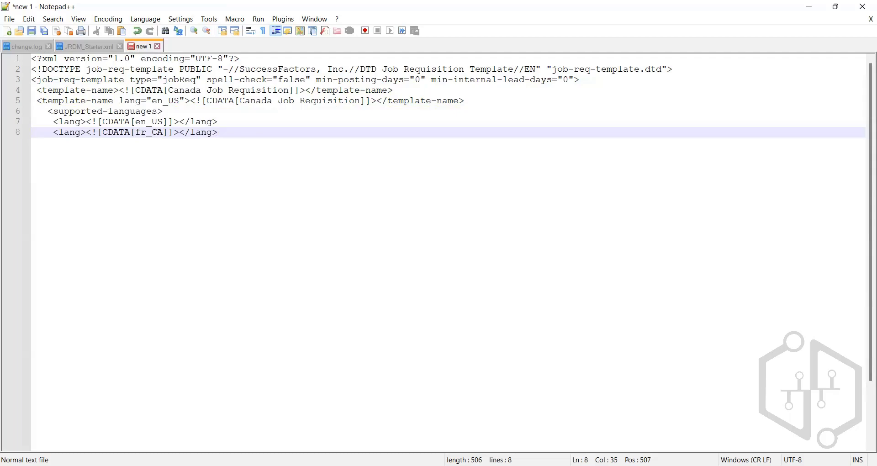
# Duplicate the fr_CA lang line onto a new line directly beneath it.
pyautogui.hotkey('alt', 'Tab')
pyautogui.hotkey('alt', 'Tab')
pyautogui.moveTo(218, 133); pyautogui.dragTo(53, 132)
pyautogui.hotkey('ctrl', 'c')
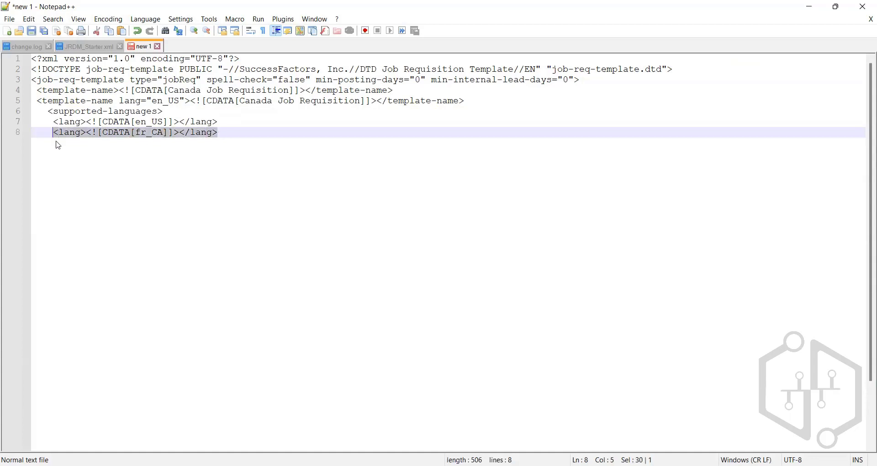
pyautogui.click(224, 138)
pyautogui.press('Return')
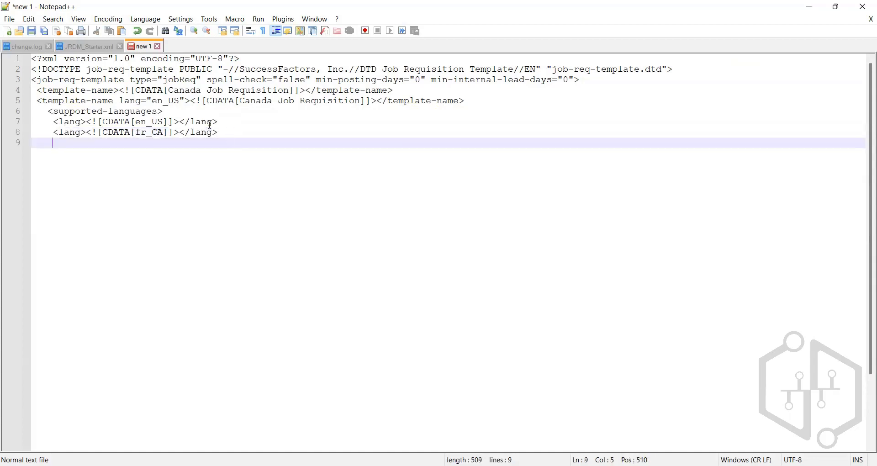
pyautogui.hotkey('ctrl', 'v')
# Change the language code in the duplicated lang line to en_UK.
pyautogui.press('Left')
pyautogui.press('Left')
pyautogui.press('Left')
pyautogui.press('Left')
pyautogui.press('Left')
pyautogui.press('Left')
pyautogui.press('Left')
pyautogui.press('Left')
pyautogui.press('Left')
pyautogui.press('Left')
pyautogui.press('Left')
pyautogui.press('Left')
pyautogui.press('Left')
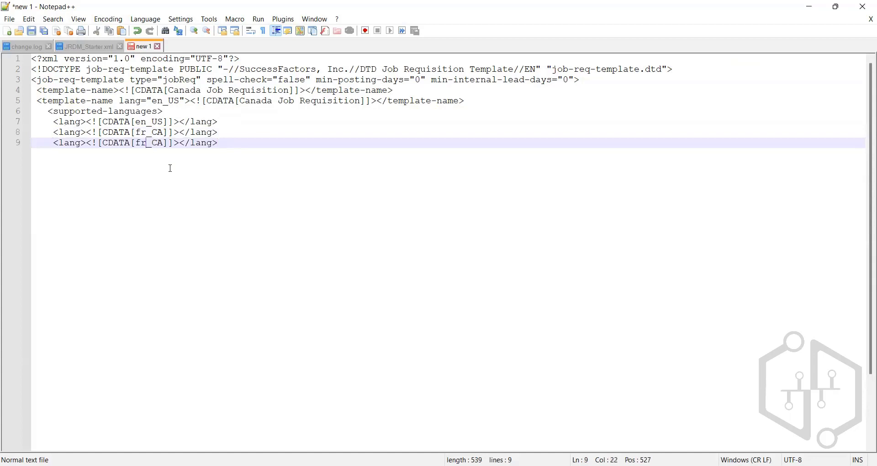
pyautogui.press('BackSpace')
pyautogui.press('BackSpace')
pyautogui.write('en')
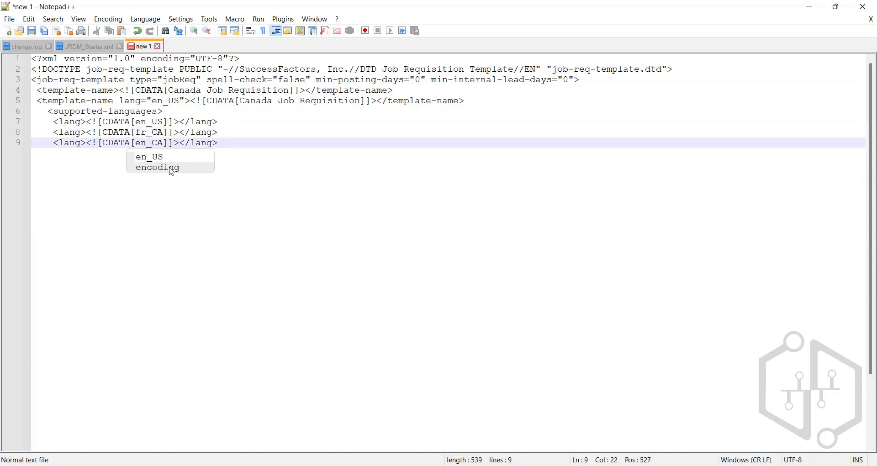
pyautogui.press('Right')
pyautogui.press('Right')
pyautogui.press('Right')
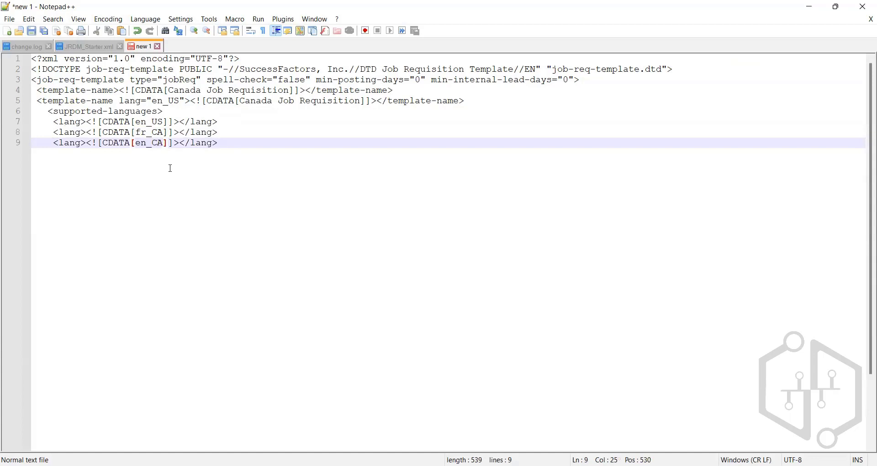
pyautogui.press('BackSpace')
pyautogui.press('BackSpace')
pyautogui.write('UK')
# Review the three lang lines alongside the setup notes in Notepad, then return to the new document in Notepad++.
pyautogui.click(225, 145)
pyautogui.hotkey('shift', 'Up')
pyautogui.hotkey('shift', 'Up')
pyautogui.hotkey('shift', 'Home')
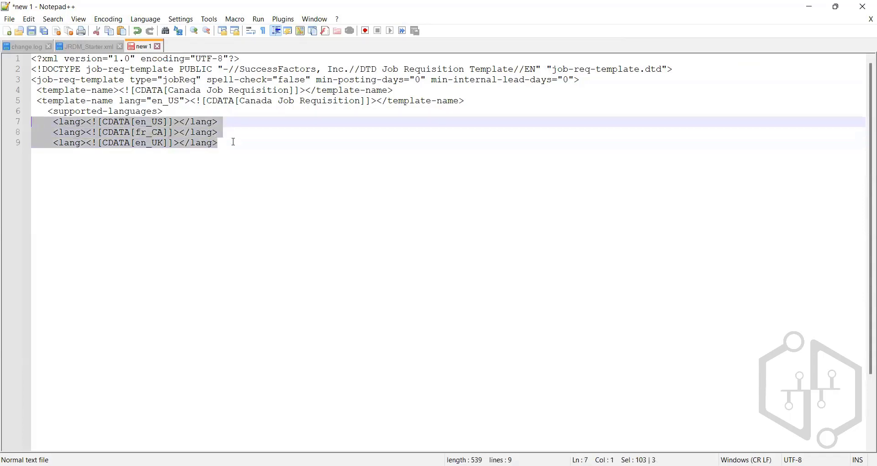
pyautogui.click(217, 142)
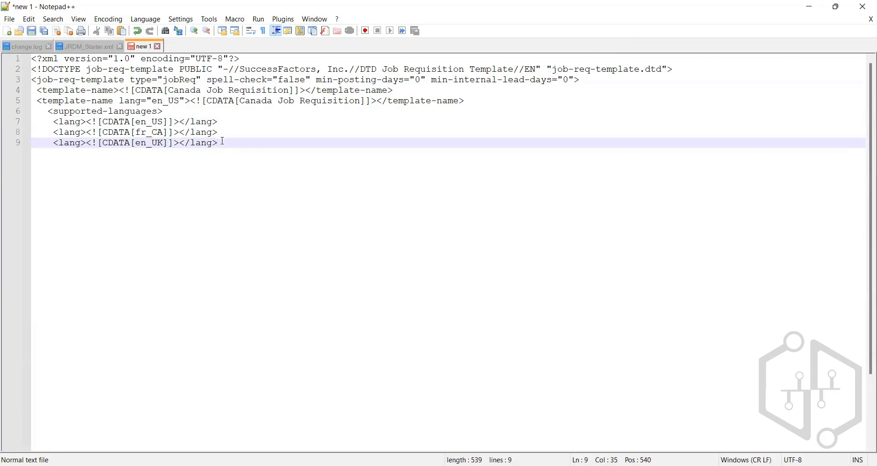
pyautogui.click(36, 122)
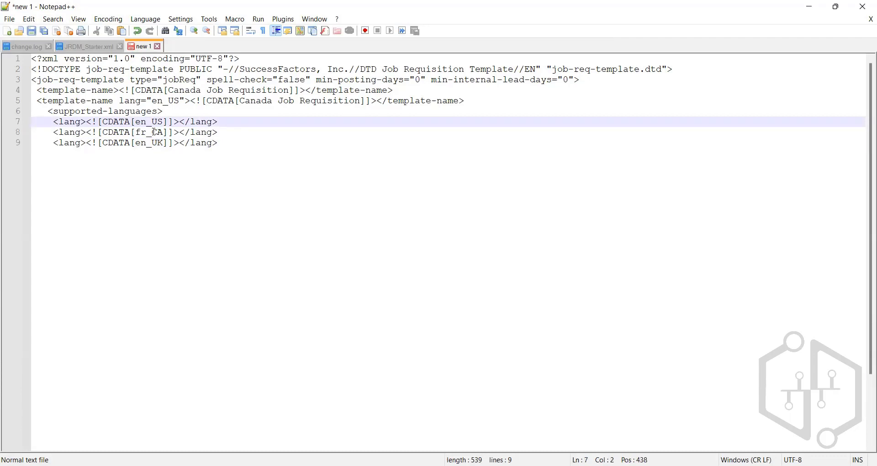
pyautogui.moveTo(211, 144); pyautogui.dragTo(31, 123)
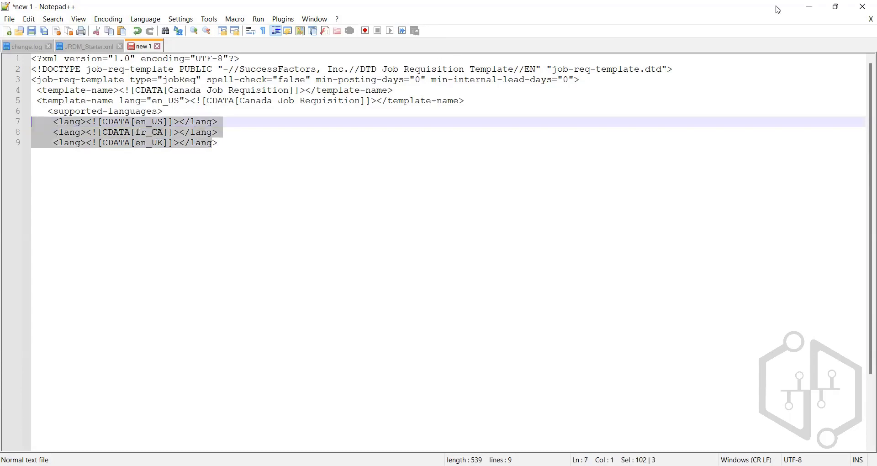
pyautogui.click(810, 5)
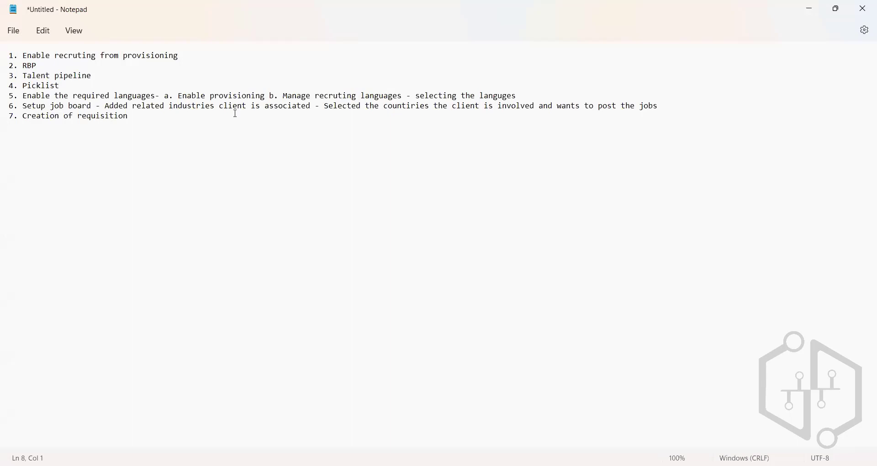
pyautogui.hotkey('alt', 'Tab')
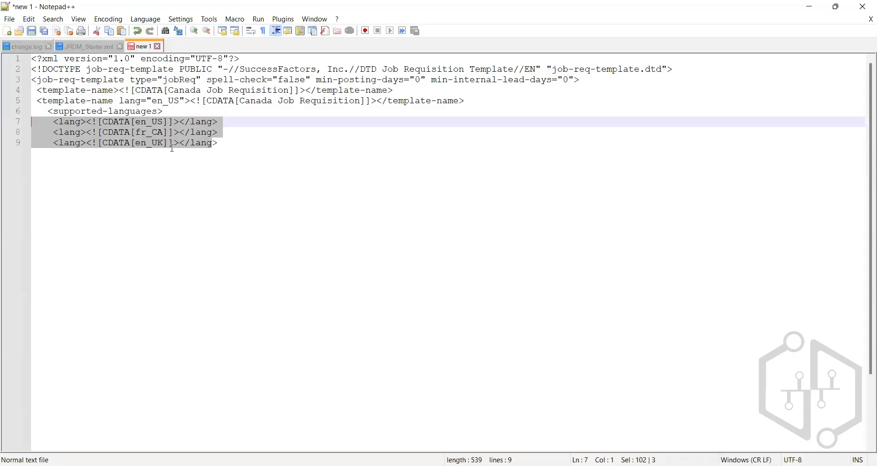
# Highlight the cusInstrReqDetails field definition in JRDM_Starter.xml, from its opening tag through its field description.
pyautogui.hotkey('ctrl', 'Tab')
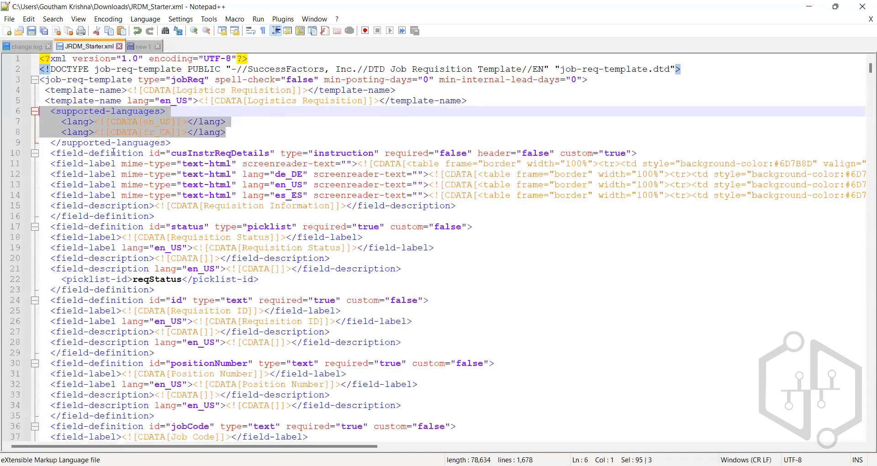
pyautogui.click(166, 154)
pyautogui.click(166, 143)
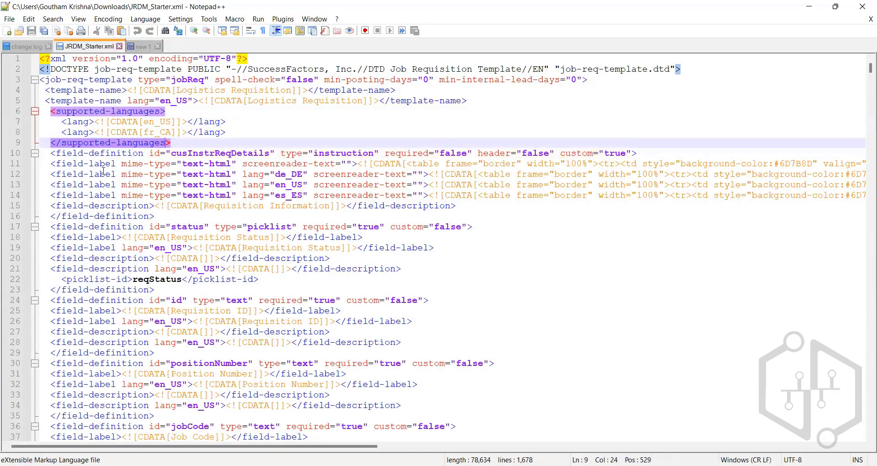
pyautogui.moveTo(456, 205); pyautogui.dragTo(18, 159)
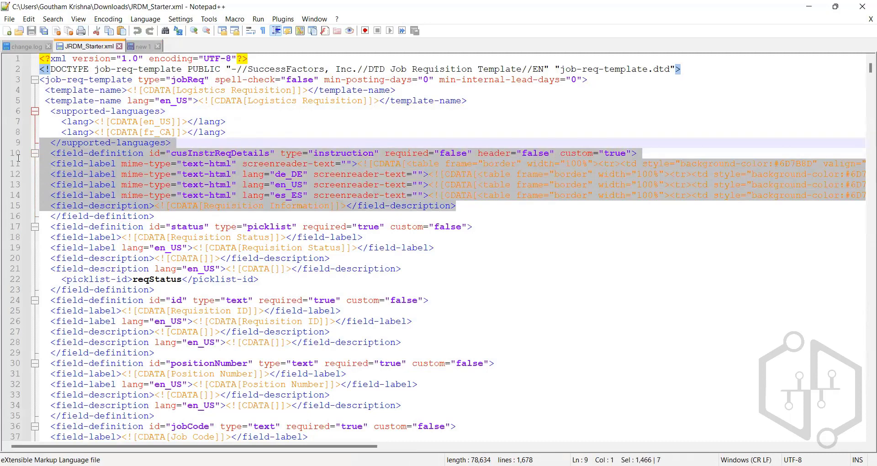
pyautogui.hotkey('shift', 'Down')
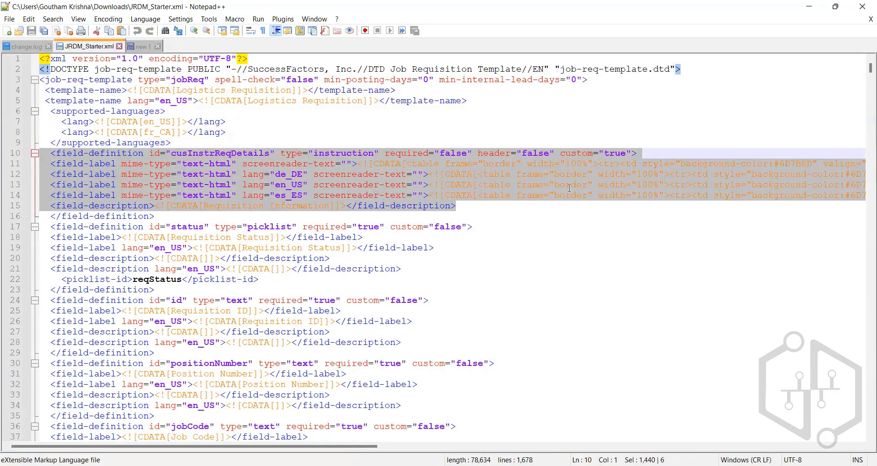
# Examine the HTML of the cusInstrReqDetails field labels and highlight "REQUISTION INFORMATION" in the en_US label line.
pyautogui.click(500, 174)
pyautogui.press('Right')
pyautogui.press('Right')
pyautogui.press('Right')
pyautogui.press('Right')
pyautogui.press('Right')
pyautogui.press('Right')
pyautogui.press('Right')
pyautogui.press('Right')
pyautogui.press('Right')
pyautogui.press('Right')
pyautogui.press('Right')
pyautogui.press('Right')
pyautogui.press('Right')
pyautogui.press('Right')
pyautogui.press('Right')
pyautogui.press('Right')
pyautogui.press('Right')
pyautogui.press('Right')
pyautogui.press('Right')
pyautogui.press('Right')
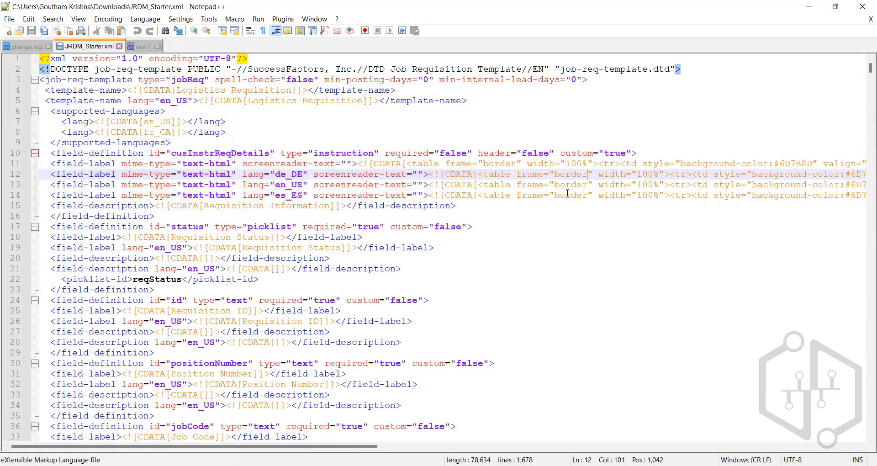
pyautogui.press('Right')
pyautogui.press('Right')
pyautogui.press('Right')
pyautogui.press('Right')
pyautogui.press('Right')
pyautogui.press('Right')
pyautogui.press('Right')
pyautogui.press('Right')
pyautogui.press('Right')
pyautogui.press('Right')
pyautogui.press('Right')
pyautogui.press('Right')
pyautogui.press('Right')
pyautogui.press('Right')
pyautogui.press('Right')
pyautogui.press('Right')
pyautogui.press('Right')
pyautogui.press('Right')
pyautogui.press('Right')
pyautogui.press('Right')
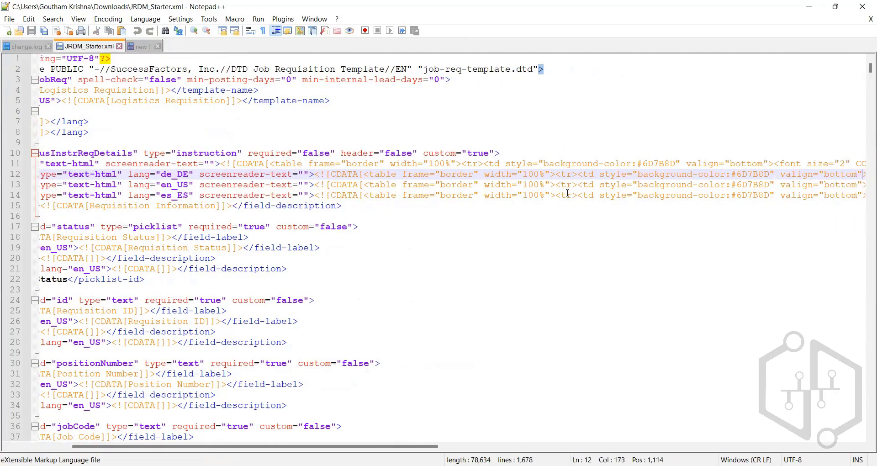
pyautogui.press('Right')
pyautogui.press('Right')
pyautogui.press('Right')
pyautogui.press('Right')
pyautogui.press('Right')
pyautogui.press('Right')
pyautogui.press('Right')
pyautogui.press('Right')
pyautogui.press('Right')
pyautogui.press('Right')
pyautogui.press('Right')
pyautogui.press('Right')
pyautogui.press('Right')
pyautogui.press('Right')
pyautogui.press('Right')
pyautogui.press('Right')
pyautogui.press('Right')
pyautogui.press('Right')
pyautogui.press('Right')
pyautogui.press('Right')
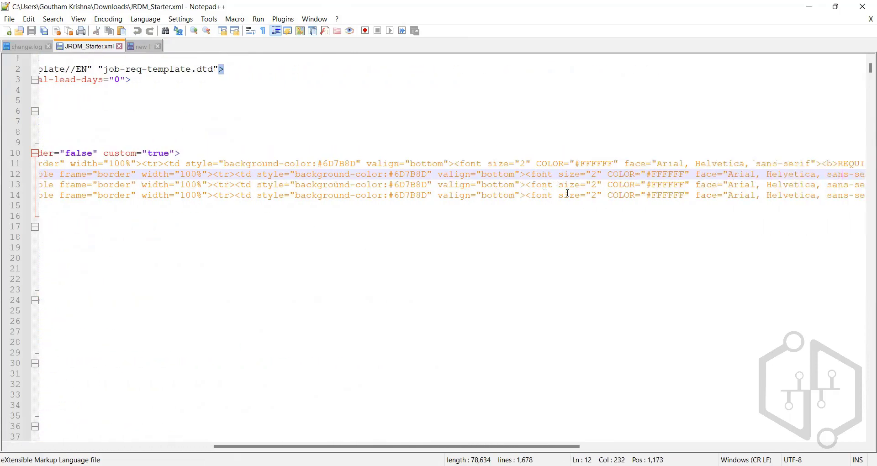
pyautogui.press('Right')
pyautogui.press('Right')
pyautogui.press('Right')
pyautogui.press('Right')
pyautogui.press('Right')
pyautogui.press('Right')
pyautogui.press('Right')
pyautogui.press('Right')
pyautogui.press('Right')
pyautogui.press('Right')
pyautogui.press('Right')
pyautogui.press('Right')
pyautogui.press('Right')
pyautogui.press('Right')
pyautogui.press('Right')
pyautogui.press('Right')
pyautogui.press('Right')
pyautogui.press('Right')
pyautogui.press('Right')
pyautogui.press('Right')
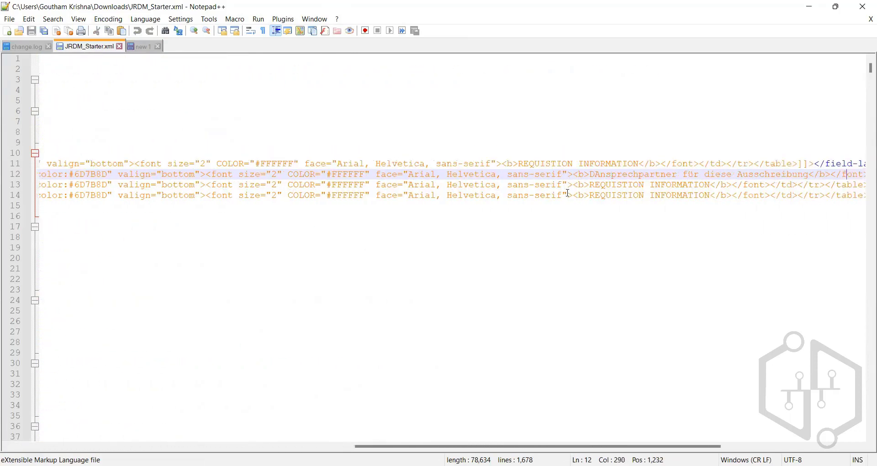
pyautogui.press('Right')
pyautogui.press('Right')
pyautogui.press('Right')
pyautogui.press('Right')
pyautogui.press('Right')
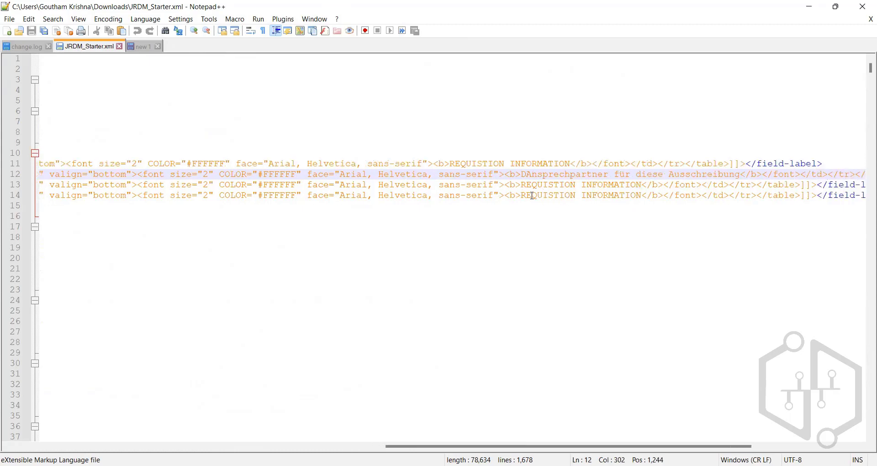
pyautogui.click(526, 195)
pyautogui.click(641, 185)
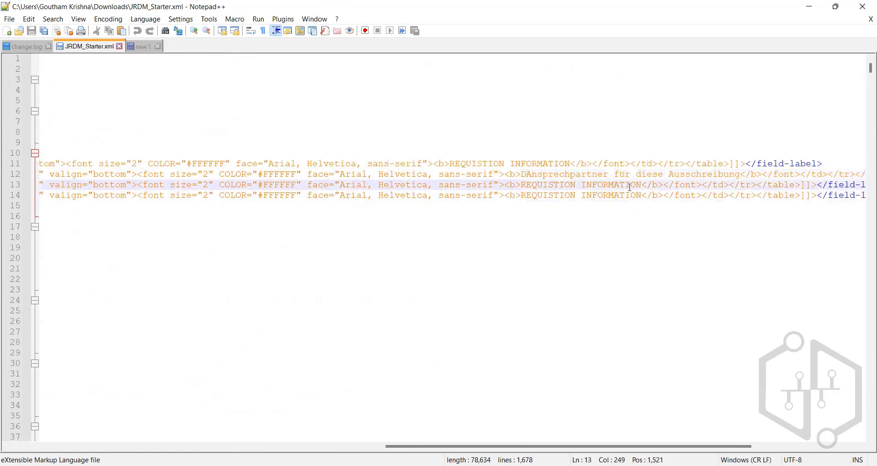
pyautogui.moveTo(642, 185); pyautogui.dragTo(523, 186)
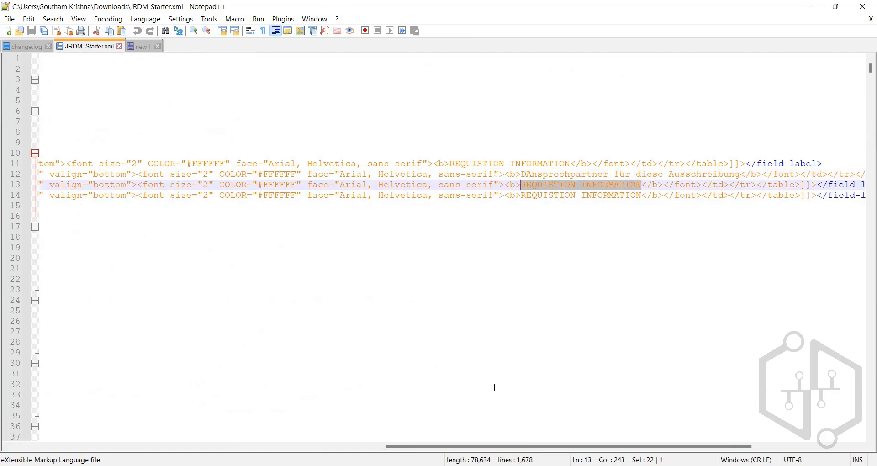
# Switch to the browser and open the Sales manager requisition from Recruiting in a duplicate of the Manage Templates tab.
pyautogui.hotkey('alt', 'Tab')
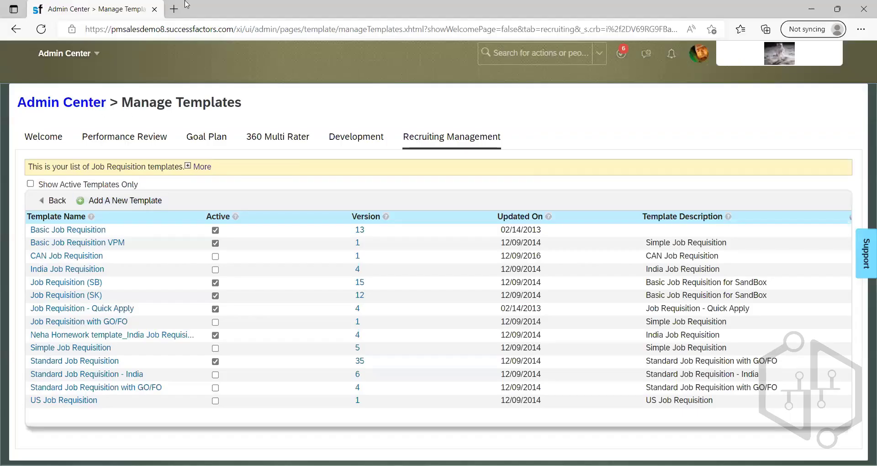
pyautogui.rightClick(112, 14)
pyautogui.click(200, 73)
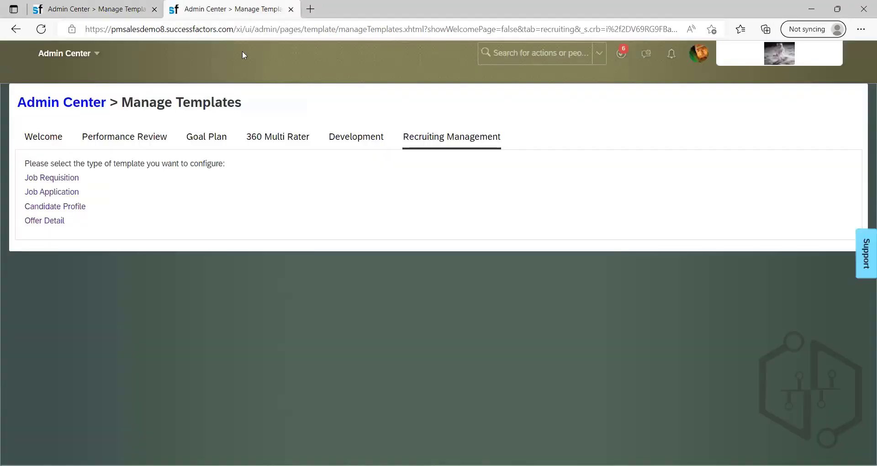
pyautogui.click(105, 53)
pyautogui.click(73, 227)
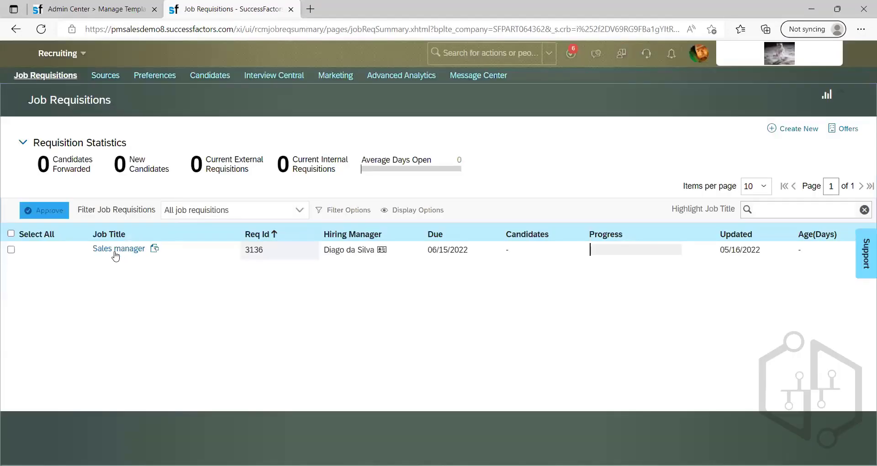
pyautogui.click(115, 254)
pyautogui.click(137, 313)
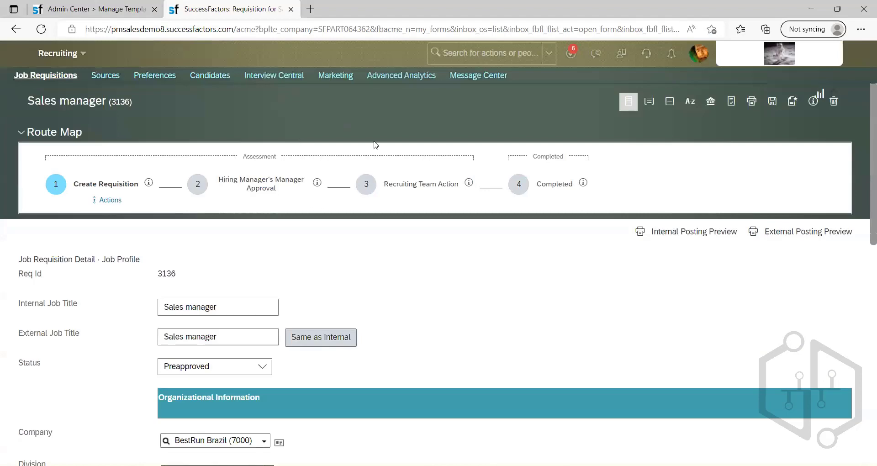
# Examine the fields and section banners of the Sales manager requisition, then return to the Manage Templates page.
pyautogui.scroll(-3, 253, 241)
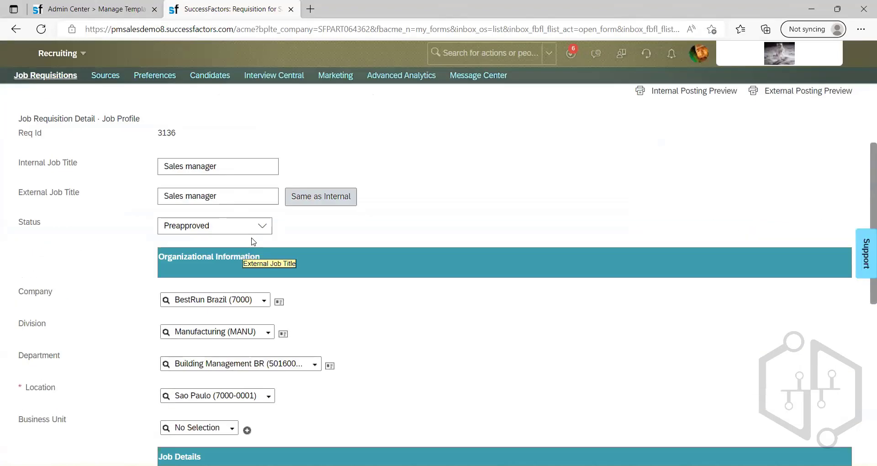
pyautogui.scroll(-6, 399, 228)
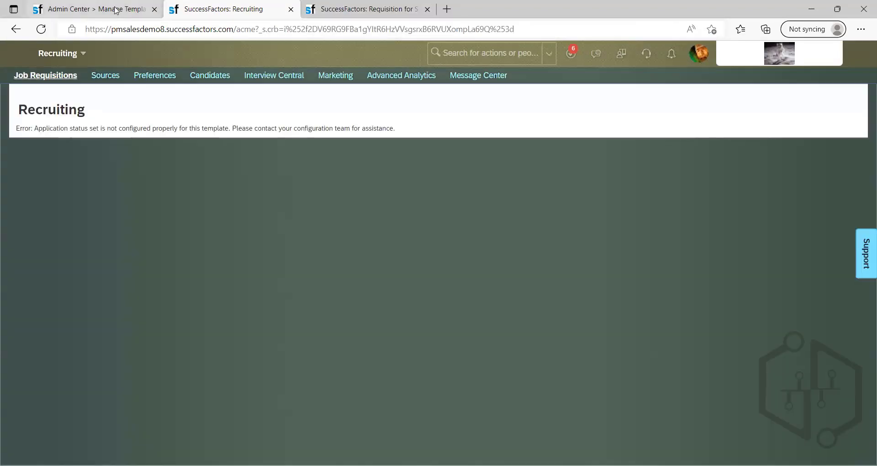
pyautogui.click(116, 11)
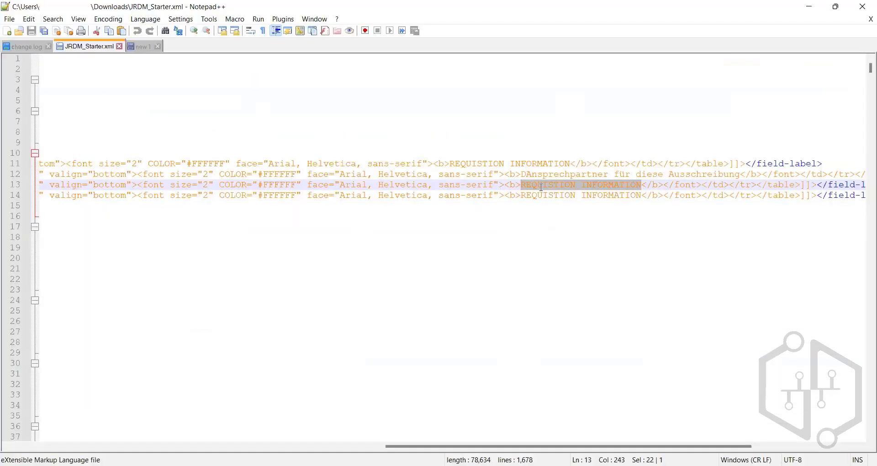
# Switch to JRDM_Starter.xml in Notepad++ and highlight "REQUISTION INFORMATION" in the en_US label of cusInstrReqDetails.
pyautogui.click(520, 185)
pyautogui.moveTo(528, 185); pyautogui.dragTo(644, 186)
pyautogui.moveTo(493, 446); pyautogui.dragTo(112, 400)
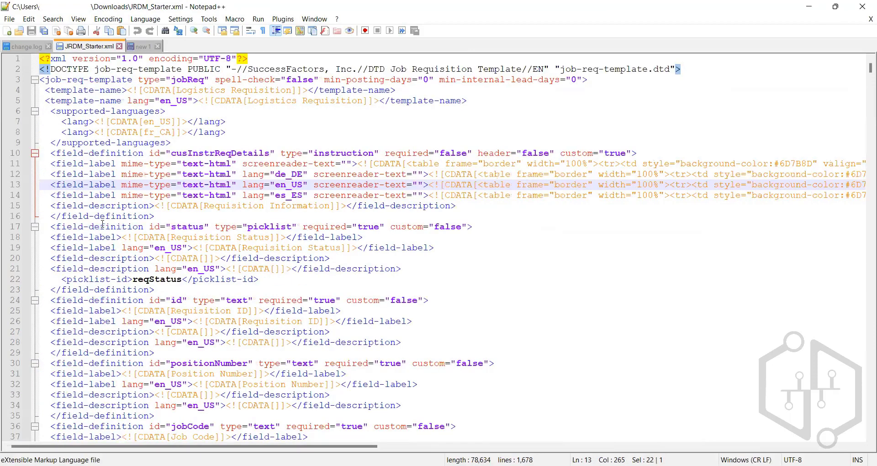
# Copy the status field lines, from the preceding closing field-definition tag through the reqStatus picklist-id, and paste them below the en_UK line in the new document.
pyautogui.moveTo(41, 218); pyautogui.dragTo(354, 277)
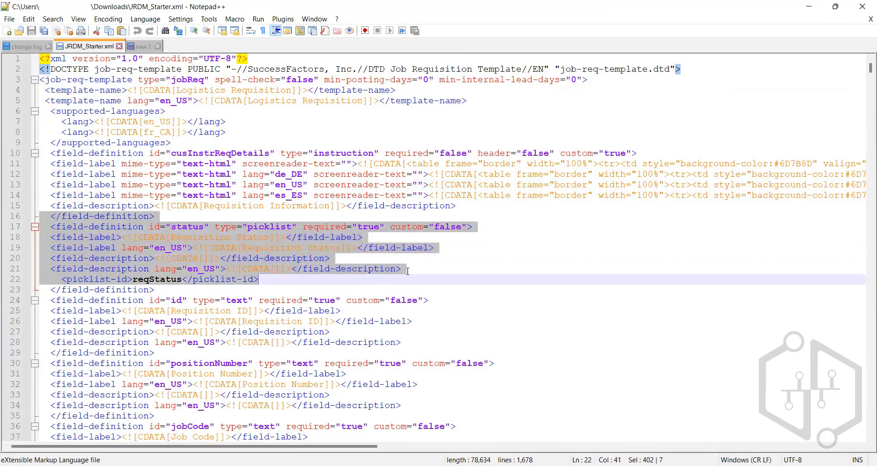
pyautogui.click(162, 216)
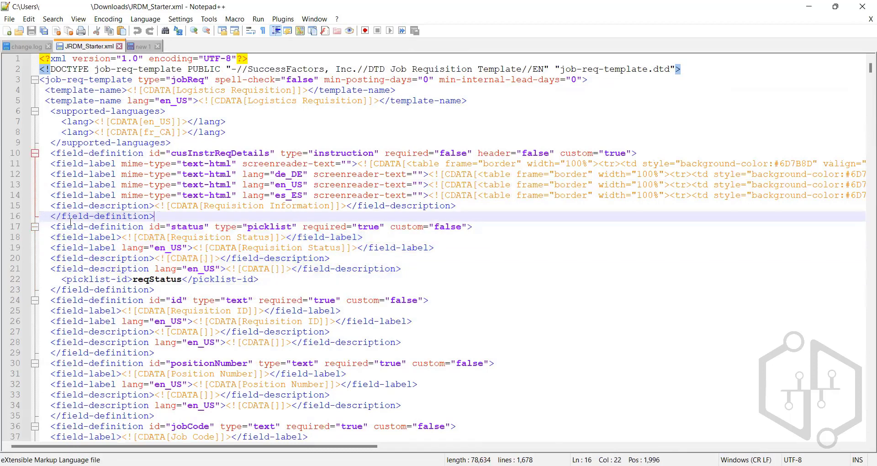
pyautogui.moveTo(50, 216); pyautogui.dragTo(263, 281)
pyautogui.hotkey('ctrl', 'c')
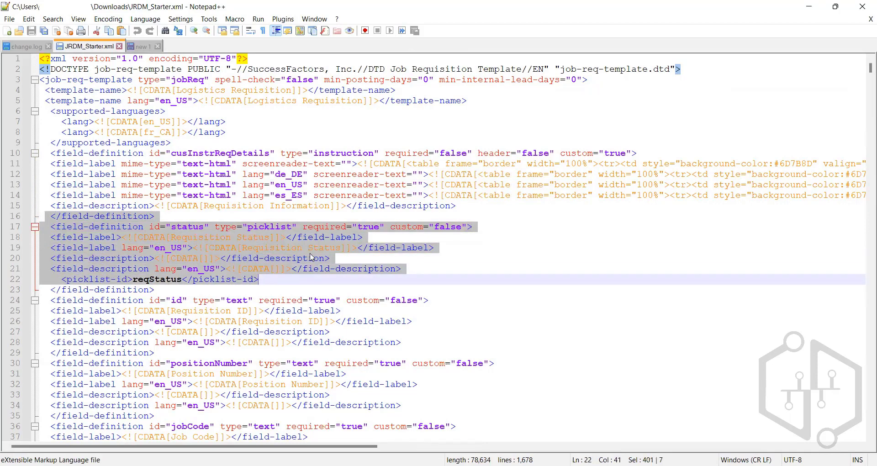
pyautogui.click(140, 47)
pyautogui.click(247, 139)
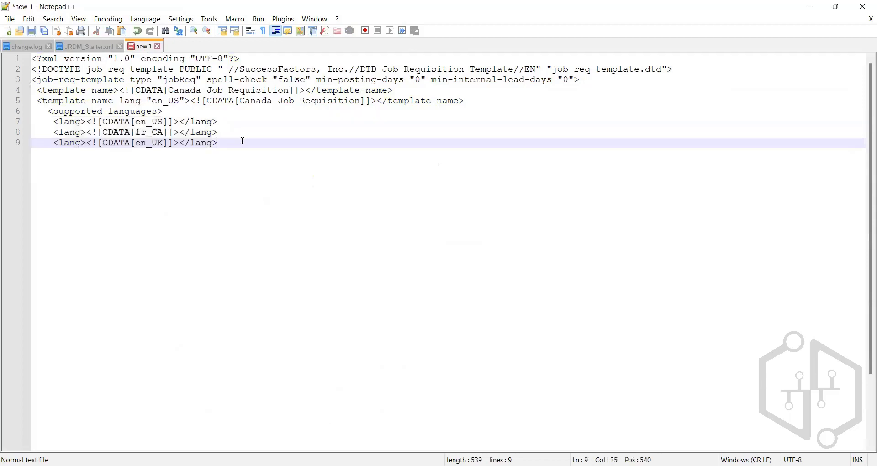
pyautogui.press('Return')
pyautogui.hotkey('ctrl', 'v')
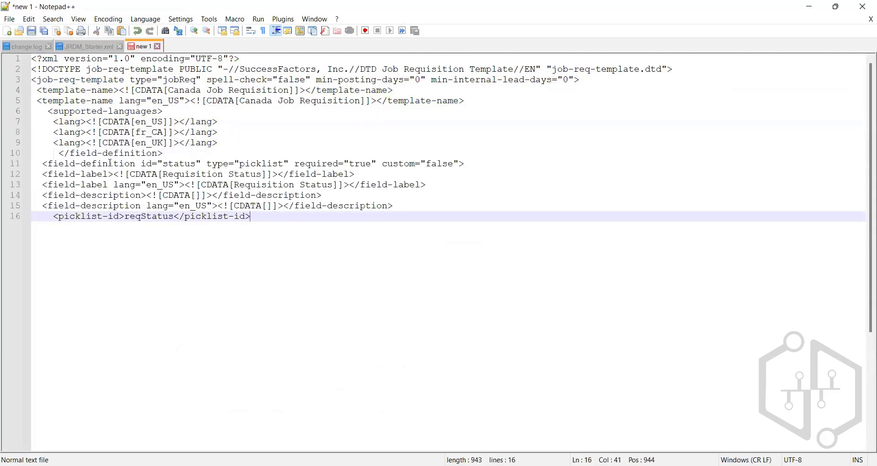
# Examine the pasted status field-definition line and highlight its ID value "status".
pyautogui.click(169, 164)
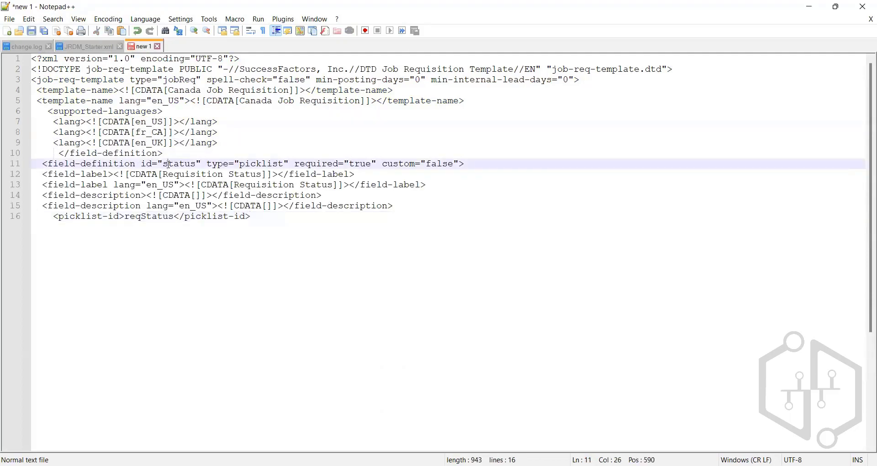
pyautogui.tripleClick(179, 166)
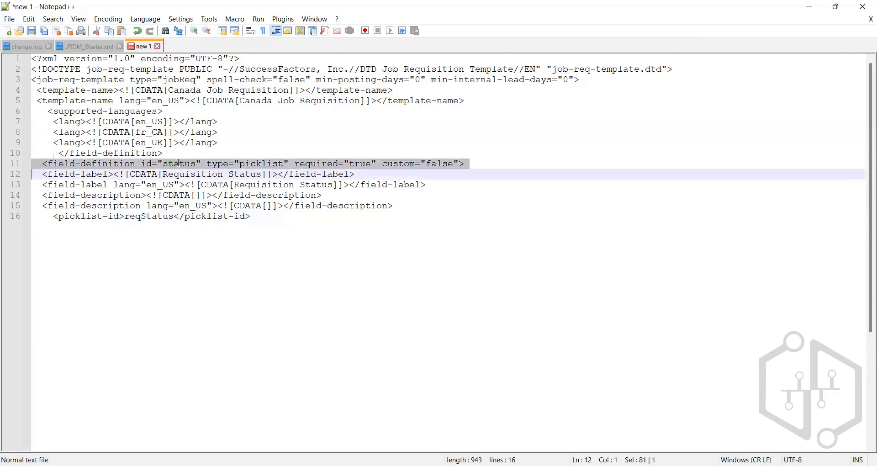
pyautogui.click(179, 164)
pyautogui.press('Home')
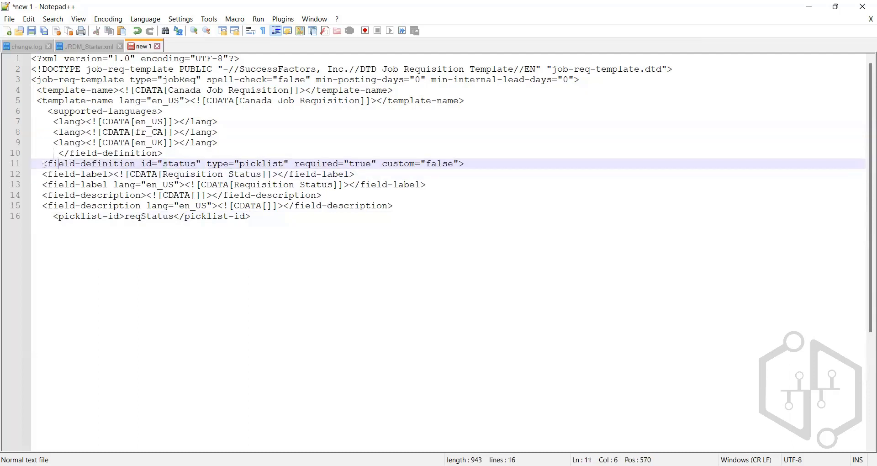
pyautogui.moveTo(197, 157); pyautogui.dragTo(299, 163)
pyautogui.click(141, 174)
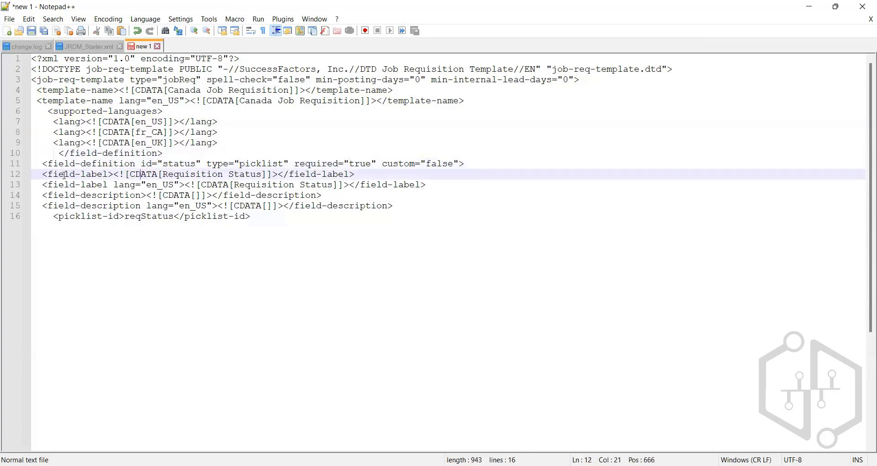
pyautogui.click(46, 164)
pyautogui.click(40, 163)
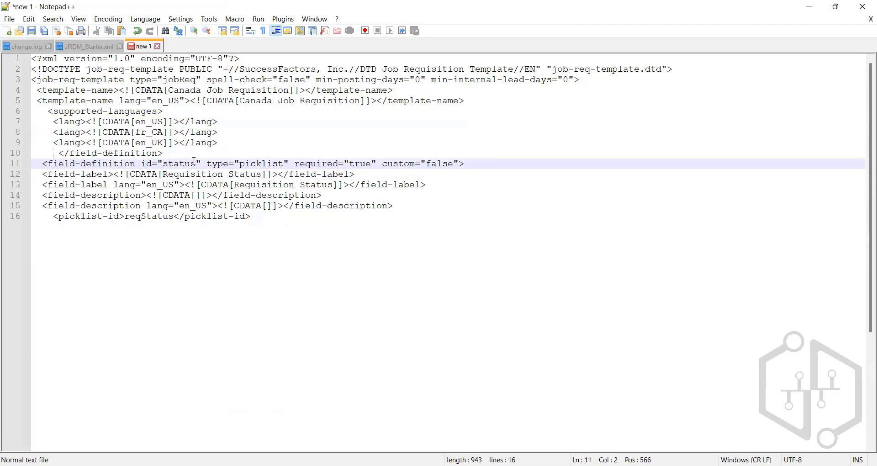
pyautogui.doubleClick(176, 164)
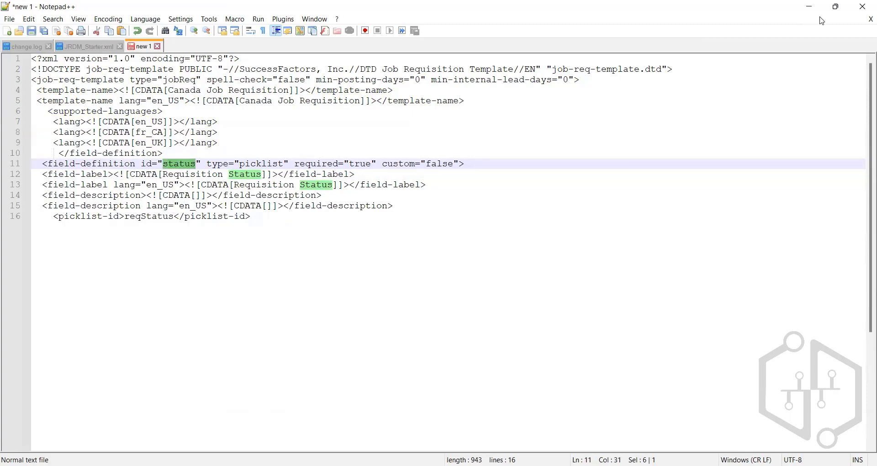
# Switch to the SAP SuccessFactors Recruiting guide in Acrobat Reader and find the Special Requisition Standard Fields table in chapter 12.
pyautogui.hotkey('alt', 'Tab')
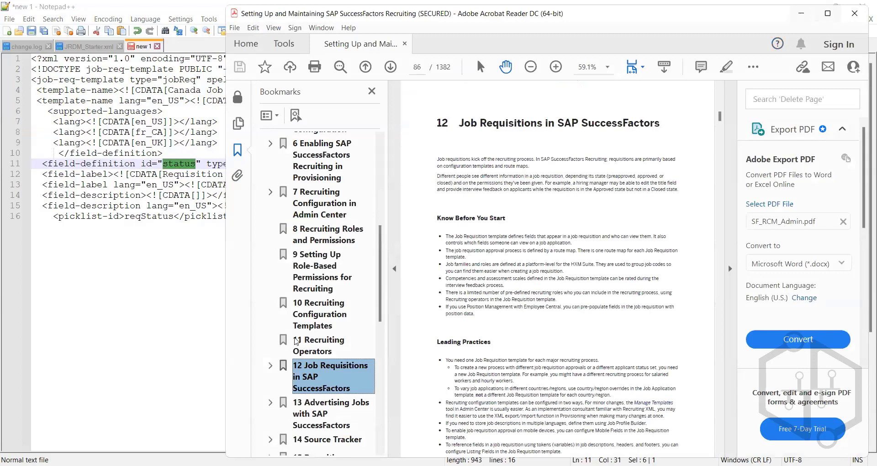
pyautogui.press('super+Up')
pyautogui.scroll(-10, 396, 297)
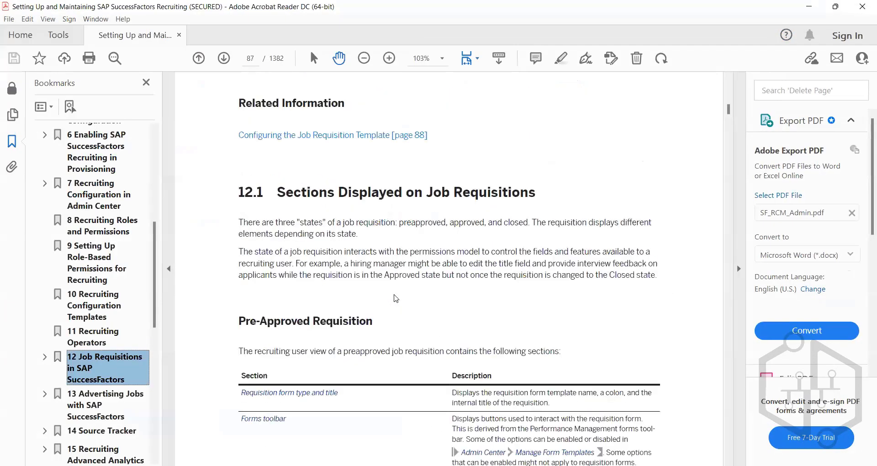
pyautogui.scroll(-10, 395, 299)
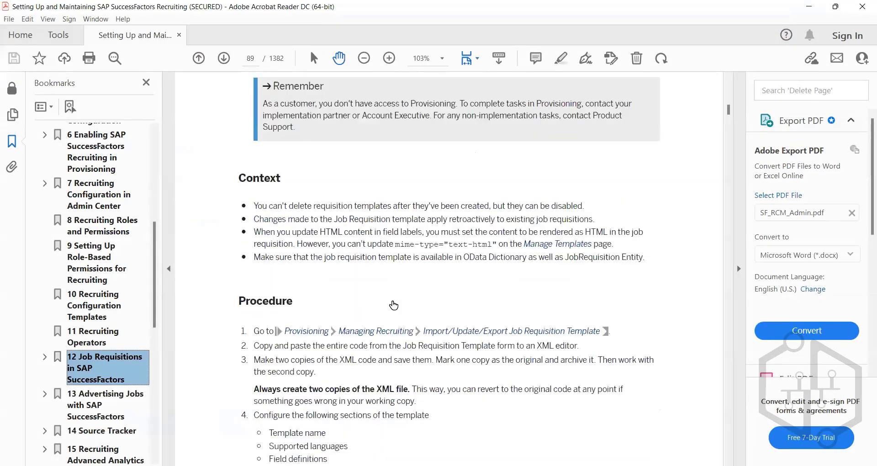
pyautogui.scroll(-5, 394, 303)
pyautogui.scroll(-10, 396, 304)
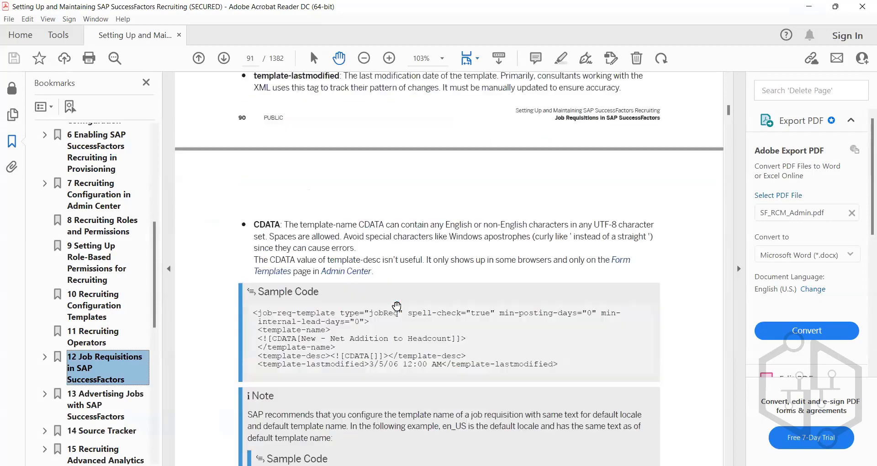
pyautogui.scroll(-10, 396, 306)
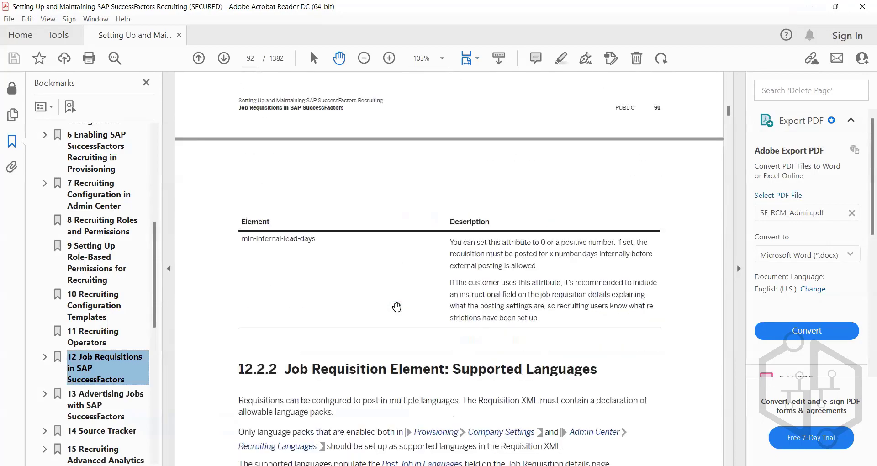
pyautogui.scroll(-10, 396, 307)
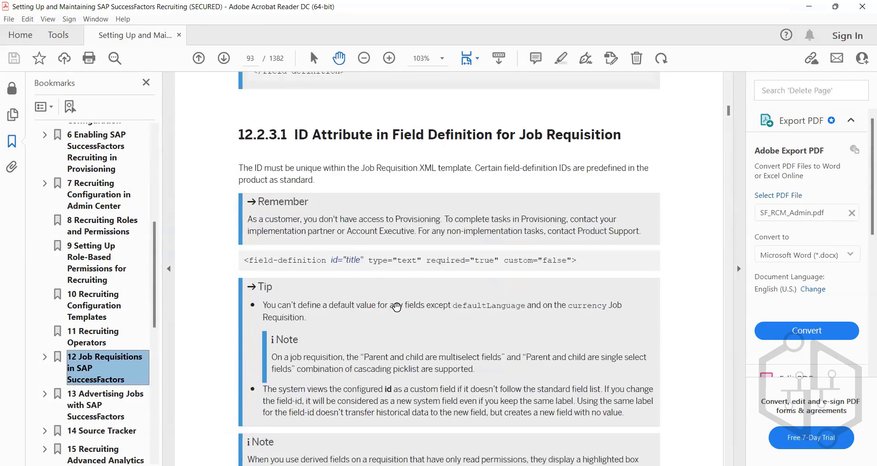
pyautogui.scroll(-8, 396, 307)
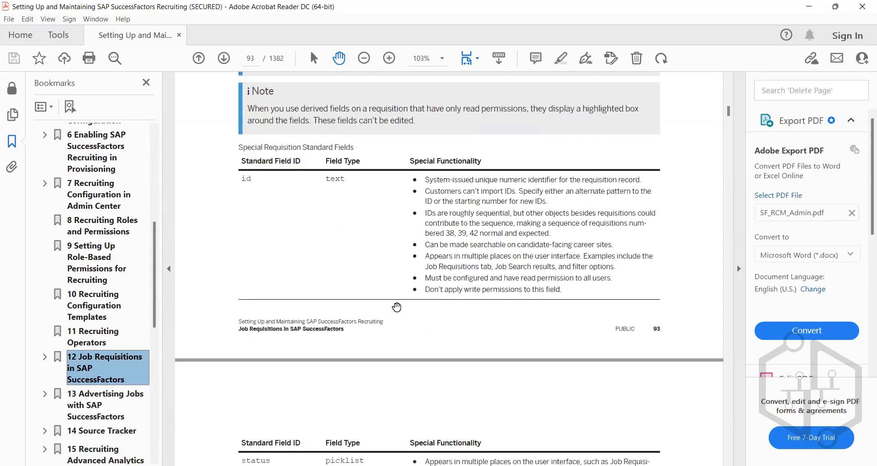
pyautogui.scroll(-15, 396, 307)
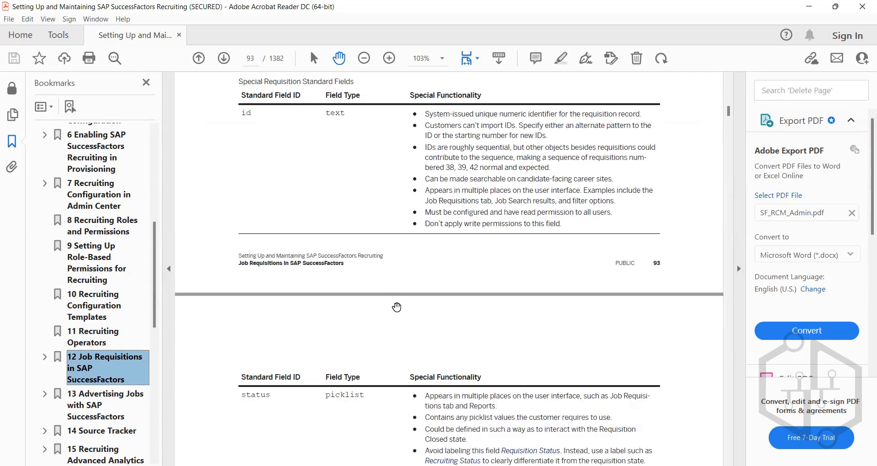
# Review the id and status entries in the guide's Special Requisition Standard Fields table.
pyautogui.scroll(3, 242, 207)
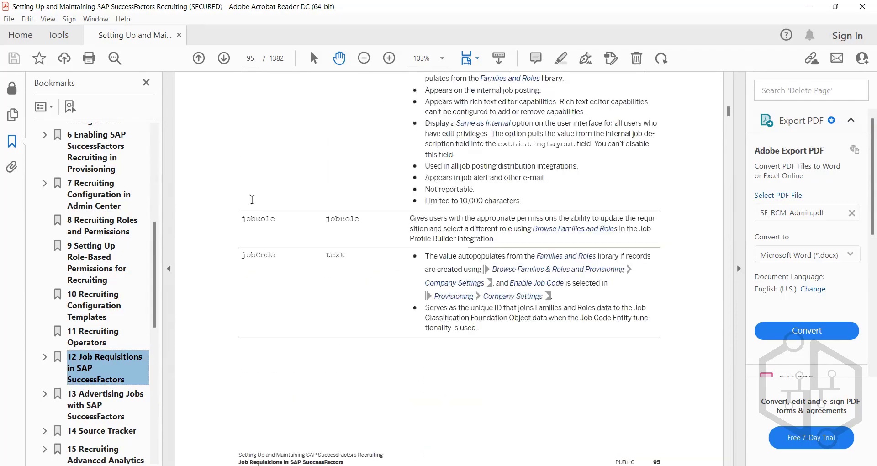
pyautogui.scroll(9, 252, 200)
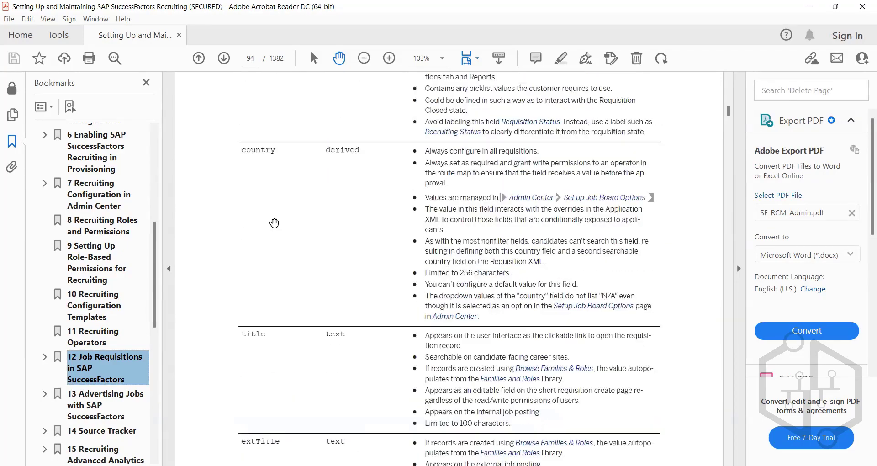
pyautogui.scroll(6, 271, 274)
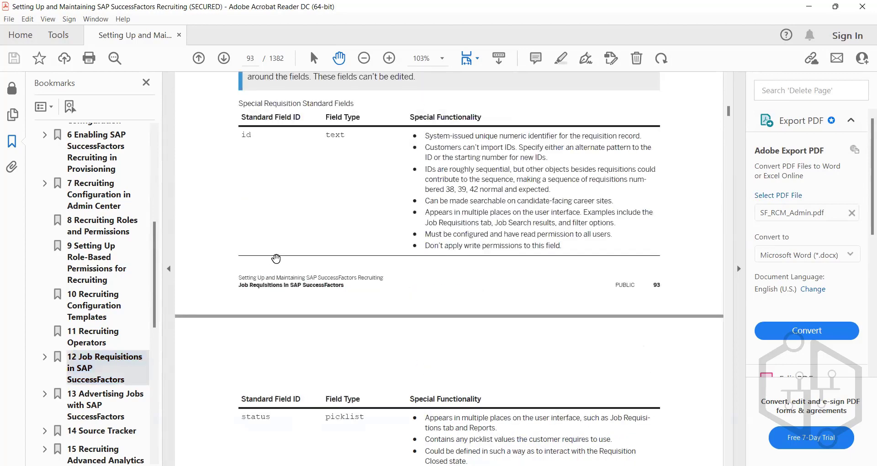
pyautogui.scroll(-1, 276, 259)
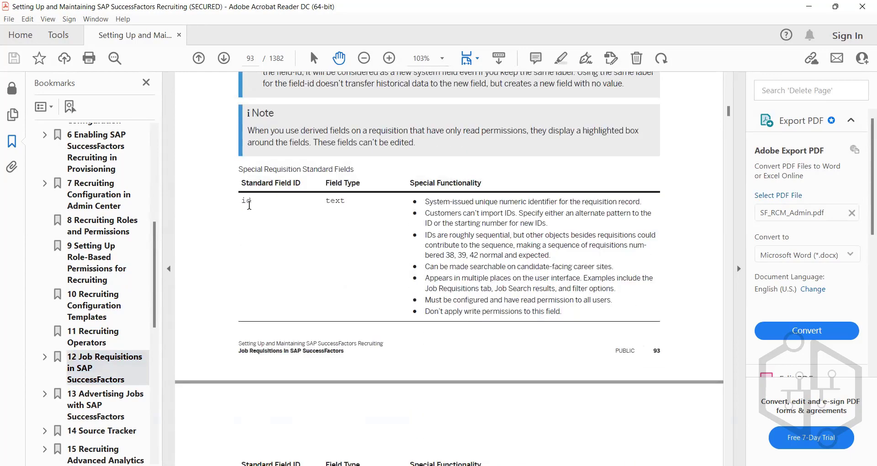
pyautogui.scroll(-8, 228, 200)
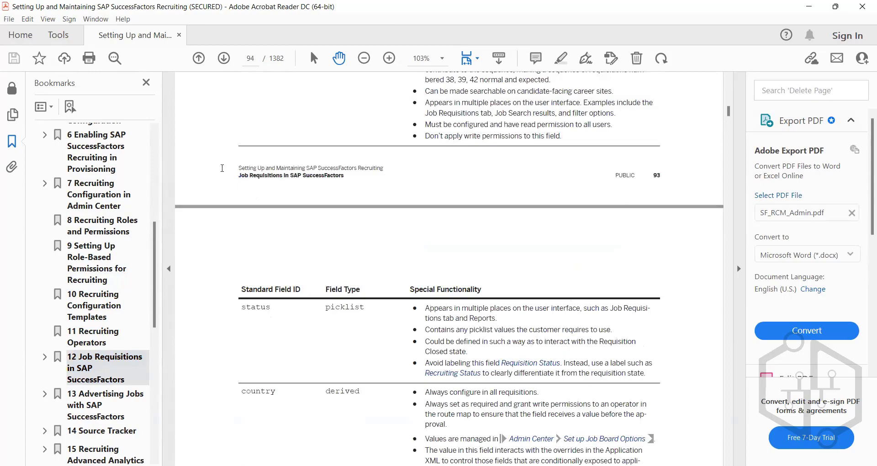
# Compare the XML's status field with the guide, highlighting the status picklist row there, and return to the status ID in Notepad++.
pyautogui.hotkey('alt', 'Tab')
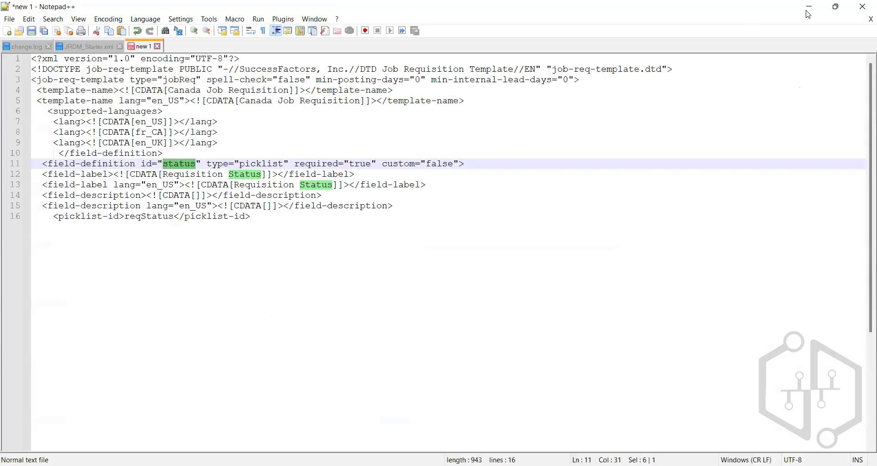
pyautogui.hotkey('alt', 'Tab')
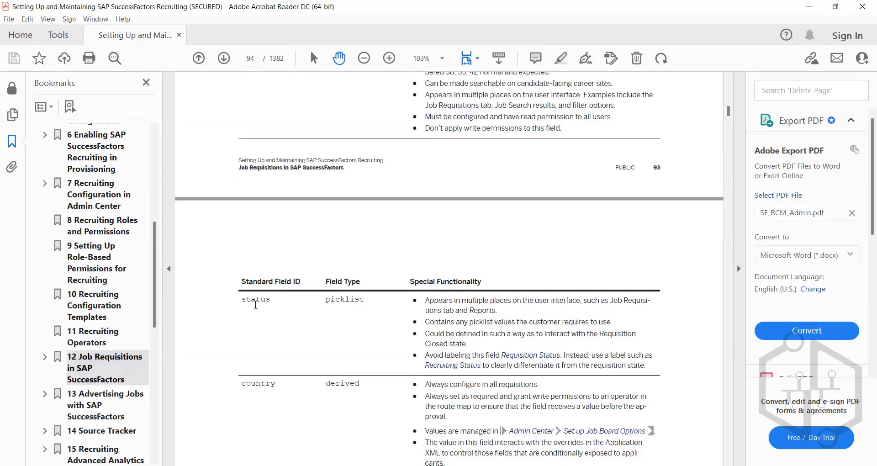
pyautogui.tripleClick(258, 301)
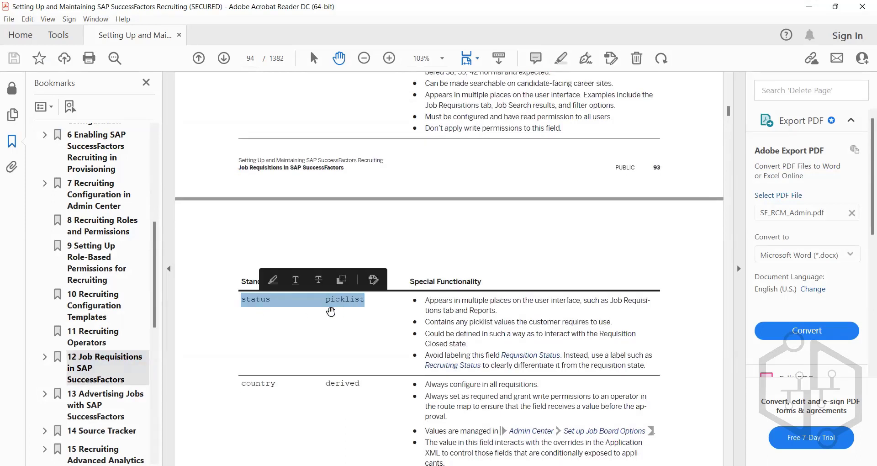
pyautogui.click(329, 307)
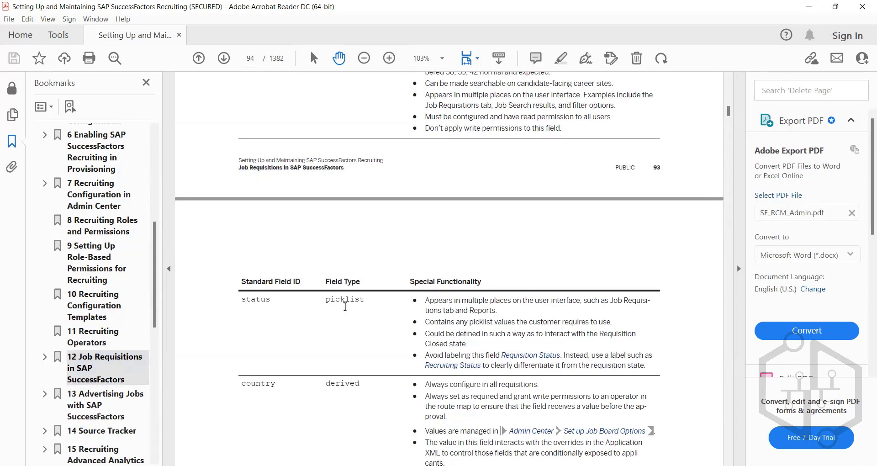
pyautogui.tripleClick(345, 308)
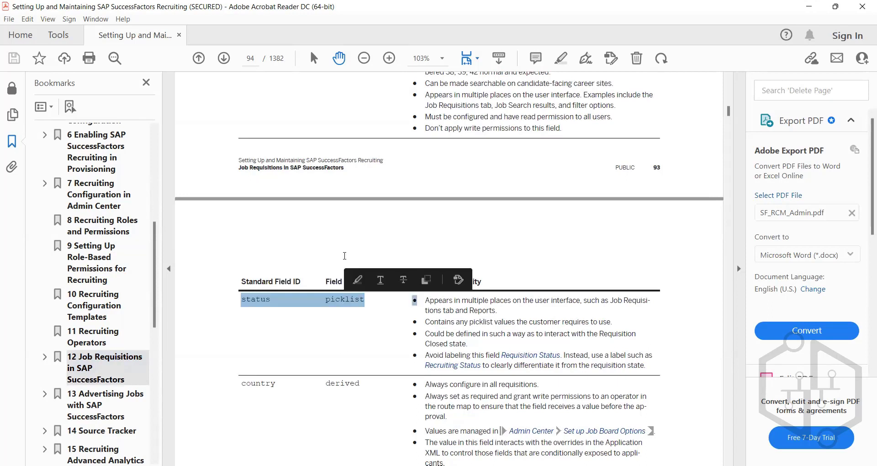
pyautogui.hotkey('alt', 'Tab')
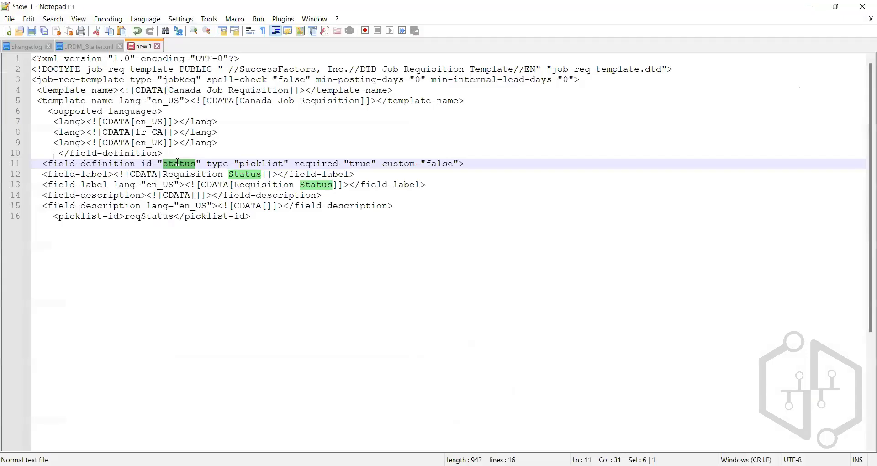
pyautogui.click(178, 163)
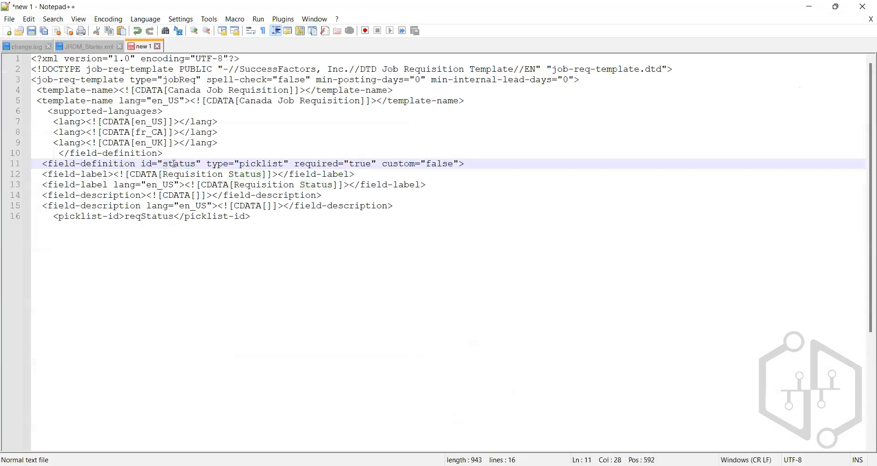
# Highlight the status ID, browse the guide's standard requisition fields through filter1-15 in Acrobat Reader, and return to Notepad++.
pyautogui.doubleClick(166, 164)
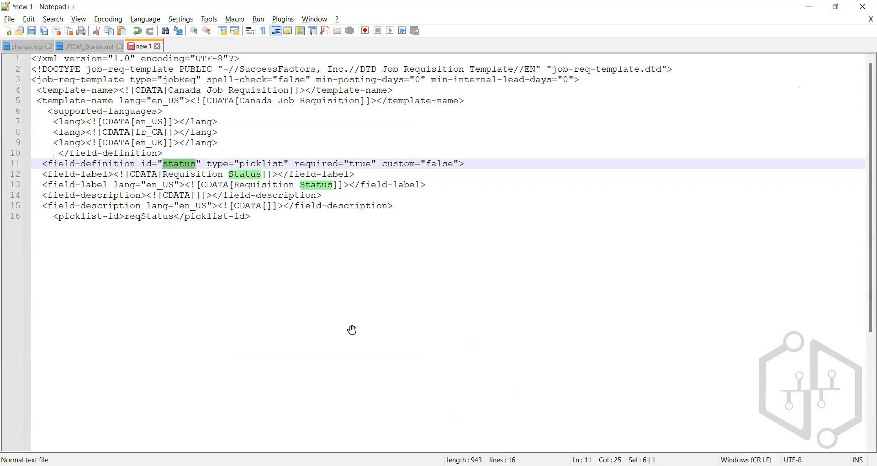
pyautogui.hotkey('alt', 'Tab')
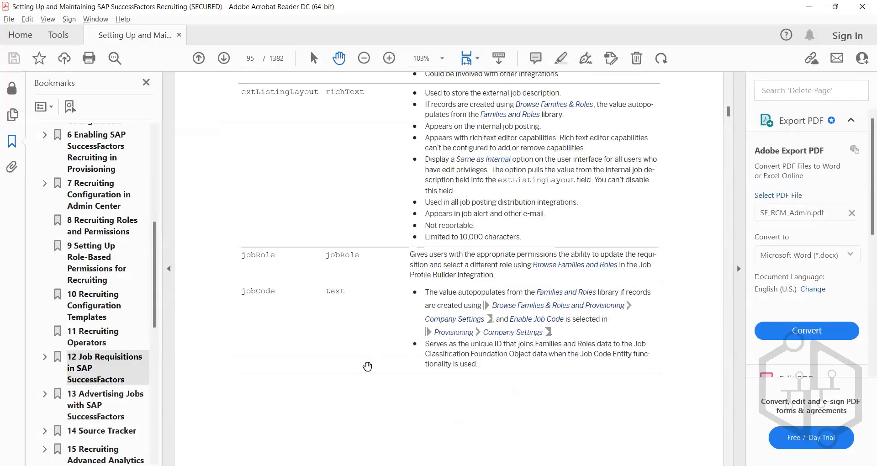
pyautogui.scroll(-15, 367, 367)
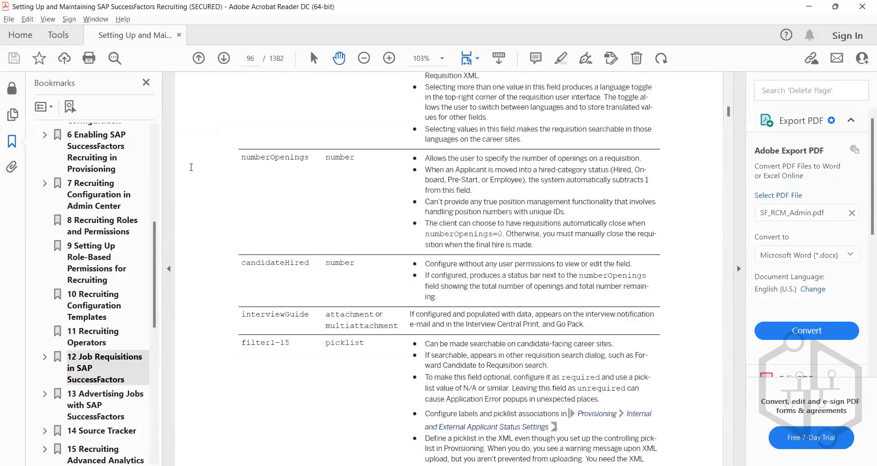
pyautogui.scroll(-5, 190, 167)
pyautogui.hotkey('alt', 'Tab')
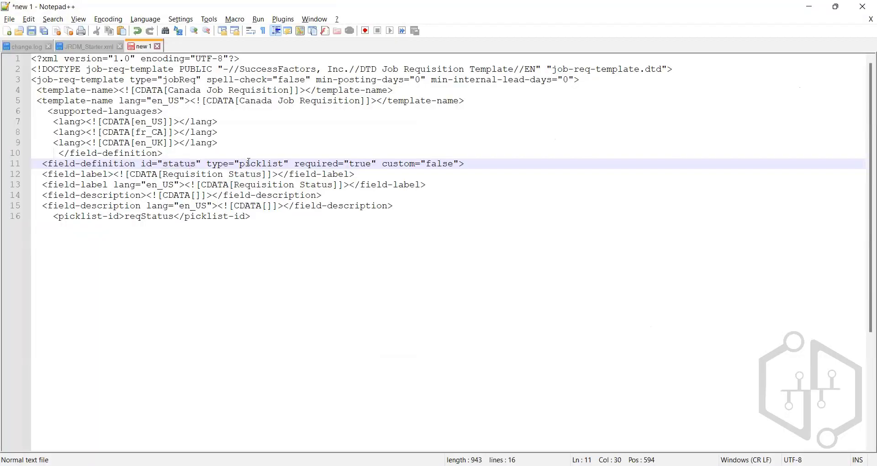
# Examine the type attribute of the status field definition, highlighting its value "picklist".
pyautogui.click(249, 163)
pyautogui.moveTo(285, 164); pyautogui.dragTo(241, 165)
pyautogui.click(257, 165)
pyautogui.doubleClick(265, 164)
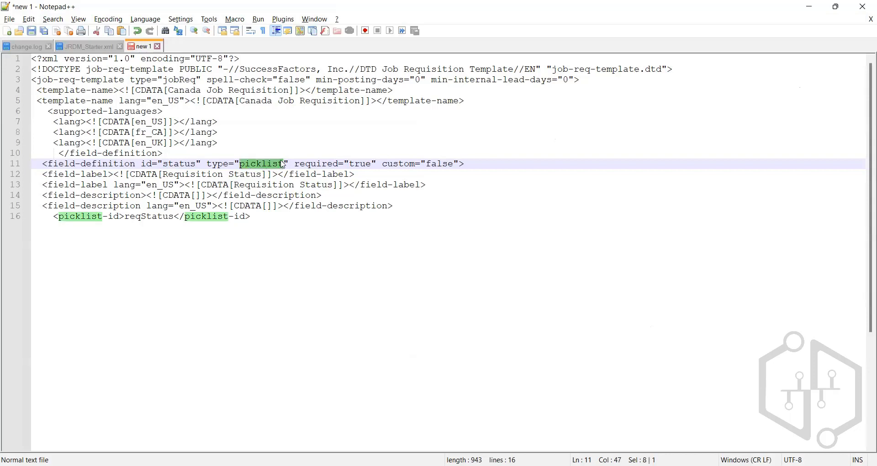
pyautogui.click(190, 174)
pyautogui.click(186, 164)
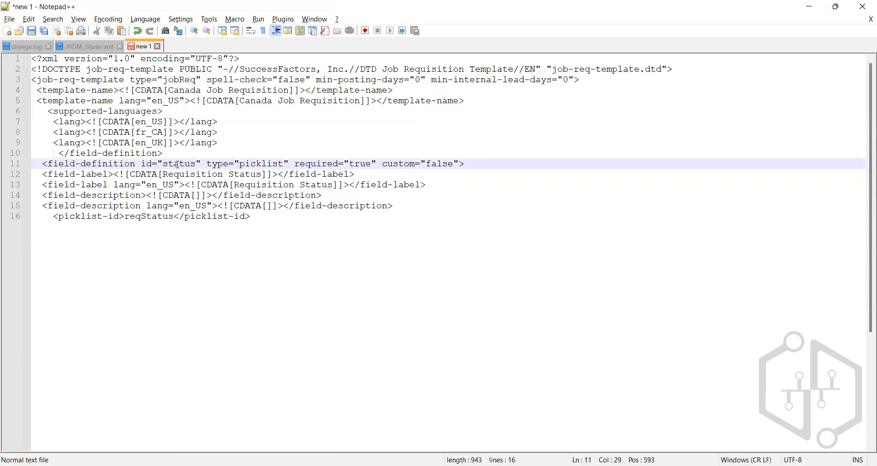
pyautogui.moveTo(284, 164); pyautogui.dragTo(241, 166)
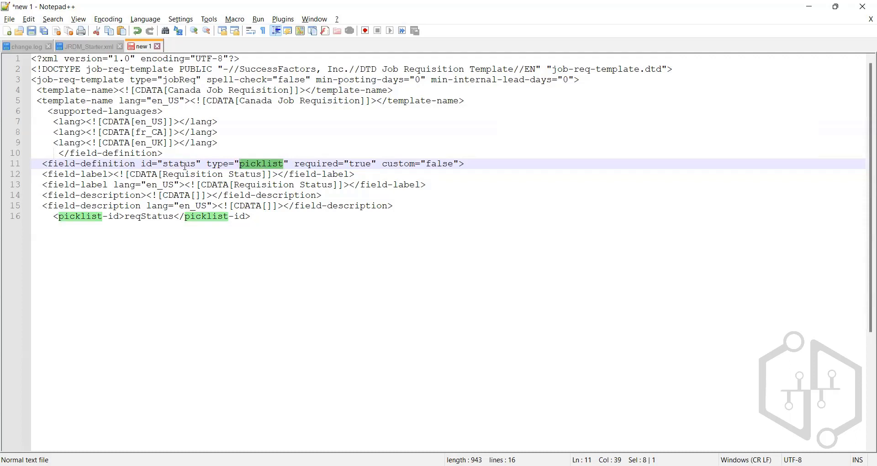
pyautogui.click(243, 163)
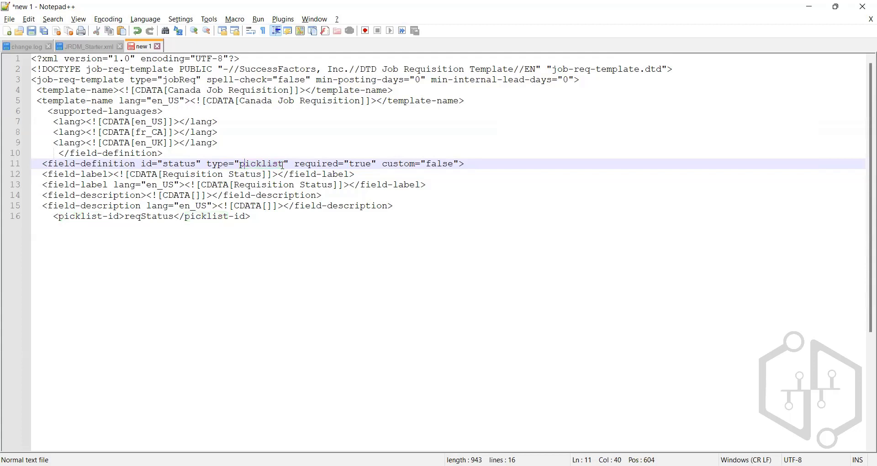
pyautogui.doubleClick(243, 164)
# Highlight the value "true" of the status field's required attribute.
pyautogui.click(311, 164)
pyautogui.doubleClick(365, 165)
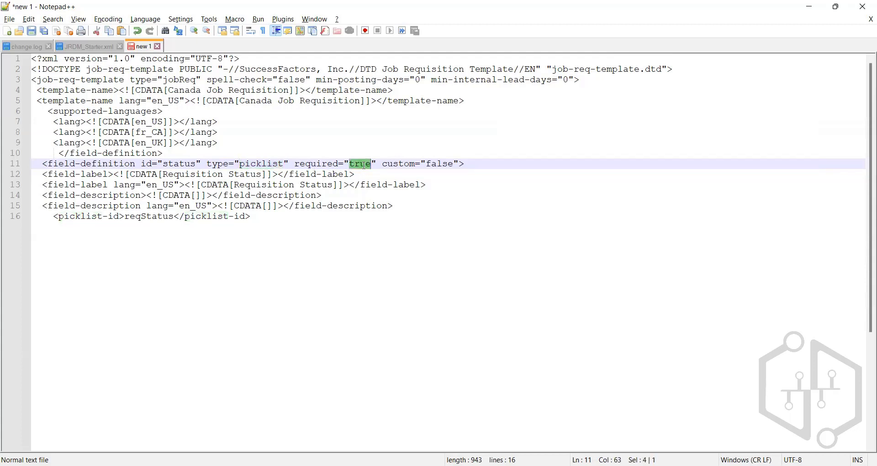
pyautogui.click(366, 166)
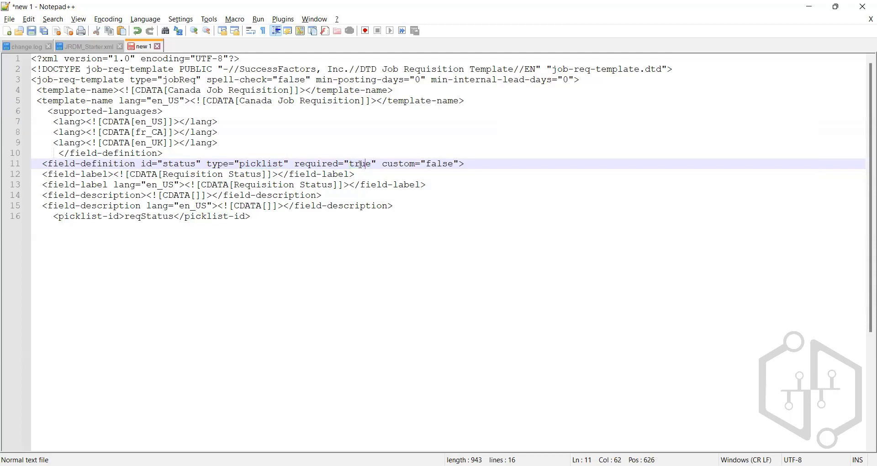
pyautogui.doubleClick(361, 165)
# Examine the custom="false" attribute at the end of the status field-definition line.
pyautogui.press('Left')
pyautogui.press('Left')
pyautogui.press('Left')
pyautogui.press('Right')
pyautogui.press('Right')
pyautogui.press('Right')
pyautogui.press('Right')
pyautogui.press('Right')
pyautogui.press('Right')
pyautogui.press('Right')
pyautogui.press('Right')
pyautogui.press('Right')
pyautogui.press('Right')
pyautogui.press('Right')
pyautogui.press('Right')
pyautogui.press('Right')
pyautogui.press('Right')
pyautogui.press('Right')
pyautogui.press('Right')
pyautogui.tripleClick(436, 165)
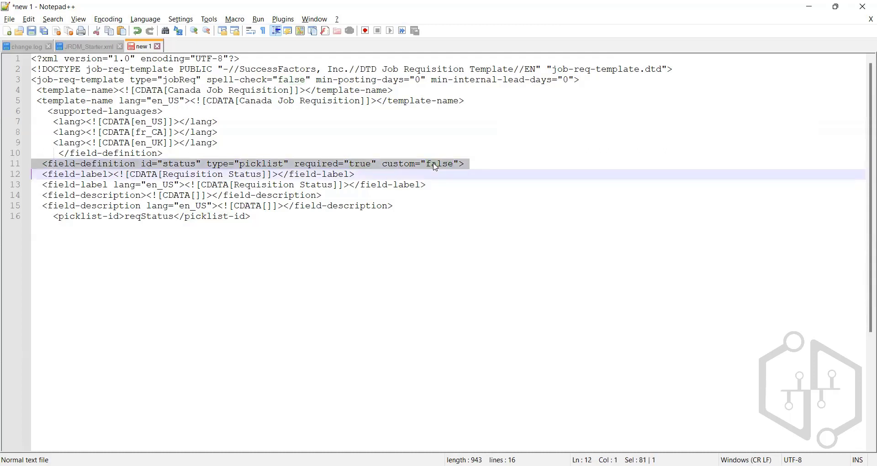
pyautogui.click(435, 163)
pyautogui.press('Right')
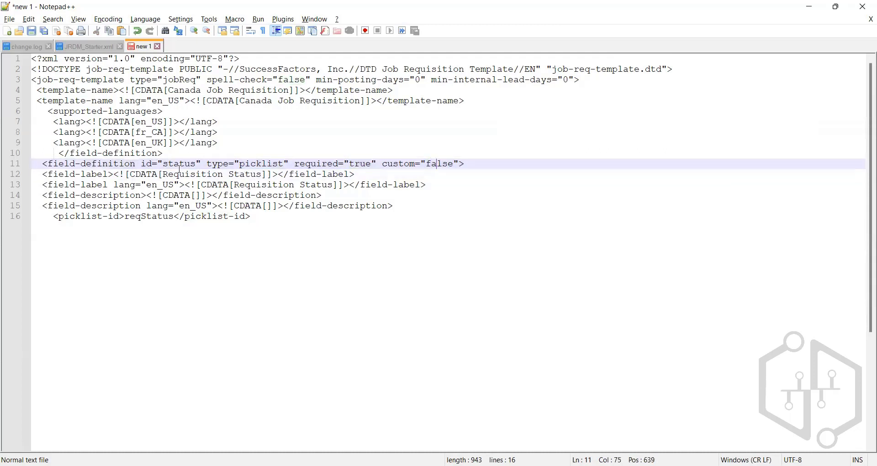
# Highlight the status ID, revisit the status row of the Acrobat Reader guide's standard fields table, and return to Notepad++.
pyautogui.doubleClick(179, 164)
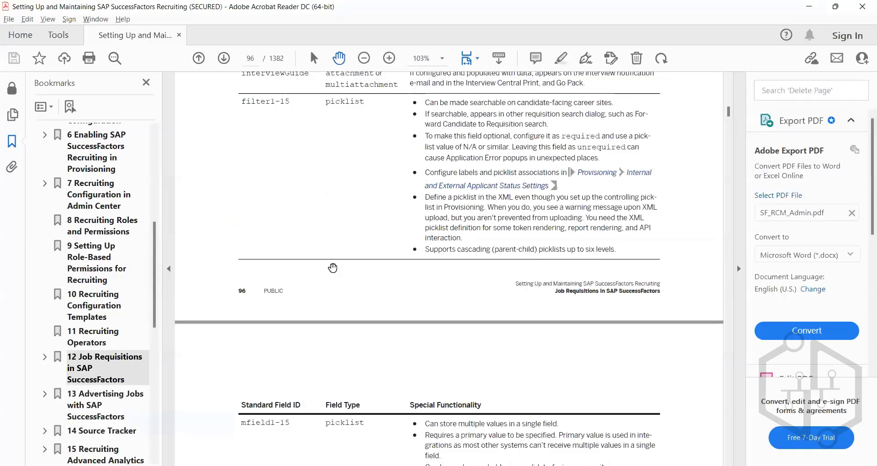
pyautogui.scroll(10, 332, 268)
pyautogui.scroll(10, 333, 268)
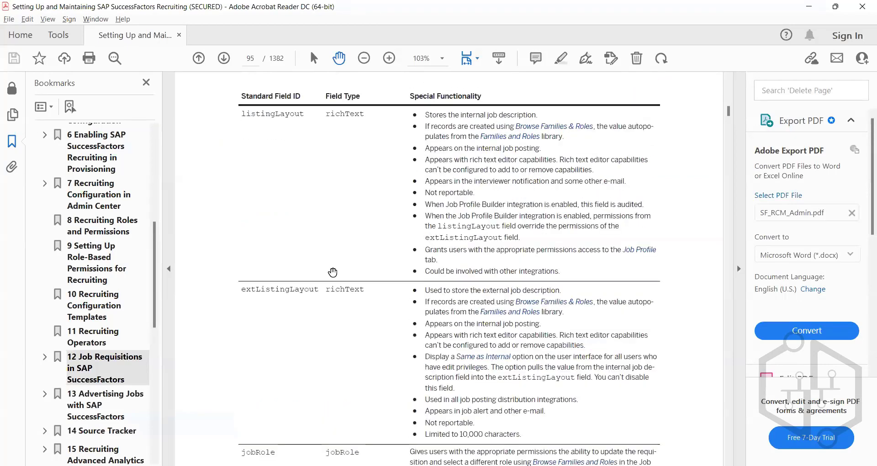
pyautogui.scroll(10, 332, 272)
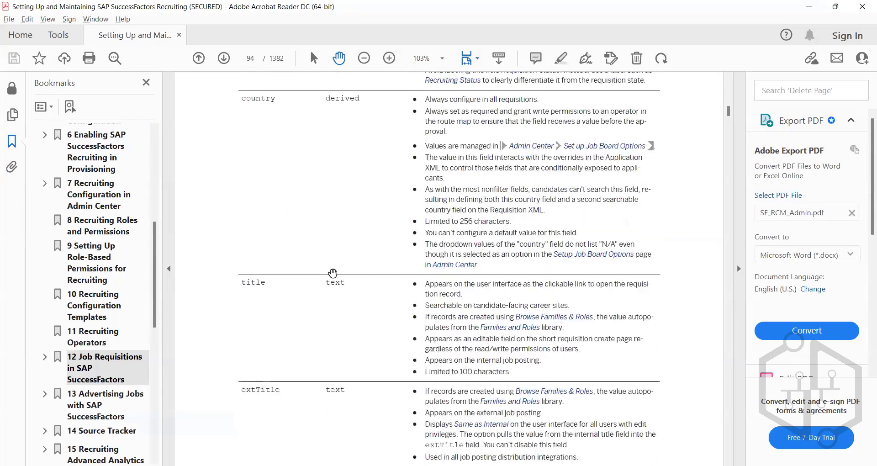
pyautogui.click(301, 264)
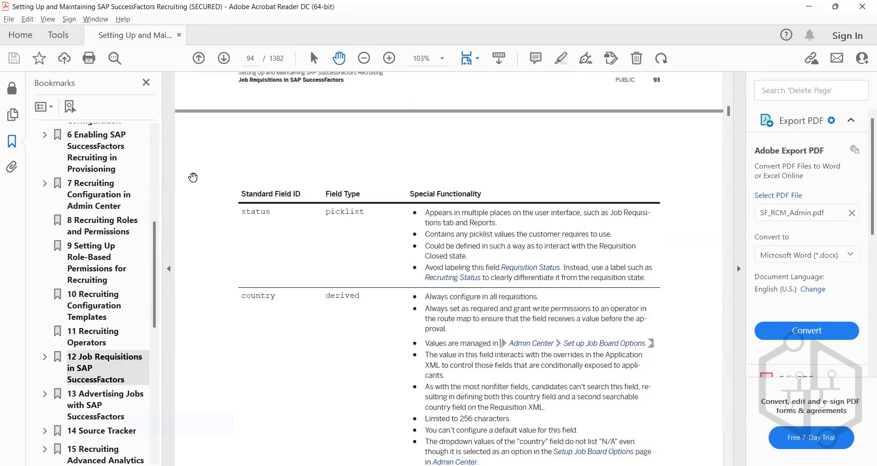
pyautogui.hotkey('alt', 'Tab')
# Examine the status field's default and en_US field-label lines, highlighting the "Requisition Status" label text.
pyautogui.moveTo(262, 174); pyautogui.dragTo(169, 174)
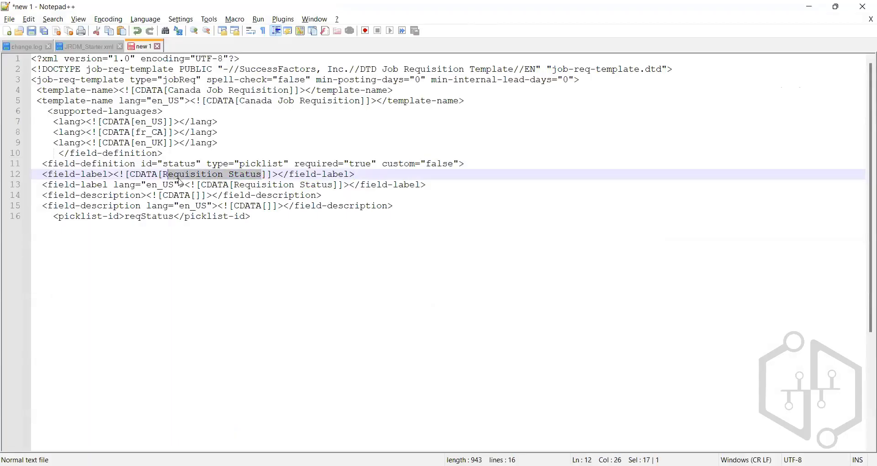
pyautogui.click(218, 185)
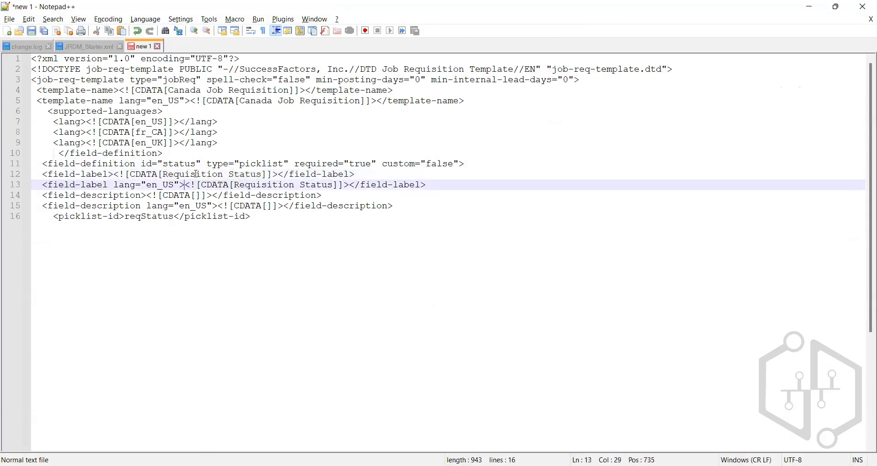
pyautogui.click(169, 164)
pyautogui.click(167, 174)
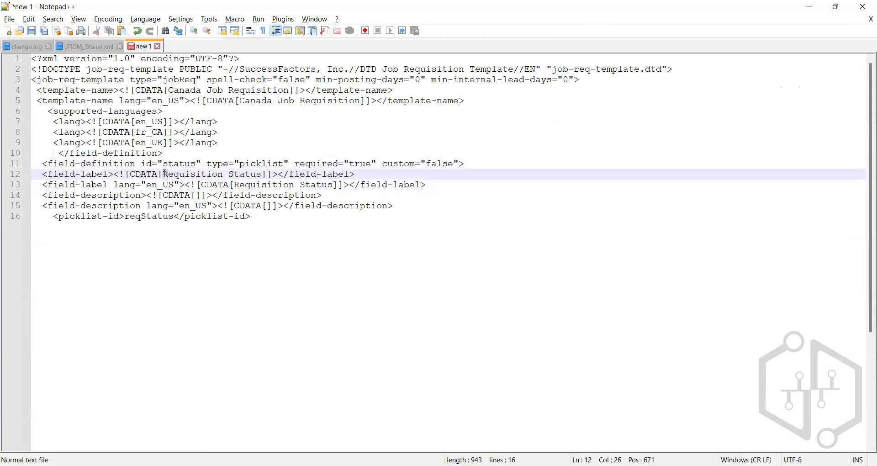
pyautogui.moveTo(167, 174)
pyautogui.mouseDown()
pyautogui.moveTo(261, 174)
pyautogui.moveTo(166, 174)
pyautogui.mouseUp()
pyautogui.click(257, 183)
pyautogui.click(215, 187)
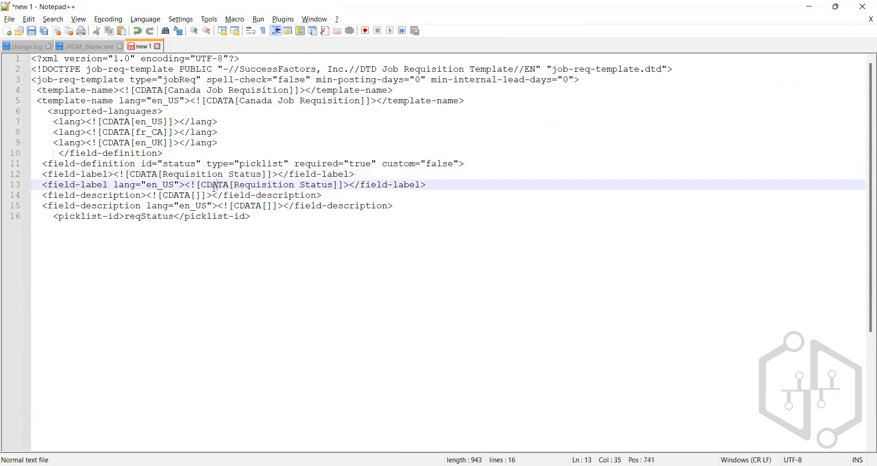
pyautogui.click(277, 174)
pyautogui.press('Down')
pyautogui.click(177, 187)
# Duplicate the en_US field-label line of the status field onto a new line directly below it.
pyautogui.click(434, 187)
pyautogui.press('Return')
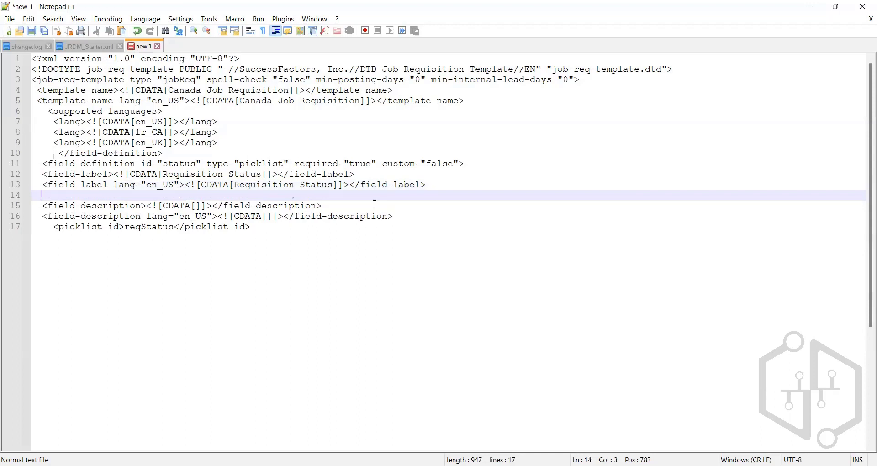
pyautogui.moveTo(426, 185); pyautogui.dragTo(26, 187)
pyautogui.hotkey('ctrl', 'c')
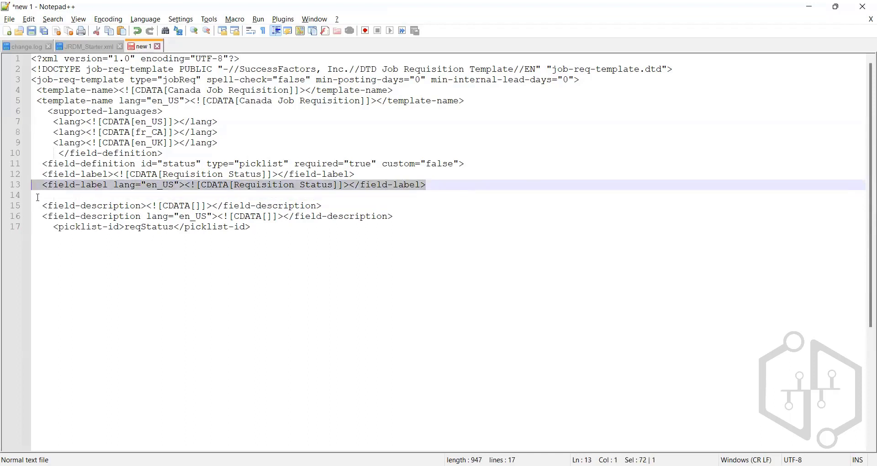
pyautogui.click(35, 195)
pyautogui.press('Home')
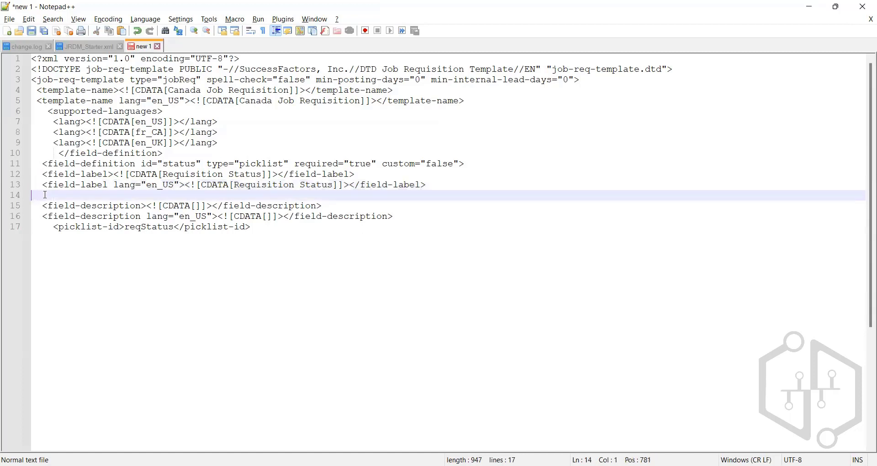
pyautogui.hotkey('ctrl', 'v')
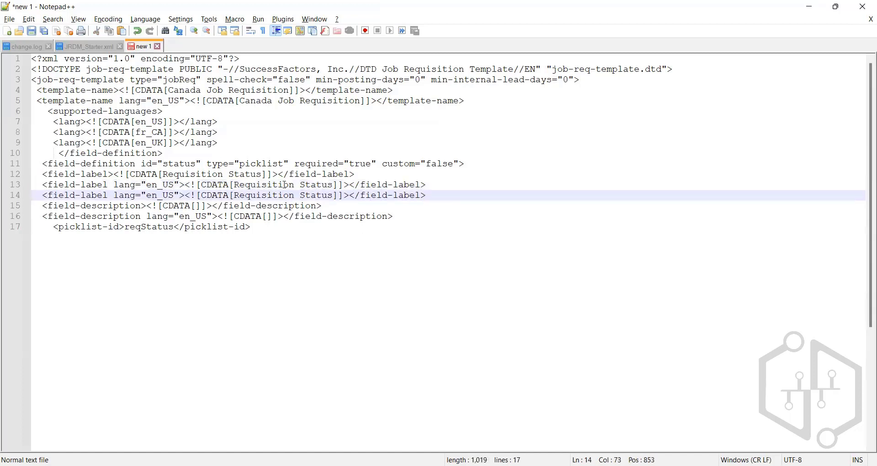
# Change the label text in the duplicated field-label line to "Req status".
pyautogui.click(333, 196)
pyautogui.press('BackSpace')
pyautogui.press('BackSpace')
pyautogui.press('BackSpace')
pyautogui.press('BackSpace')
pyautogui.press('BackSpace')
pyautogui.press('BackSpace')
pyautogui.press('BackSpace')
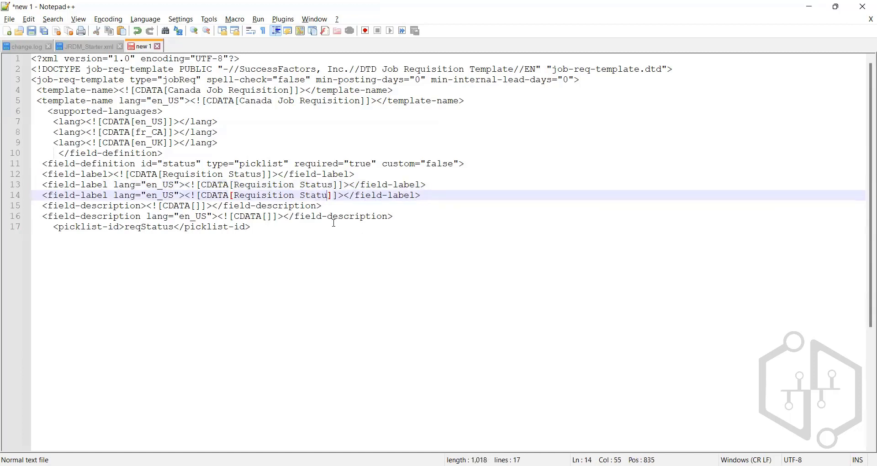
pyautogui.press('BackSpace')
pyautogui.press('BackSpace')
pyautogui.press('BackSpace')
pyautogui.press('BackSpace')
pyautogui.press('BackSpace')
pyautogui.press('BackSpace')
pyautogui.press('BackSpace')
pyautogui.press('BackSpace')
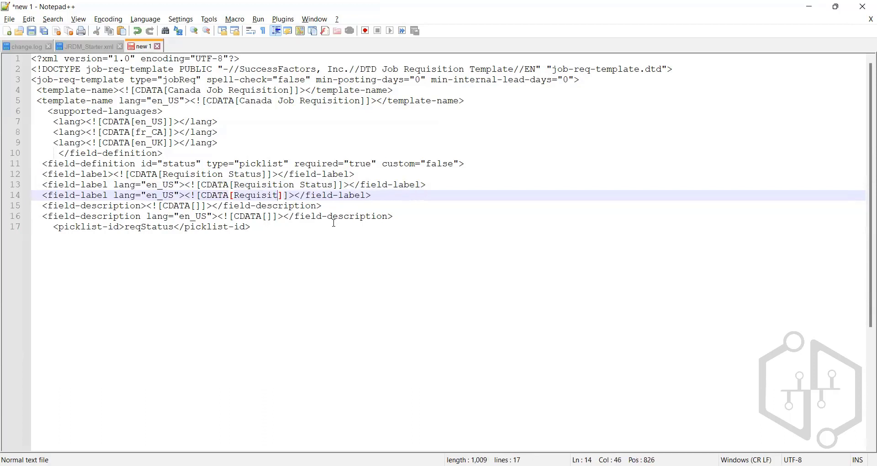
pyautogui.write('status')
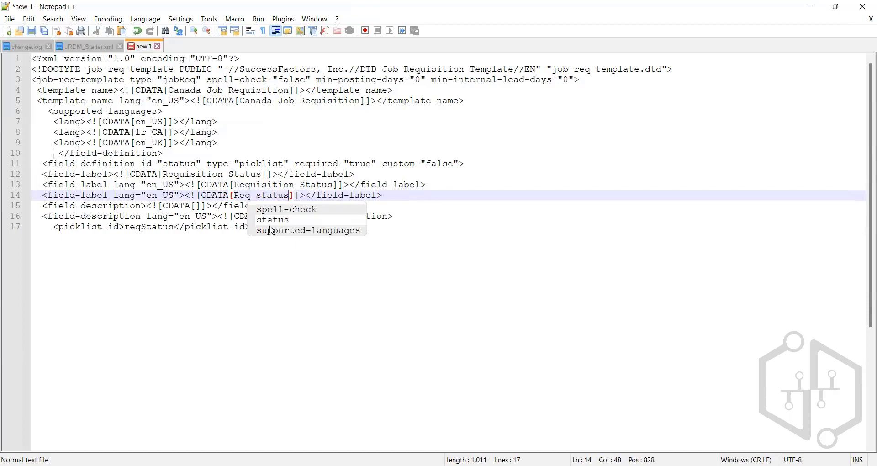
# Set the language code of the "Req status" field-label line to en_UK.
pyautogui.click(175, 196)
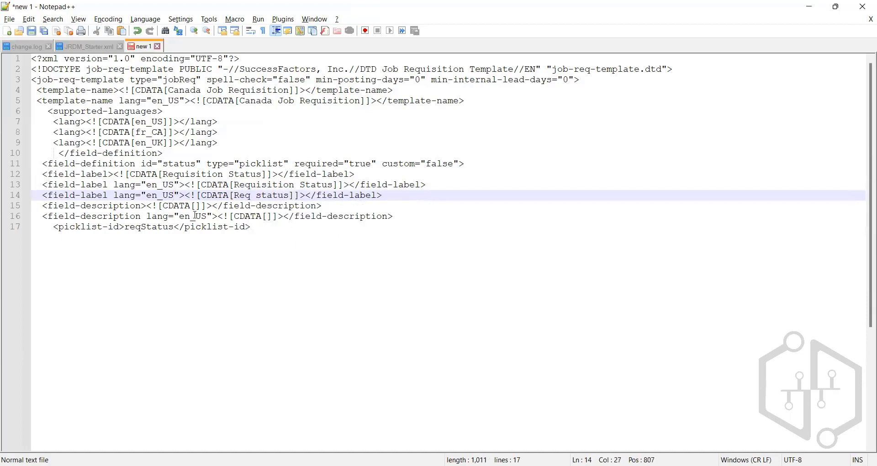
pyautogui.press('BackSpace')
pyautogui.write('K')
pyautogui.click(263, 195)
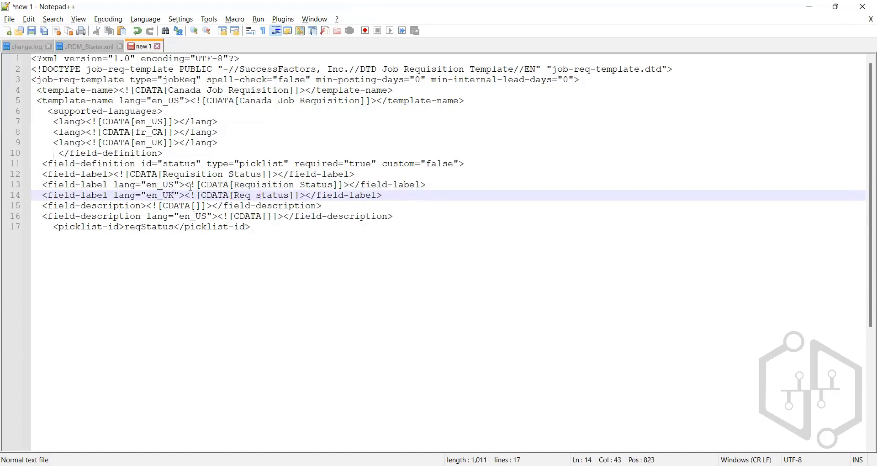
# Duplicate the en_UK field-label line onto a new line directly below it.
pyautogui.click(387, 192)
pyautogui.press('Return')
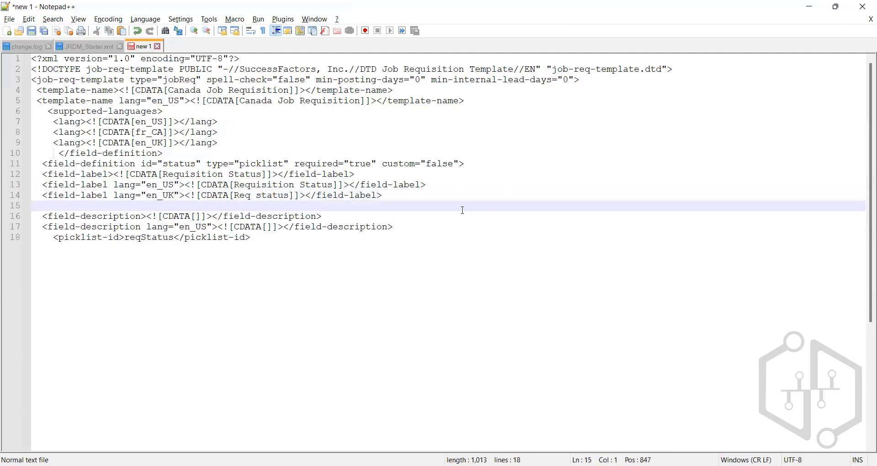
pyautogui.moveTo(388, 196); pyautogui.dragTo(32, 197)
pyautogui.hotkey('ctrl', 'c')
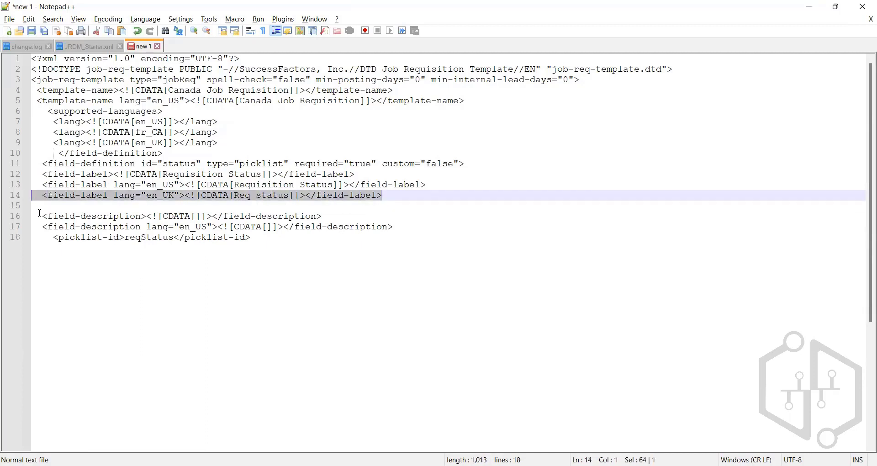
pyautogui.click(36, 206)
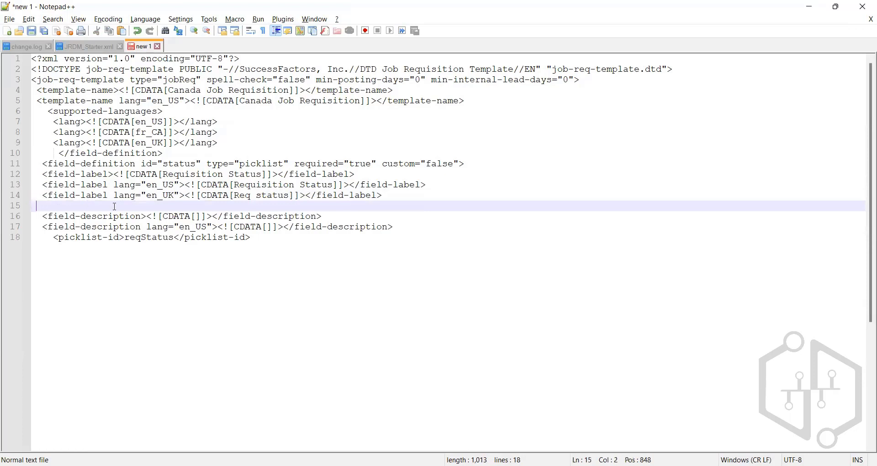
pyautogui.hotkey('ctrl', 'v')
# Clear the label text inside the second en_UK field-label line of the status field.
pyautogui.click(297, 206)
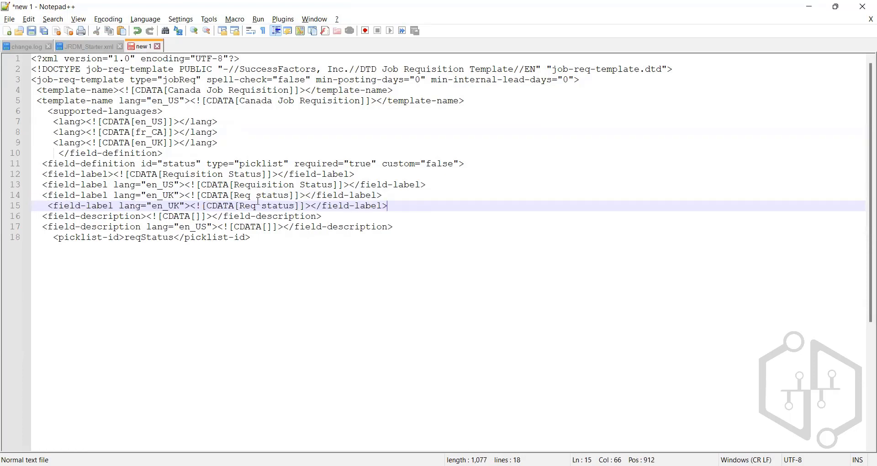
pyautogui.moveTo(297, 206); pyautogui.dragTo(241, 207)
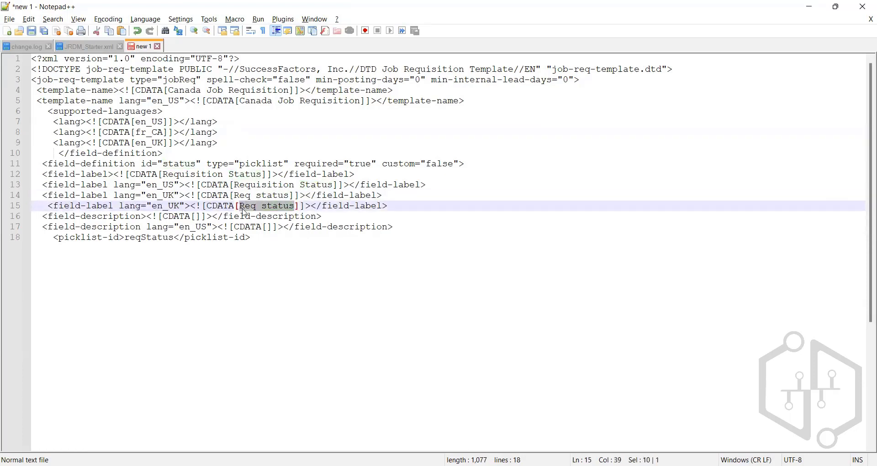
pyautogui.press('Delete')
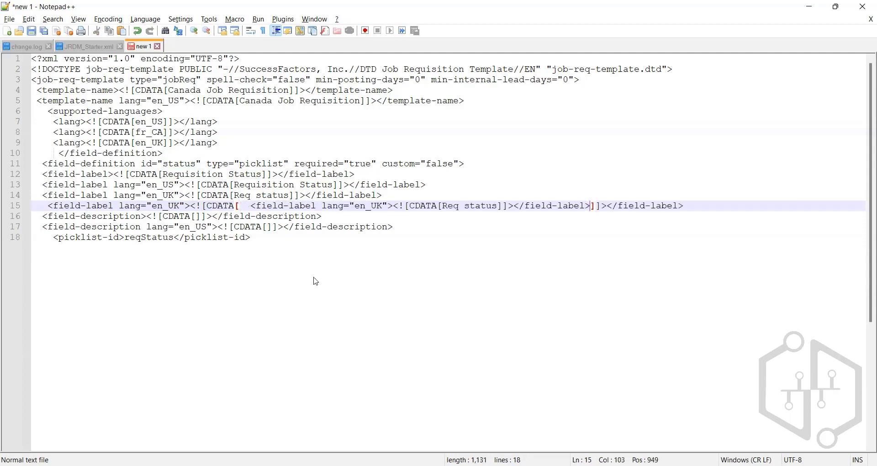
pyautogui.keyDown('shift'); pyautogui.click(241, 206); pyautogui.keyUp('shift')
pyautogui.press('Delete')
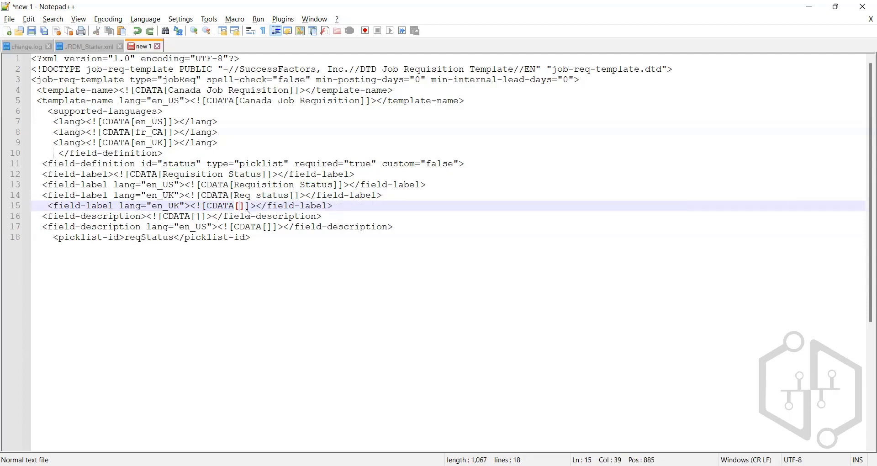
pyautogui.doubleClick(253, 197)
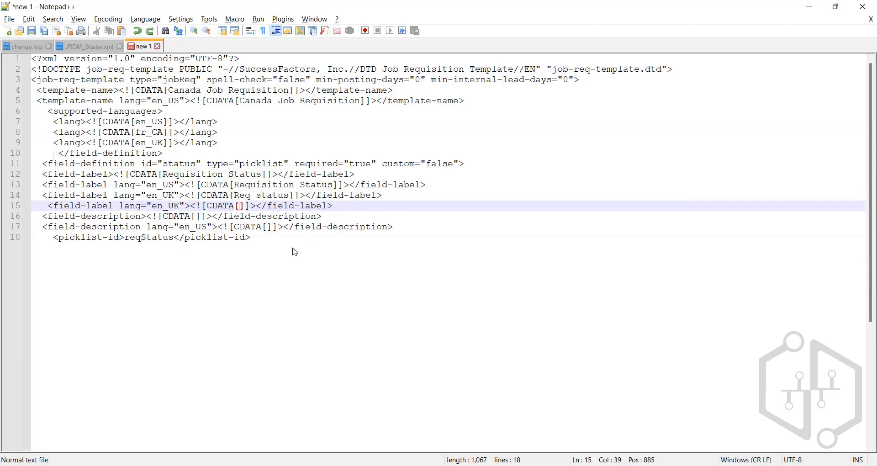
# Examine the picklist-id line of the status field and highlight its reqStatus value.
pyautogui.click(268, 241)
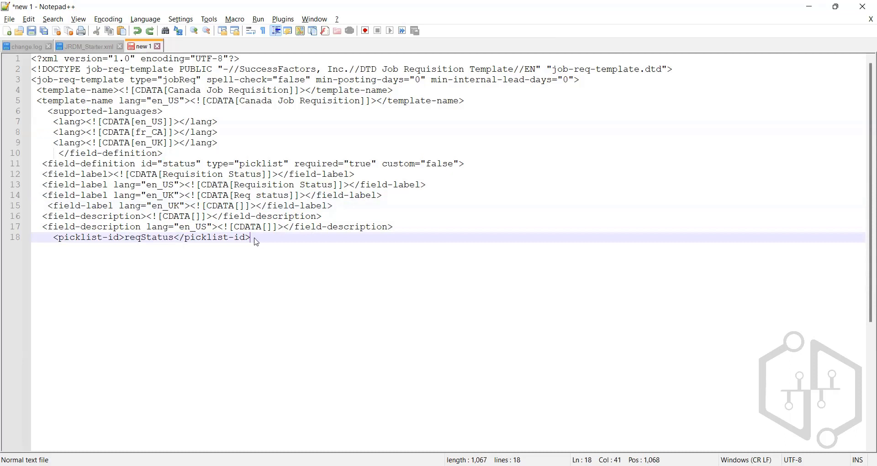
pyautogui.keyDown('shift'); pyautogui.click(37, 237); pyautogui.keyUp('shift')
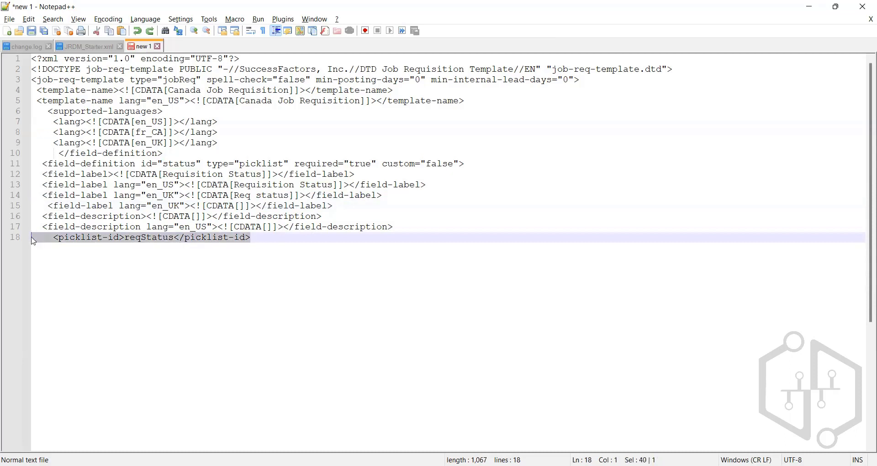
pyautogui.click(168, 242)
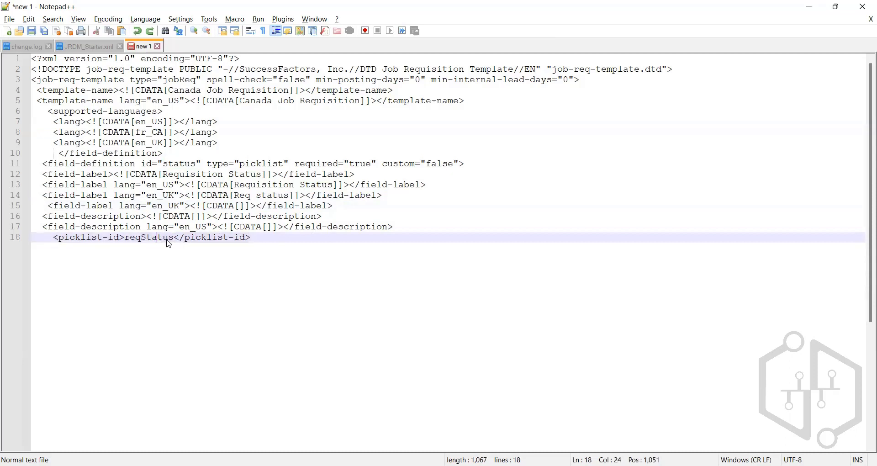
pyautogui.doubleClick(150, 241)
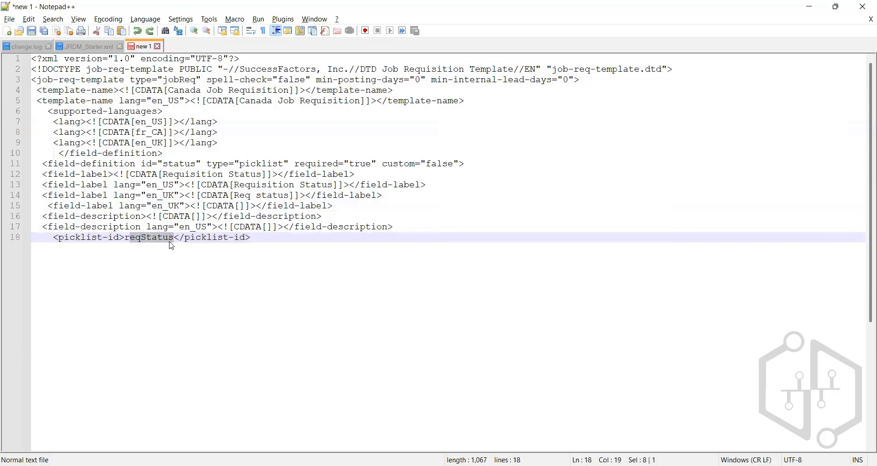
pyautogui.press('End')
pyautogui.moveTo(174, 241); pyautogui.dragTo(125, 243)
pyautogui.press('End')
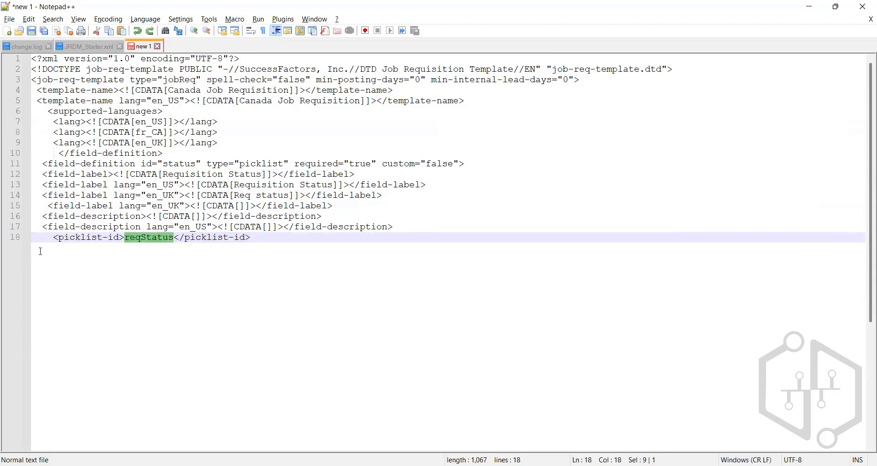
pyautogui.press('End')
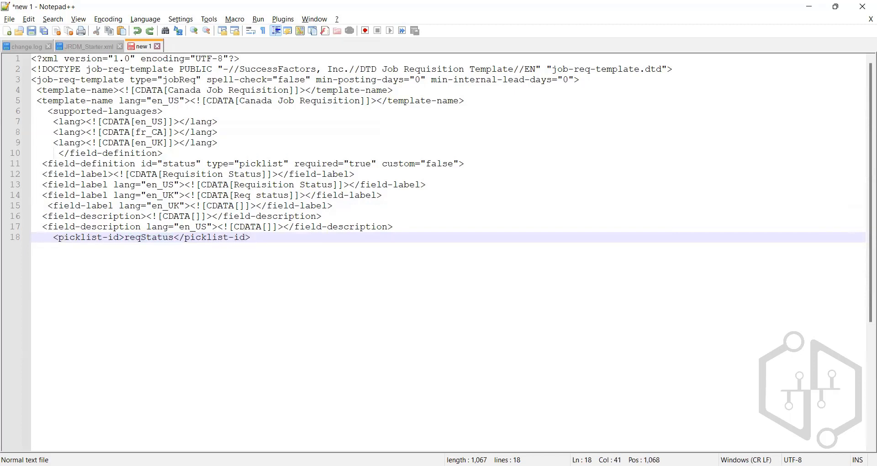
# Locate the field-definition with id "id" below the status field in JRDM_Starter.xml and highlight its id value.
pyautogui.hotkey('alt', 'Tab')
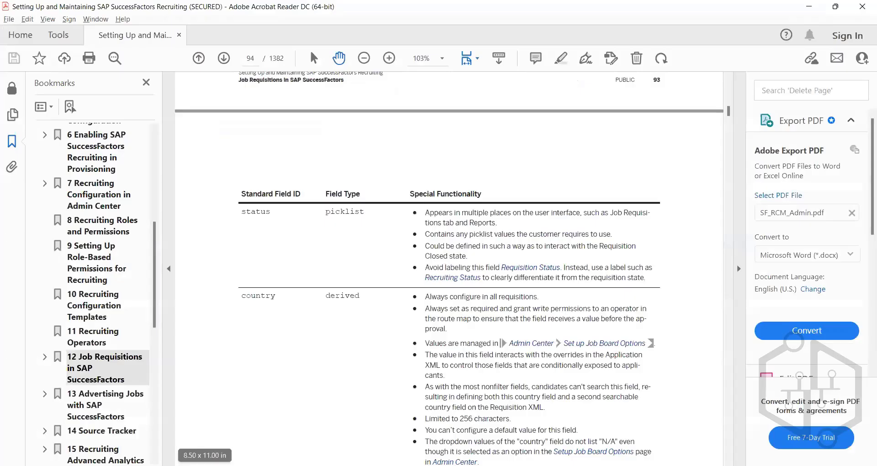
pyautogui.hotkey('alt', 'Tab')
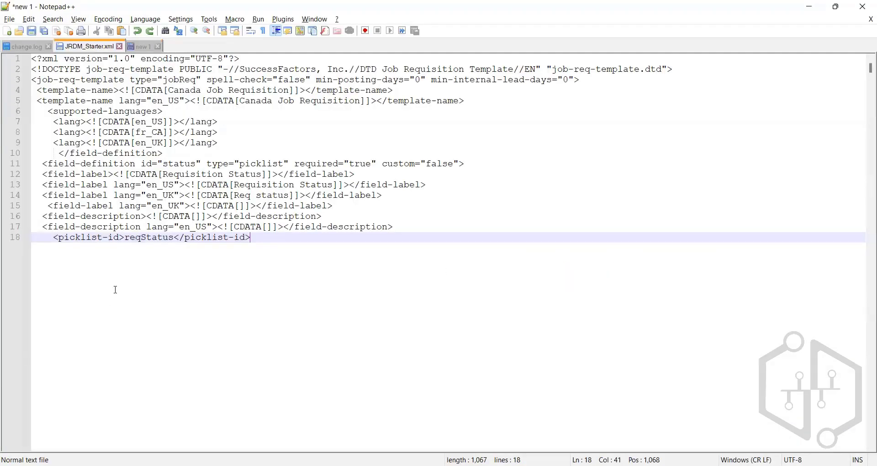
pyautogui.hotkey('ctrl', 'Tab')
pyautogui.press('Right')
pyautogui.scroll(-2, 180, 237)
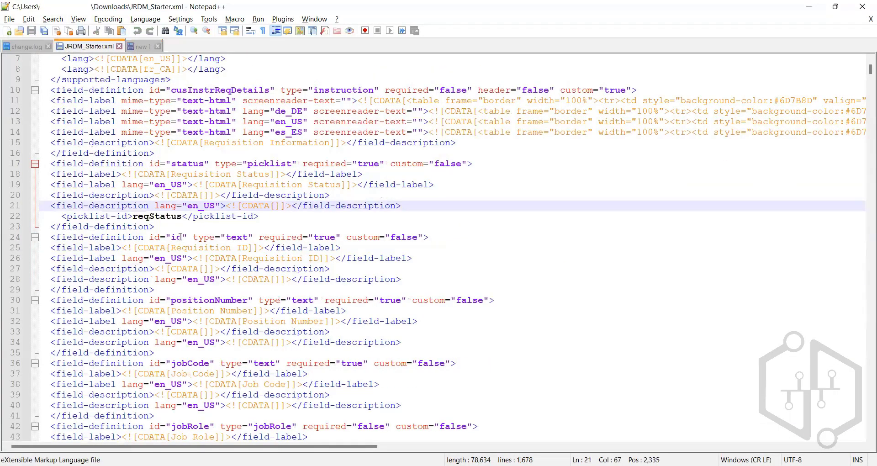
pyautogui.doubleClick(181, 236)
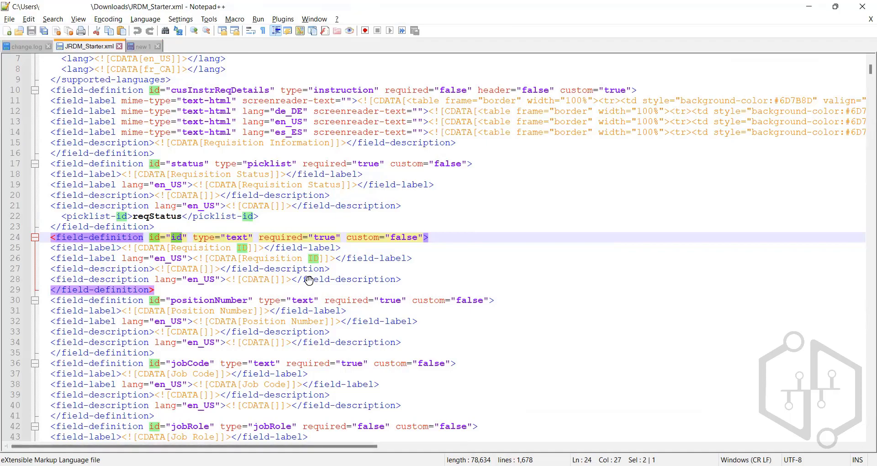
# Switch to the SAP Recruiting guide in Acrobat Reader and check the entry for the standard field id and its field type.
pyautogui.hotkey('alt', 'Tab')
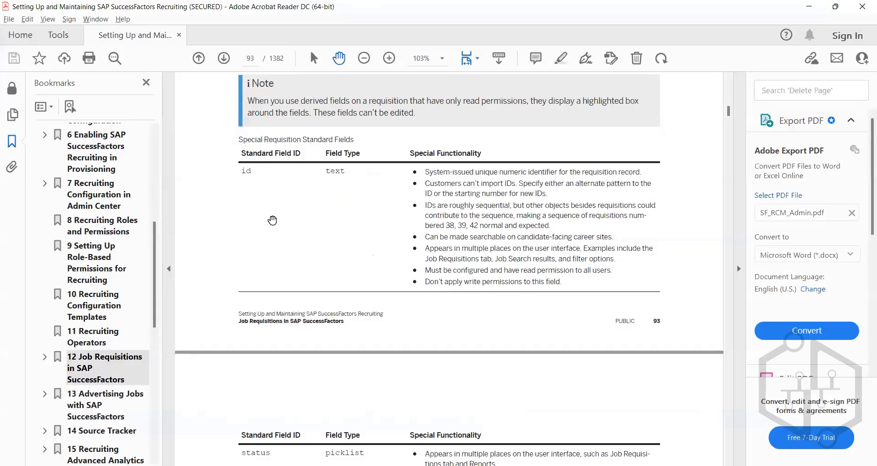
pyautogui.scroll(3, 252, 236)
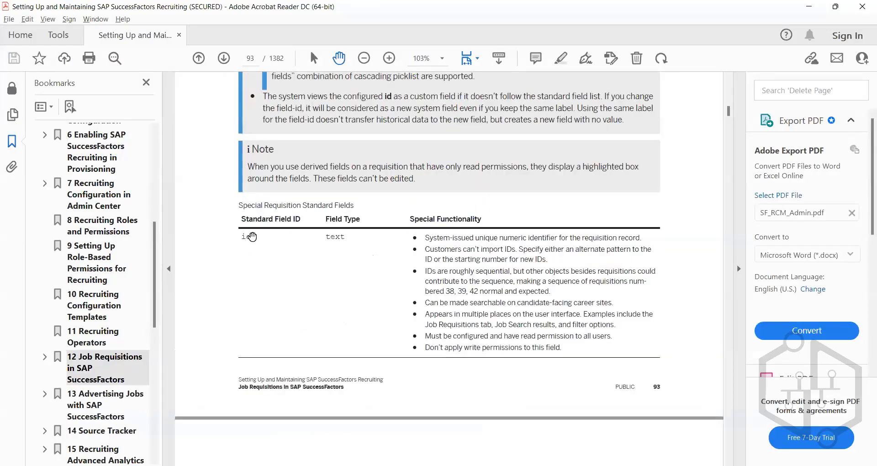
pyautogui.doubleClick(334, 239)
pyautogui.click(334, 239)
pyautogui.hotkey('alt', 'Tab')
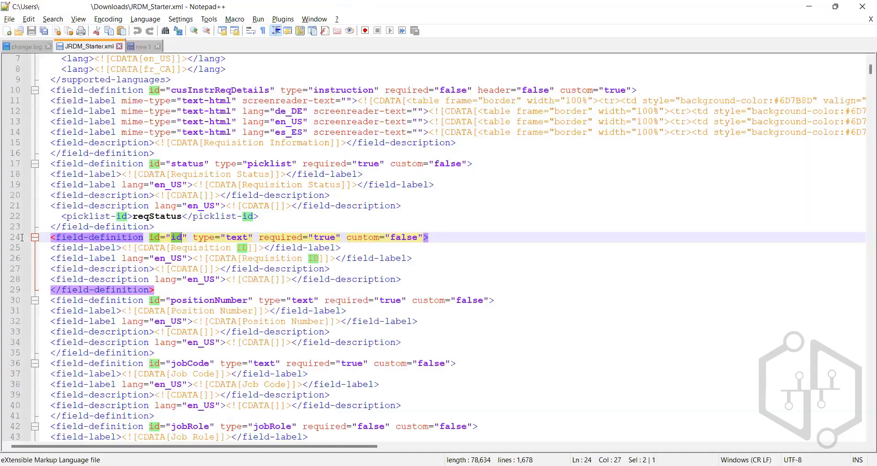
# Copy the status field's closing tag and the id field definition through its en_US description from JRDM_Starter.xml to below the picklist-id line in new 1.
pyautogui.moveTo(20, 279); pyautogui.dragTo(21, 232)
pyautogui.hotkey('ctrl', 'c')
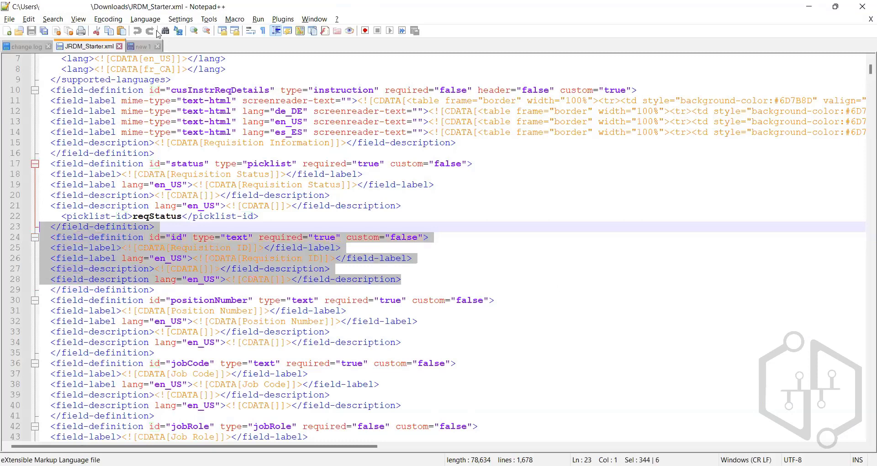
pyautogui.hotkey('ctrl', 'Tab')
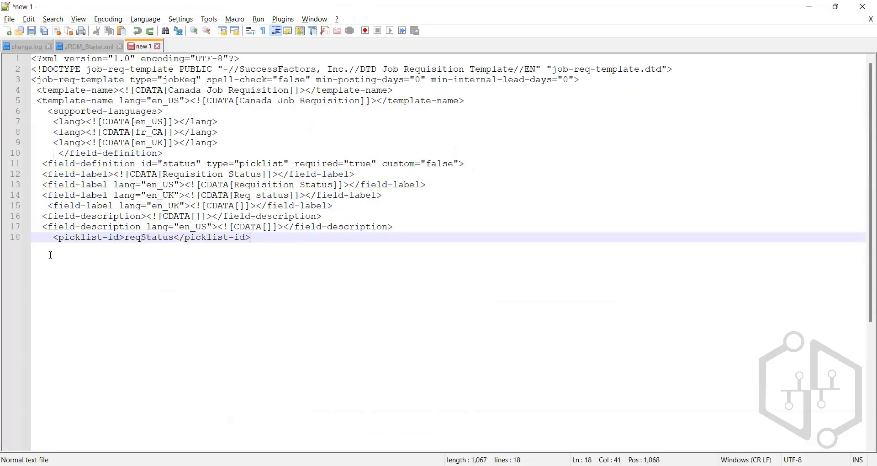
pyautogui.press('Return')
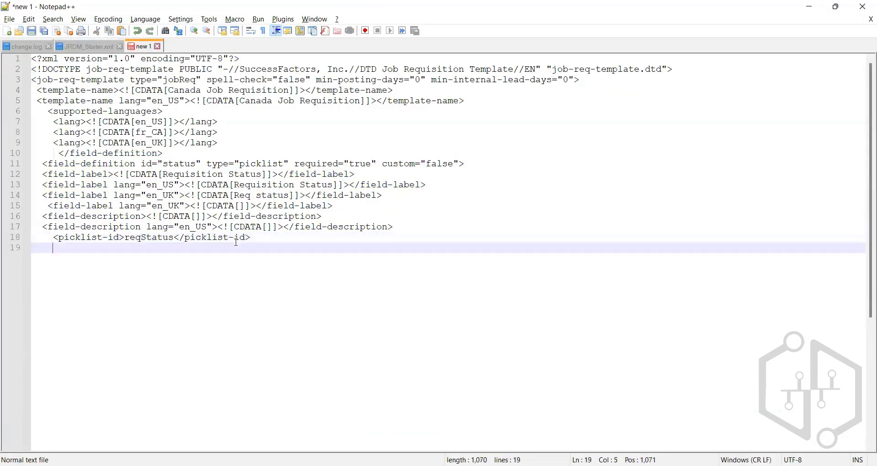
pyautogui.hotkey('ctrl', 'v')
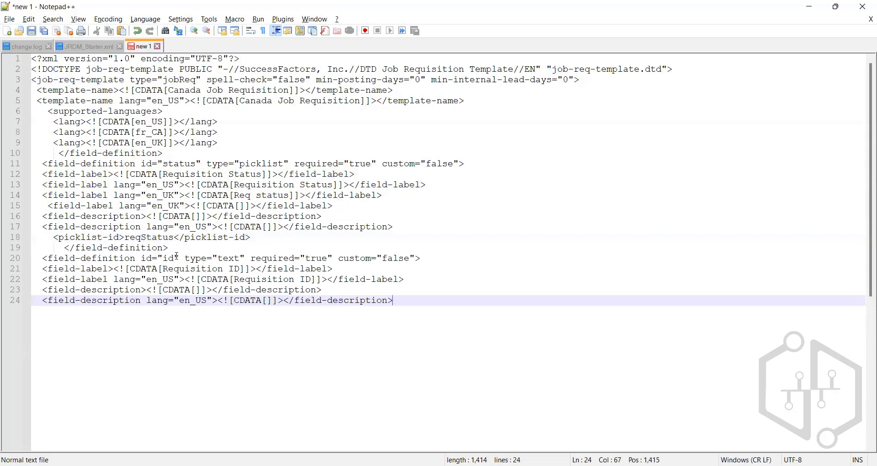
pyautogui.moveTo(167, 257); pyautogui.dragTo(170, 257)
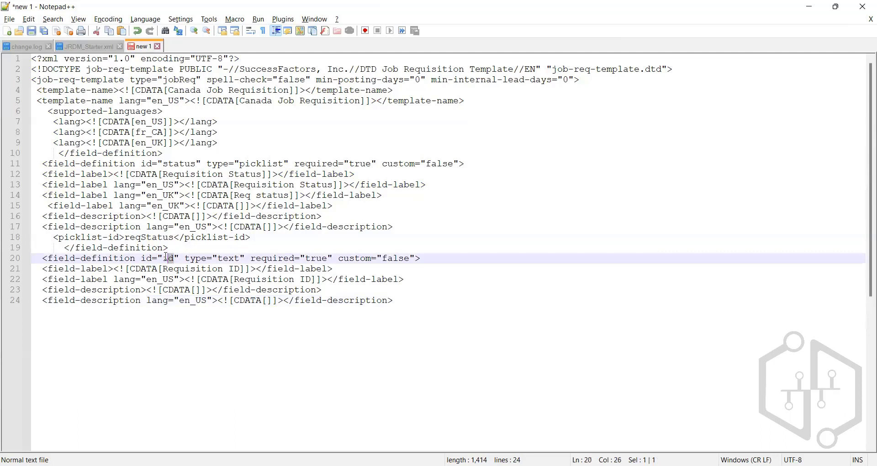
pyautogui.doubleClick(166, 257)
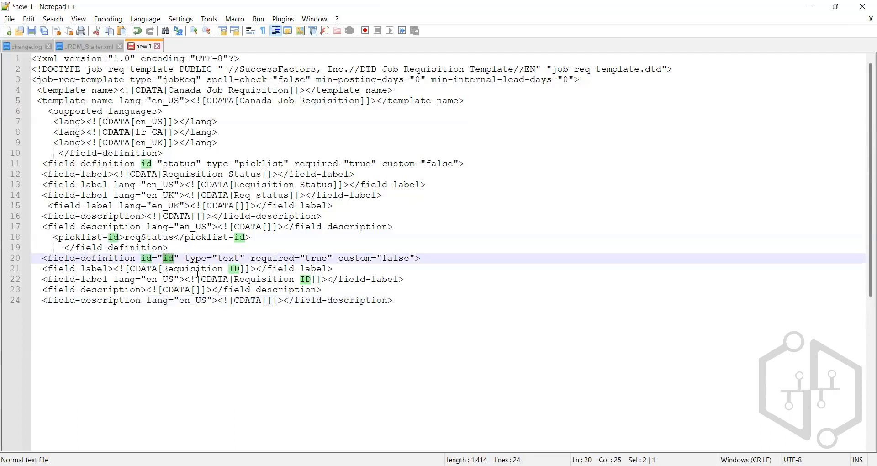
# Examine the id field definition's type, required and custom attributes, checking its entry in the SuccessFactors Recruiting guide.
pyautogui.doubleClick(228, 259)
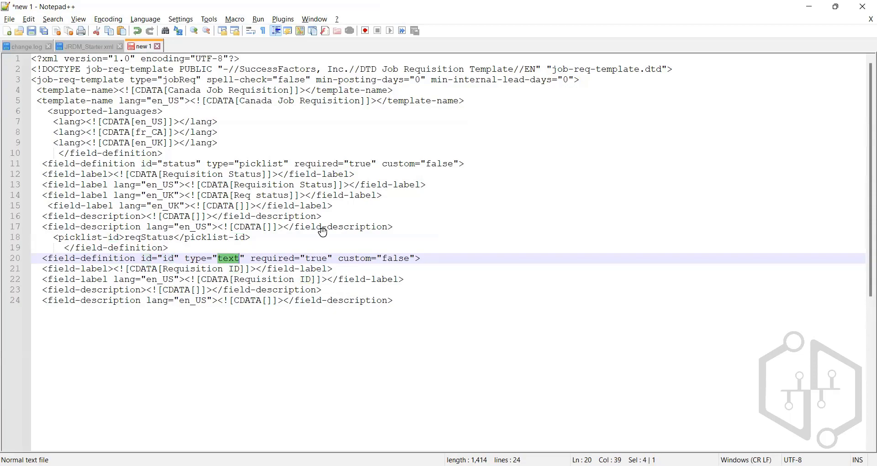
pyautogui.hotkey('alt', 'Tab')
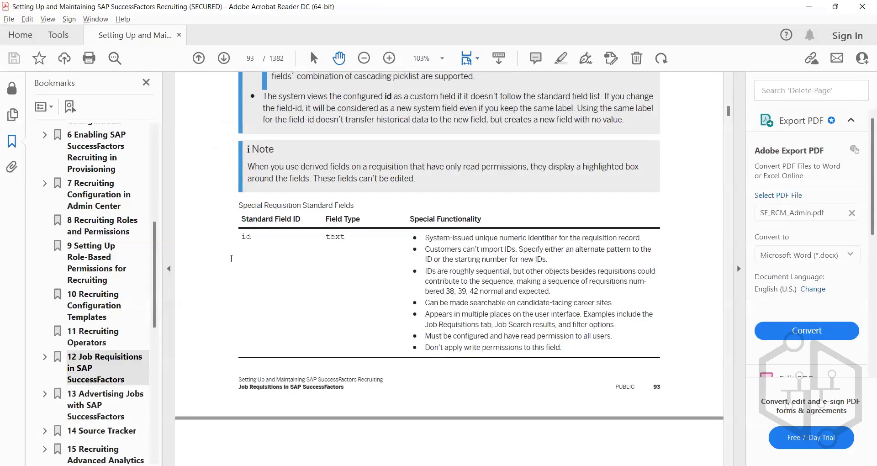
pyautogui.hotkey('alt', 'Tab')
pyautogui.click(231, 259)
pyautogui.moveTo(239, 259); pyautogui.dragTo(218, 258)
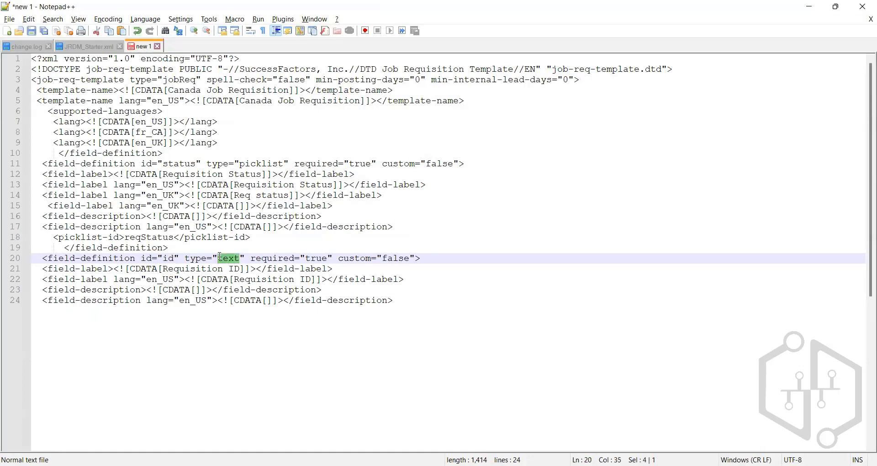
pyautogui.click(274, 258)
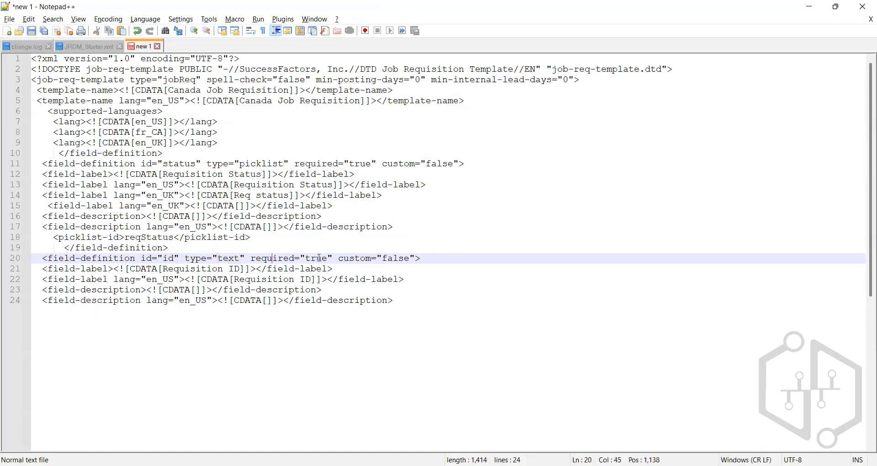
pyautogui.doubleClick(307, 258)
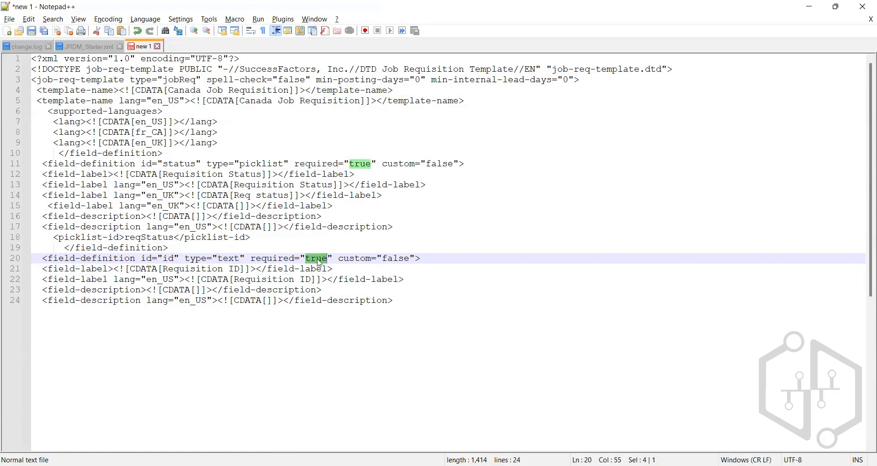
pyautogui.click(394, 259)
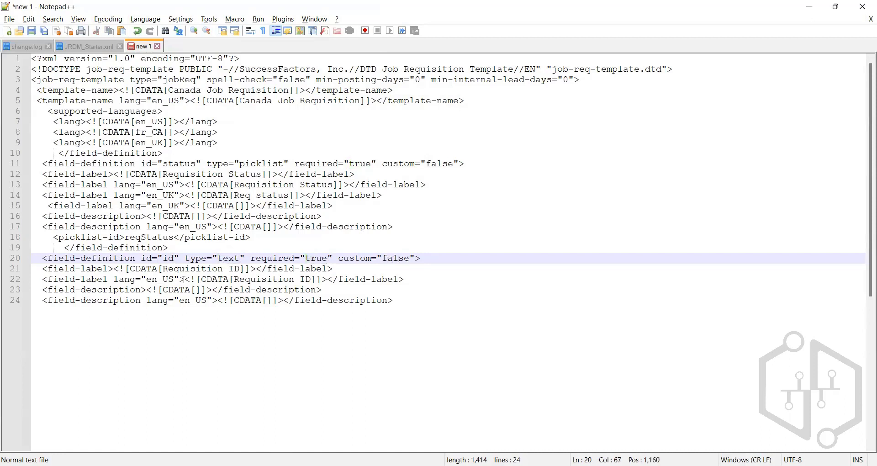
pyautogui.doubleClick(386, 258)
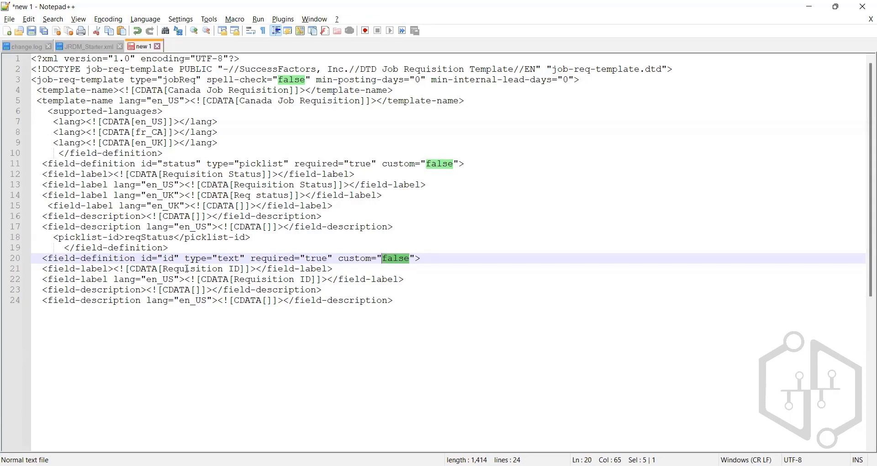
# Shorten the id field's default label to "Req ID" and insert a copy of the en_UK "Req status" label line below its en_US label.
pyautogui.moveTo(224, 270); pyautogui.dragTo(180, 274)
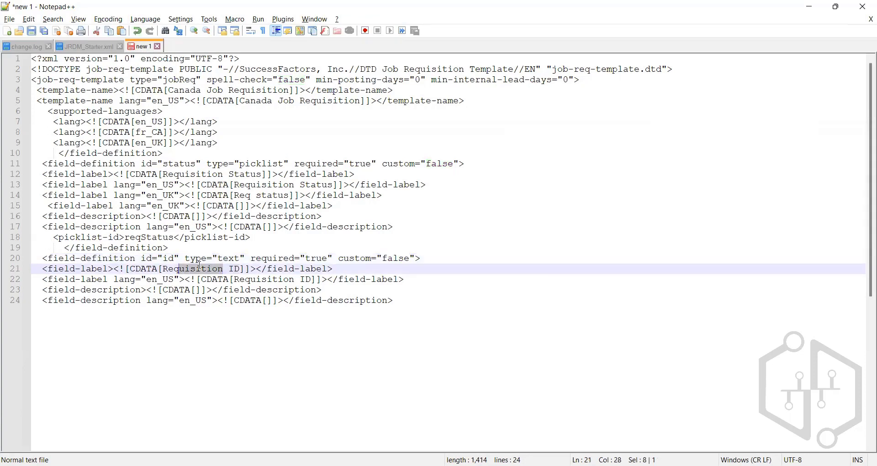
pyautogui.press('Delete')
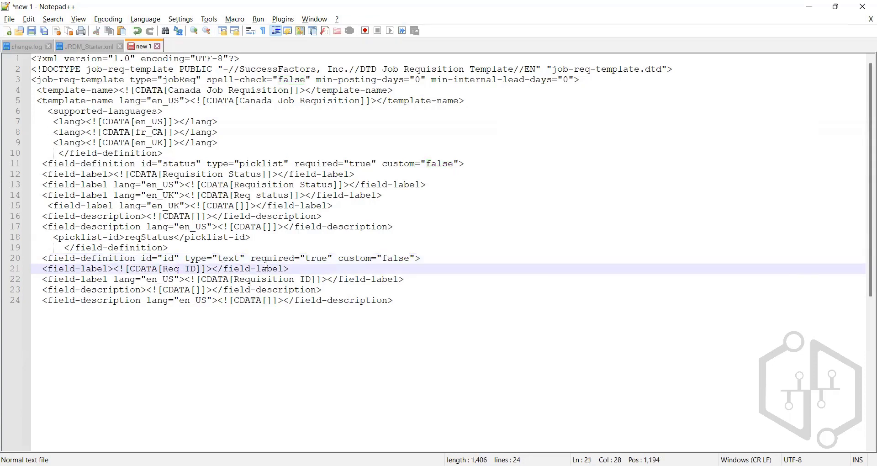
pyautogui.click(410, 280)
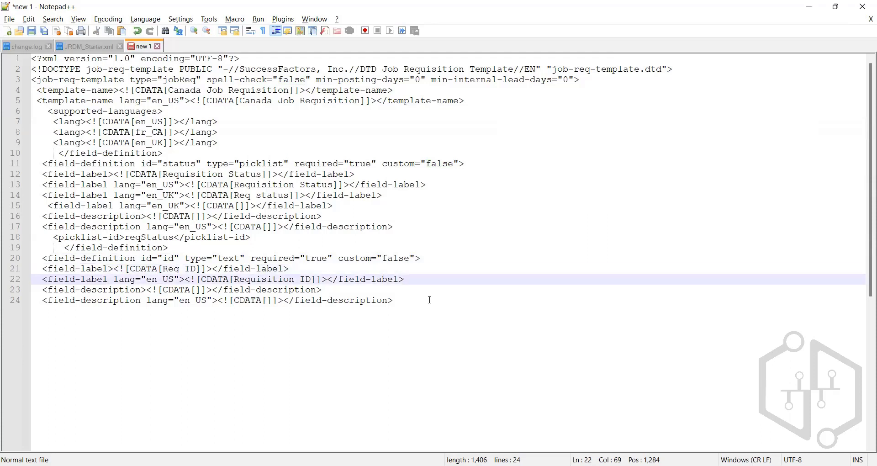
pyautogui.press('Return')
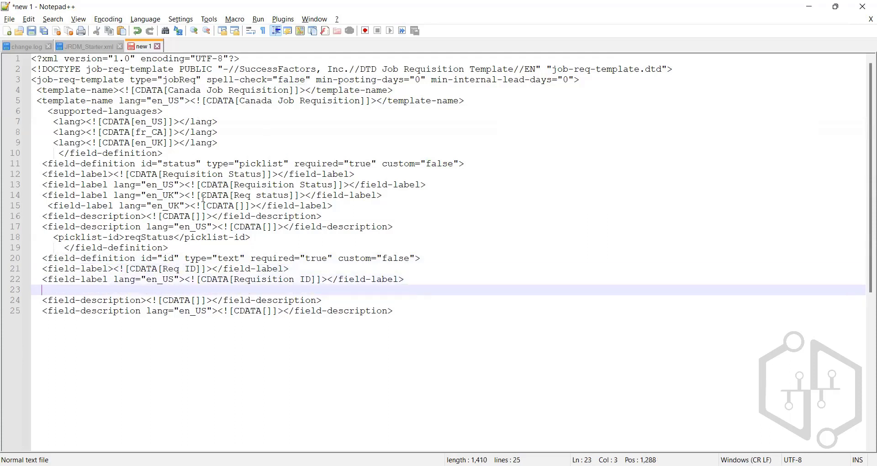
pyautogui.moveTo(383, 196); pyautogui.dragTo(17, 202)
pyautogui.hotkey('ctrl', 'c')
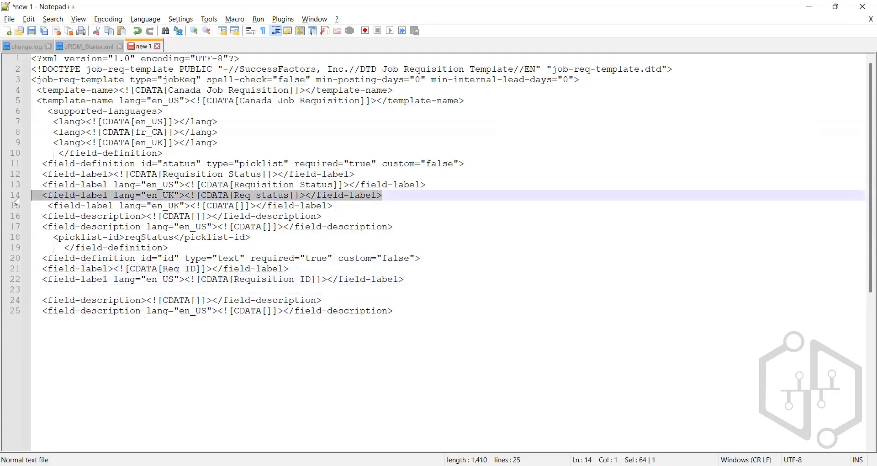
pyautogui.click(40, 286)
pyautogui.hotkey('ctrl', 'v')
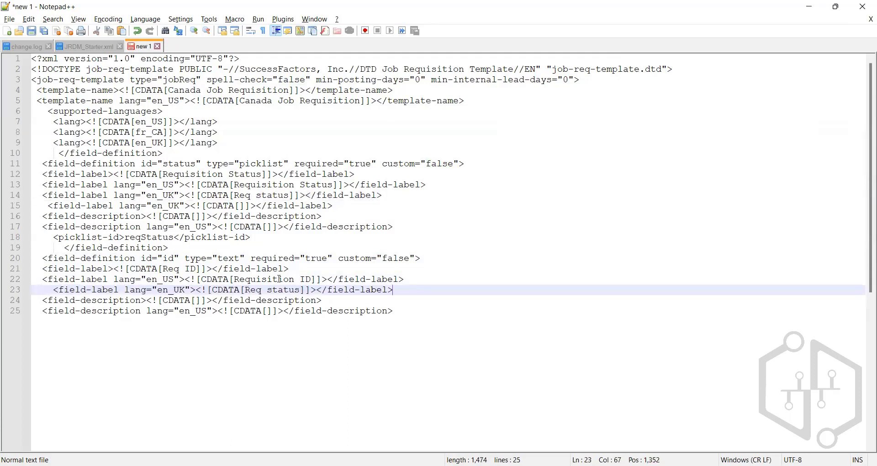
pyautogui.moveTo(300, 290); pyautogui.dragTo(241, 290)
pyautogui.hotkey('ctrl', 'End')
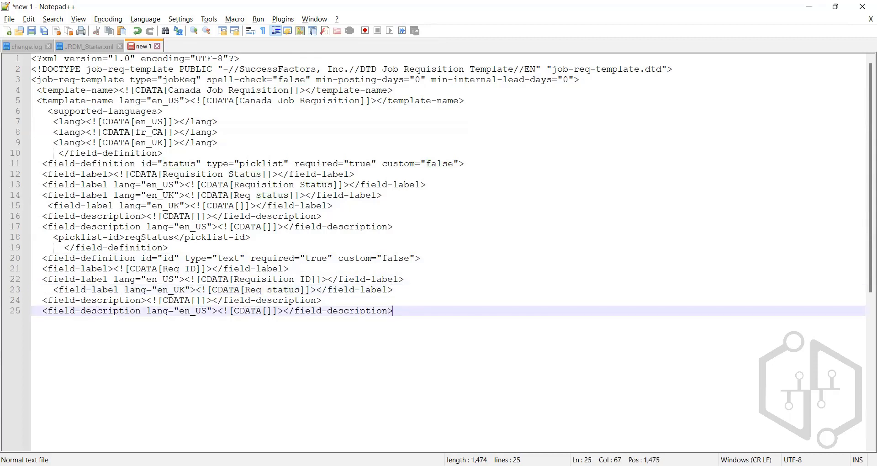
# Review the field definitions that follow the id field in JRDM_Starter.xml.
pyautogui.click(87, 47)
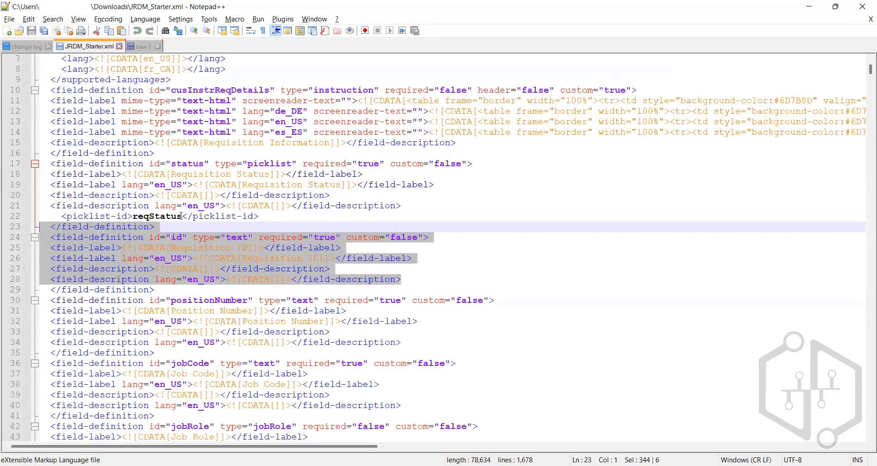
pyautogui.scroll(-5, 202, 153)
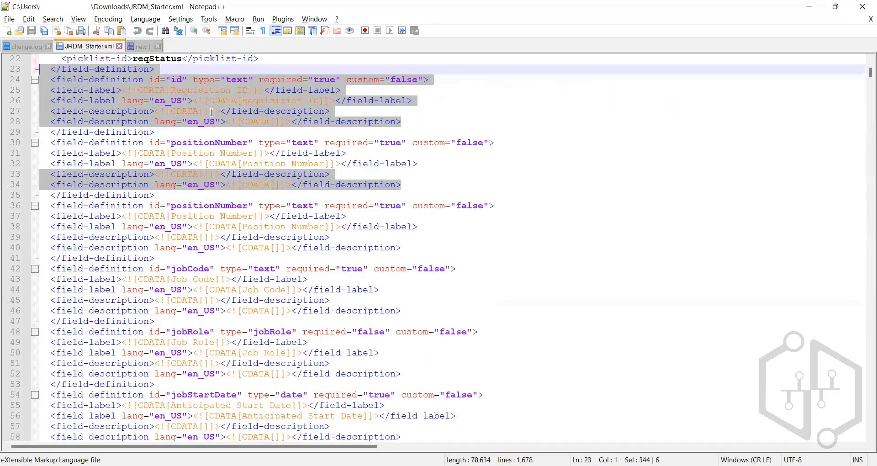
pyautogui.scroll(-2, 212, 112)
pyautogui.scroll(-8, 336, 171)
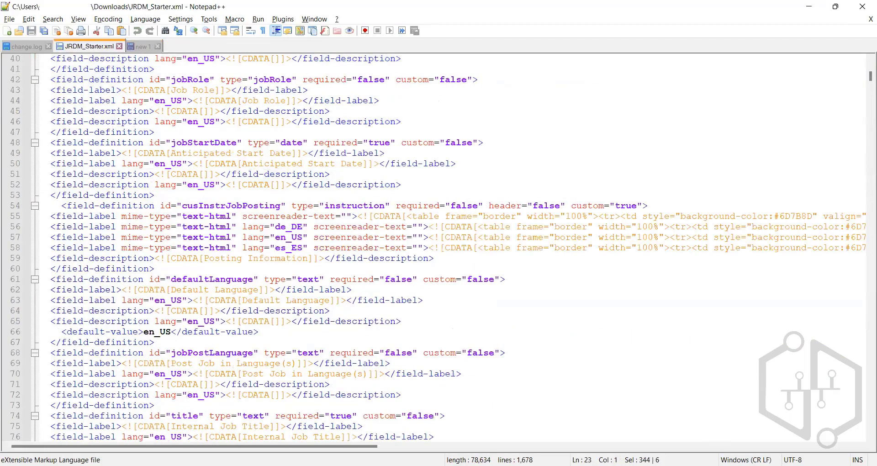
# Switch to the SuccessFactors Recruiting guide in Adobe Acrobat Reader and review the special requisition standard fields, their types and special functionality.
pyautogui.hotkey('alt', 'Tab')
pyautogui.scroll(-8, 264, 296)
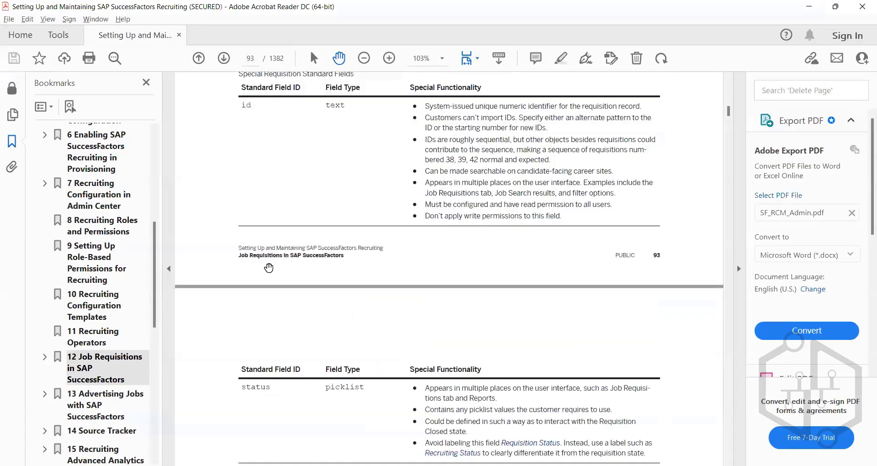
pyautogui.scroll(-10, 279, 267)
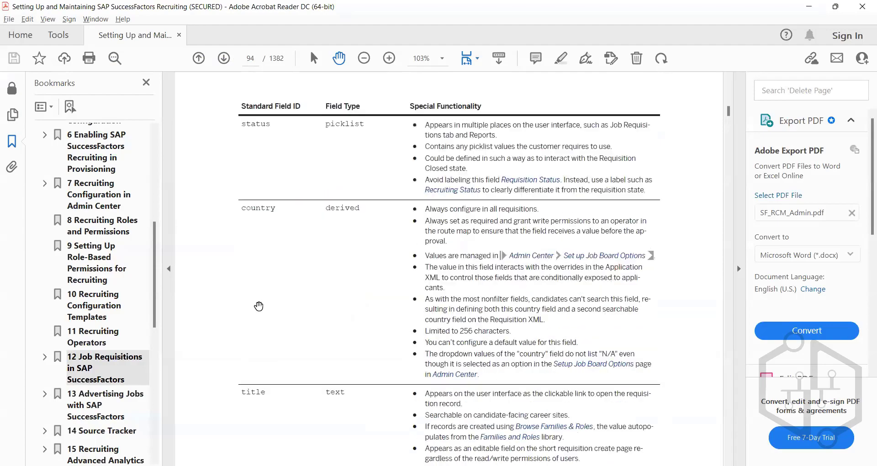
pyautogui.scroll(-10, 279, 285)
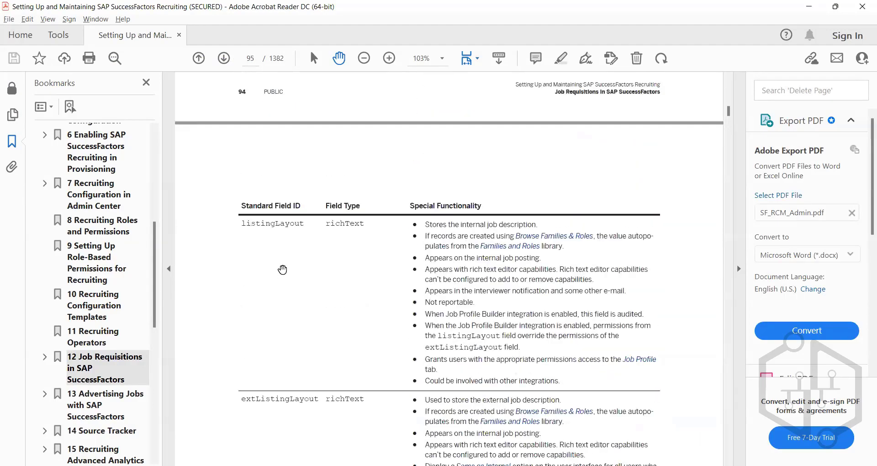
pyautogui.scroll(-10, 285, 286)
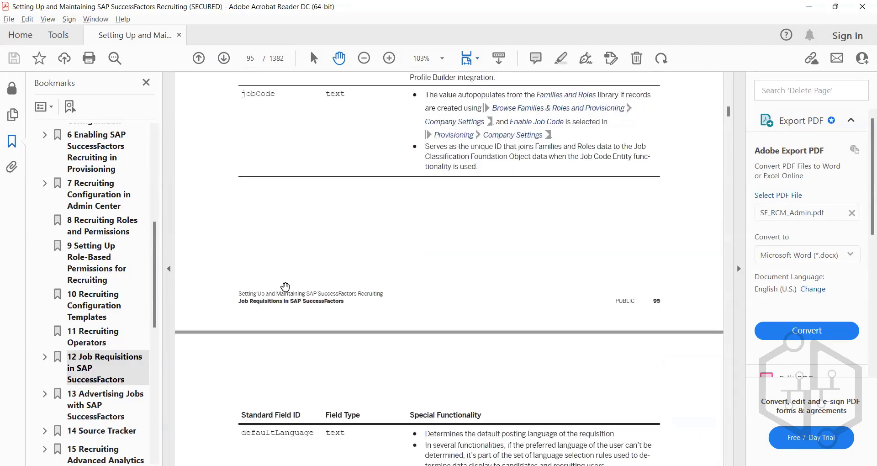
pyautogui.scroll(-10, 287, 285)
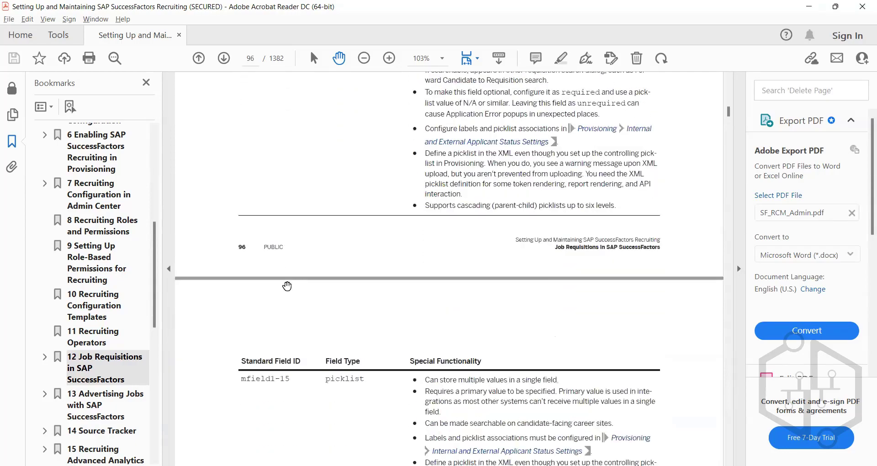
pyautogui.scroll(-10, 287, 286)
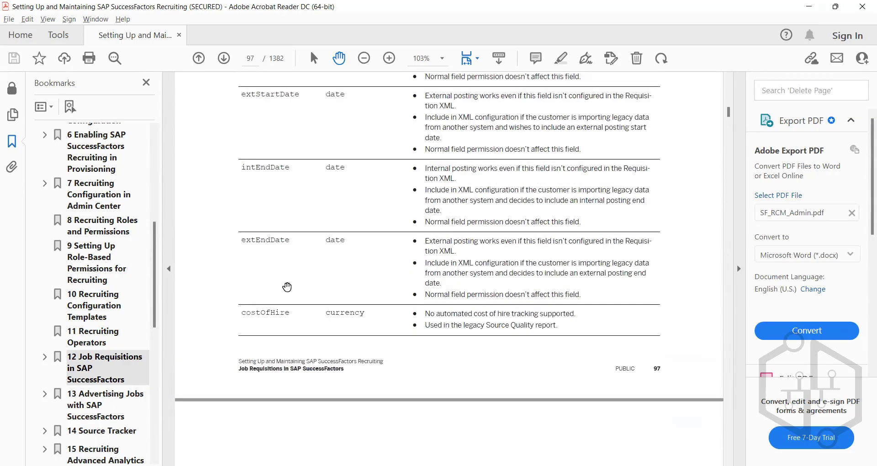
pyautogui.scroll(-5, 287, 286)
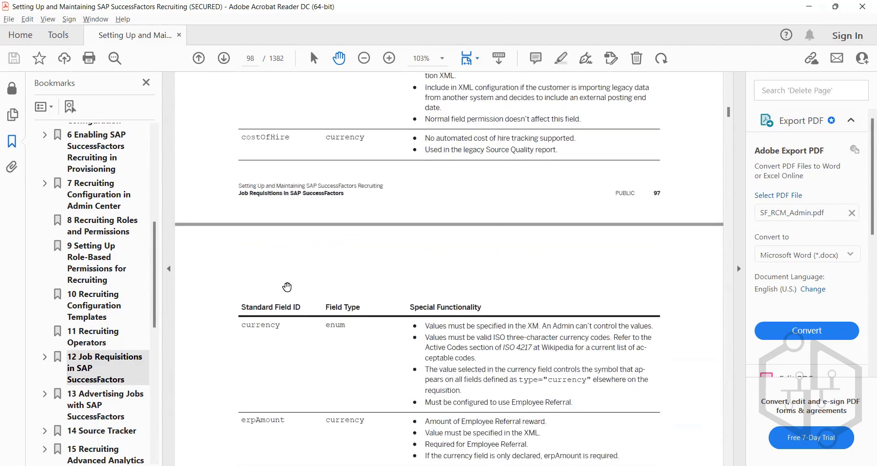
pyautogui.scroll(-8, 287, 287)
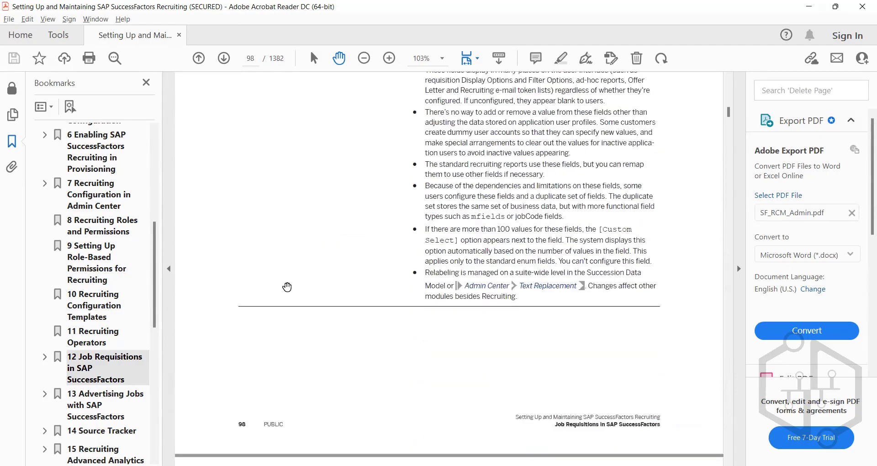
pyautogui.scroll(8, 287, 286)
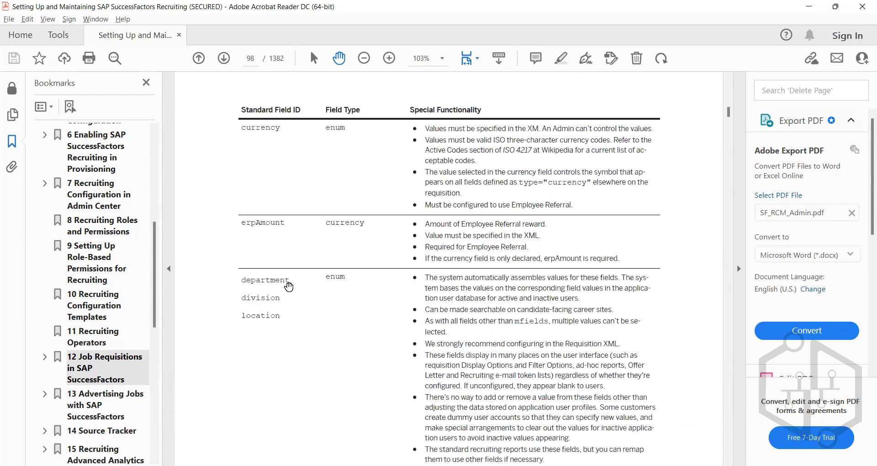
pyautogui.scroll(14, 289, 287)
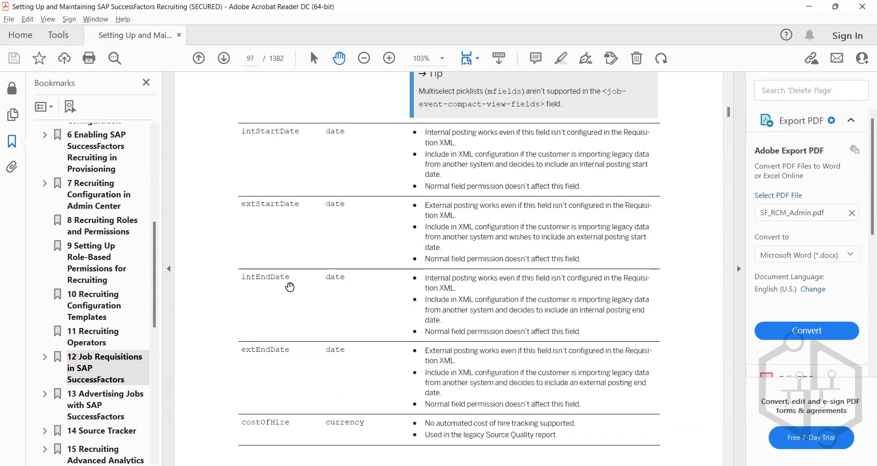
pyautogui.scroll(15, 290, 286)
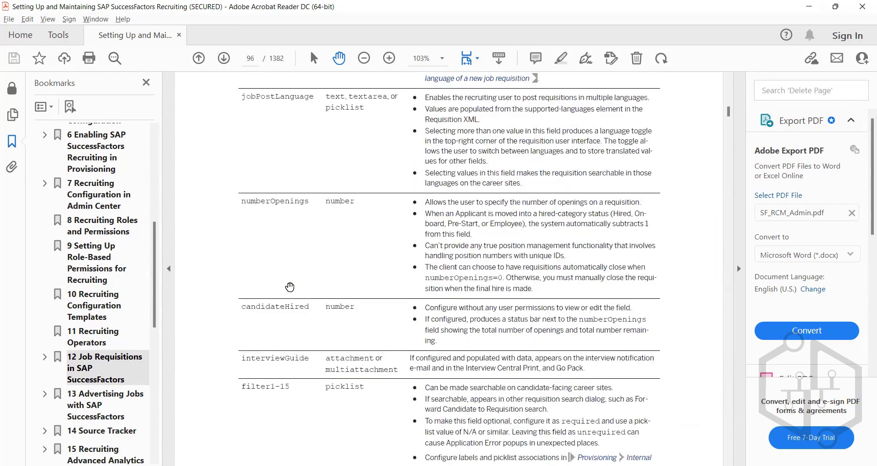
pyautogui.scroll(-10, 289, 287)
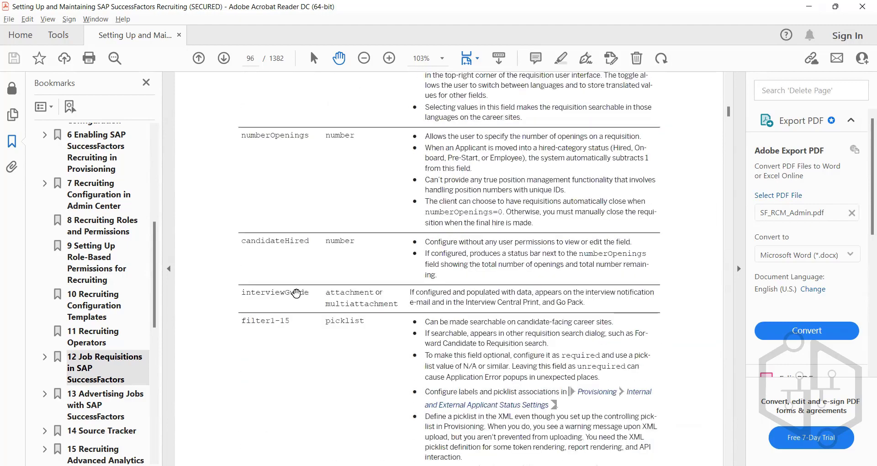
pyautogui.scroll(-15, 298, 293)
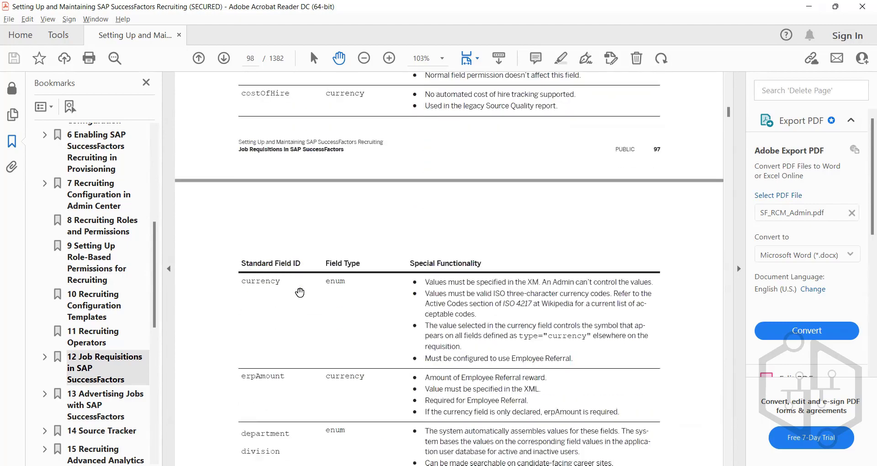
pyautogui.scroll(-12, 301, 292)
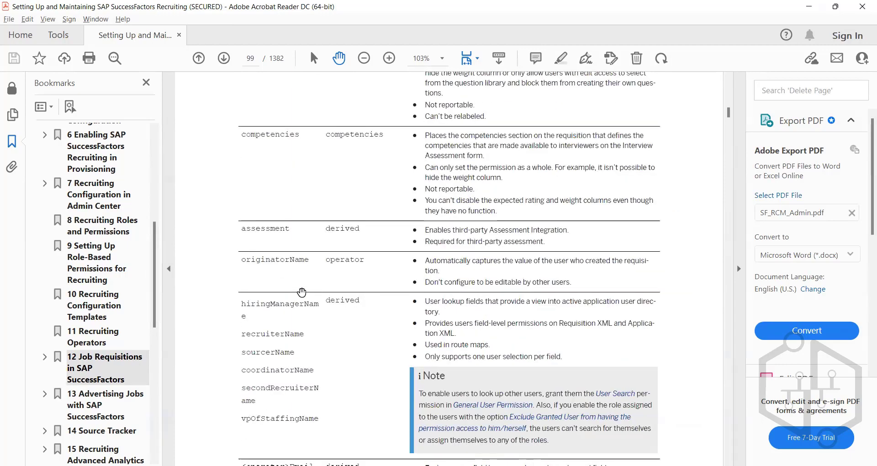
pyautogui.scroll(-8, 301, 290)
pyautogui.scroll(-10, 306, 297)
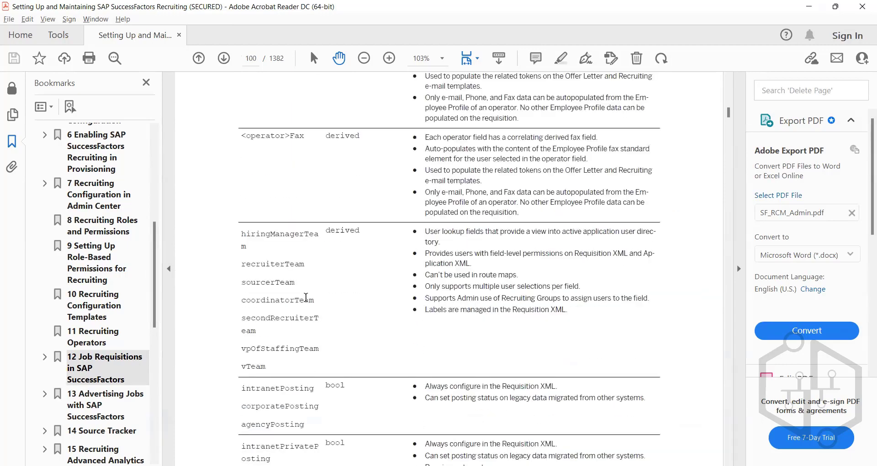
pyautogui.scroll(-4, 307, 299)
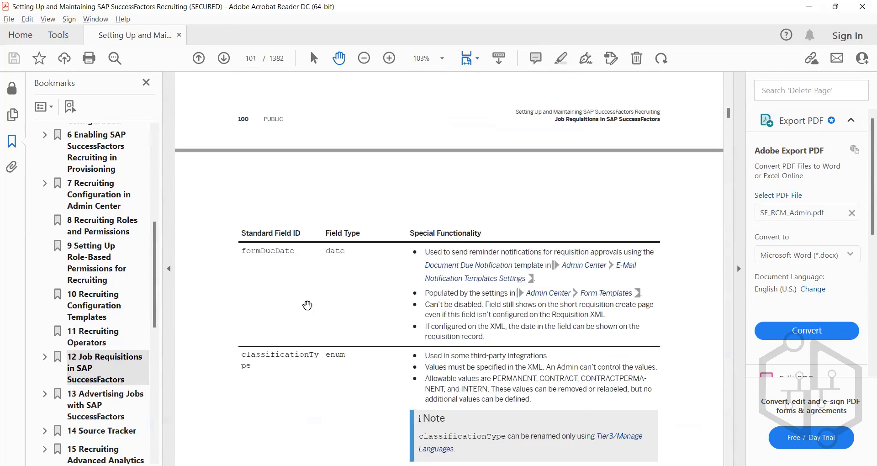
pyautogui.scroll(15, 307, 305)
pyautogui.scroll(8, 314, 311)
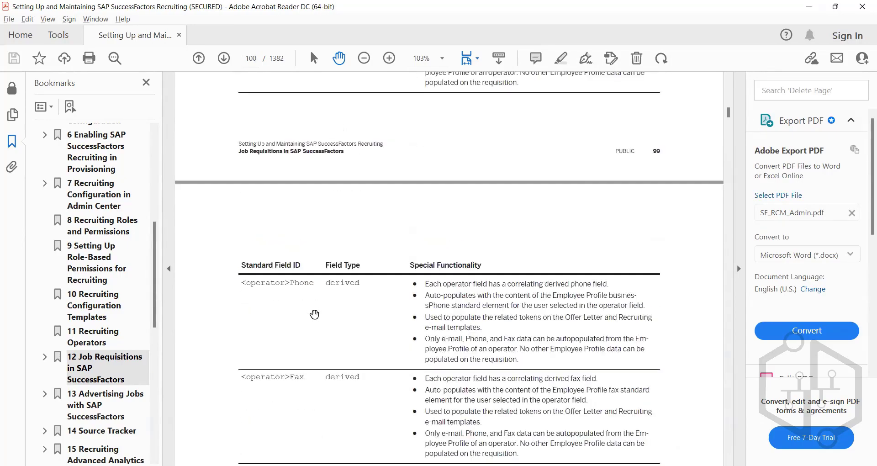
pyautogui.scroll(10, 315, 316)
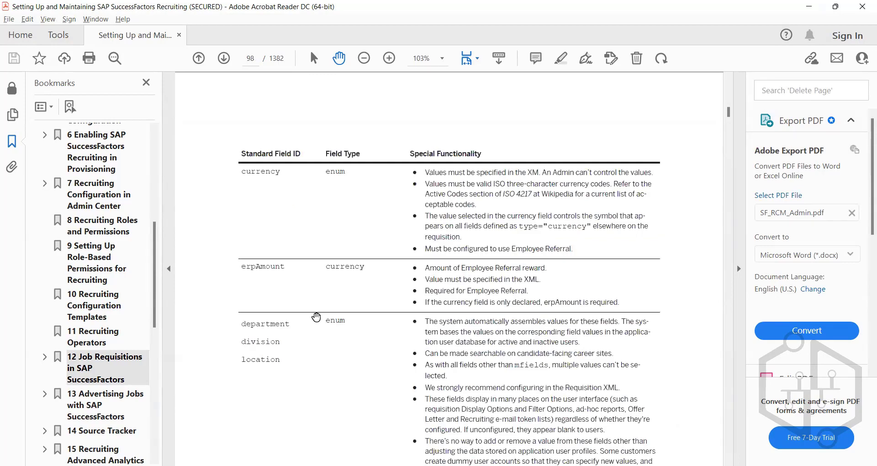
# Go back through the guide's standard field table to the jobRole and jobCode entries and review their types and special functionality.
pyautogui.scroll(18, 316, 316)
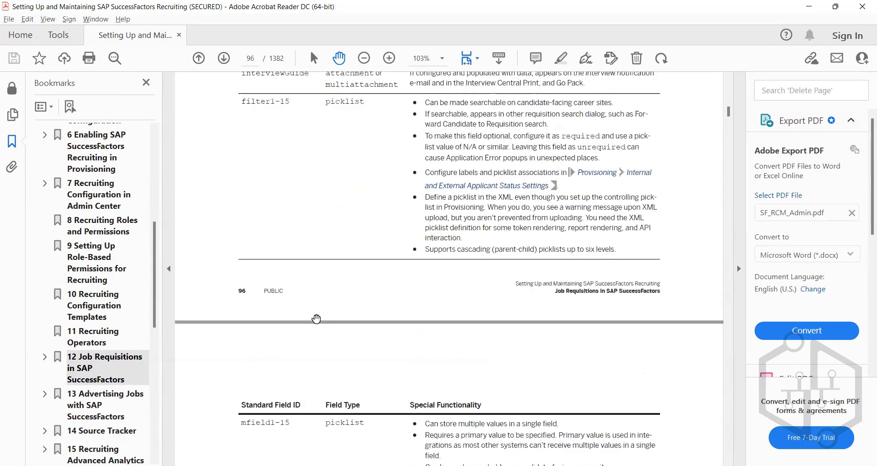
pyautogui.scroll(12, 316, 318)
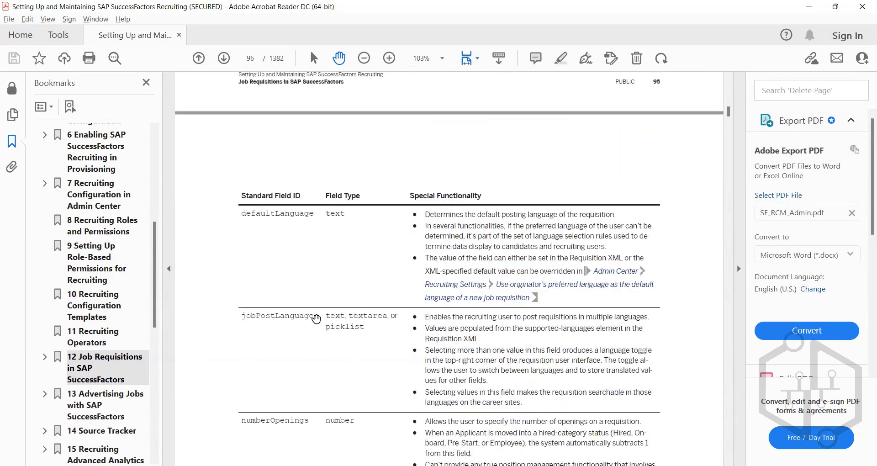
pyautogui.scroll(4, 316, 318)
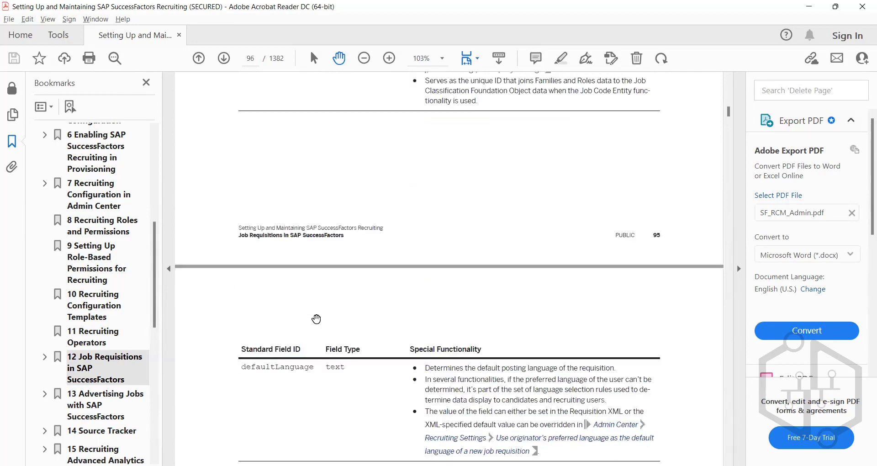
pyautogui.scroll(12, 316, 318)
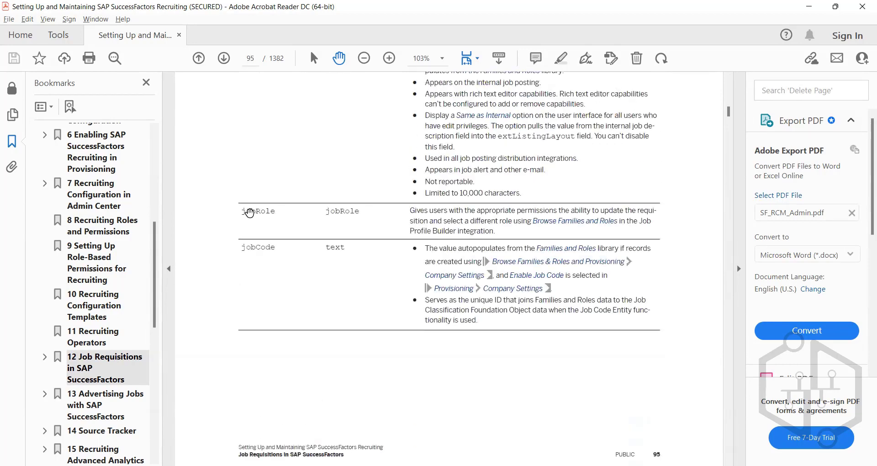
pyautogui.scroll(-1, 250, 213)
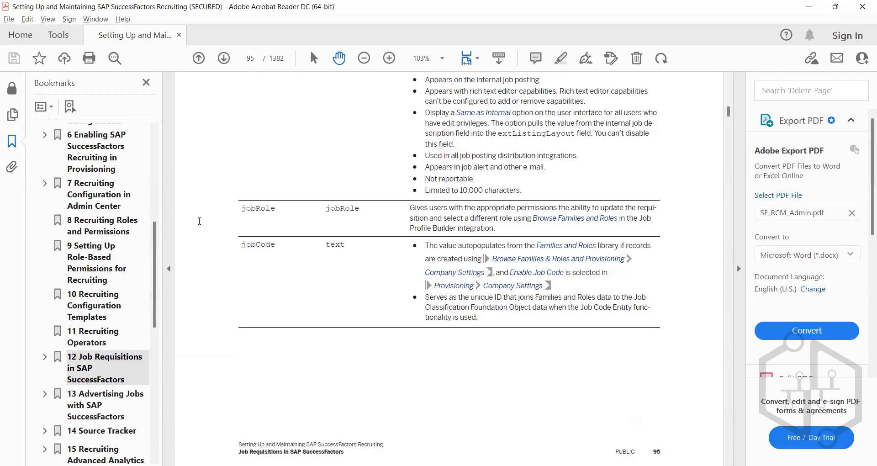
# Switch to JRDM_Starter.xml in Notepad++ and review its field definitions from jobCode through the object-type and budgeted fields.
pyautogui.hotkey('alt', 'Tab')
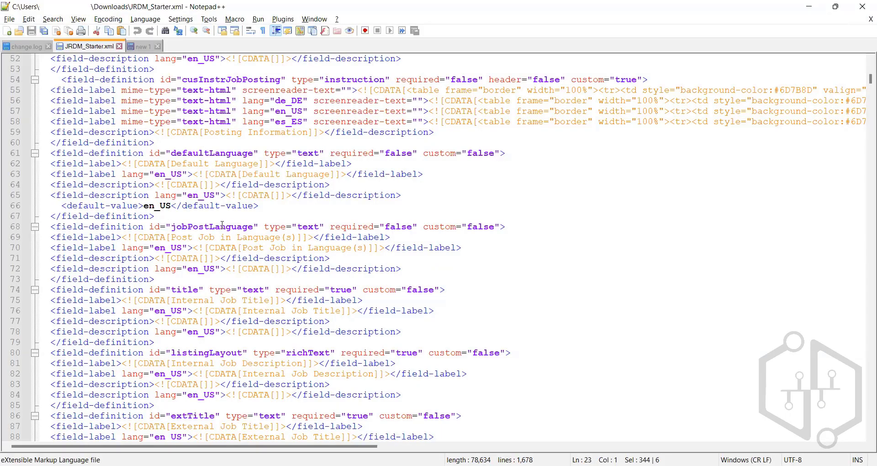
pyautogui.scroll(-3, 224, 223)
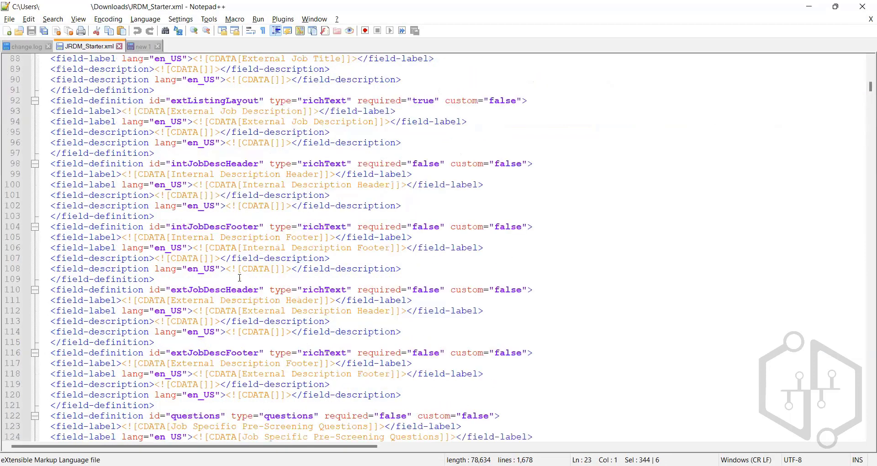
pyautogui.scroll(8, 237, 325)
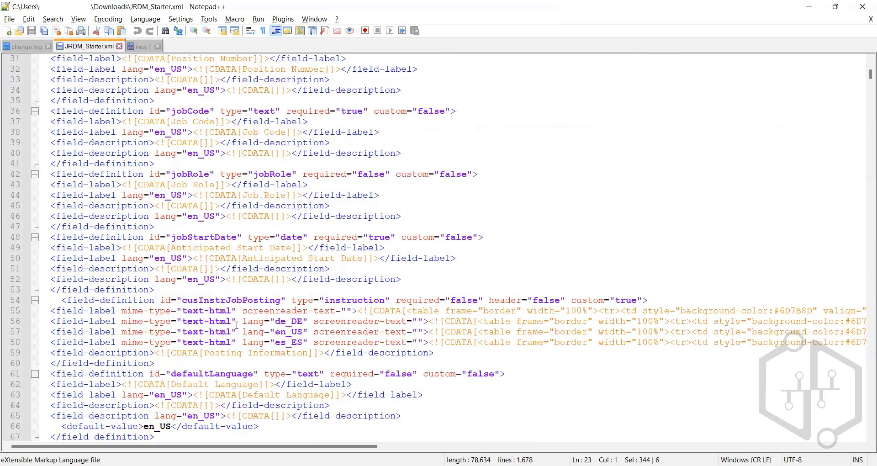
pyautogui.scroll(-20, 206, 291)
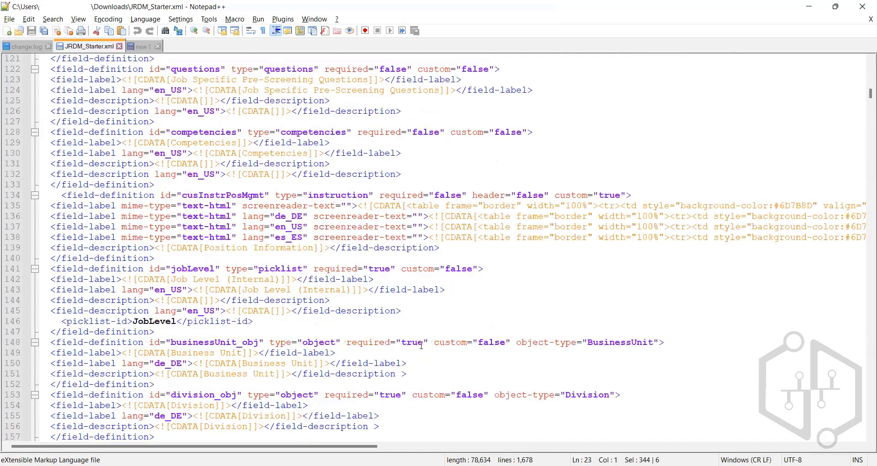
pyautogui.scroll(-10, 355, 284)
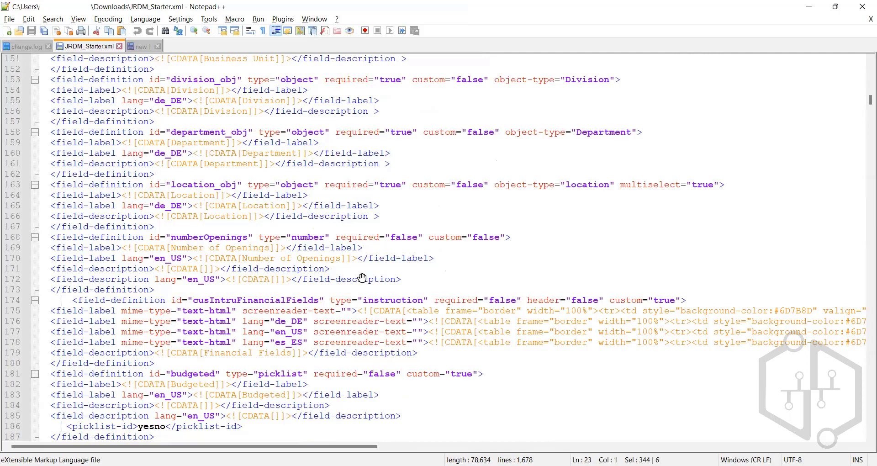
# Return to the guide in Adobe Acrobat Reader and review the listingLayout, extListingLayout, status, country, title and extTitle entries.
pyautogui.hotkey('alt', 'Tab')
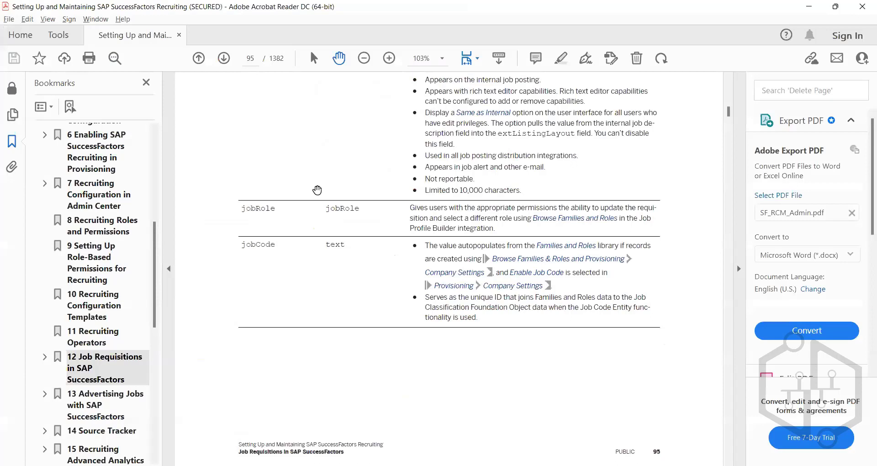
pyautogui.scroll(3, 317, 190)
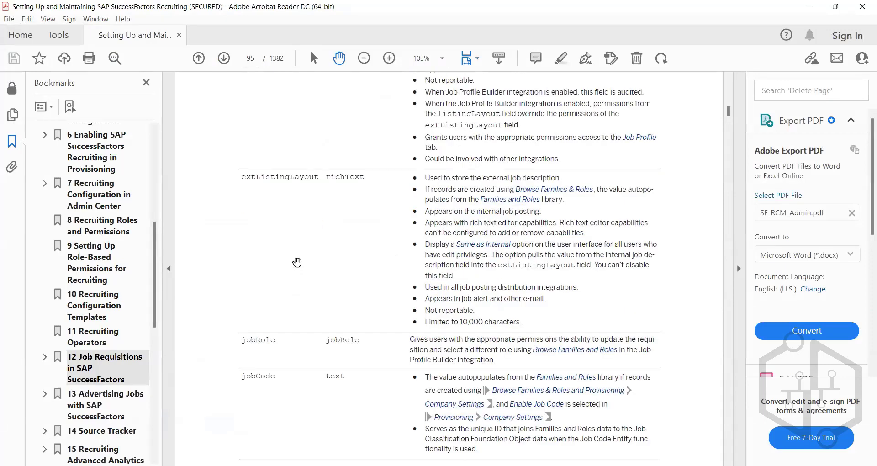
pyautogui.scroll(2, 289, 302)
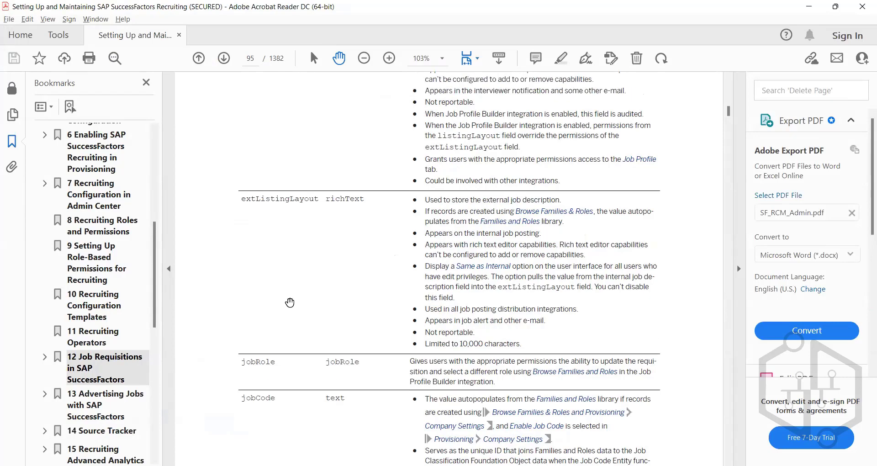
pyautogui.scroll(5, 290, 303)
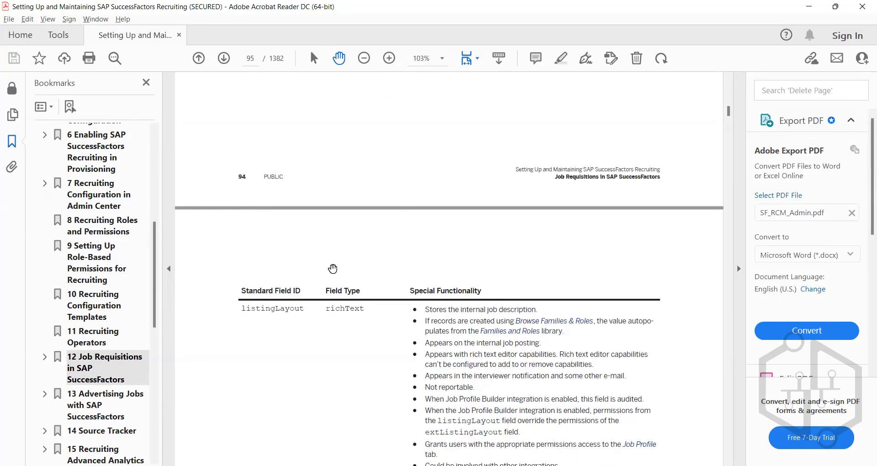
pyautogui.scroll(6, 320, 271)
pyautogui.scroll(8, 296, 258)
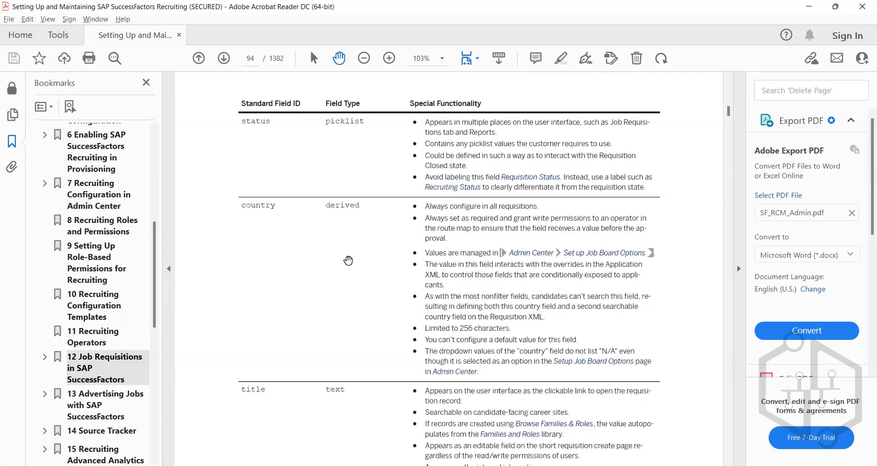
pyautogui.scroll(4, 342, 349)
pyautogui.scroll(-3, 341, 349)
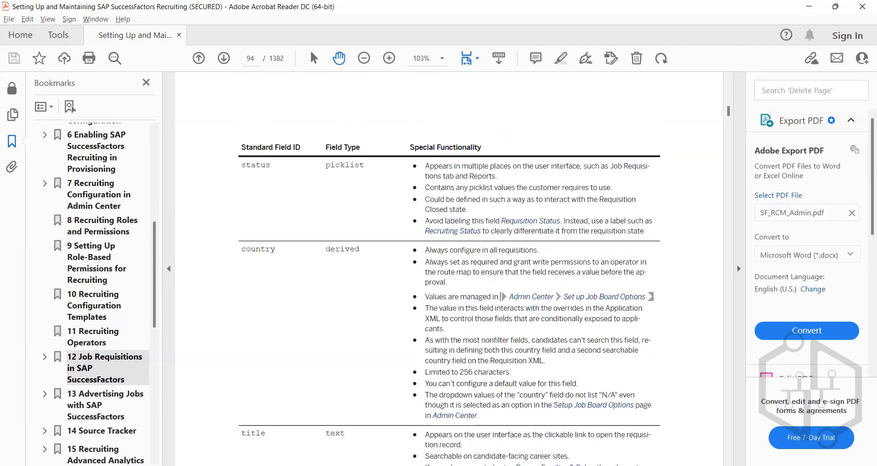
pyautogui.scroll(-9, 462, 255)
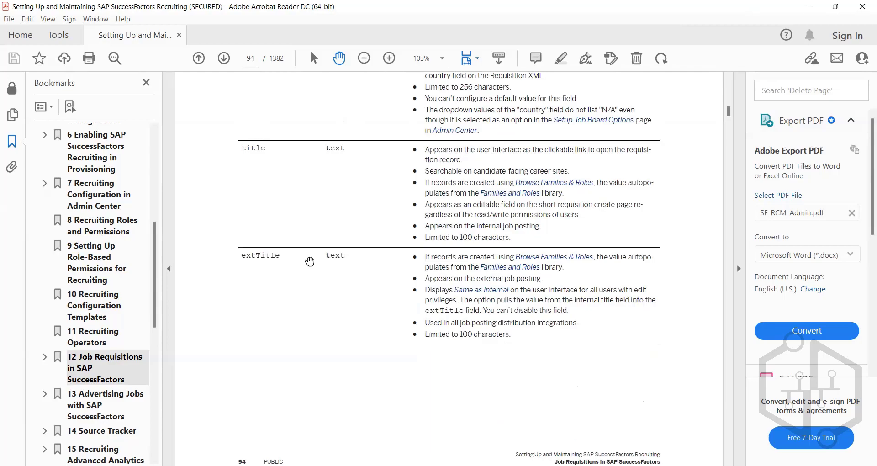
# Find the extTitle field definition in JRDM_Starter.xml and copy its lines, with the closing tag above them, to the end of the new 1 file.
pyautogui.hotkey('alt', 'Tab')
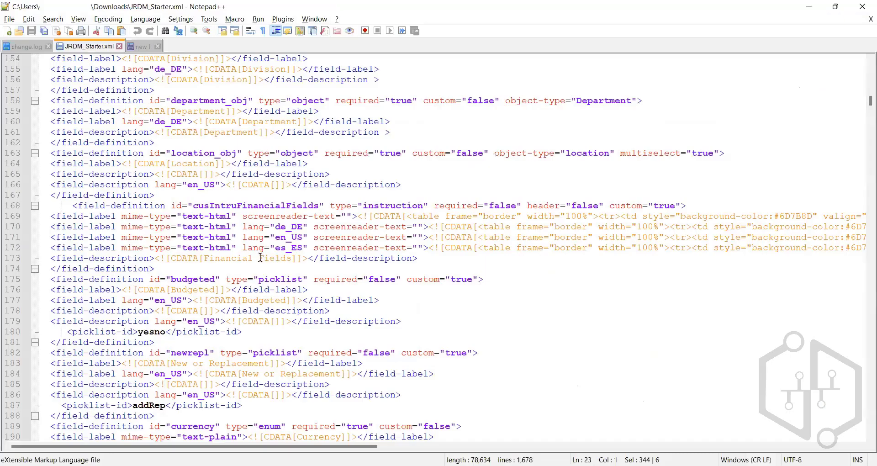
pyautogui.hotkey('ctrl', 'f')
pyautogui.press('Return')
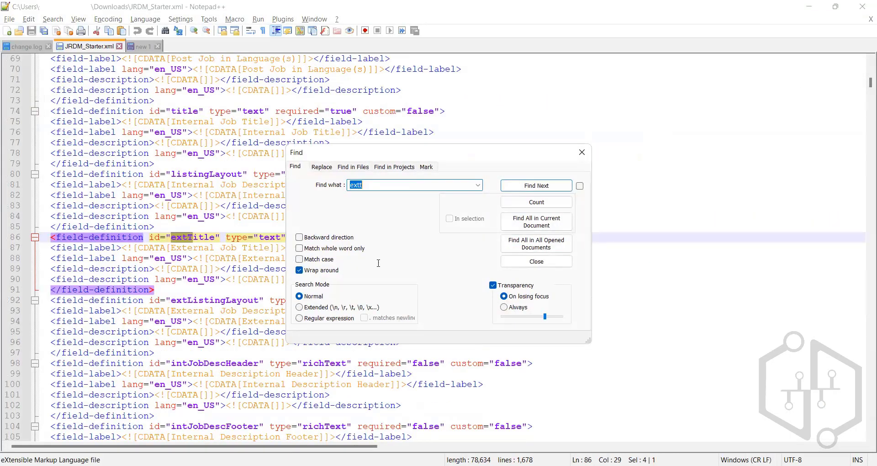
pyautogui.press('Escape')
pyautogui.click(307, 258)
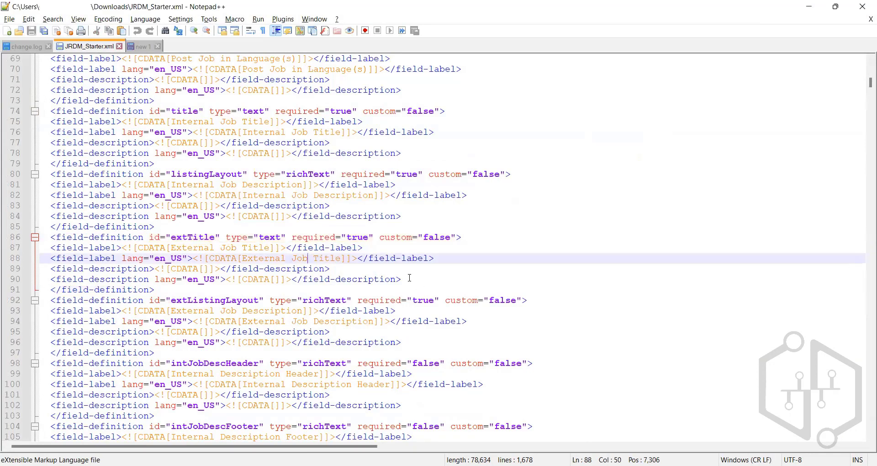
pyautogui.moveTo(410, 279); pyautogui.dragTo(32, 227)
pyautogui.hotkey('ctrl', 'c')
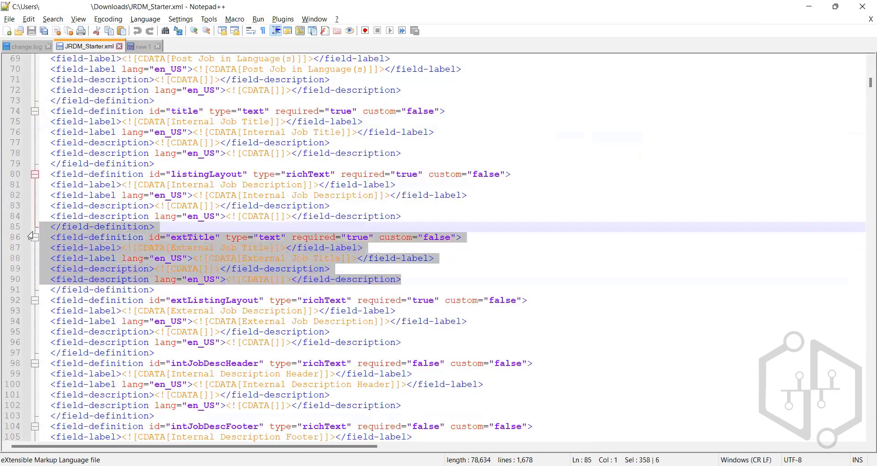
pyautogui.click(143, 46)
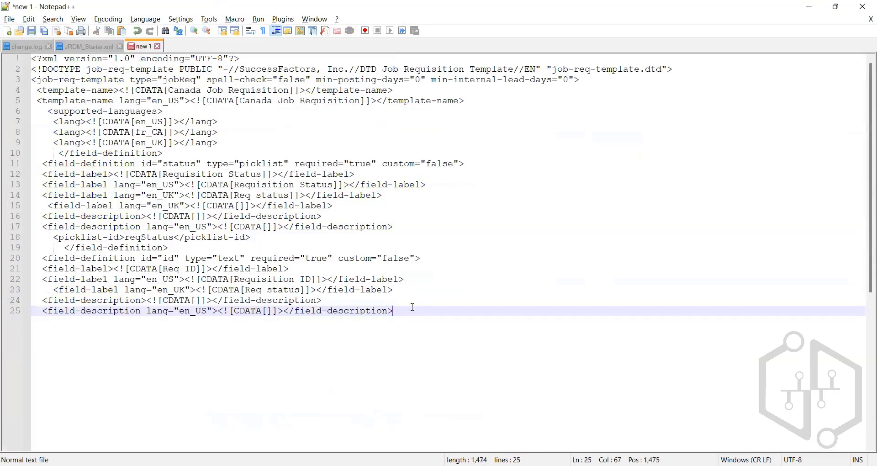
pyautogui.press('Return')
pyautogui.hotkey('ctrl', 'v')
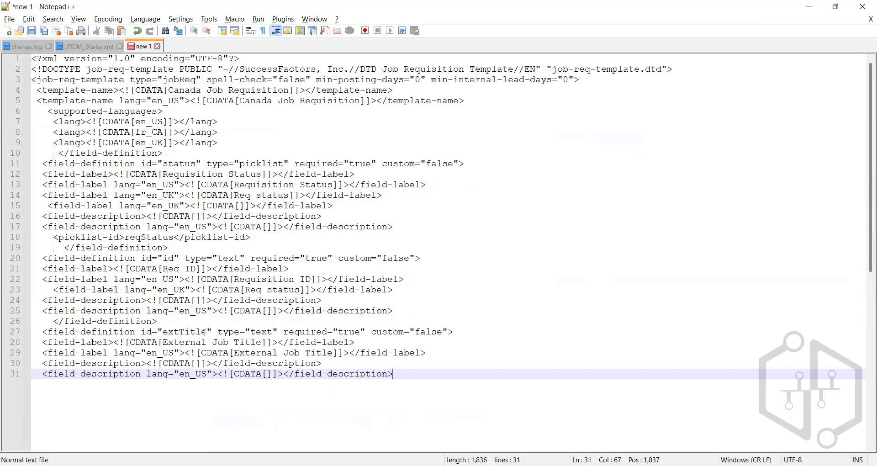
# Examine the extTitle definition's id, type, required and custom attributes, checking its type against the guide.
pyautogui.moveTo(206, 332); pyautogui.dragTo(169, 330)
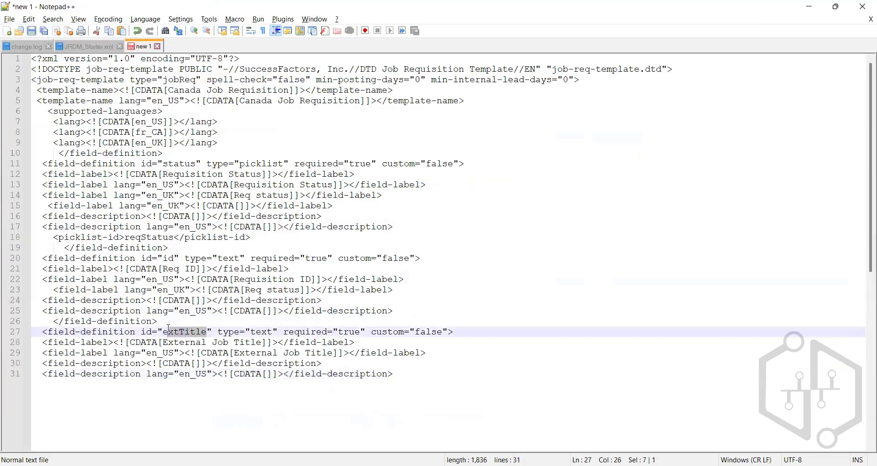
pyautogui.moveTo(166, 330); pyautogui.dragTo(163, 330)
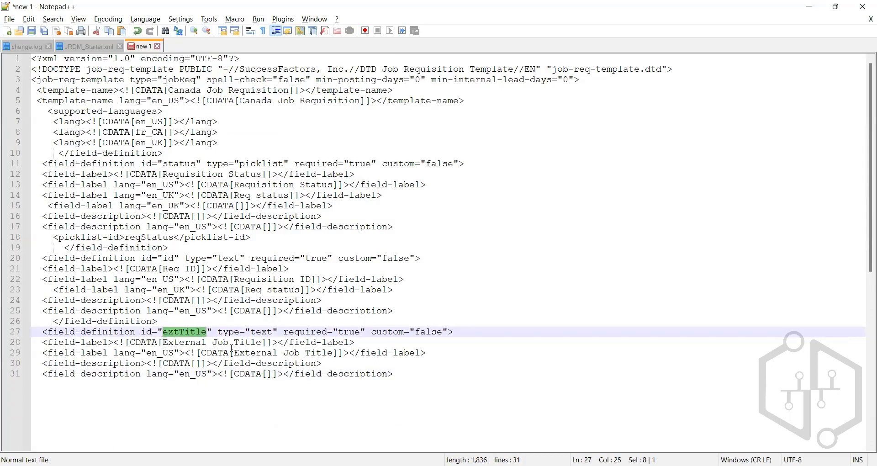
pyautogui.click(152, 332)
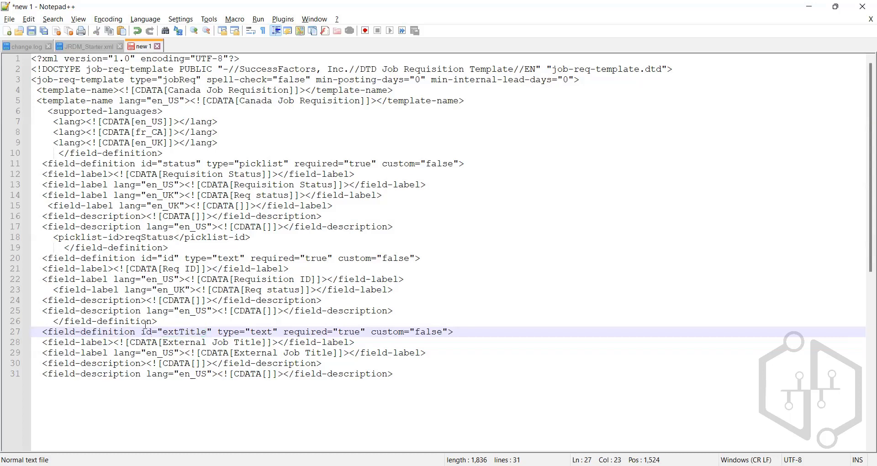
pyautogui.click(176, 330)
pyautogui.doubleClick(198, 332)
pyautogui.click(259, 332)
pyautogui.doubleClick(260, 332)
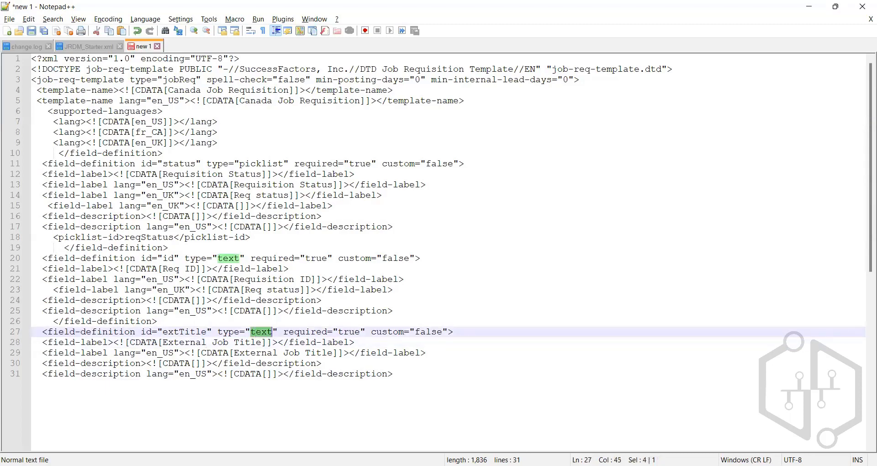
pyautogui.hotkey('alt', 'Tab')
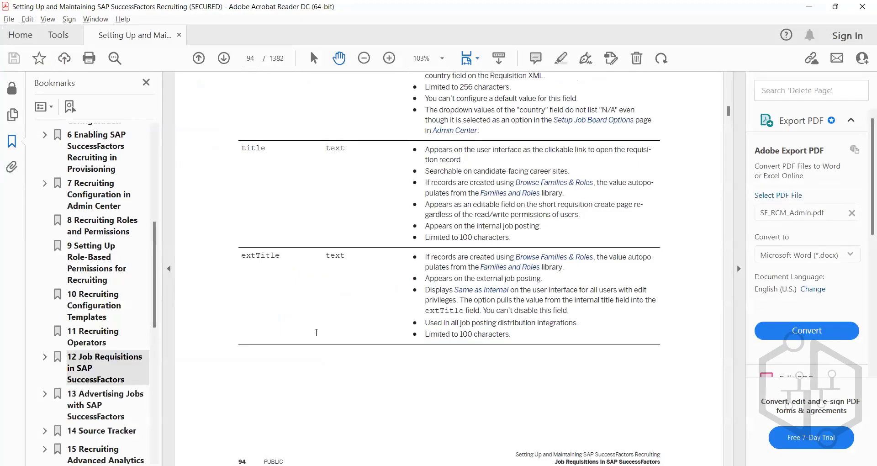
pyautogui.hotkey('alt', 'Tab')
pyautogui.doubleClick(358, 332)
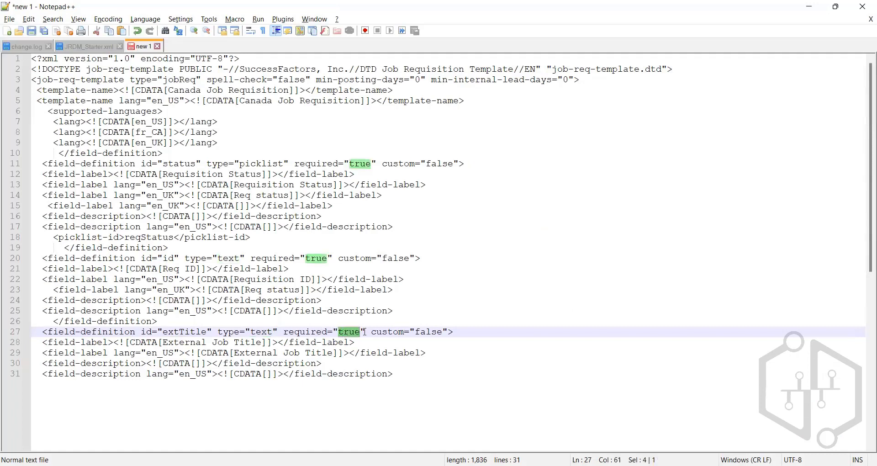
pyautogui.click(352, 331)
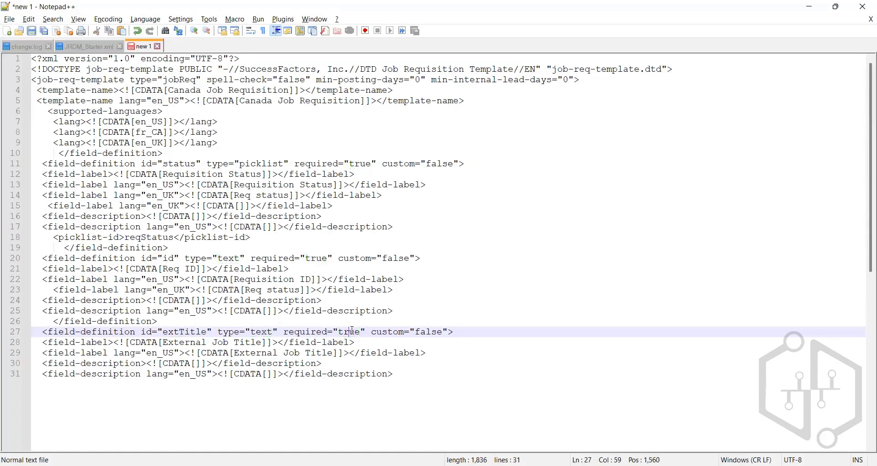
pyautogui.click(418, 332)
# Replace the extTitle field's default label text with "Position Title" in the new 1 file.
pyautogui.click(261, 342)
pyautogui.hotkey('shift', 'Left')
pyautogui.hotkey('shift', 'Left')
pyautogui.hotkey('shift', 'Left')
pyautogui.hotkey('shift', 'Left')
pyautogui.hotkey('shift', 'Left')
pyautogui.hotkey('shift', 'Left')
pyautogui.hotkey('shift', 'Left')
pyautogui.hotkey('shift', 'Left')
pyautogui.hotkey('shift', 'Left')
pyautogui.hotkey('shift', 'Left')
pyautogui.hotkey('shift', 'Left')
pyautogui.hotkey('shift', 'Left')
pyautogui.hotkey('shift', 'Left')
pyautogui.hotkey('shift', 'Left')
pyautogui.hotkey('shift', 'Left')
pyautogui.hotkey('shift', 'Left')
pyautogui.hotkey('shift', 'Left')
pyautogui.hotkey('shift', 'Left')
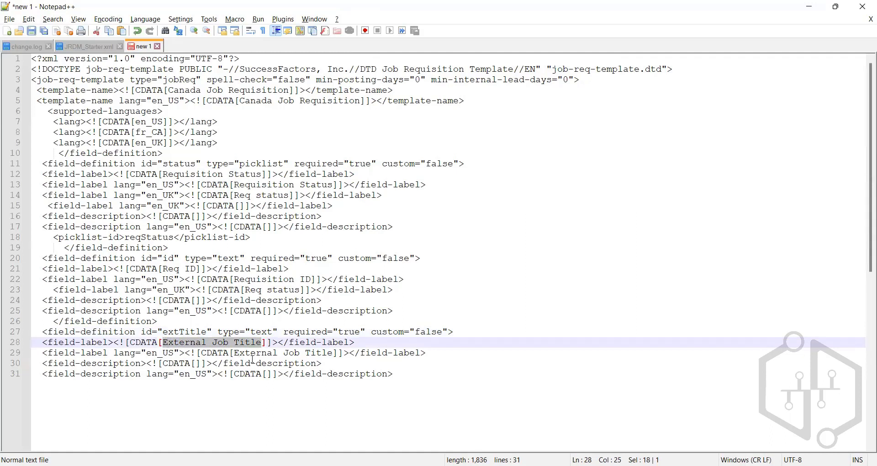
pyautogui.press('Delete')
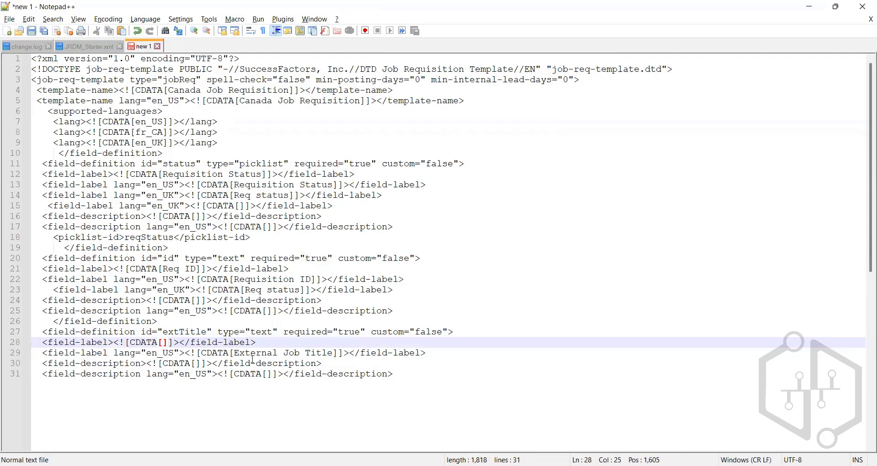
pyautogui.write('P')
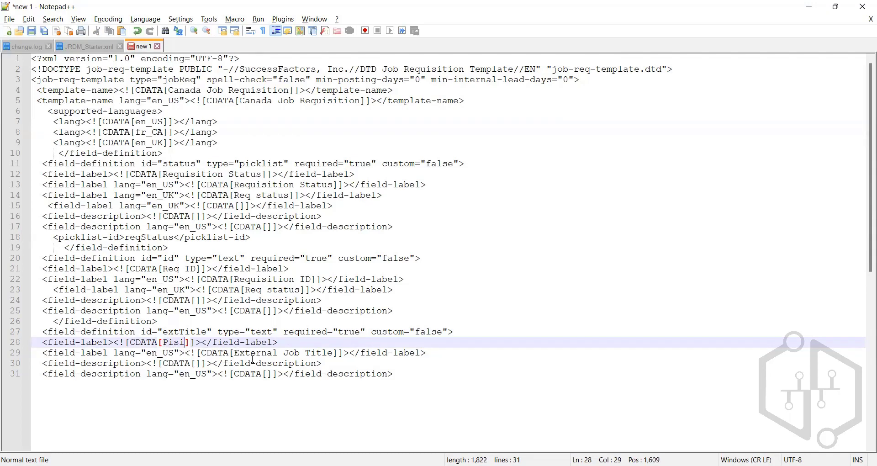
pyautogui.press('BackSpace')
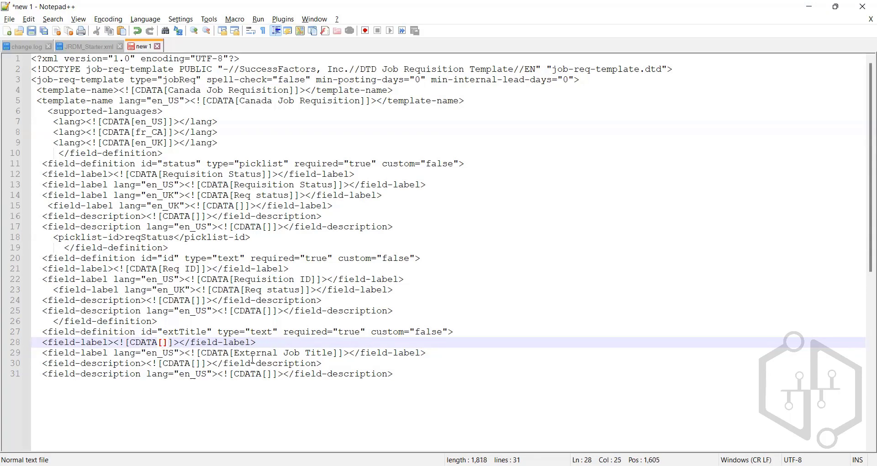
pyautogui.write('Position ')
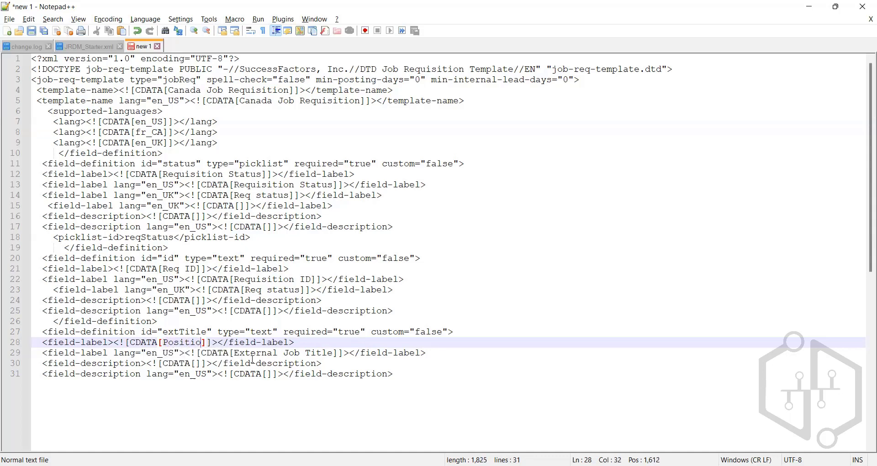
pyautogui.write('Title')
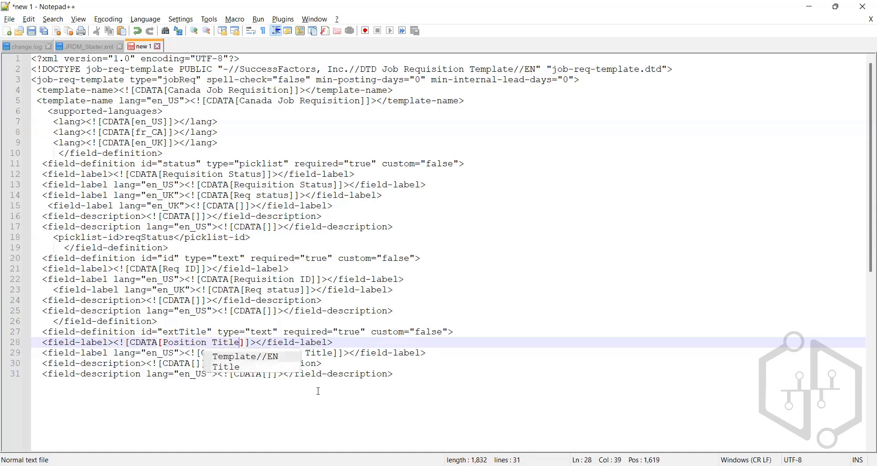
pyautogui.click(336, 375)
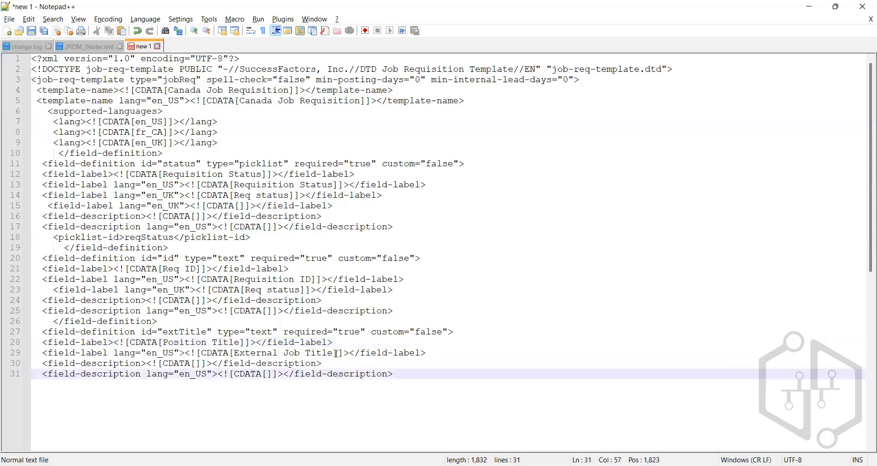
# Replace the extTitle field's en_US label text with "Position Title".
pyautogui.moveTo(338, 355); pyautogui.dragTo(239, 361)
pyautogui.press('BackSpace')
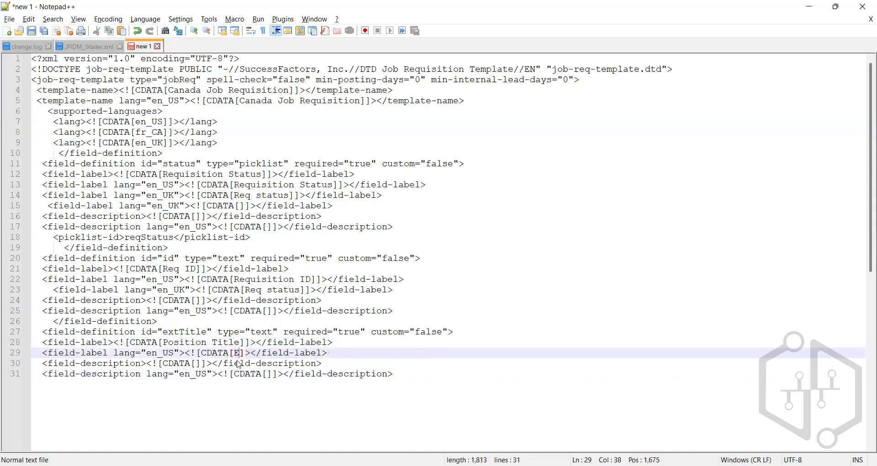
pyautogui.write('Po')
pyautogui.write('sition Titl')
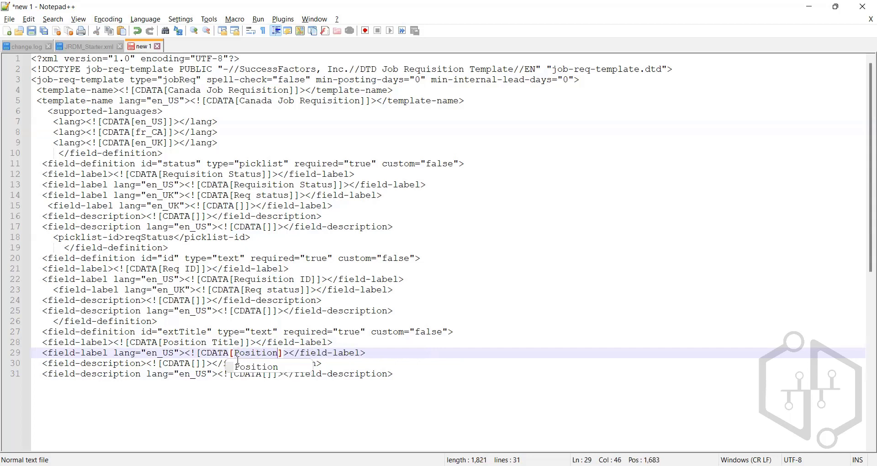
pyautogui.write('e')
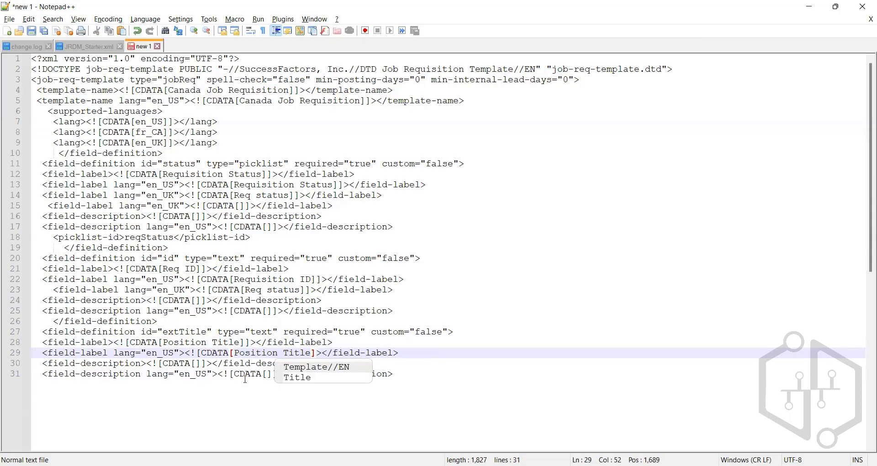
pyautogui.click(212, 364)
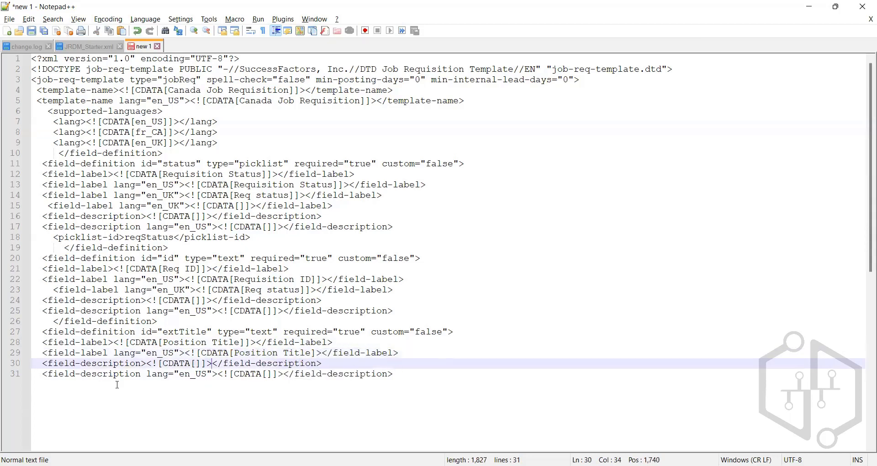
# Delete the extTitle field's two empty field-description lines, the default one and the en_US one.
pyautogui.click(31, 375)
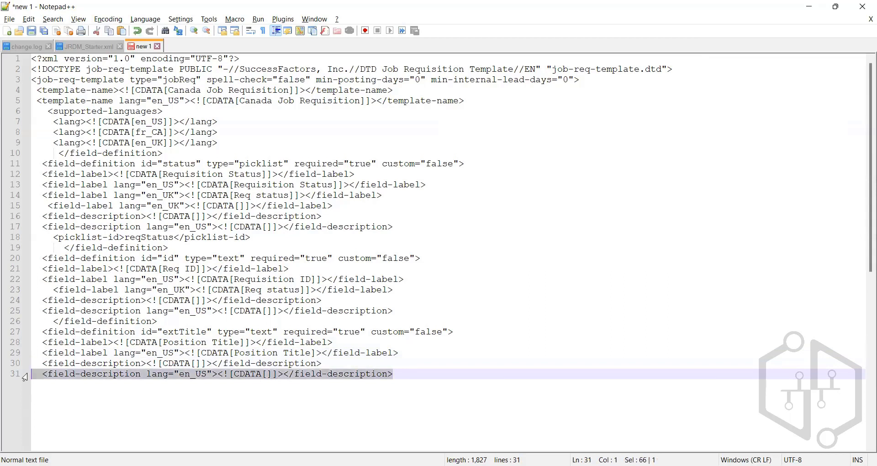
pyautogui.moveTo(32, 368); pyautogui.dragTo(28, 364)
pyautogui.press('Delete')
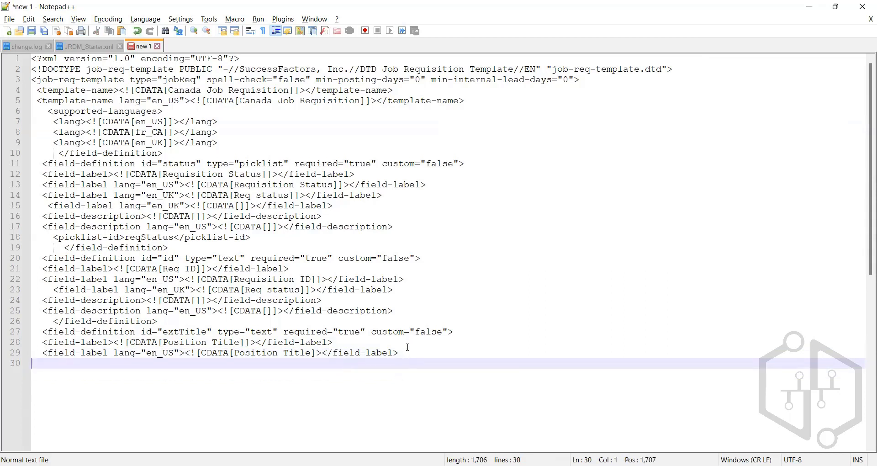
pyautogui.click(406, 351)
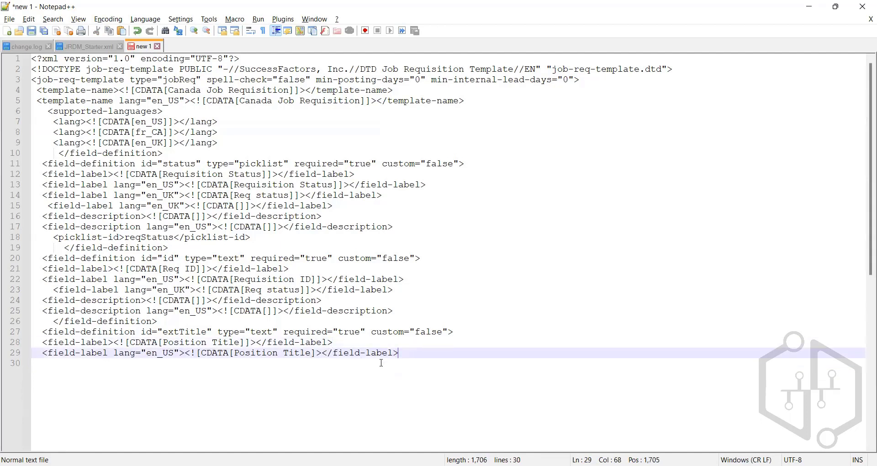
# Examine the extTitle definition's id and label lines, comparing them with the status definition through its picklist-id line.
pyautogui.doubleClick(182, 331)
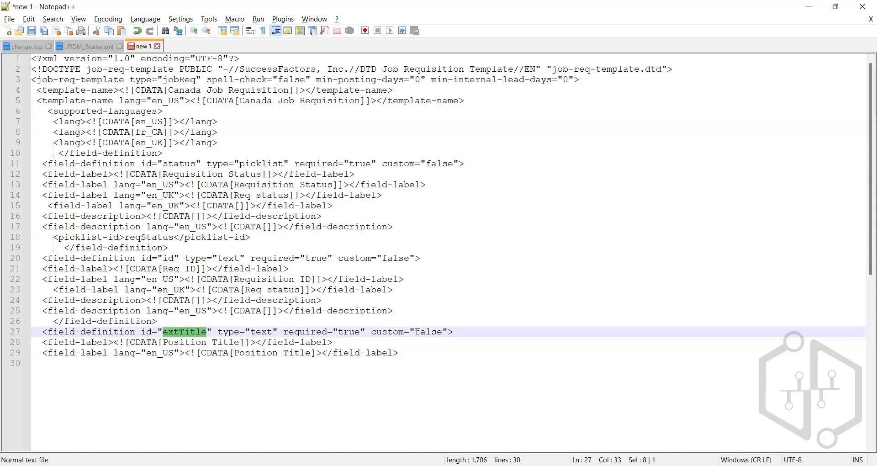
pyautogui.moveTo(399, 353); pyautogui.dragTo(12, 325)
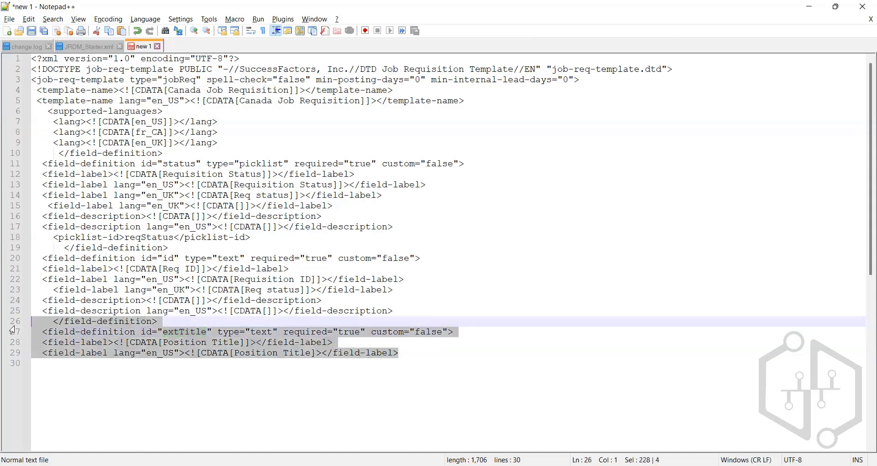
pyautogui.moveTo(407, 350); pyautogui.dragTo(10, 321)
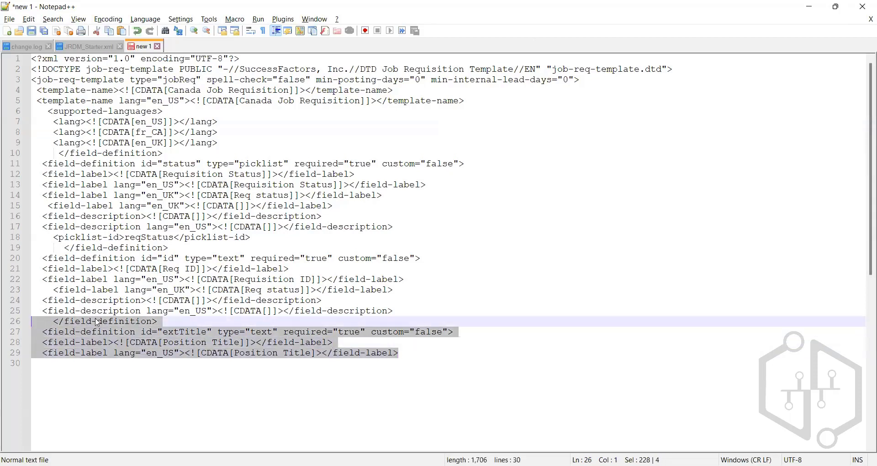
pyautogui.click(415, 351)
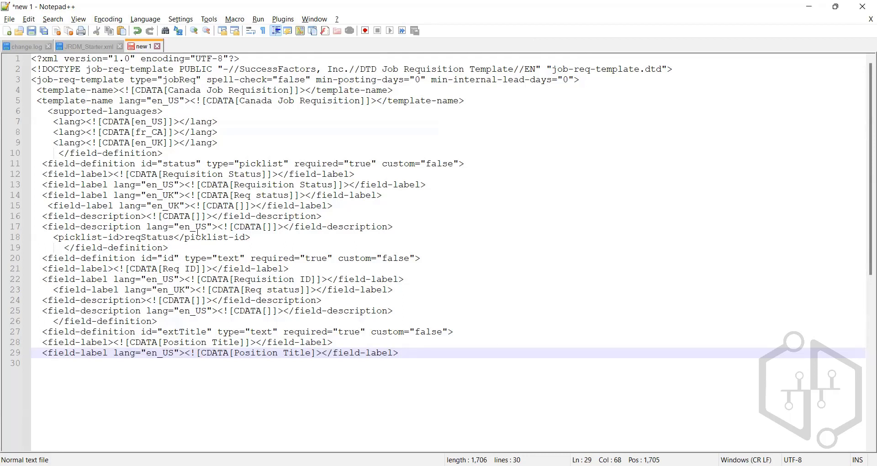
pyautogui.moveTo(251, 238); pyautogui.dragTo(12, 167)
pyautogui.click(248, 236)
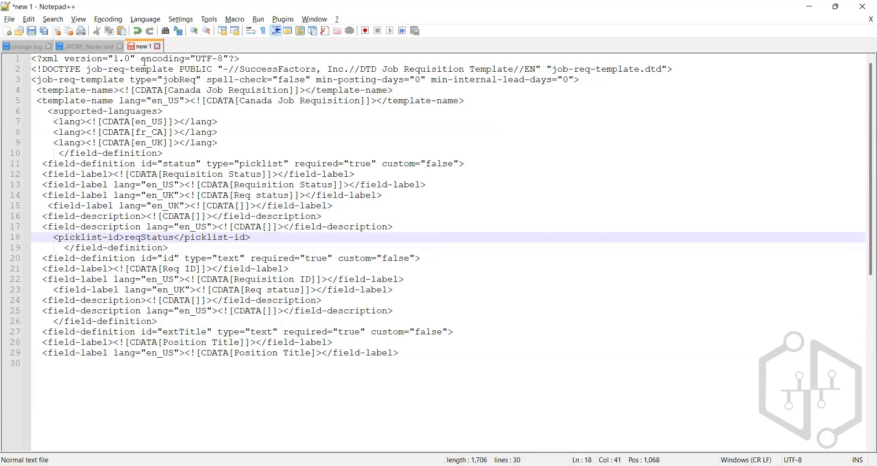
# Review the template's XML header, template names and supported languages, then the status field definition's opening line.
pyautogui.moveTo(394, 91); pyautogui.dragTo(32, 59)
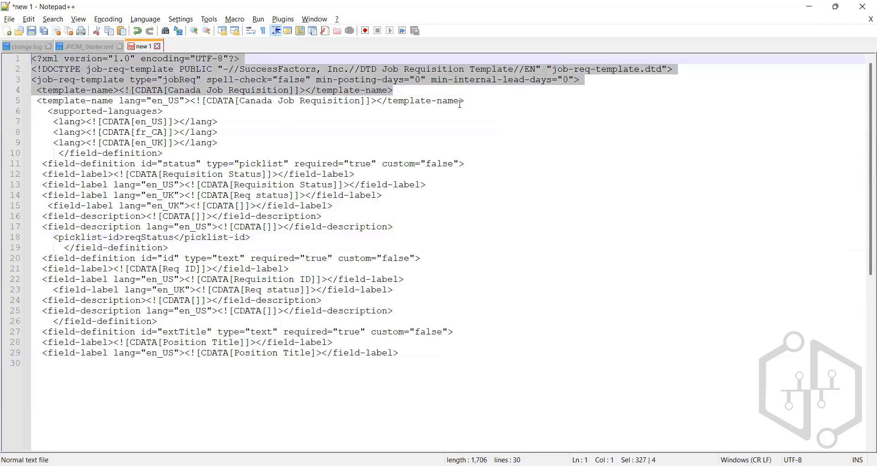
pyautogui.moveTo(461, 103); pyautogui.dragTo(33, 90)
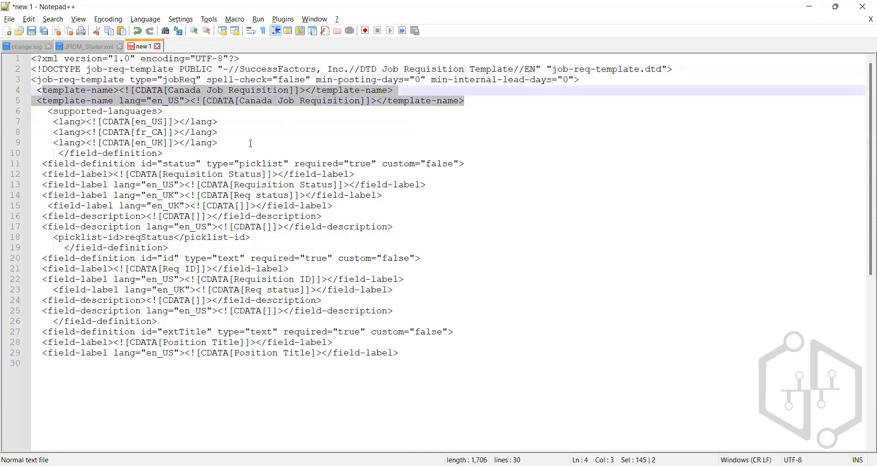
pyautogui.moveTo(218, 144); pyautogui.dragTo(26, 114)
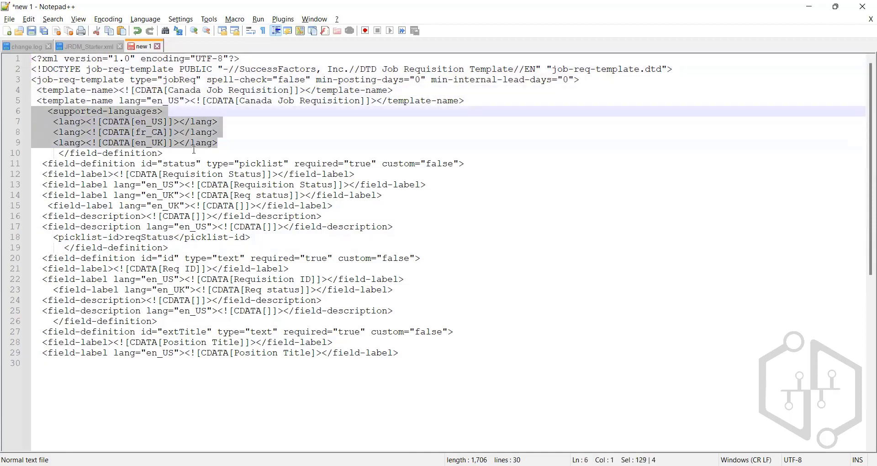
pyautogui.click(217, 154)
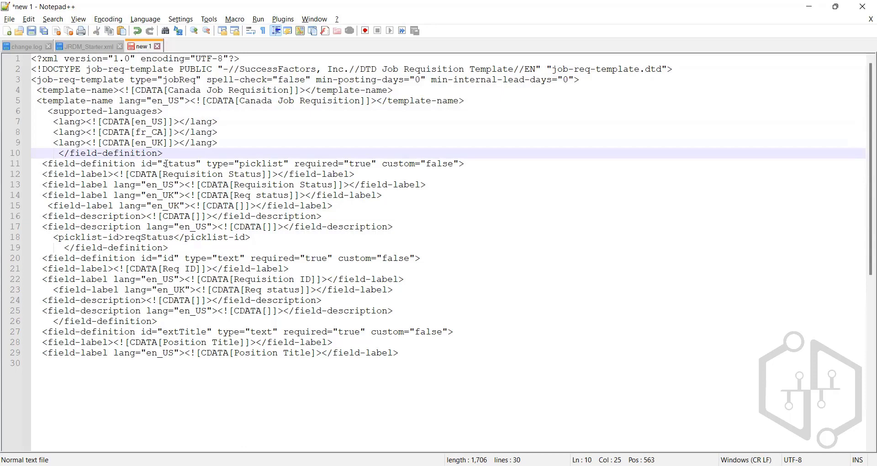
pyautogui.click(120, 164)
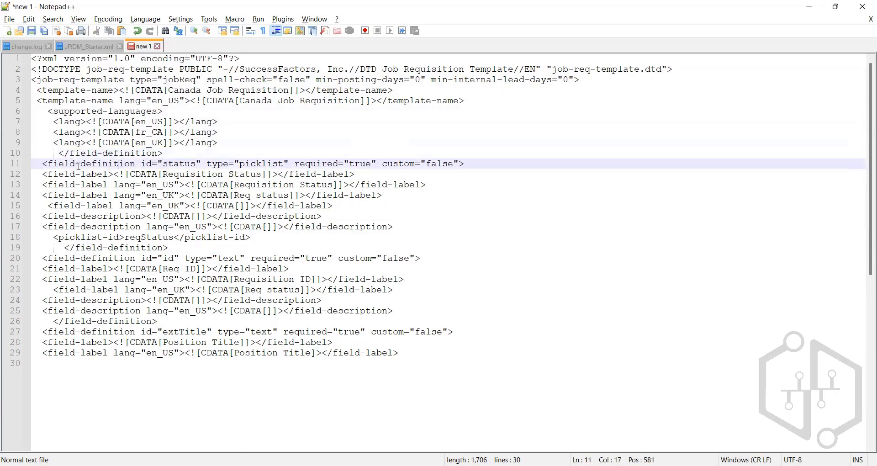
pyautogui.click(196, 164)
pyautogui.click(447, 163)
# Switch to the guide in Adobe Acrobat Reader and review the standard field IDs and types from status through costOfHire.
pyautogui.hotkey('alt', 'Tab')
pyautogui.scroll(8, 291, 246)
pyautogui.scroll(-4, 294, 254)
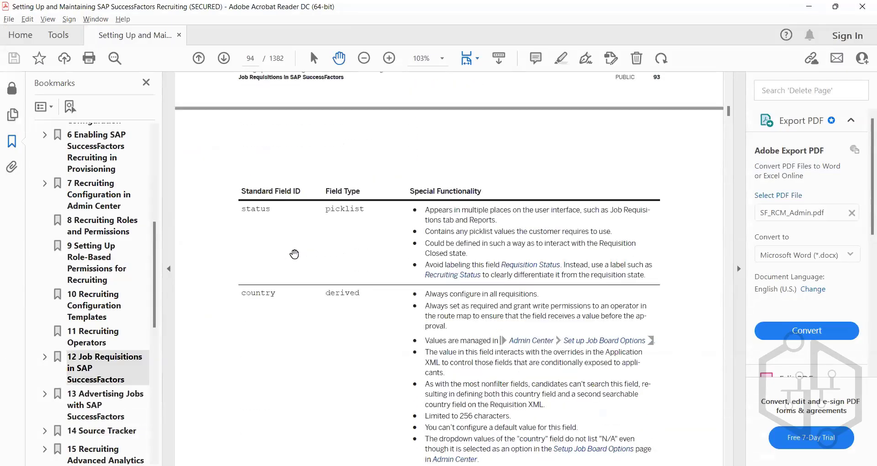
pyautogui.scroll(-8, 294, 255)
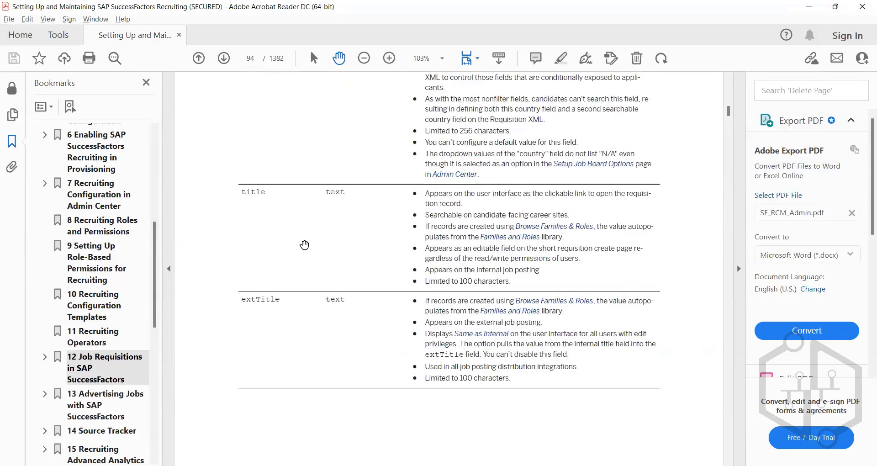
pyautogui.scroll(-10, 319, 249)
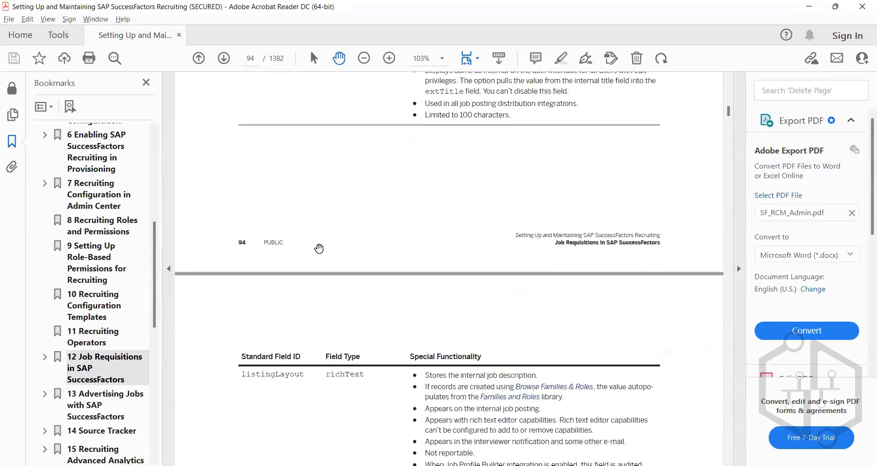
pyautogui.scroll(-8, 319, 249)
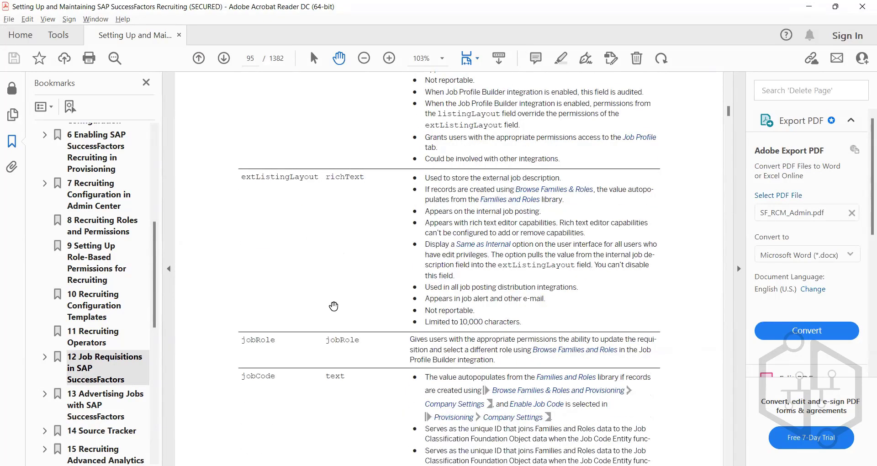
pyautogui.scroll(-16, 330, 320)
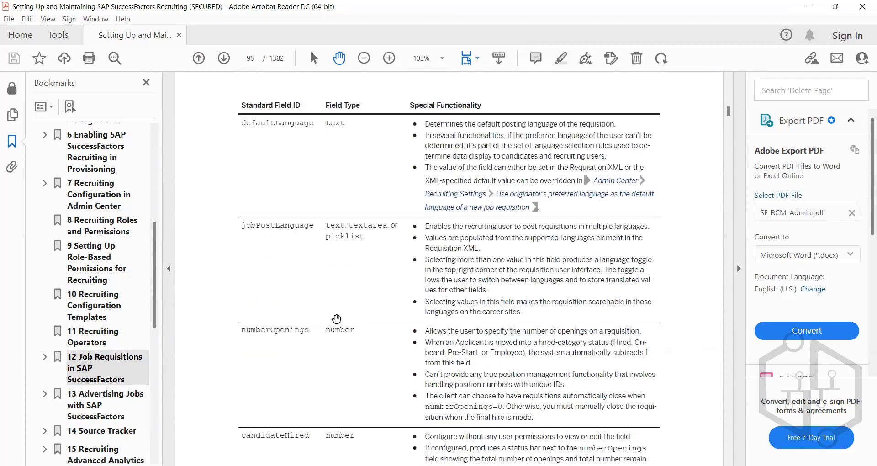
pyautogui.scroll(-20, 335, 323)
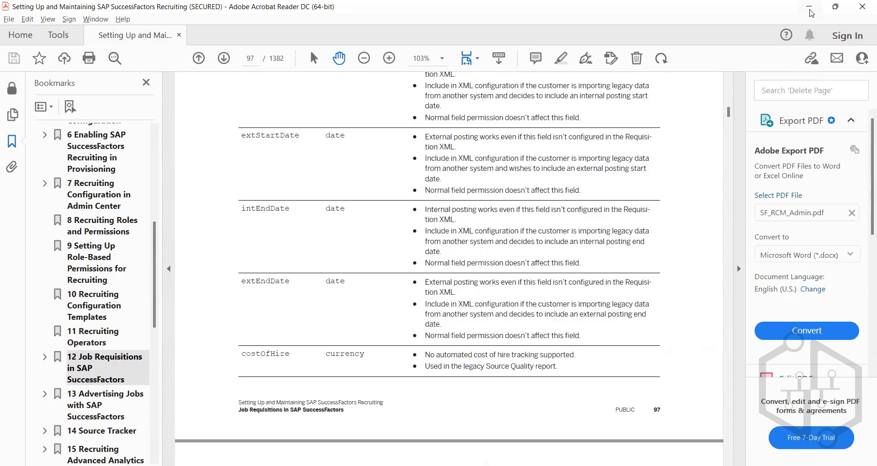
# Return to the new 1 file in Notepad++ and examine the status field's id and its en_US and en_UK labels.
pyautogui.click(809, 9)
pyautogui.click(250, 184)
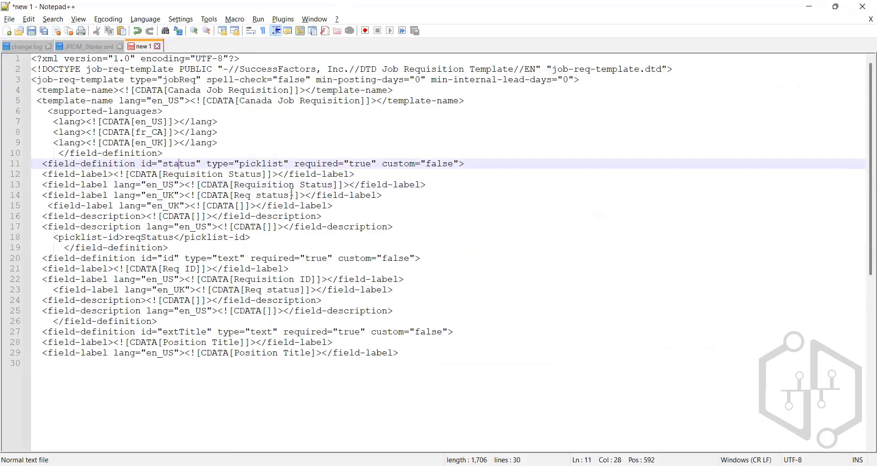
pyautogui.doubleClick(180, 165)
pyautogui.click(289, 194)
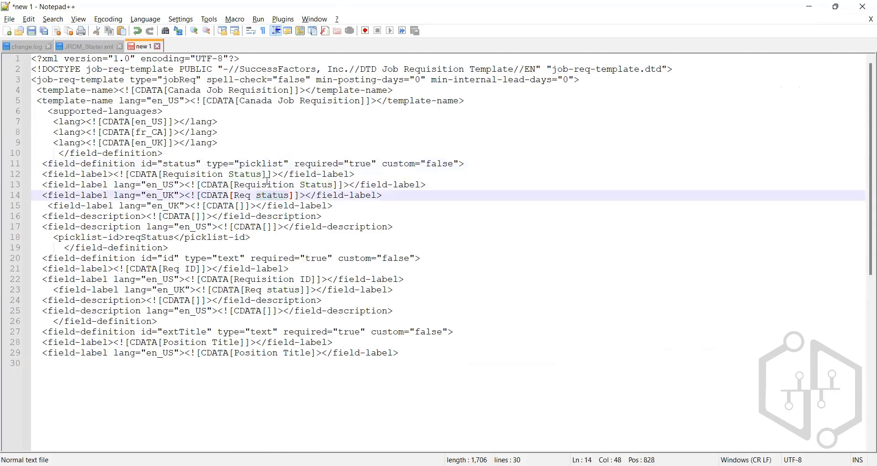
pyautogui.moveTo(334, 184); pyautogui.dragTo(239, 185)
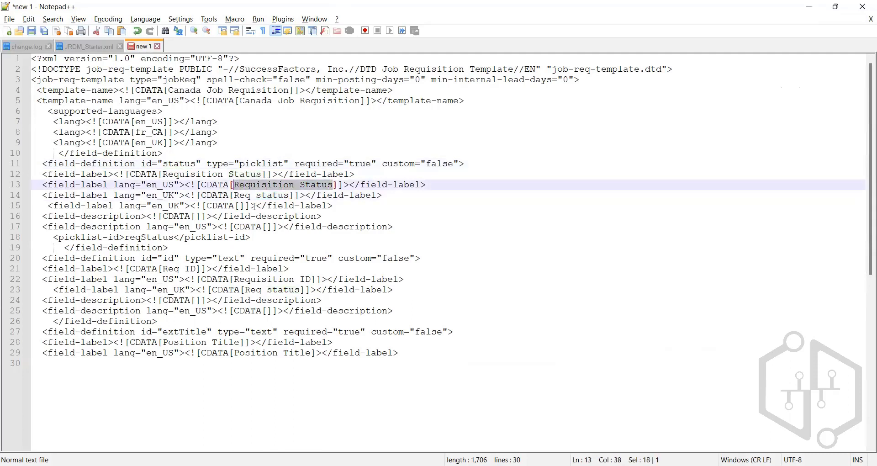
pyautogui.click(256, 206)
pyautogui.click(252, 195)
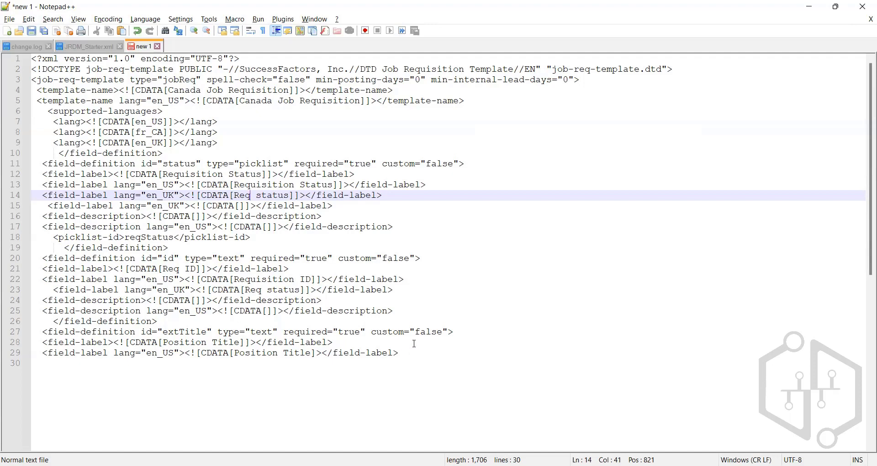
pyautogui.press('Down')
pyautogui.press('Down')
pyautogui.press('Down')
pyautogui.press('Down')
pyautogui.press('Down')
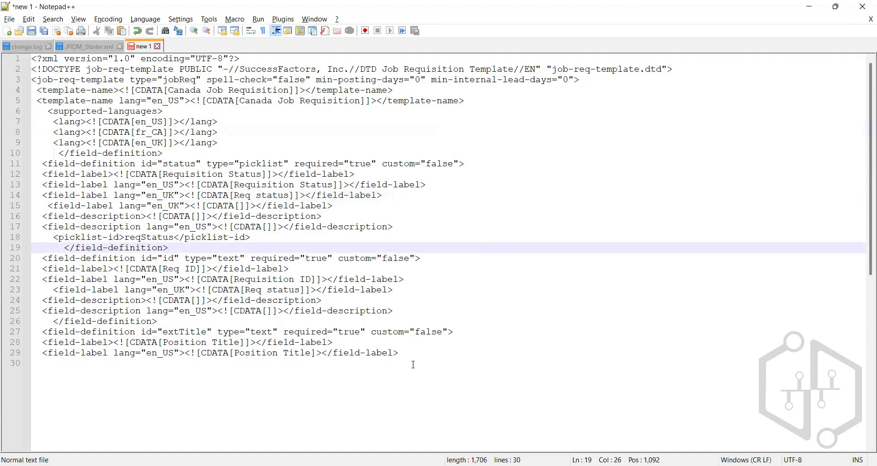
# Review the whole template in the new 1 file, glance at the guide's standard field table, and re-examine the status definition's opening and label lines.
pyautogui.moveTo(137, 363); pyautogui.dragTo(31, 58)
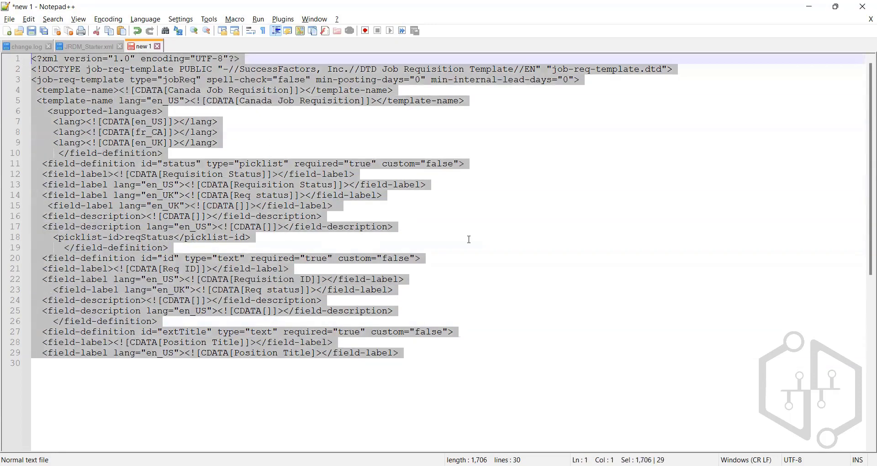
pyautogui.click(468, 240)
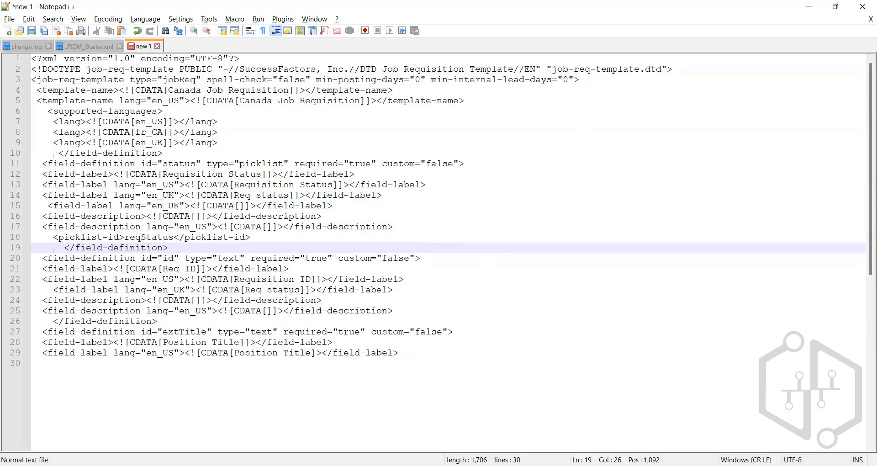
pyautogui.moveTo(438, 363); pyautogui.dragTo(434, 353)
pyautogui.hotkey('alt', 'Tab')
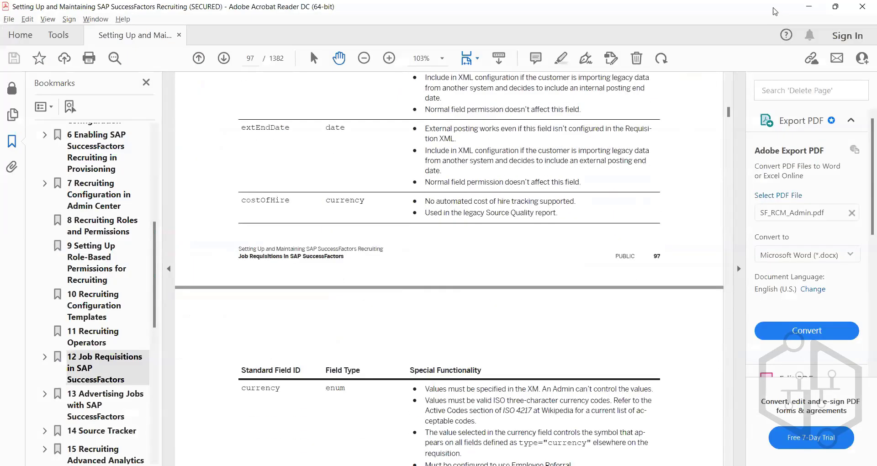
pyautogui.click(809, 13)
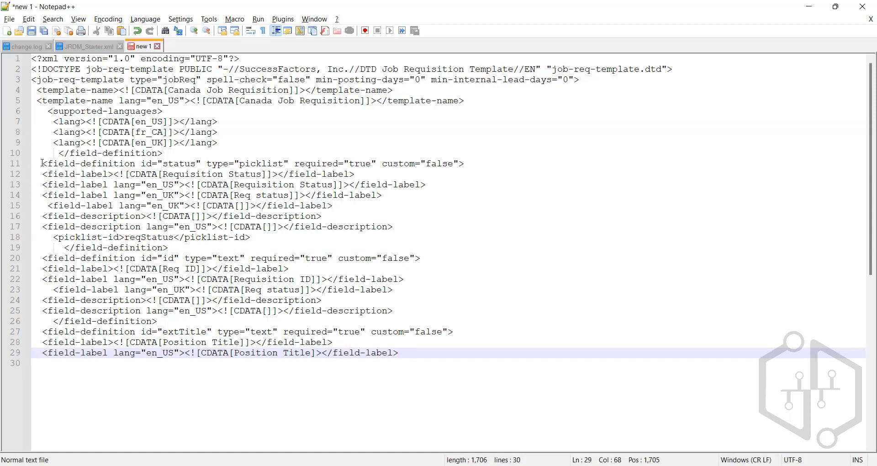
pyautogui.moveTo(43, 164); pyautogui.dragTo(405, 198)
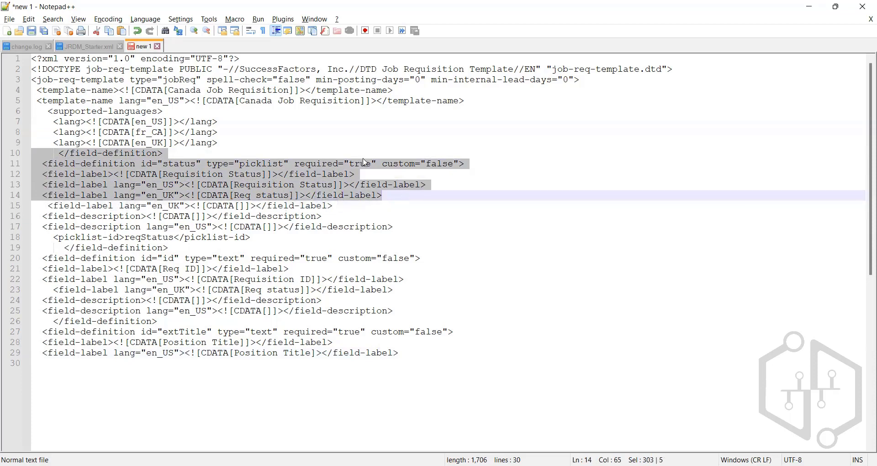
# Copy the extListingLayout definition lines from JRDM_Starter.xml, from the preceding closing field-definition tag through the en_US description.
pyautogui.click(87, 46)
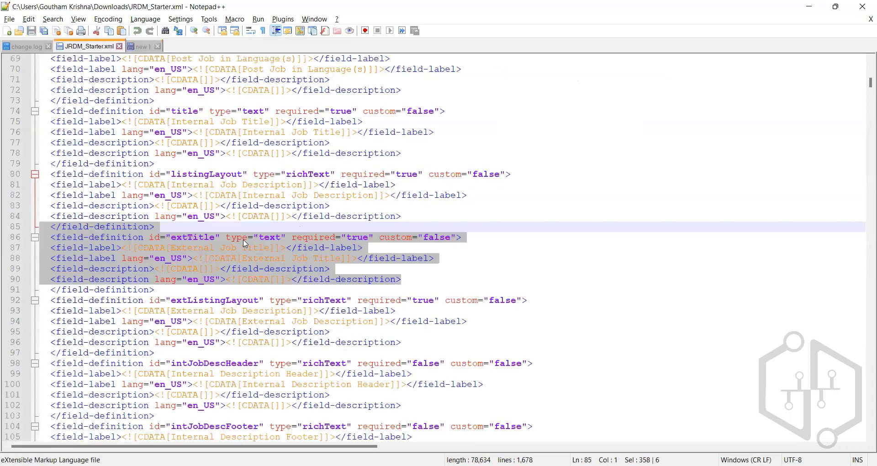
pyautogui.click(319, 217)
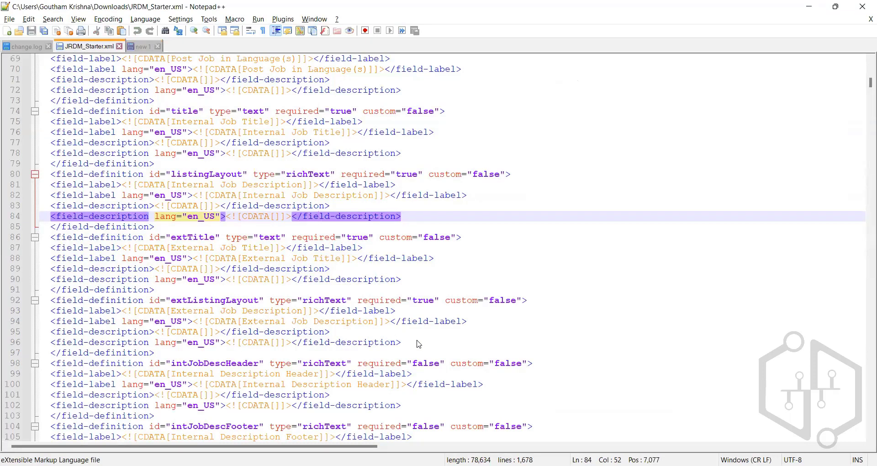
pyautogui.moveTo(417, 344); pyautogui.dragTo(236, 326)
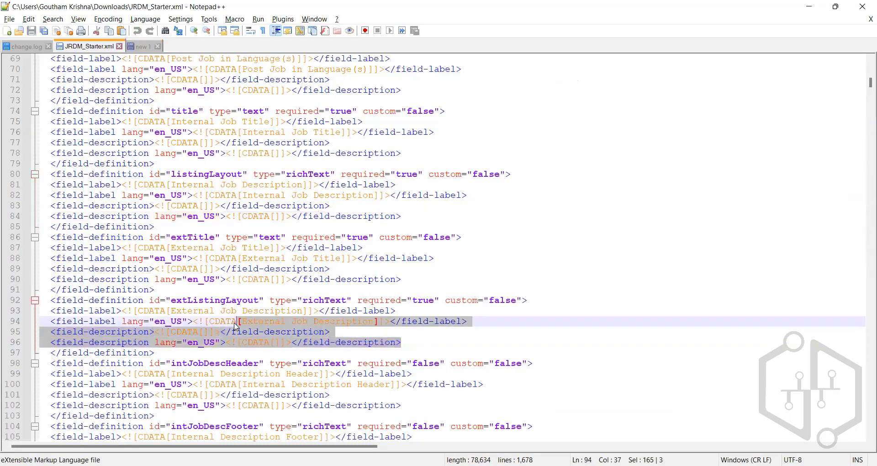
pyautogui.moveTo(404, 343); pyautogui.dragTo(33, 292)
pyautogui.hotkey('ctrl', 'c')
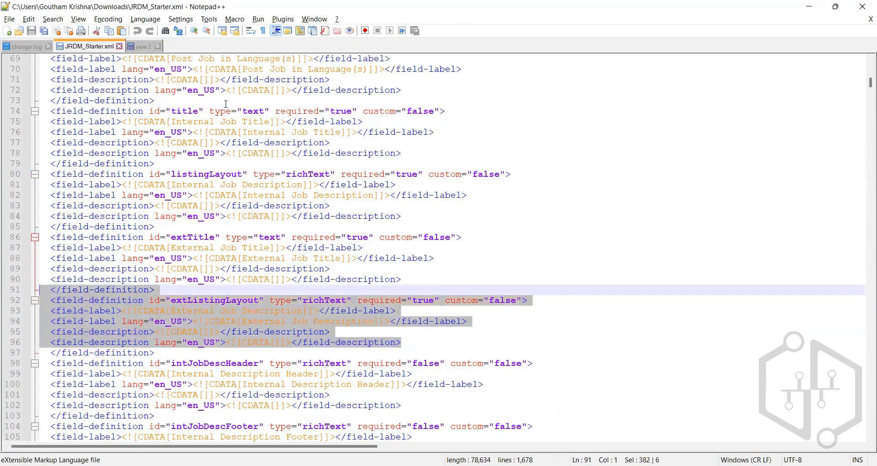
# Paste the copied extListingLayout block below the extTitle labels in the new 1 file and insert a blank line above its leading closing tag.
pyautogui.click(140, 47)
pyautogui.click(50, 364)
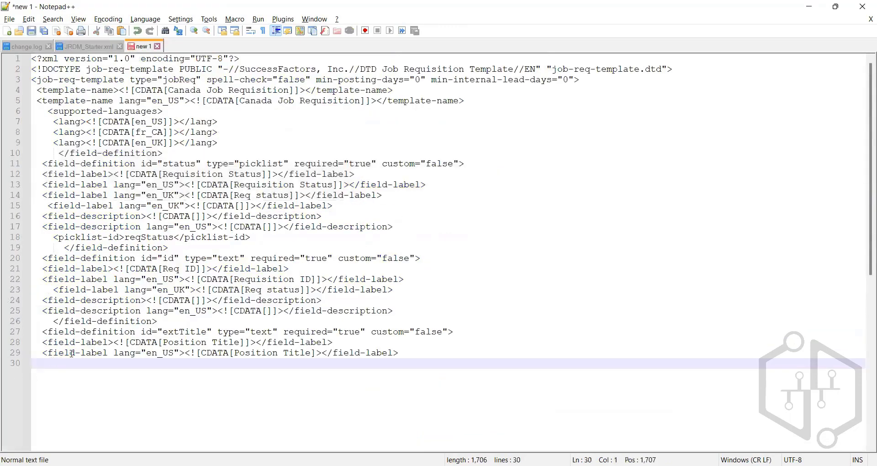
pyautogui.hotkey('ctrl', 'v')
pyautogui.click(419, 354)
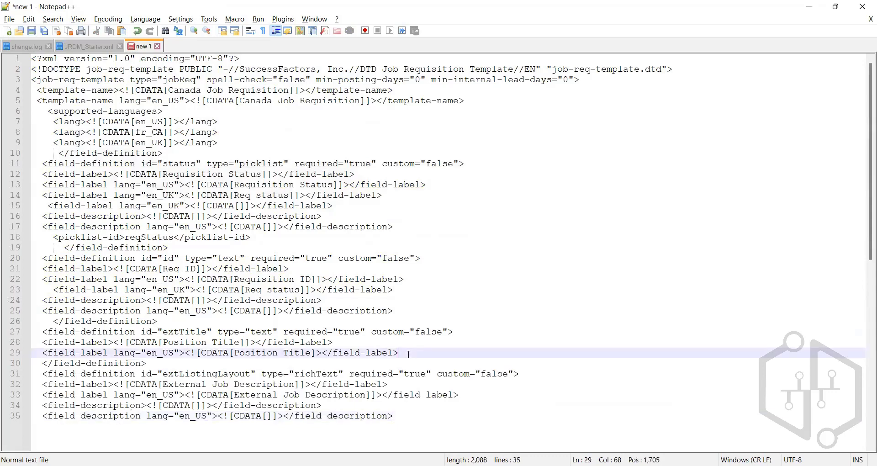
pyautogui.press('Return')
pyautogui.scroll(-1, 327, 365)
pyautogui.scroll(-5, 327, 365)
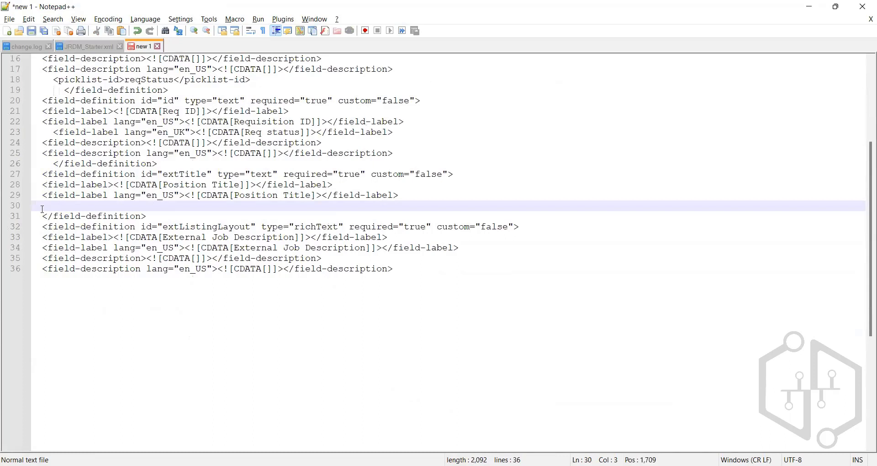
pyautogui.press('Left')
# Replace the extListingLayout id in the pasted field definition with the custom id cust_emplymenttype.
pyautogui.click(251, 227)
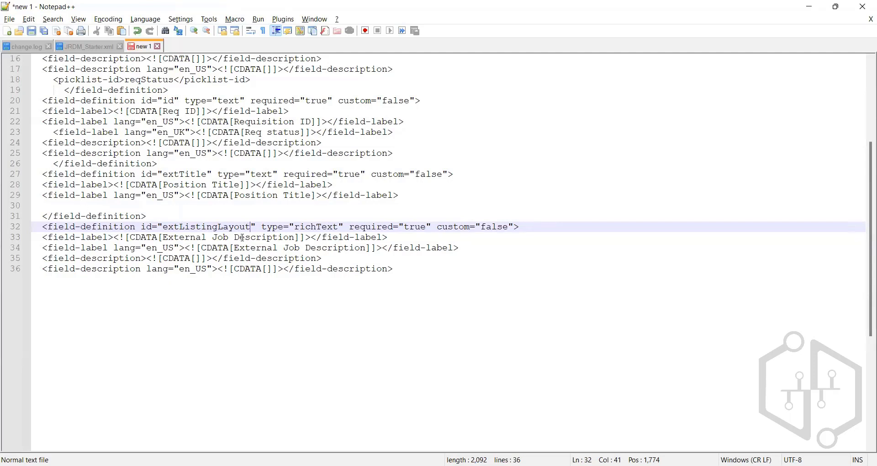
pyautogui.press('BackSpace')
pyautogui.press('BackSpace')
pyautogui.press('BackSpace')
pyautogui.press('BackSpace')
pyautogui.press('BackSpace')
pyautogui.press('BackSpace')
pyautogui.press('BackSpace')
pyautogui.press('BackSpace')
pyautogui.press('BackSpace')
pyautogui.press('BackSpace')
pyautogui.press('BackSpace')
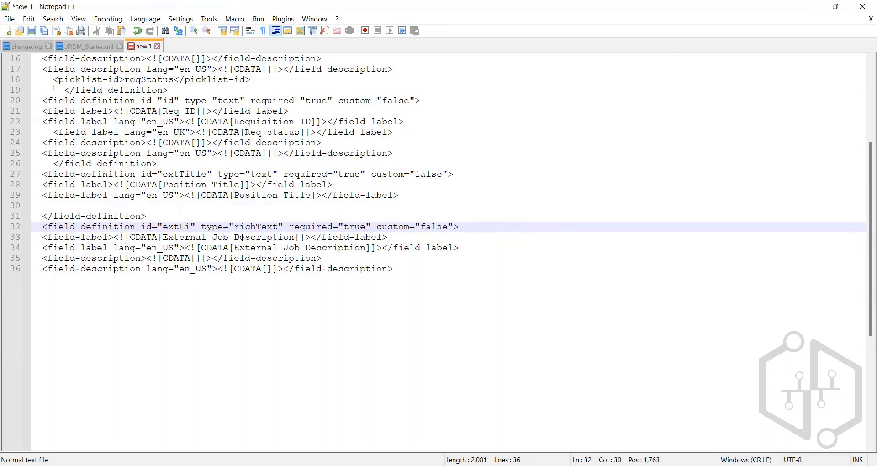
pyautogui.press('BackSpace')
pyautogui.press('BackSpace')
pyautogui.press('BackSpace')
pyautogui.press('BackSpace')
pyautogui.press('BackSpace')
pyautogui.write('cus')
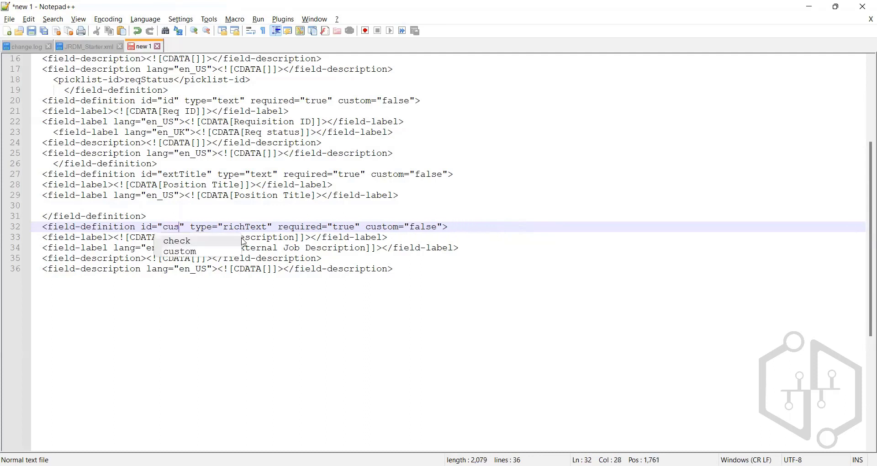
pyautogui.write('t')
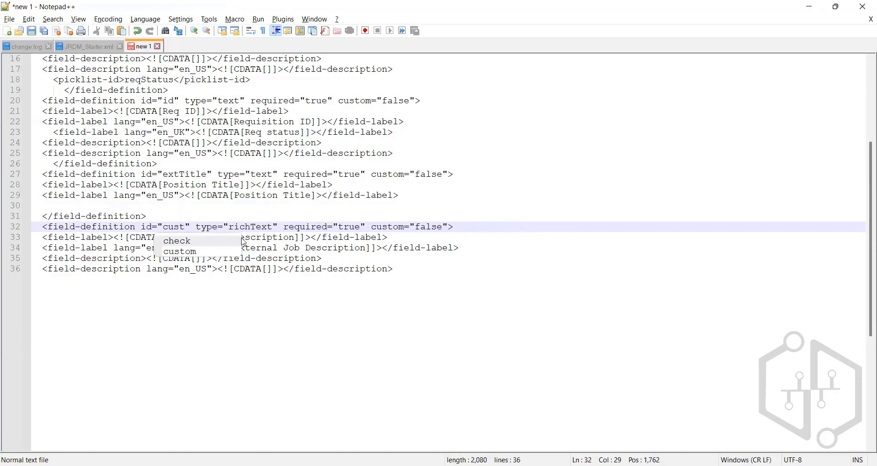
pyautogui.write('_')
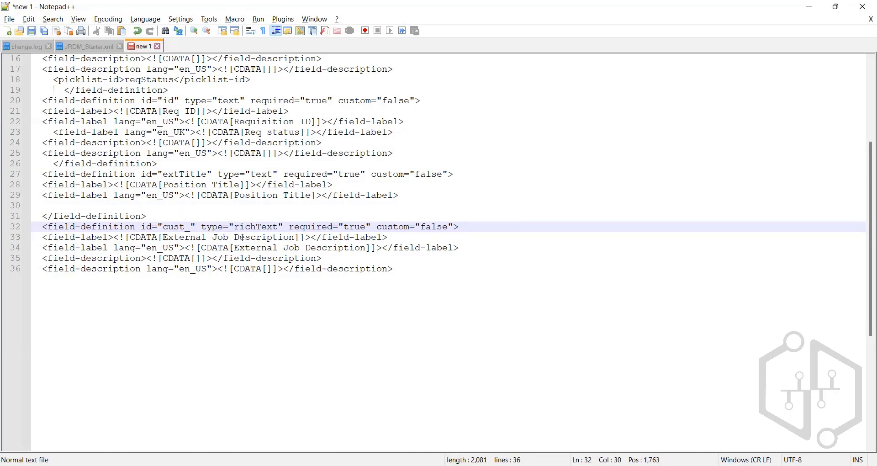
pyautogui.write('emp')
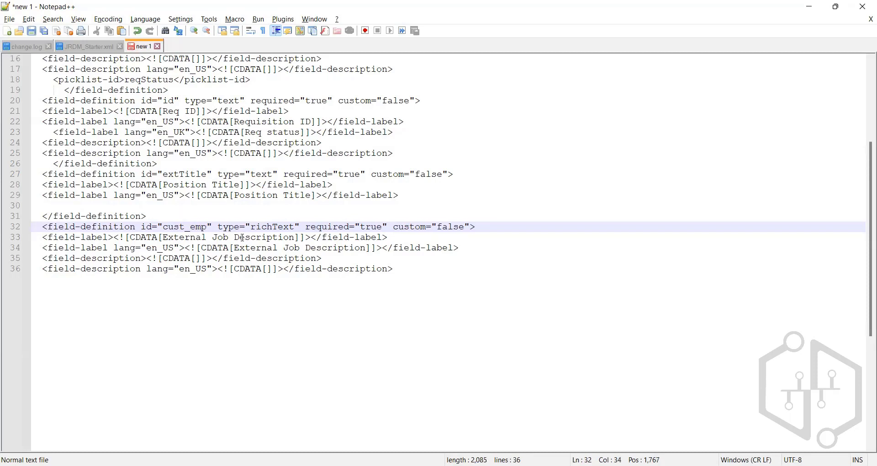
pyautogui.write('lyment')
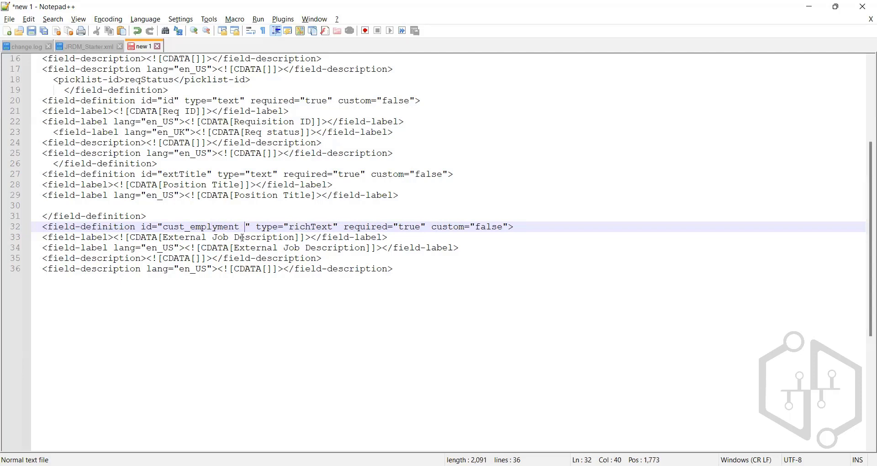
pyautogui.press('BackSpace')
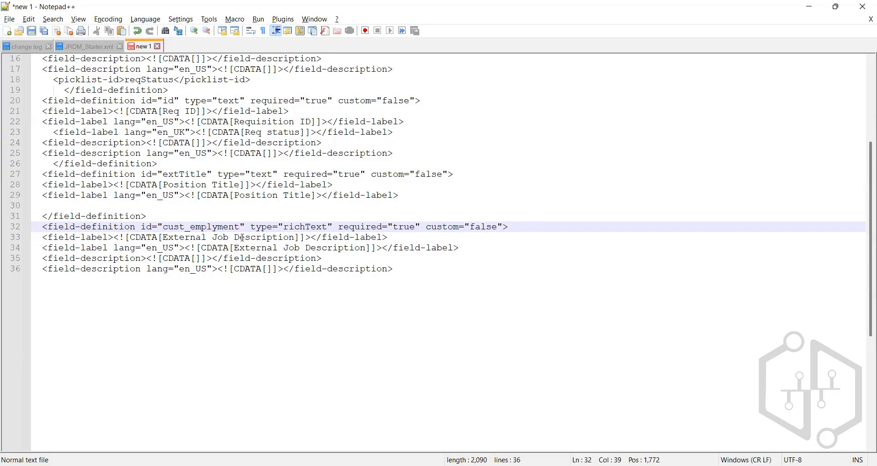
pyautogui.write('type')
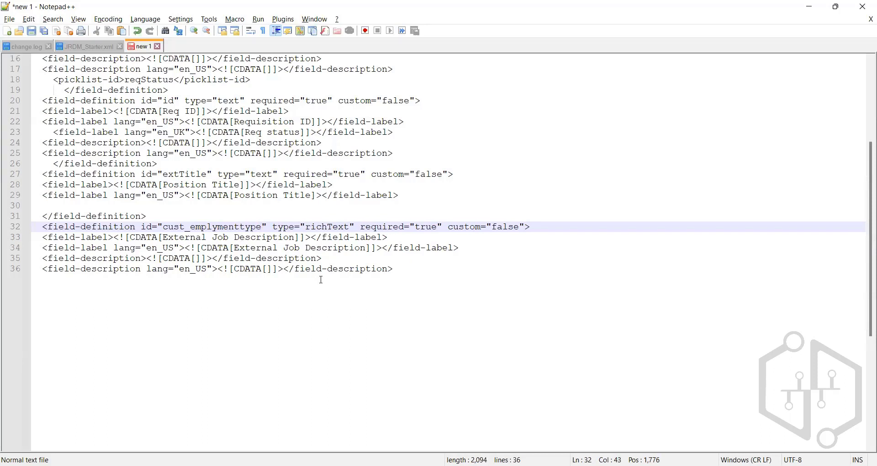
pyautogui.click(235, 226)
pyautogui.moveTo(263, 225); pyautogui.dragTo(163, 224)
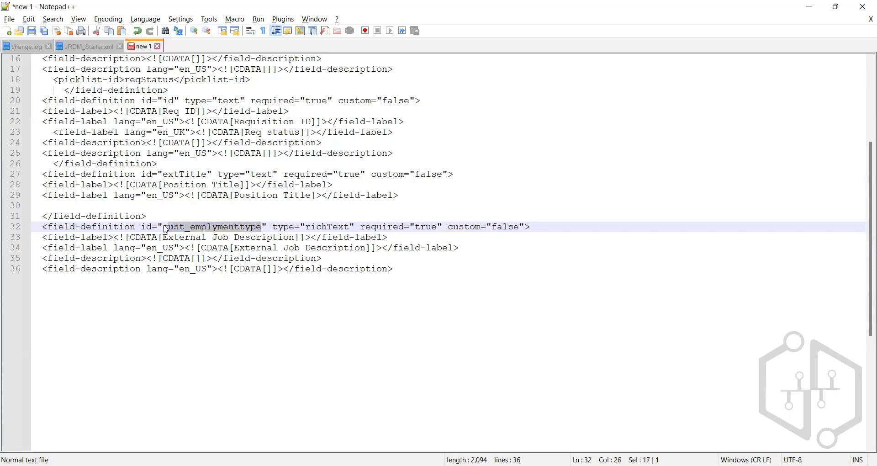
pyautogui.click(233, 231)
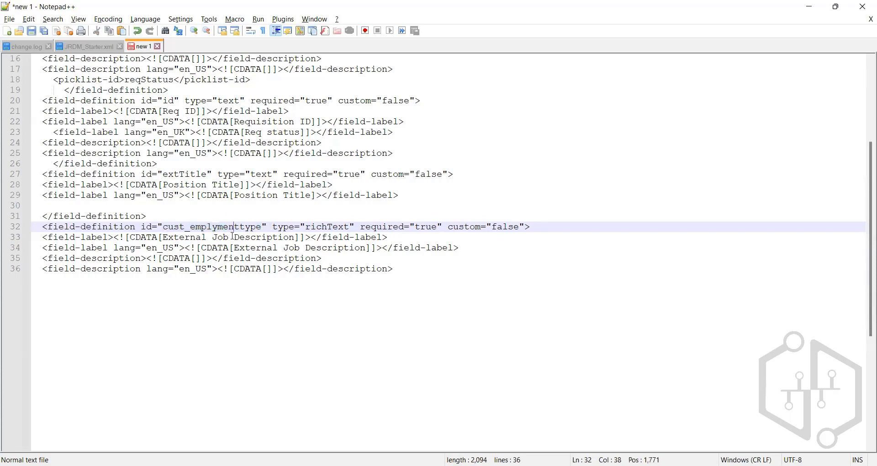
# Set the cust_emplymenttype field definition's type to text.
pyautogui.click(328, 227)
pyautogui.moveTo(350, 227); pyautogui.dragTo(305, 226)
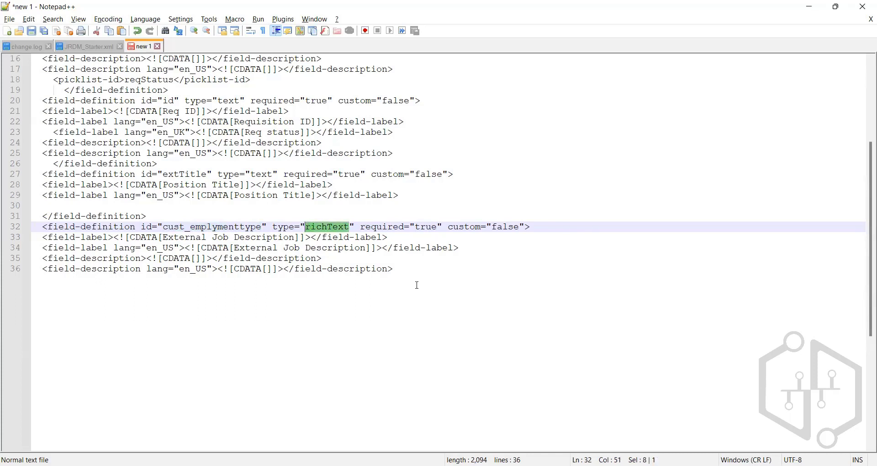
pyautogui.press('Delete')
pyautogui.write('text')
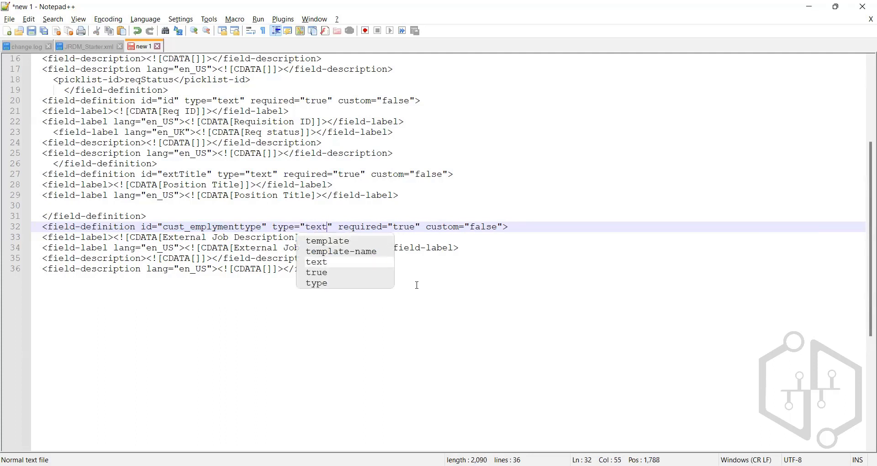
# Try picklist as the cust_emplymenttype field's type, and set the type back to text.
pyautogui.write('\\\\\\')
pyautogui.press('BackSpace')
pyautogui.press('BackSpace')
pyautogui.press('BackSpace')
pyautogui.press('BackSpace')
pyautogui.press('BackSpace')
pyautogui.press('BackSpace')
pyautogui.press('BackSpace')
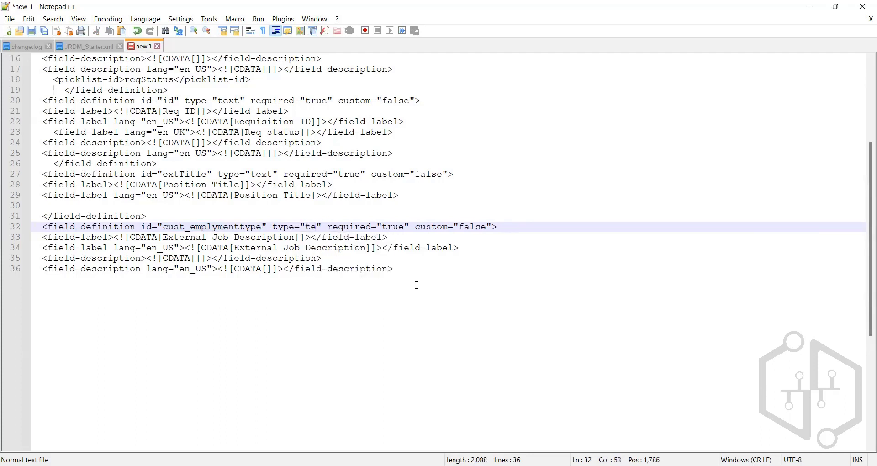
pyautogui.write('pic')
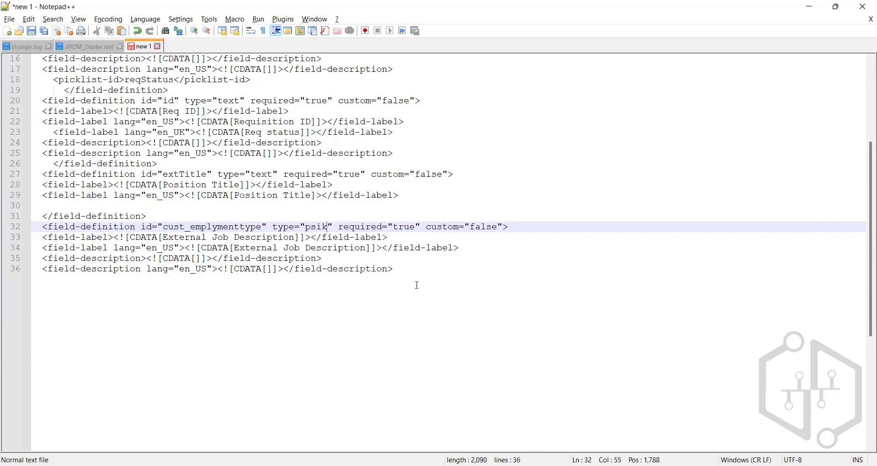
pyautogui.write('klist\\\\\\')
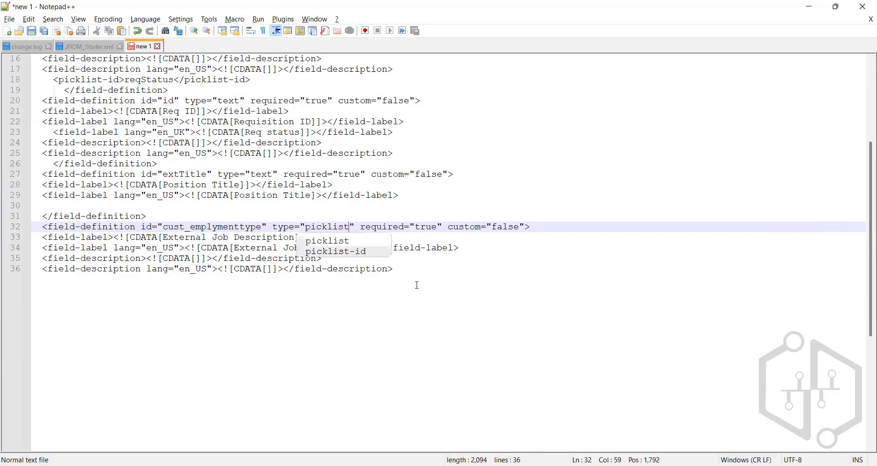
pyautogui.press('BackSpace')
pyautogui.press('BackSpace')
pyautogui.press('BackSpace')
pyautogui.press('BackSpace')
pyautogui.press('BackSpace')
pyautogui.press('BackSpace')
pyautogui.press('BackSpace')
pyautogui.press('BackSpace')
pyautogui.press('BackSpace')
pyautogui.press('BackSpace')
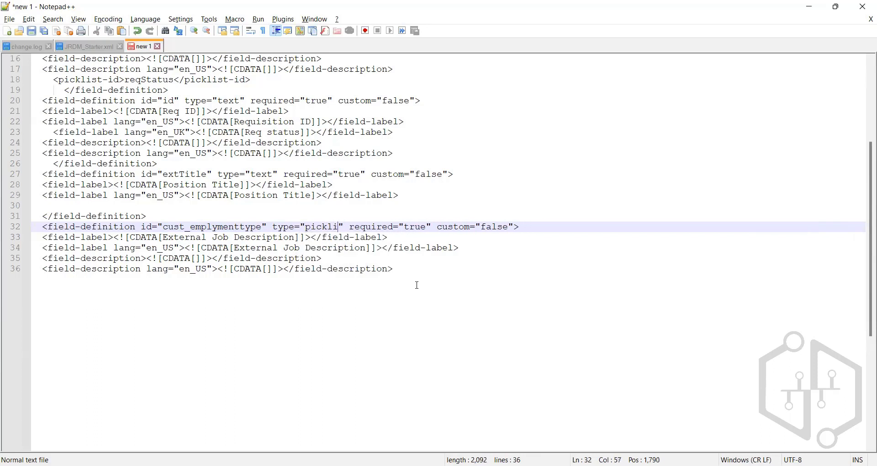
pyautogui.press('BackSpace')
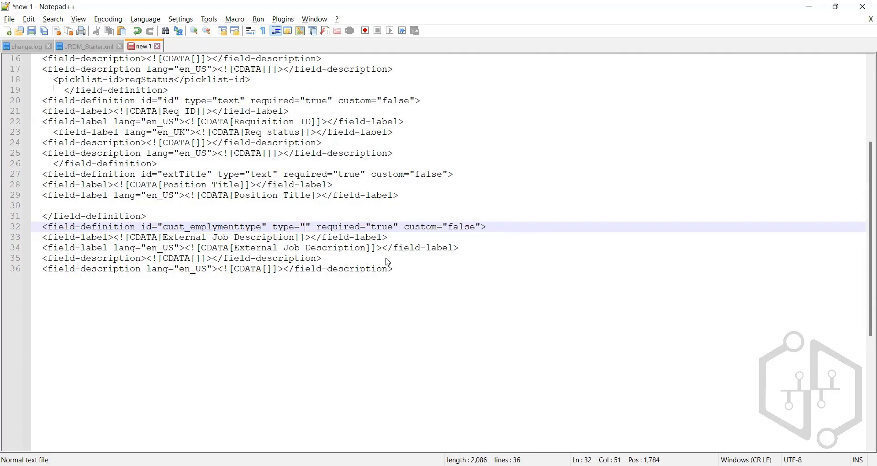
pyautogui.write('text')
# Add the note Mfilter two lines below the custom field's en_US description line.
pyautogui.click(423, 259)
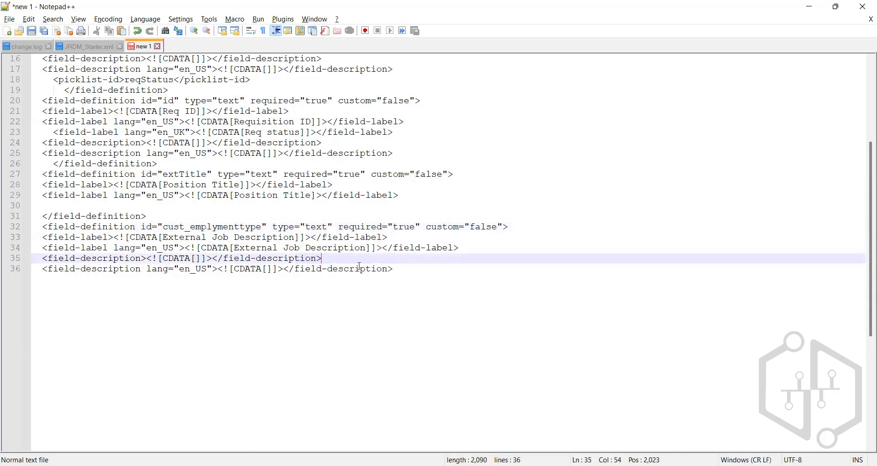
pyautogui.click(338, 268)
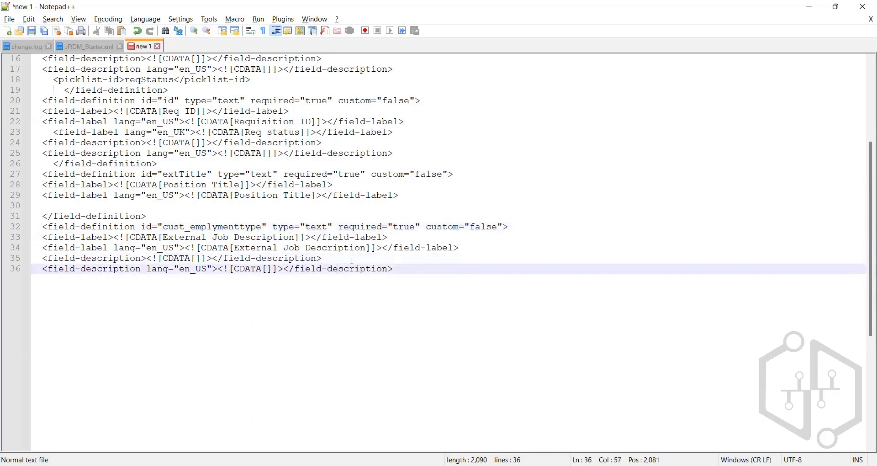
pyautogui.click(353, 260)
pyautogui.hotkey('alt', 'Tab')
pyautogui.hotkey('alt', 'Tab')
pyautogui.press('Return')
pyautogui.press('Return')
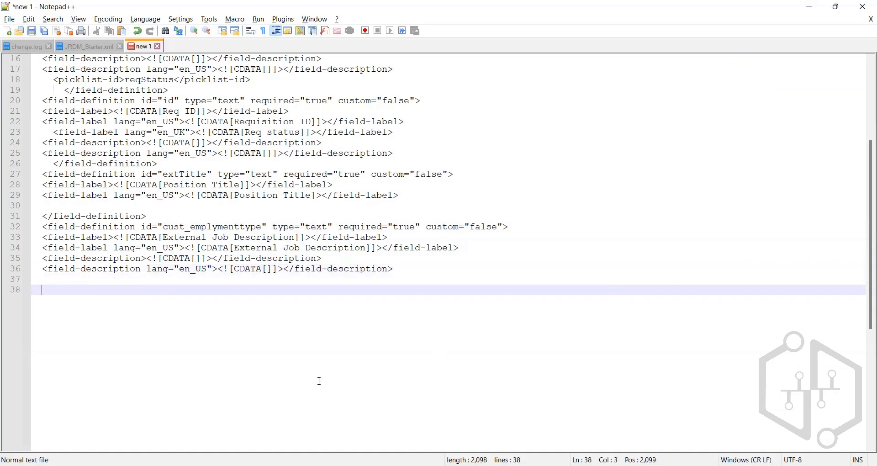
pyautogui.write('Mfilter')
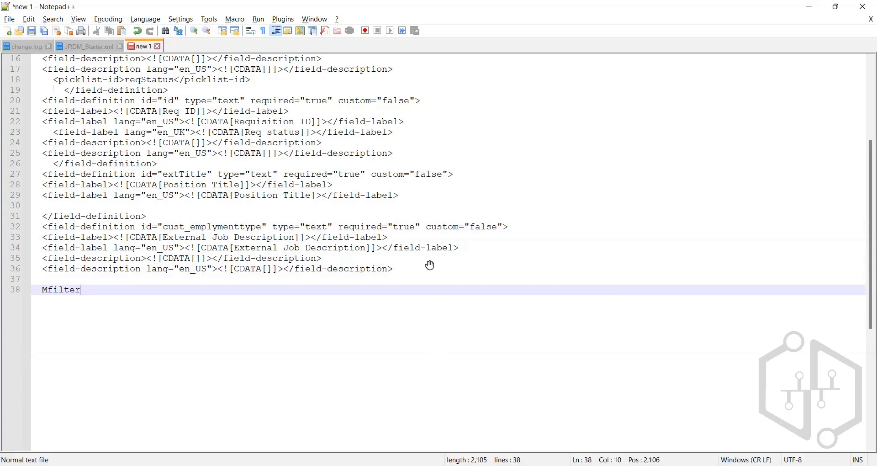
# Switch to the SAP SuccessFactors Recruiting guide and review the mfield1-15 and filter1-15 standard field entries.
pyautogui.hotkey('alt', 'Tab')
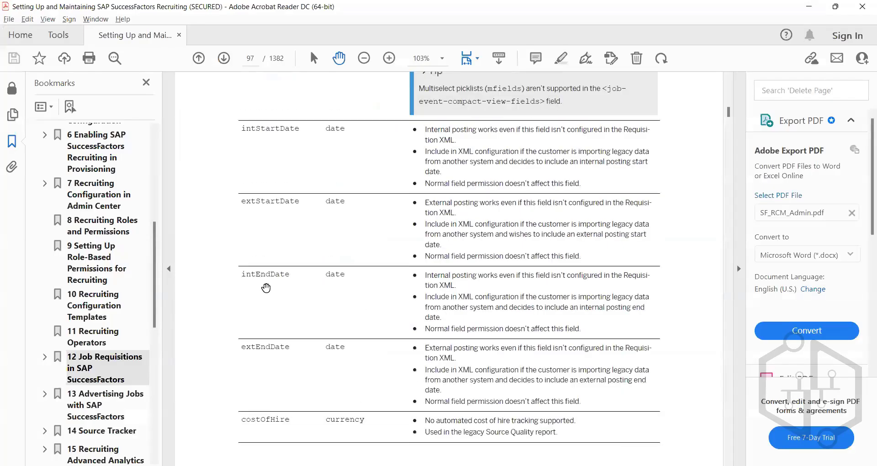
pyautogui.scroll(10, 266, 288)
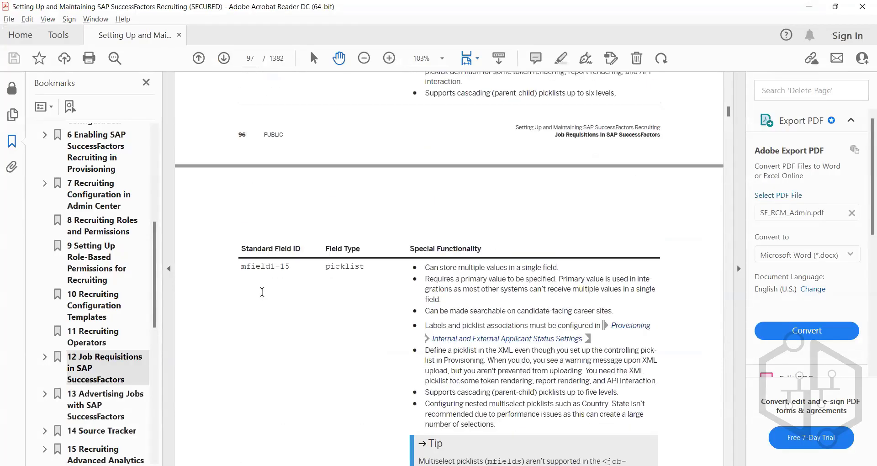
pyautogui.scroll(5, 262, 291)
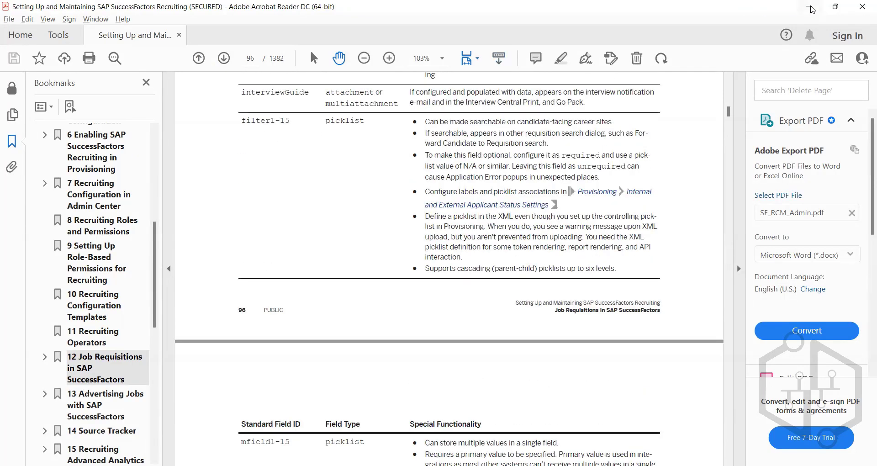
pyautogui.click(812, 9)
# Replace the Mfilter note below the custom field definition with M-Multi.
pyautogui.write('Mfi')
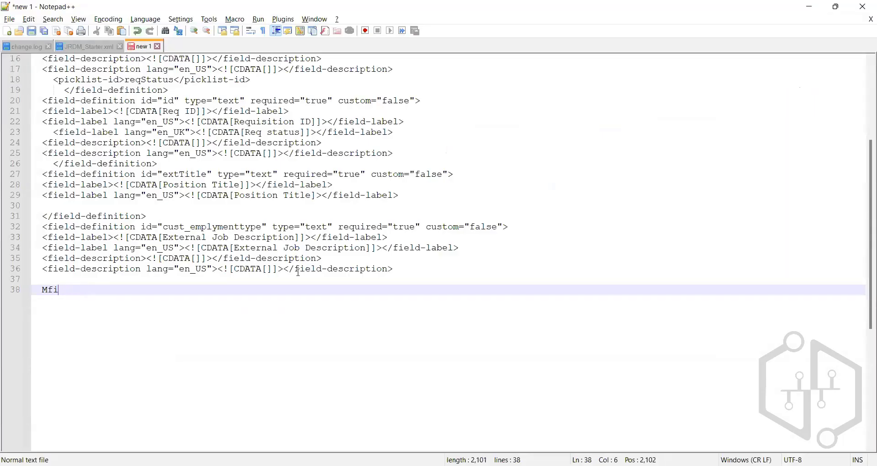
pyautogui.press('BackSpace')
pyautogui.press('BackSpace')
pyautogui.press('BackSpace')
pyautogui.write('-')
pyautogui.press('Up')
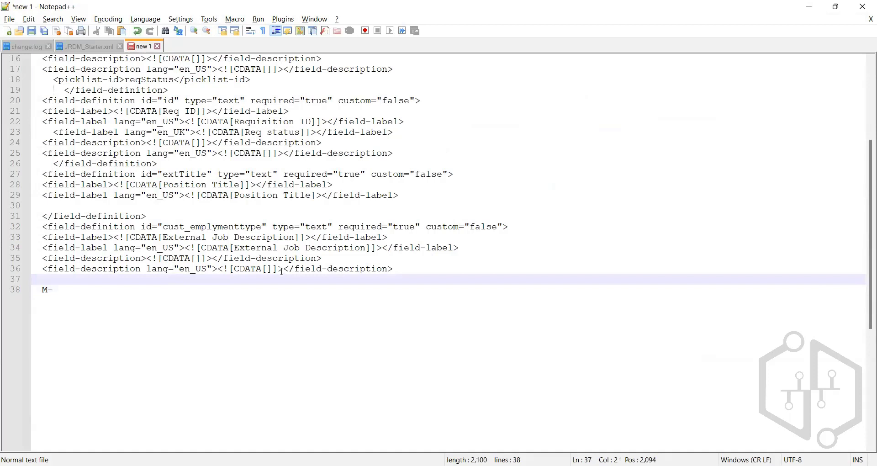
pyautogui.click(156, 291)
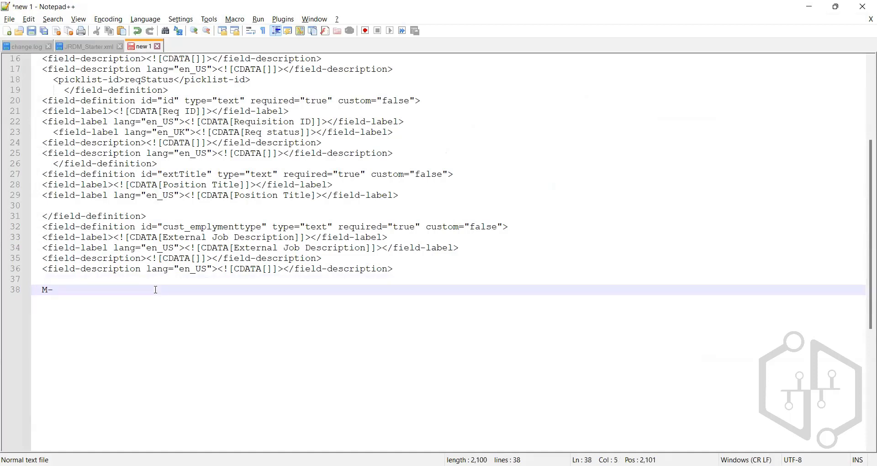
pyautogui.write('Multi')
pyautogui.press('Return')
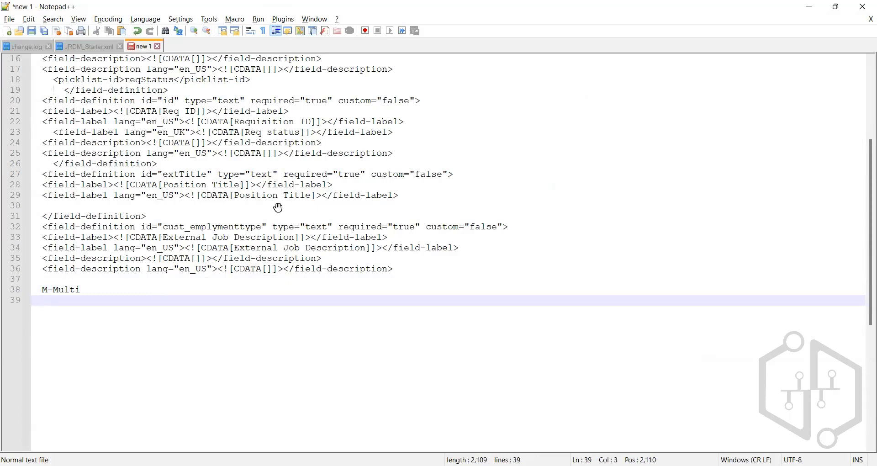
# Check the filter1-15 picklist entry in the guide against the M-Multi note and the custom field definition in the XML.
pyautogui.hotkey('alt', 'Tab')
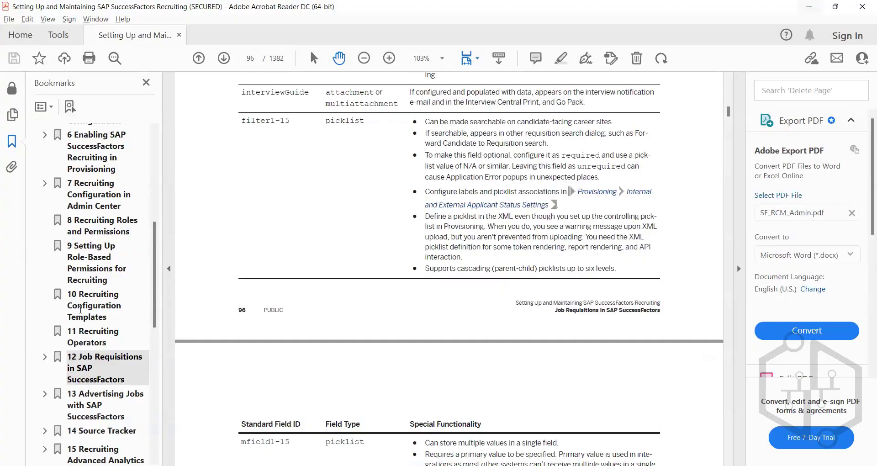
pyautogui.click(811, 10)
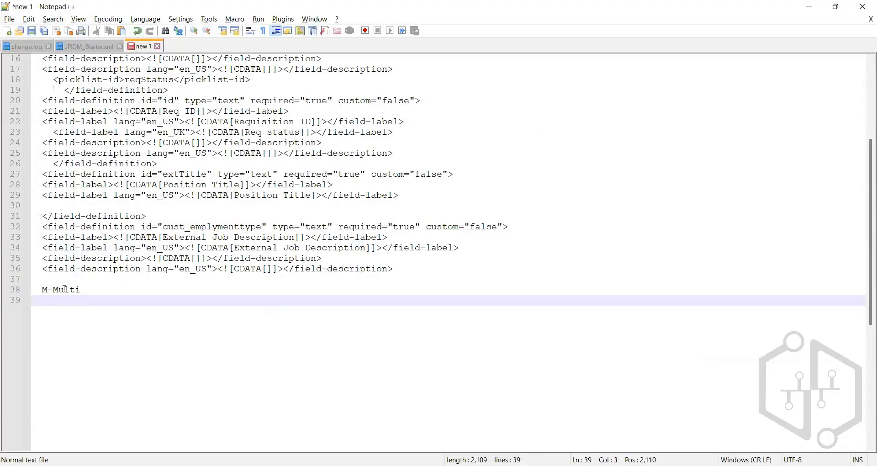
pyautogui.moveTo(42, 290); pyautogui.dragTo(81, 290)
pyautogui.click(60, 312)
pyautogui.click(253, 228)
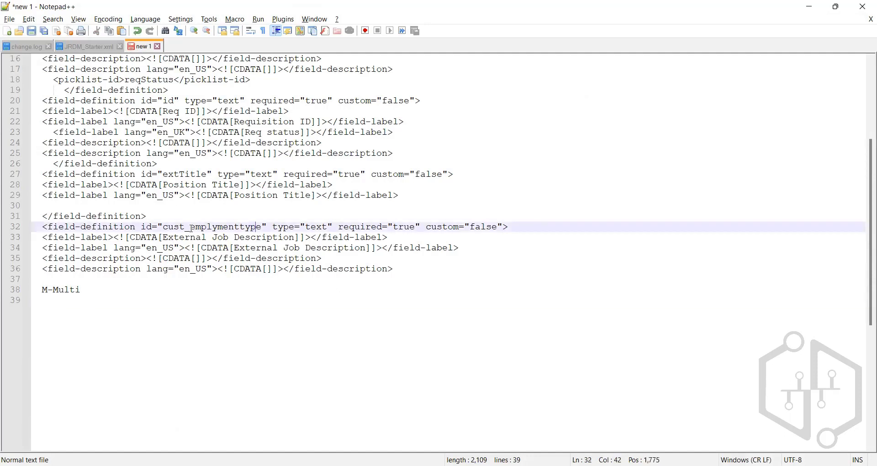
# Copy the status field's reqStatus picklist-id line to a new line below the custom field's en_US description.
pyautogui.click(386, 273)
pyautogui.press('Return')
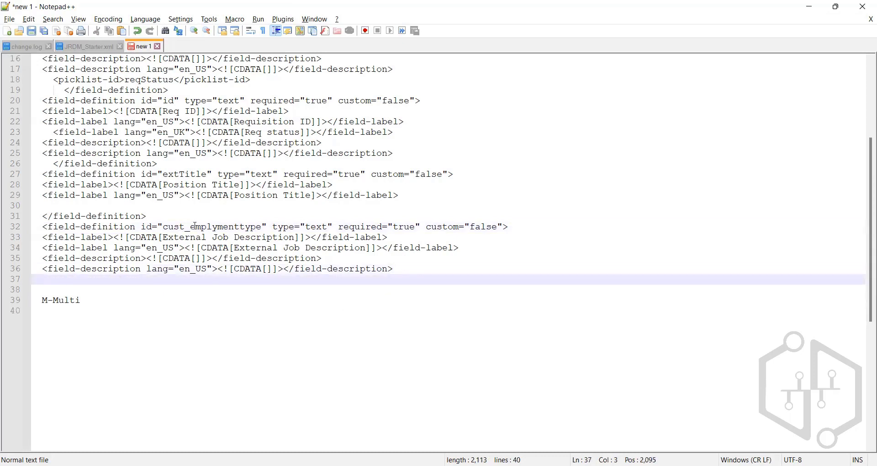
pyautogui.scroll(2, 195, 225)
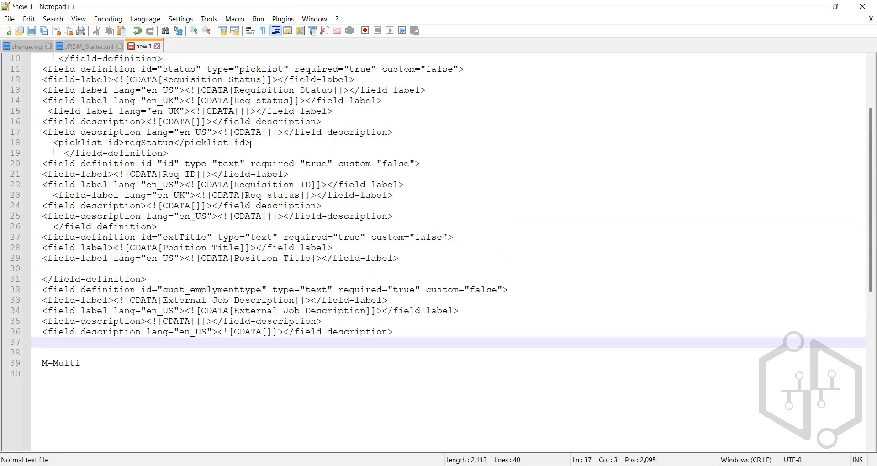
pyautogui.moveTo(252, 143); pyautogui.dragTo(24, 142)
pyautogui.hotkey('ctrl', 'c')
pyautogui.click(42, 339)
pyautogui.hotkey('ctrl', 'v')
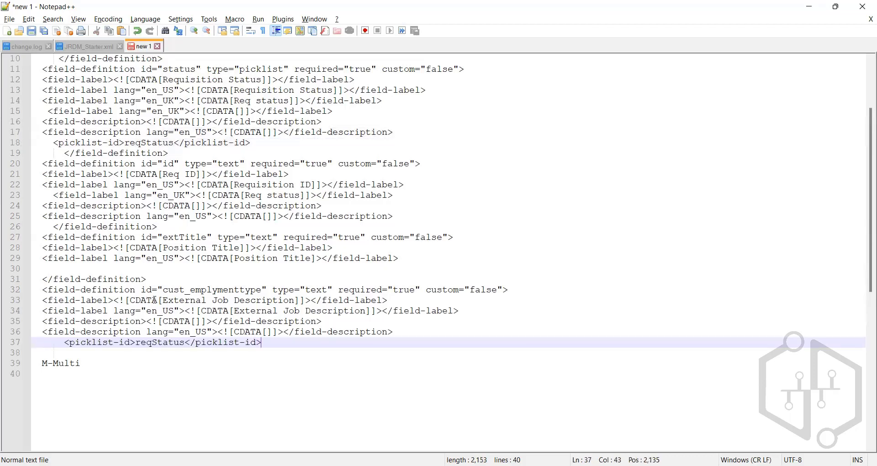
# Replace reqStatus in the pasted picklist-id line with employementtype.
pyautogui.click(186, 344)
pyautogui.press('BackSpace')
pyautogui.press('BackSpace')
pyautogui.press('BackSpace')
pyautogui.press('BackSpace')
pyautogui.press('BackSpace')
pyautogui.press('BackSpace')
pyautogui.press('BackSpace')
pyautogui.press('BackSpace')
pyautogui.press('BackSpace')
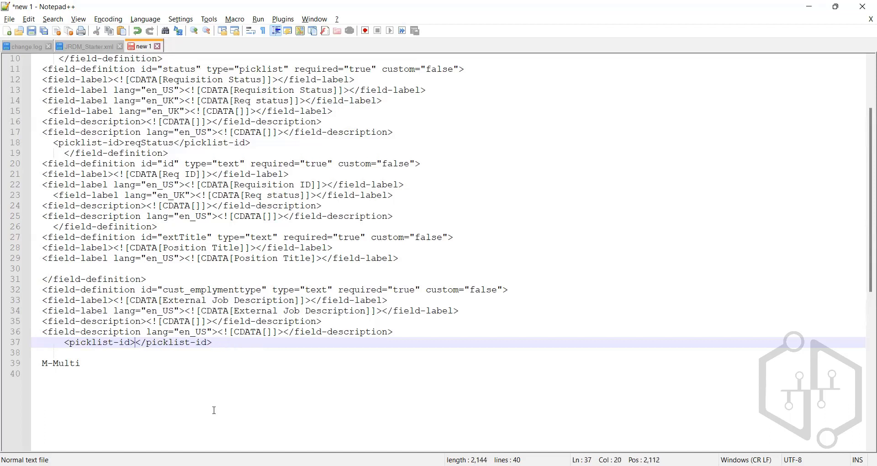
pyautogui.write('employe')
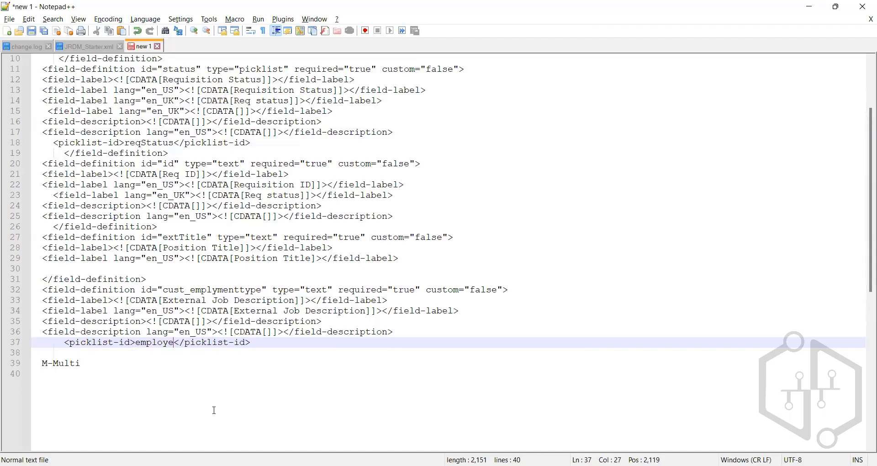
pyautogui.write('menttype')
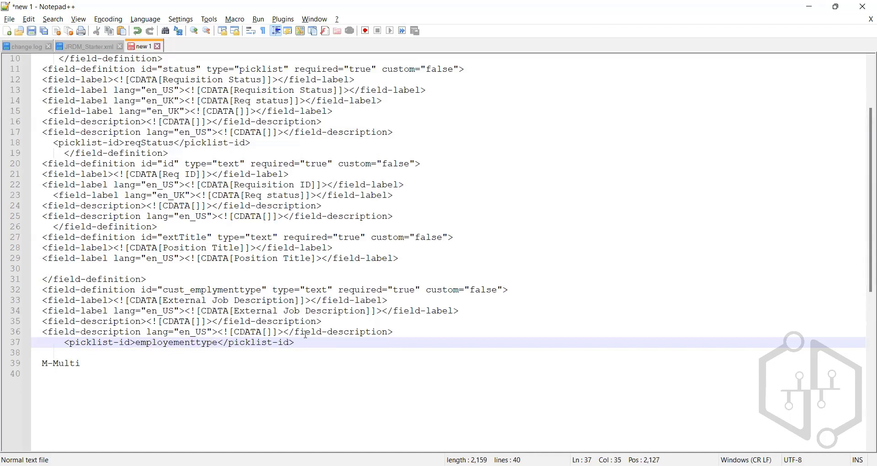
pyautogui.click(306, 334)
pyautogui.press('Down')
pyautogui.click(213, 290)
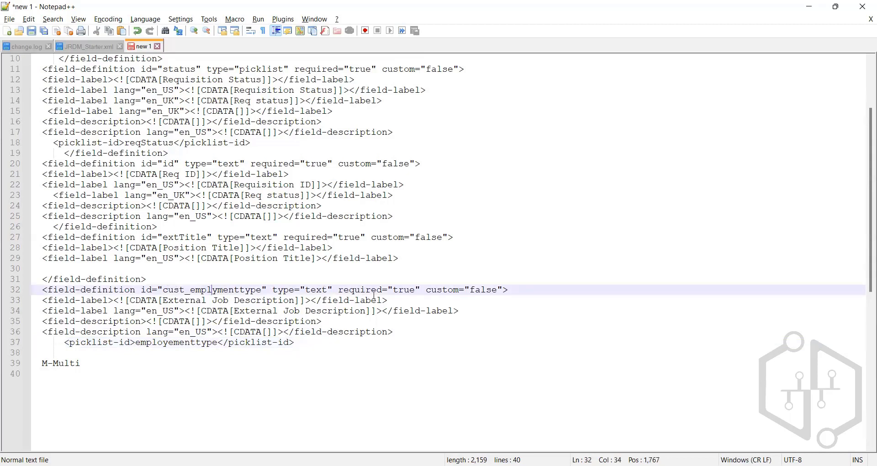
pyautogui.click(302, 341)
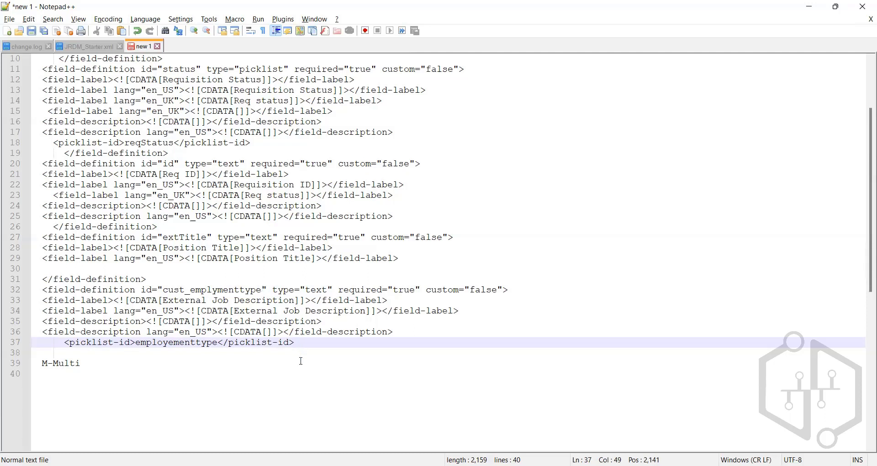
# Try cust_jobrelated as the custom field definition's id, and clear the new id text.
pyautogui.click(262, 290)
pyautogui.press('BackSpace')
pyautogui.press('BackSpace')
pyautogui.press('BackSpace')
pyautogui.press('BackSpace')
pyautogui.press('BackSpace')
pyautogui.press('BackSpace')
pyautogui.press('BackSpace')
pyautogui.press('BackSpace')
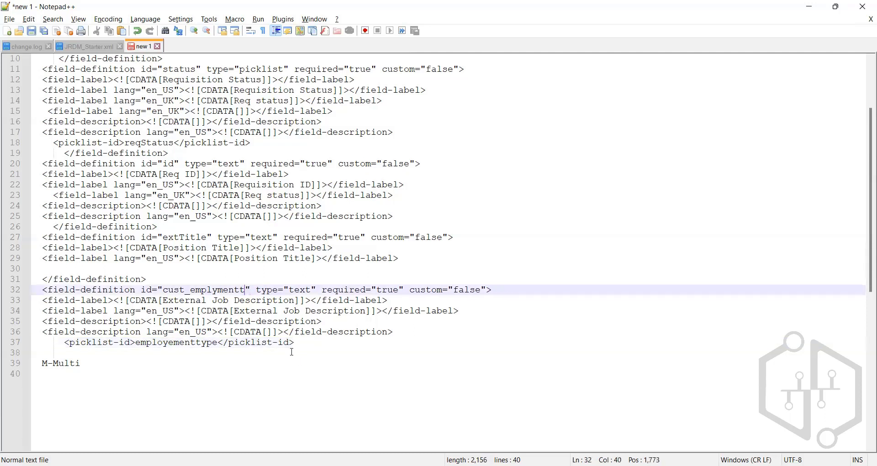
pyautogui.press('BackSpace')
pyautogui.press('BackSpace')
pyautogui.press('BackSpace')
pyautogui.press('BackSpace')
pyautogui.press('BackSpace')
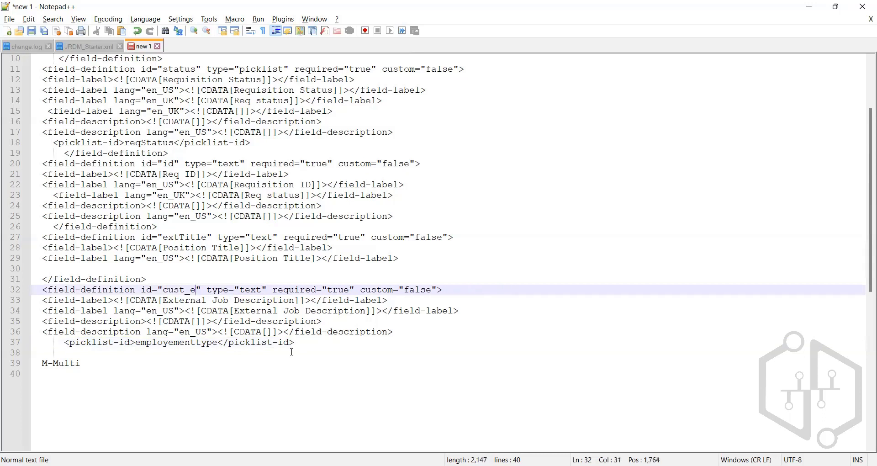
pyautogui.write('jobre')
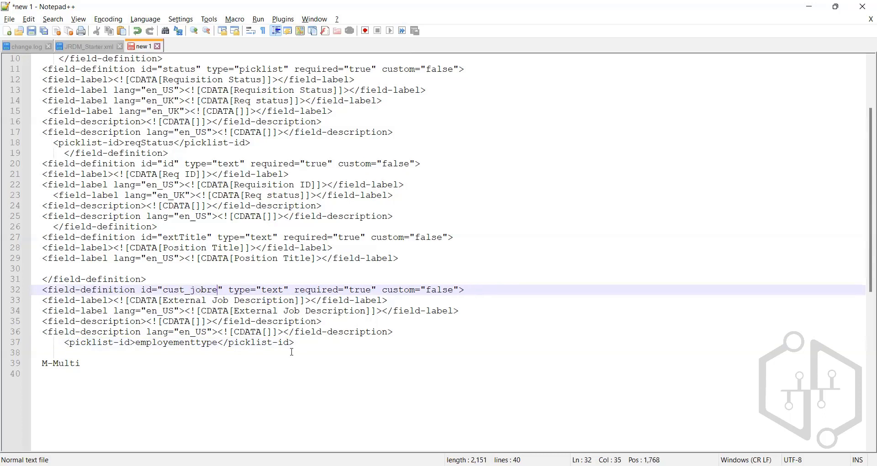
pyautogui.write('lated')
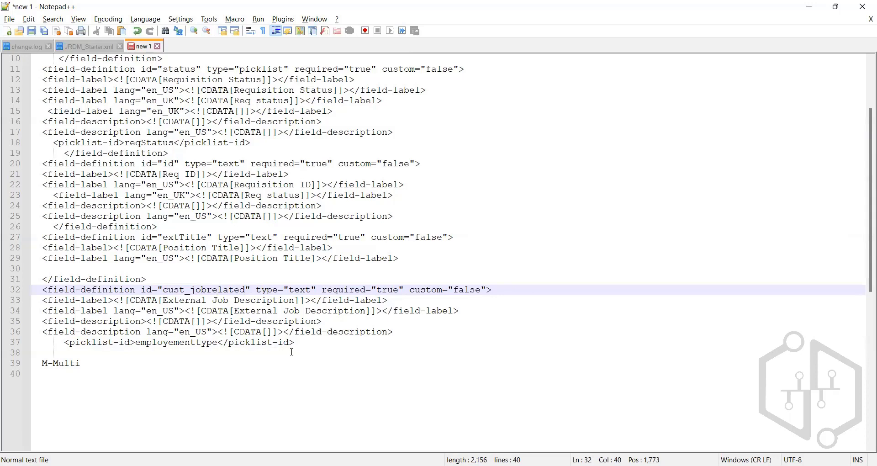
pyautogui.press('BackSpace')
pyautogui.press('BackSpace')
pyautogui.press('BackSpace')
pyautogui.press('BackSpace')
pyautogui.press('BackSpace')
pyautogui.press('BackSpace')
pyautogui.press('BackSpace')
pyautogui.press('BackSpace')
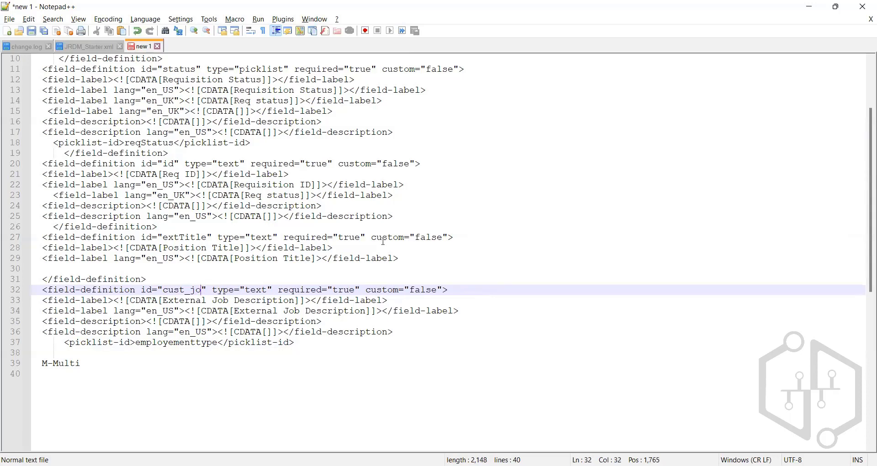
pyautogui.press('BackSpace')
# Compare the custom field definition's type with the filter1-15 and mfield1-15 entries in the Recruiting guide.
pyautogui.press('pageup')
pyautogui.scroll(-2, 258, 348)
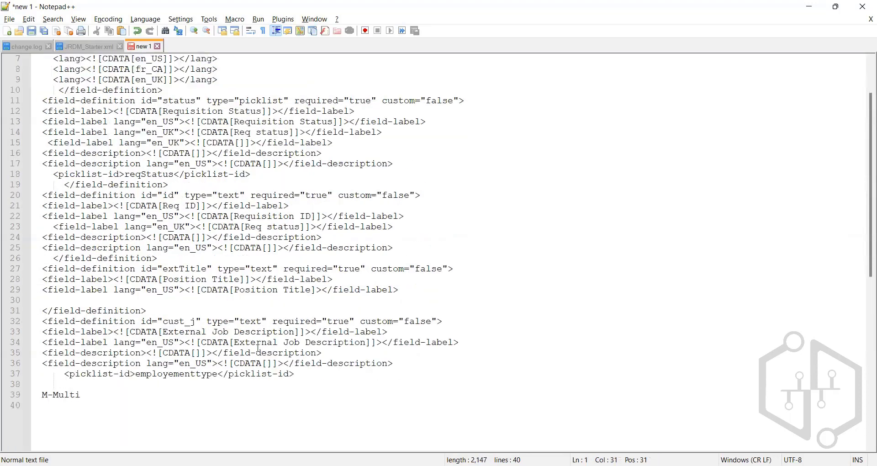
pyautogui.click(244, 322)
pyautogui.moveTo(264, 321); pyautogui.dragTo(240, 321)
pyautogui.press('Right')
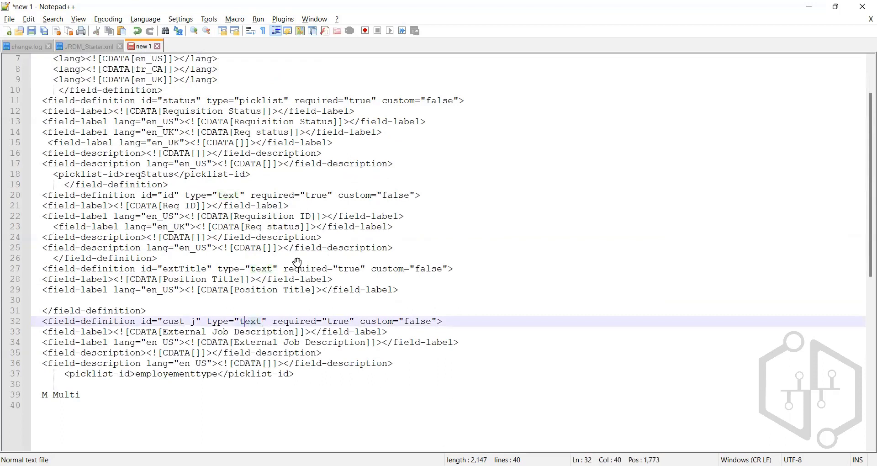
pyautogui.hotkey('alt', 'Tab')
pyautogui.scroll(-2, 332, 239)
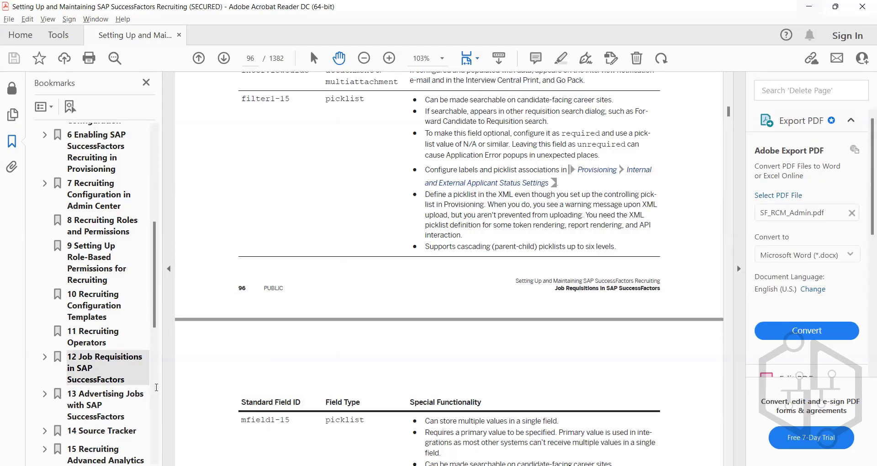
pyautogui.hotkey('alt', 'Tab')
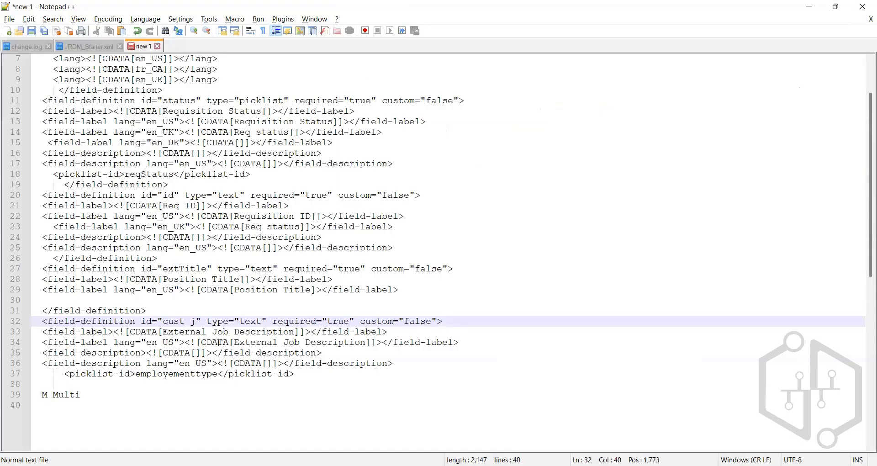
# Restore cust_emplymenttype as the custom field definition's id.
pyautogui.write('obrelated')
pyautogui.press('BackSpace')
pyautogui.press('BackSpace')
pyautogui.press('BackSpace')
pyautogui.press('BackSpace')
pyautogui.press('BackSpace')
pyautogui.press('BackSpace')
pyautogui.press('BackSpace')
pyautogui.press('BackSpace')
pyautogui.press('BackSpace')
pyautogui.press('BackSpace')
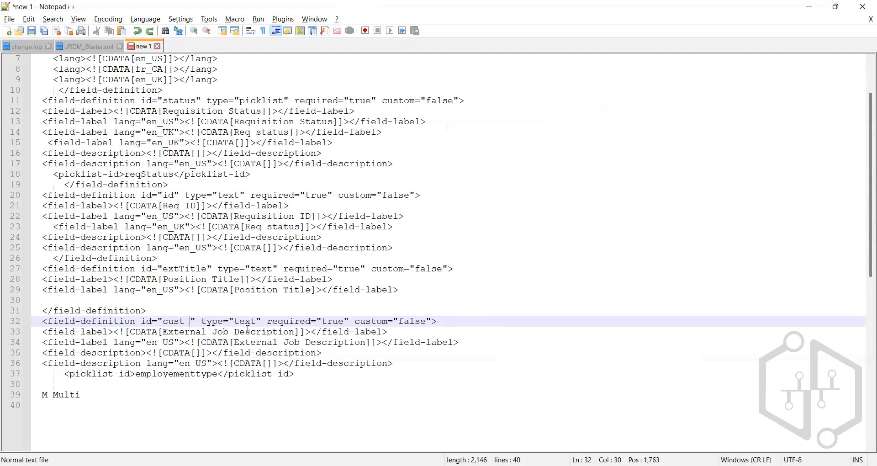
pyautogui.write('emplymenttype\\')
pyautogui.press('BackSpace')
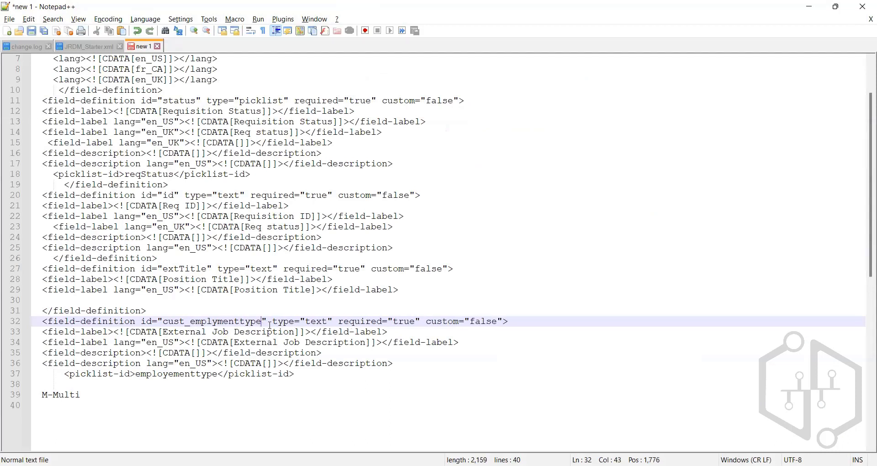
pyautogui.click(302, 376)
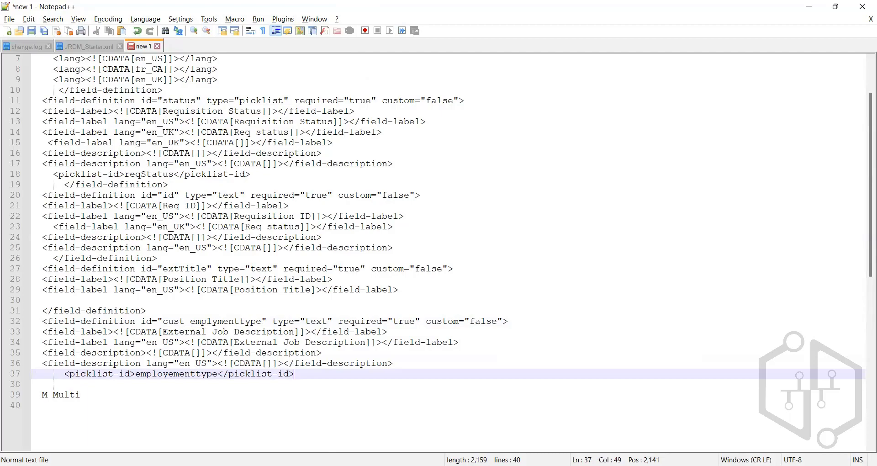
# Switch to the SuccessFactors Admin Center in the browser and view the Job Requisition templates in Manage Templates.
pyautogui.hotkey('alt', 'Tab')
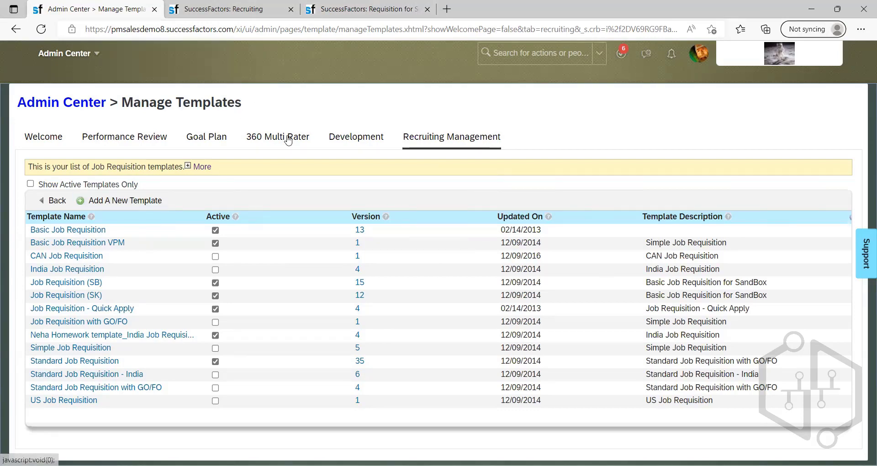
pyautogui.click(507, 58)
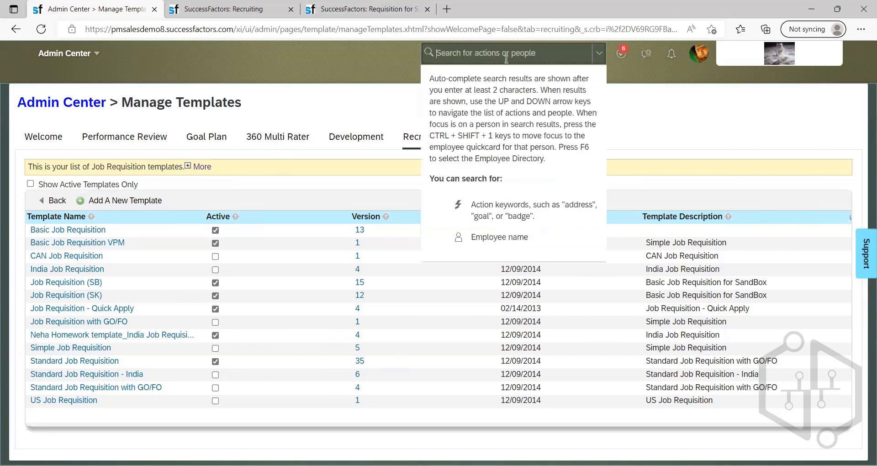
pyautogui.click(351, 92)
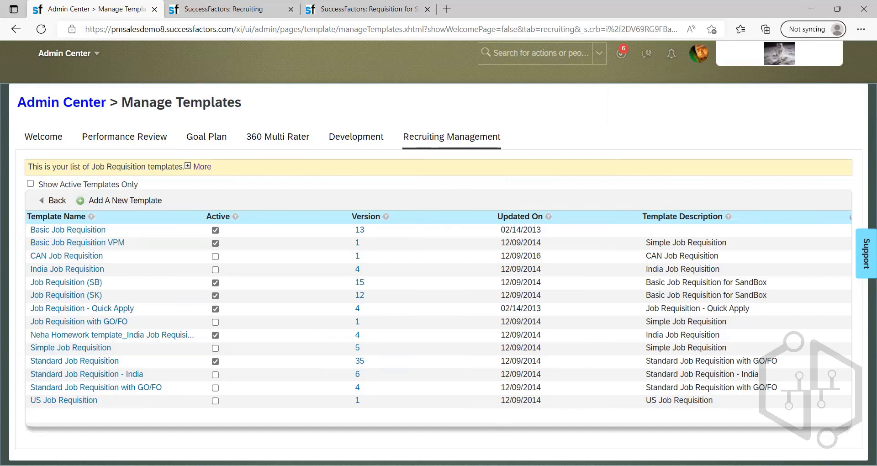
# Switch to the Recruiting guide and reread the filter1-15 and mfield1-15 special functionality notes.
pyautogui.hotkey('alt', 'Tab')
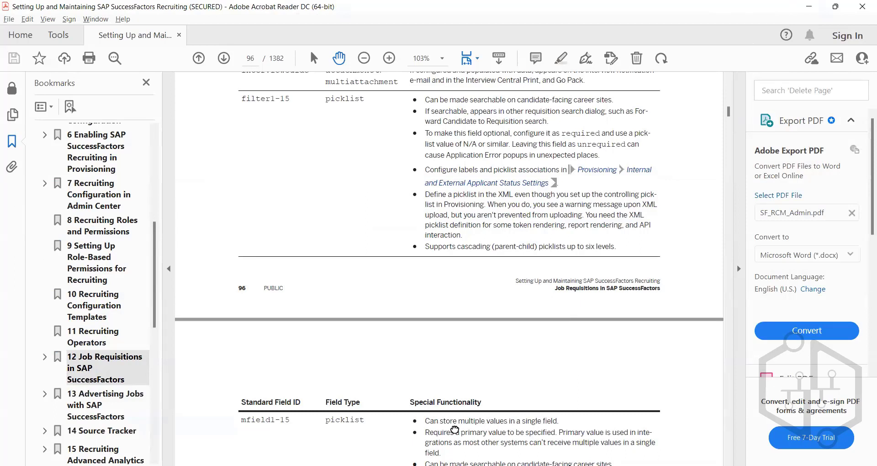
pyautogui.scroll(1, 452, 411)
pyautogui.scroll(-1, 429, 349)
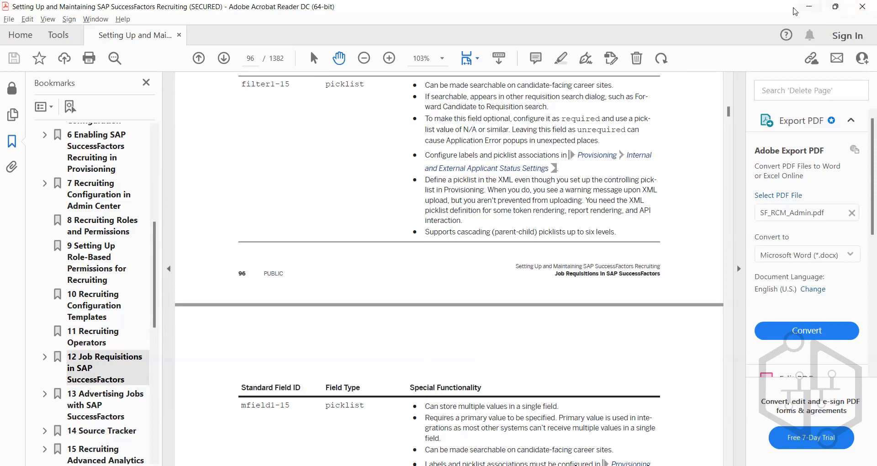
pyautogui.click(809, 10)
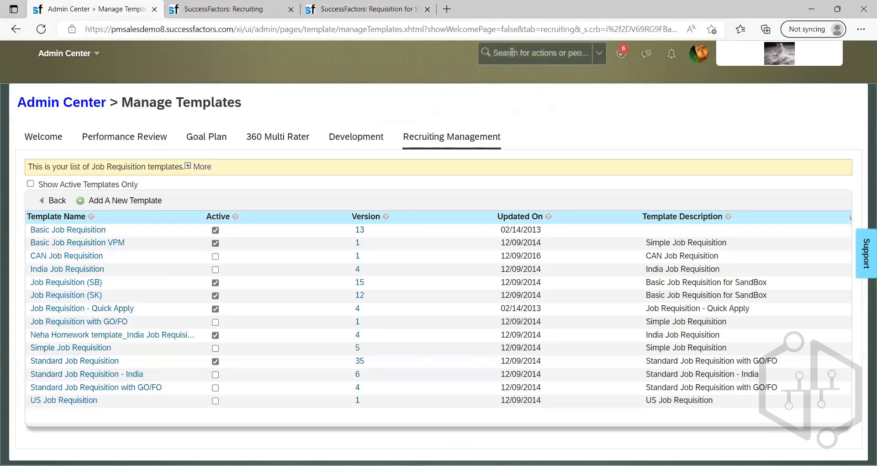
pyautogui.click(509, 53)
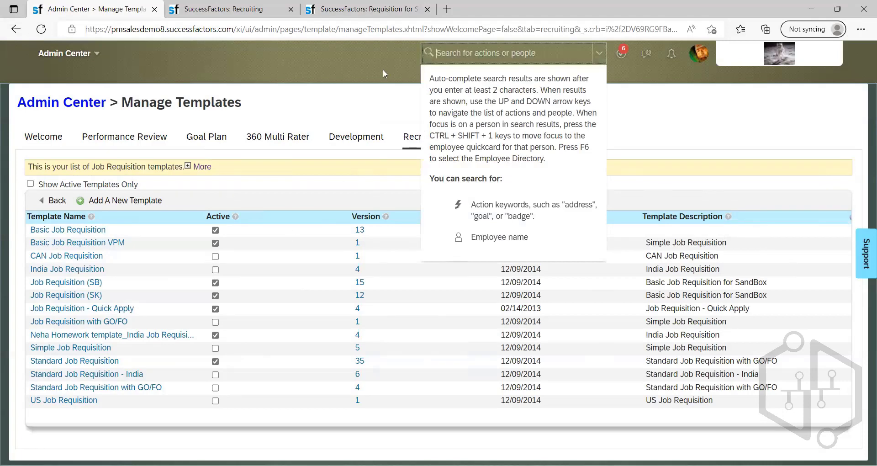
pyautogui.click(304, 88)
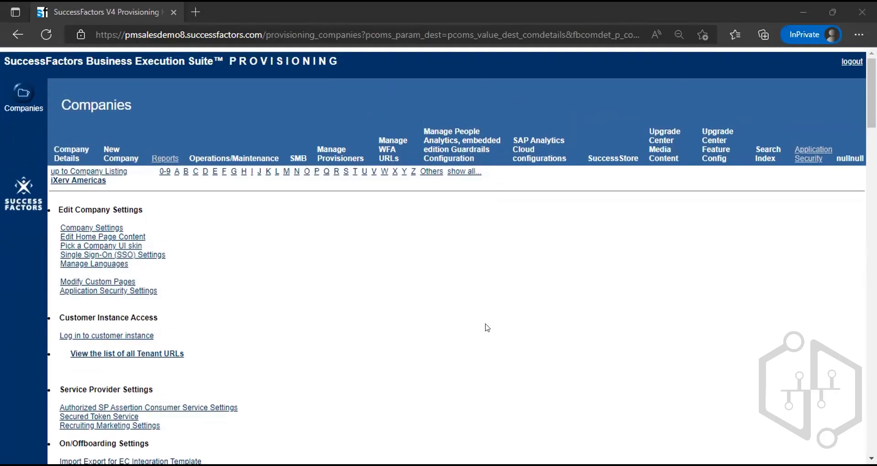
# Switch to SuccessFactors Provisioning and open Internal and External Applicant Search Settings under Managing Recruiting.
pyautogui.scroll(-20, 488, 327)
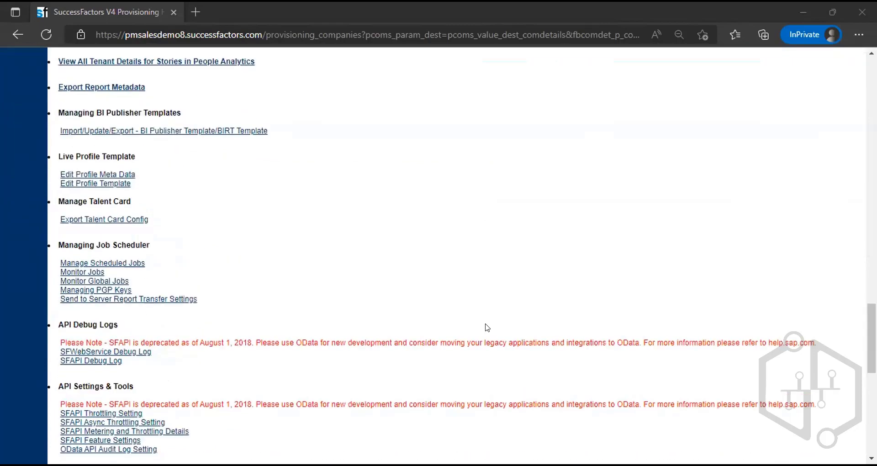
pyautogui.scroll(-3, 487, 328)
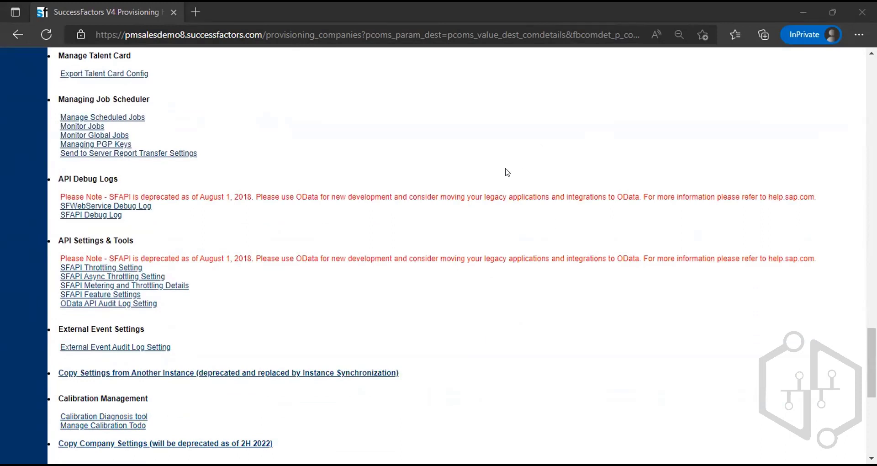
pyautogui.scroll(4, 500, 174)
pyautogui.scroll(7, 500, 174)
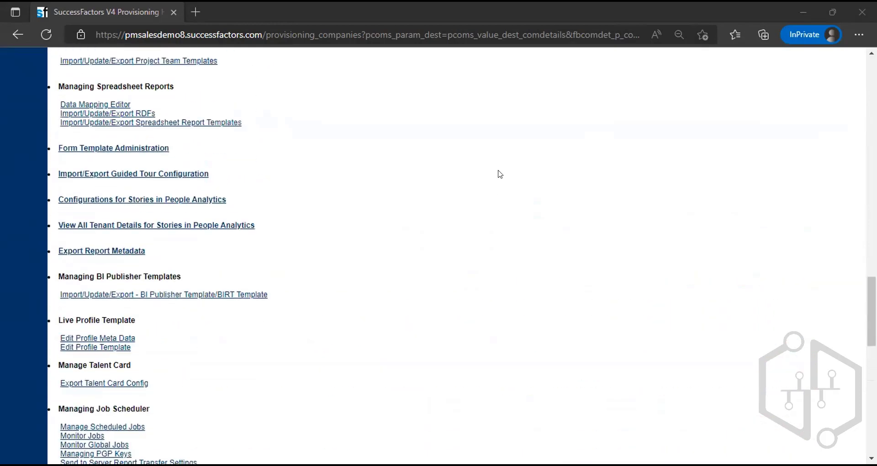
pyautogui.scroll(3, 500, 174)
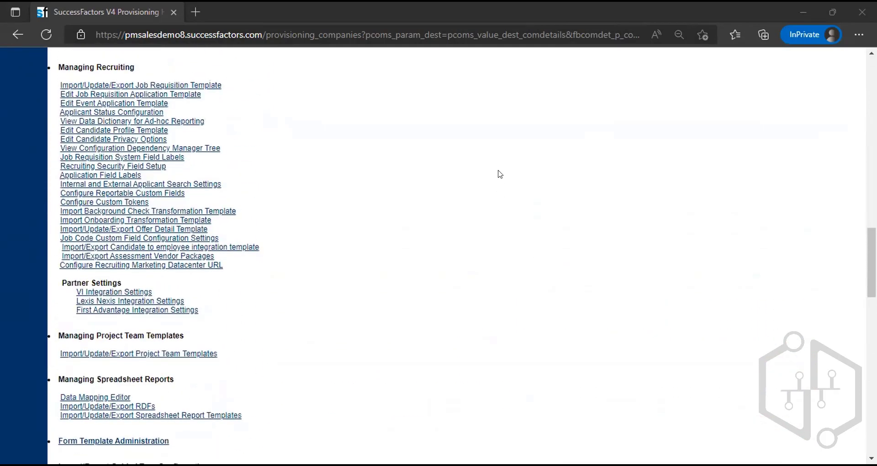
pyautogui.scroll(-1, 500, 174)
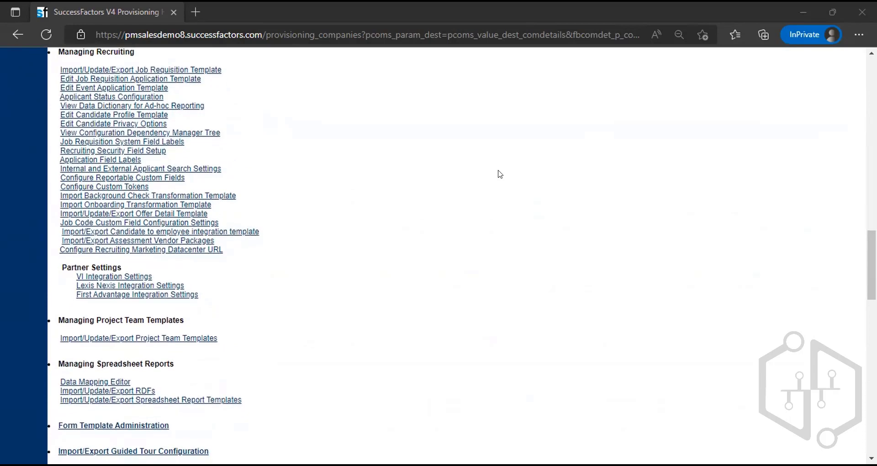
pyautogui.scroll(-1, 500, 174)
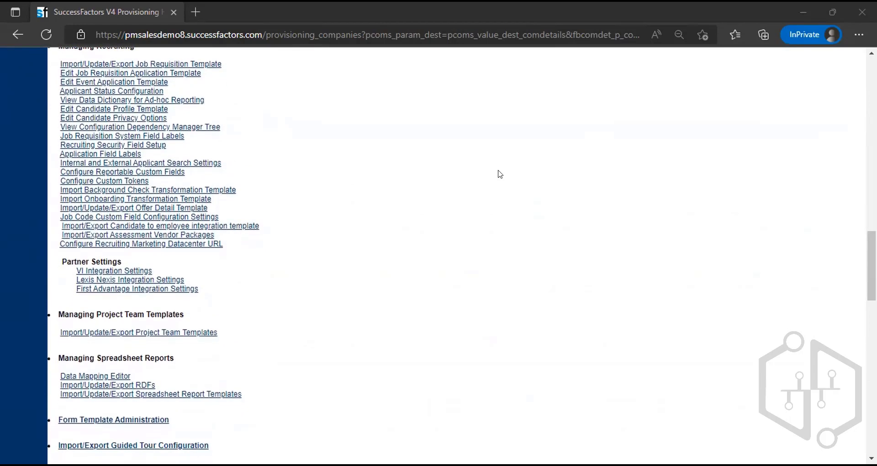
pyautogui.scroll(-1, 500, 174)
pyautogui.scroll(-1, 500, 174)
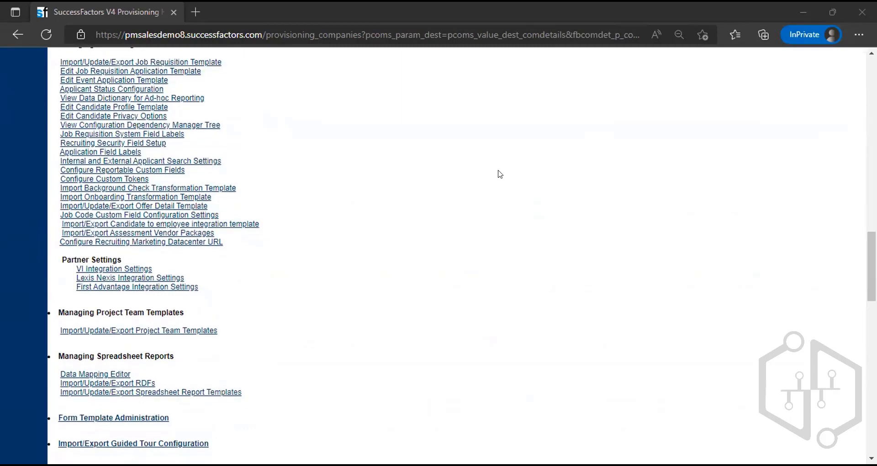
pyautogui.scroll(-2, 500, 174)
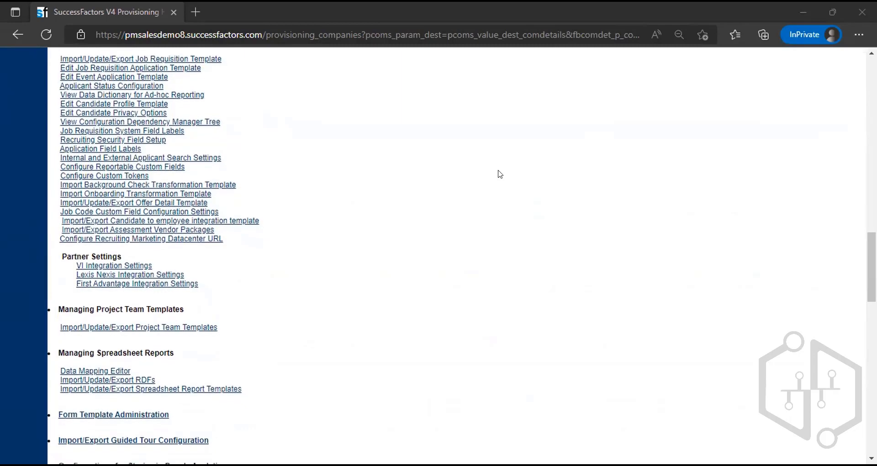
pyautogui.scroll(-2, 500, 174)
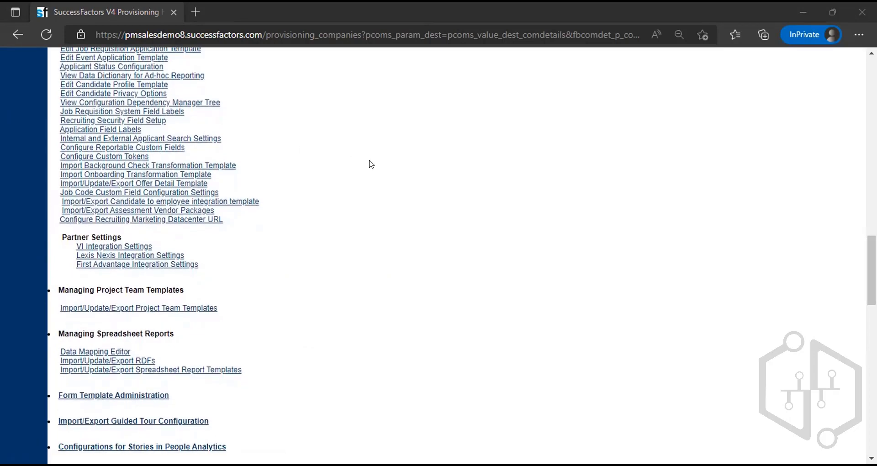
pyautogui.scroll(-2, 371, 164)
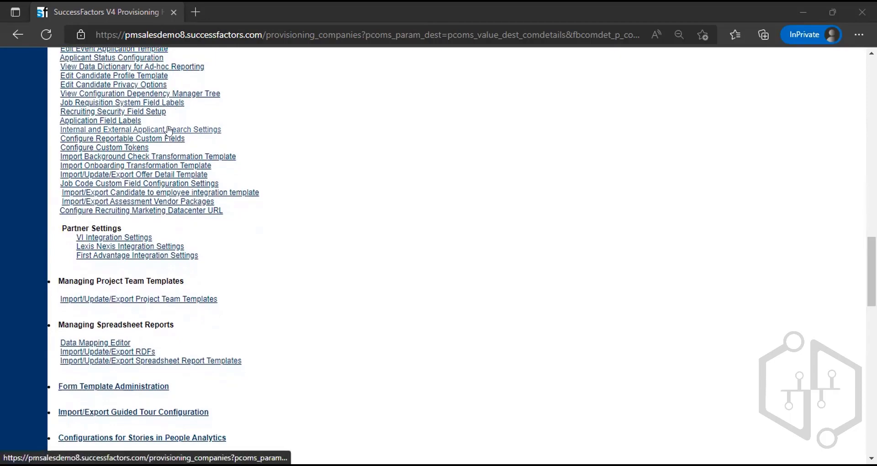
pyautogui.click(169, 131)
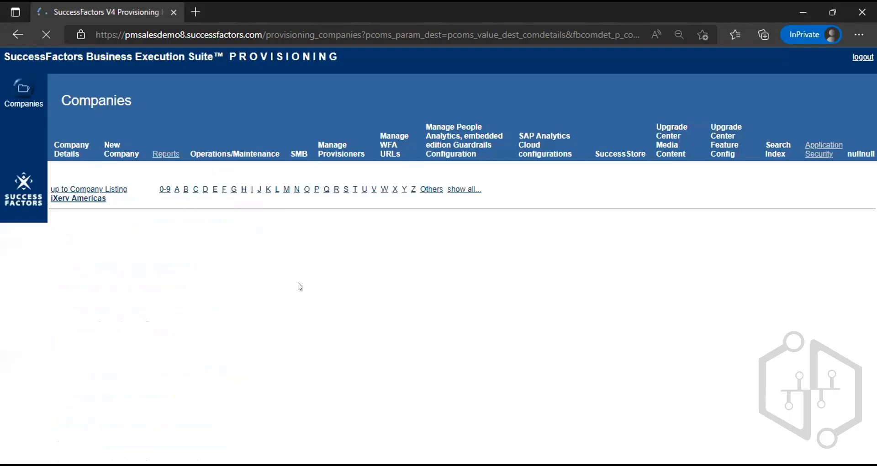
# Examine the Internal Site custom filters, checking the field labels, picklist IDs and parent picklist IDs of the filter and mfield entries.
pyautogui.scroll(-15, 300, 286)
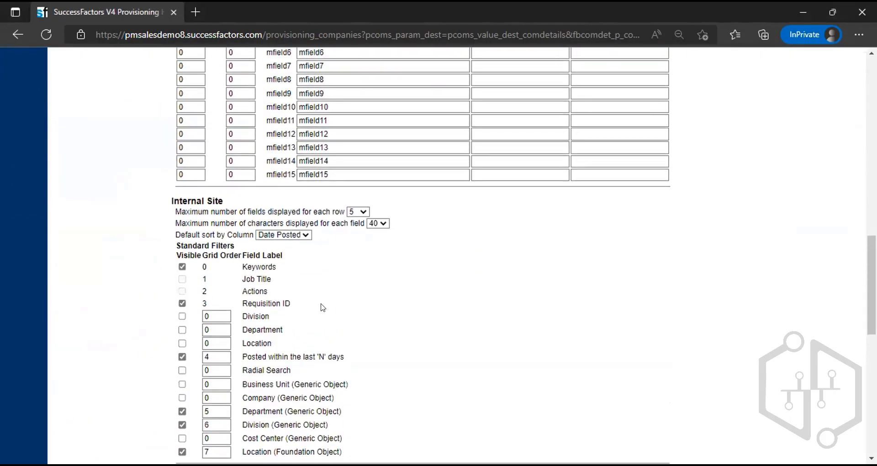
pyautogui.scroll(-3, 321, 307)
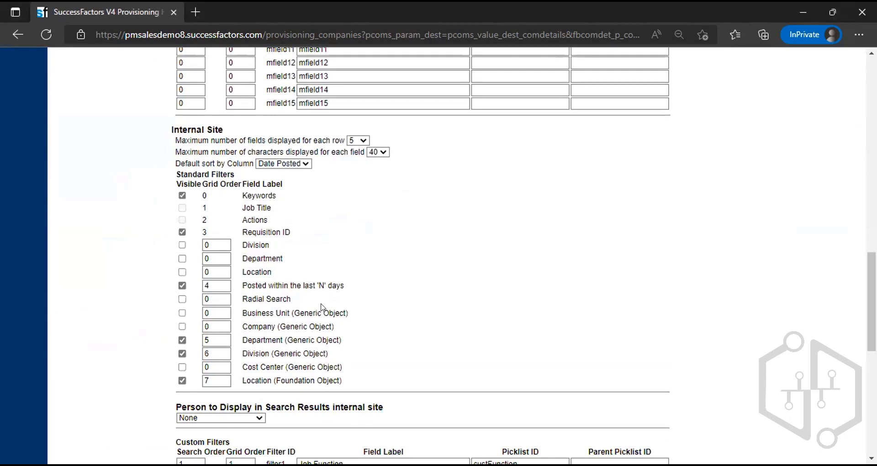
pyautogui.scroll(-7, 321, 307)
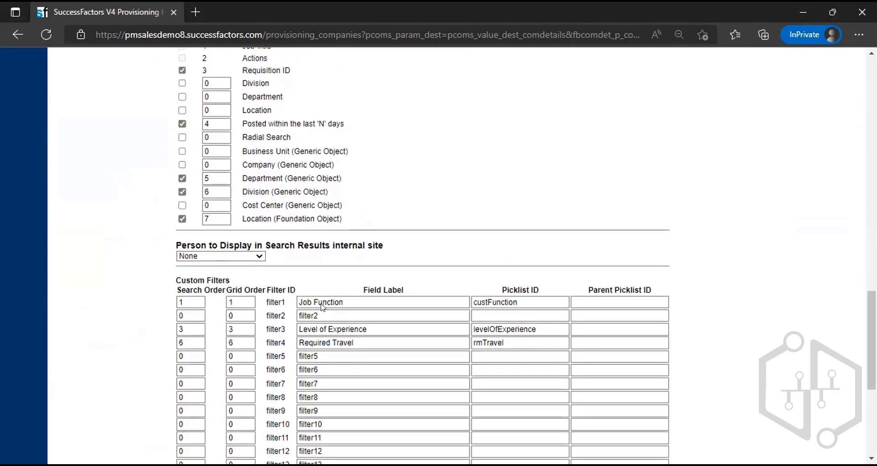
pyautogui.scroll(-3, 319, 305)
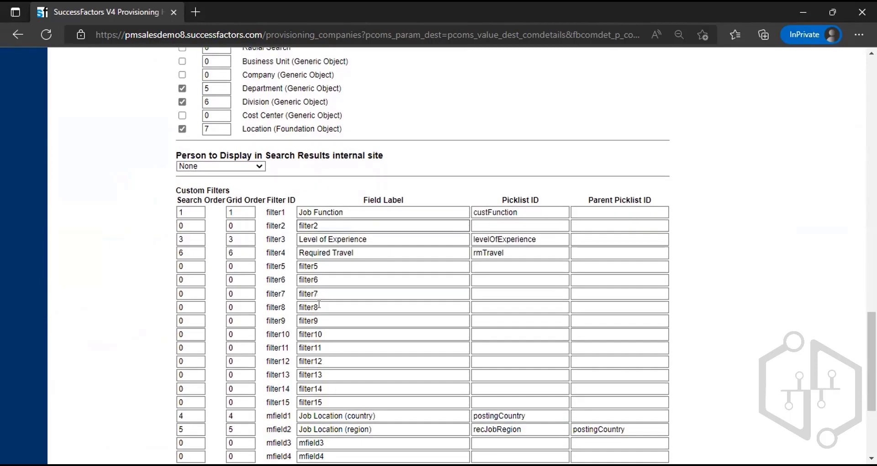
pyautogui.scroll(-1, 318, 305)
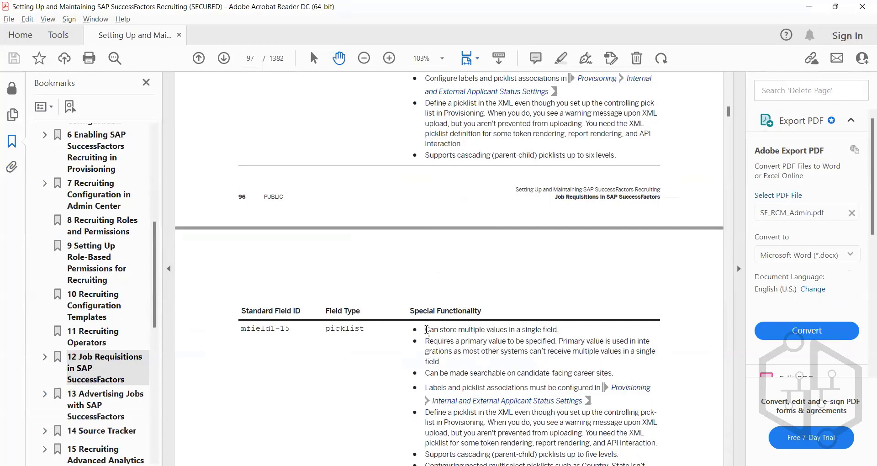
# Switch to the Recruiting guide and read the mfield1-15 notes on multiple values, the primary value and the multiselect picklist tip.
pyautogui.moveTo(426, 329); pyautogui.dragTo(560, 329)
pyautogui.click(561, 328)
pyautogui.tripleClick(433, 328)
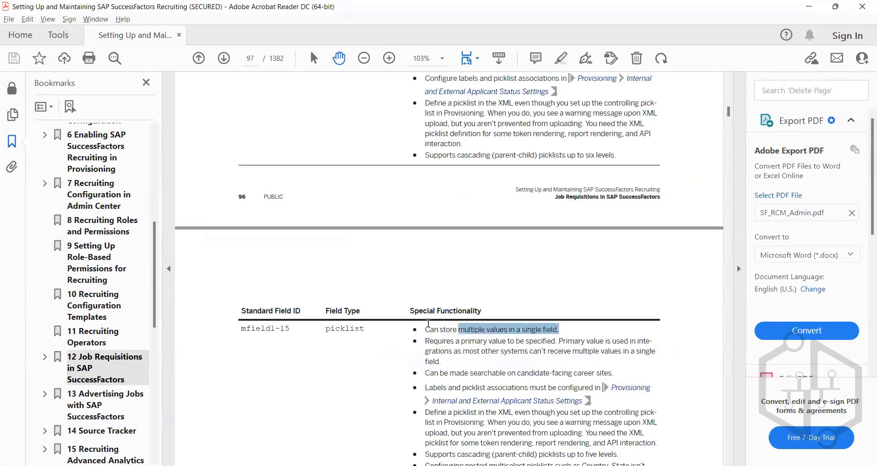
pyautogui.click(456, 339)
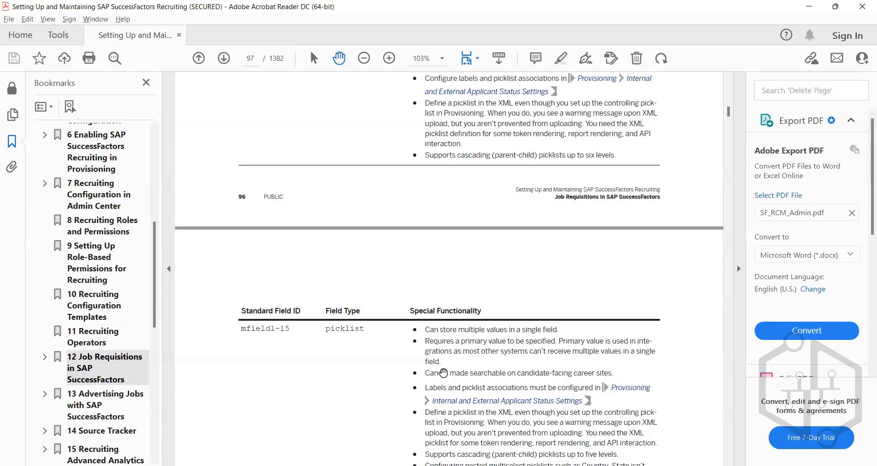
pyautogui.scroll(-5, 443, 373)
pyautogui.scroll(-2, 443, 374)
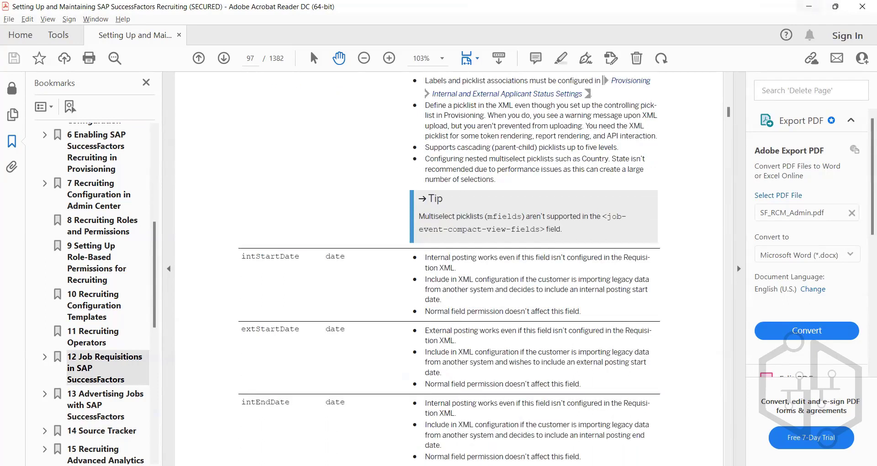
# Switch to Notepad++ and search JRDM_Starter.xml for mfield.
pyautogui.click(808, 7)
pyautogui.hotkey('alt', 'Tab')
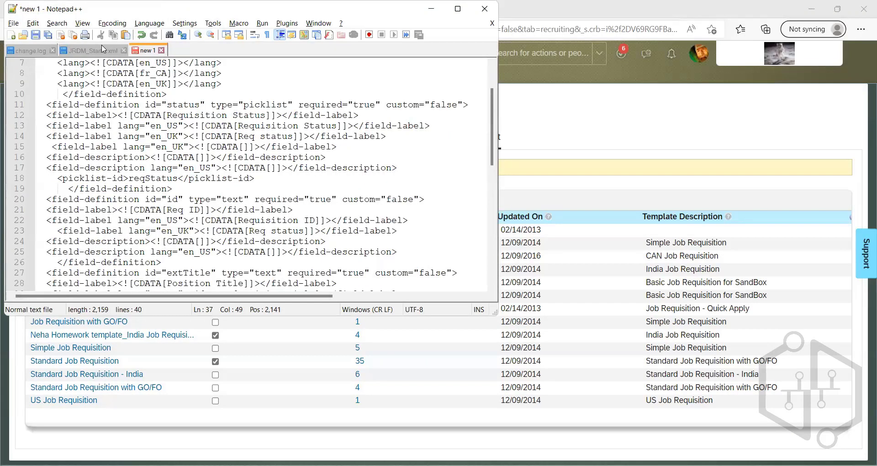
pyautogui.press('super+Up')
pyautogui.hotkey('ctrl', 'Tab')
pyautogui.scroll(-8, 574, 215)
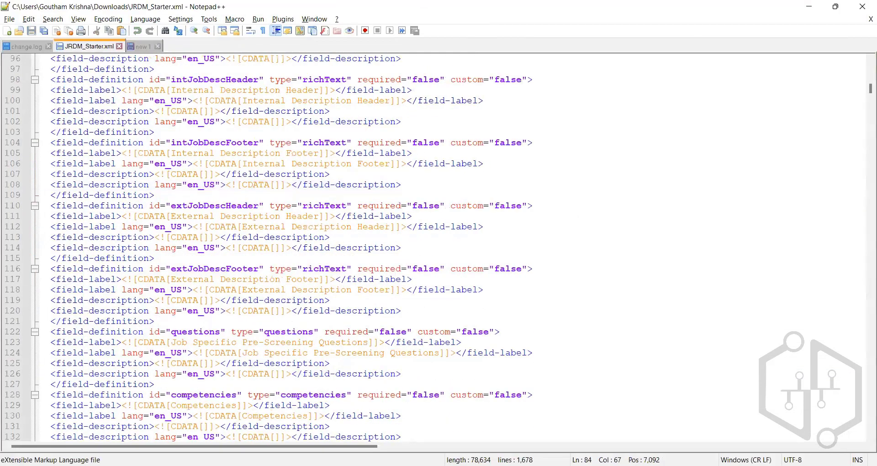
pyautogui.hotkey('ctrl', 'f')
pyautogui.write('mfie')
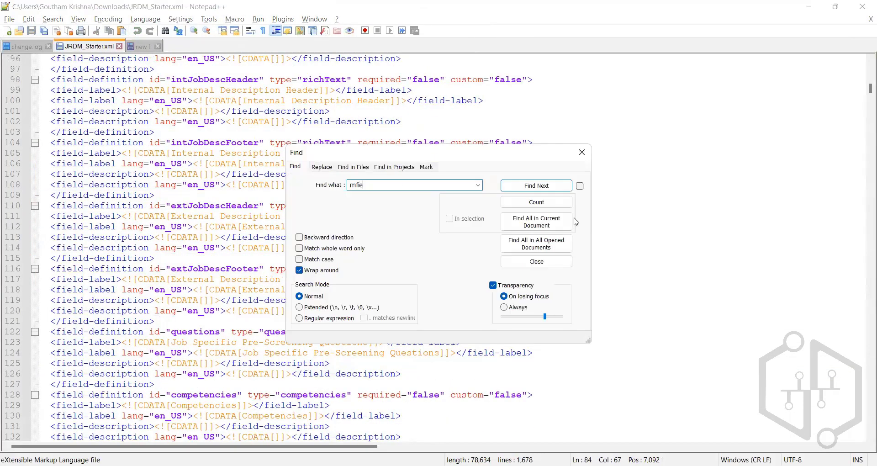
pyautogui.write('ld')
pyautogui.press('Return')
pyautogui.press('Escape')
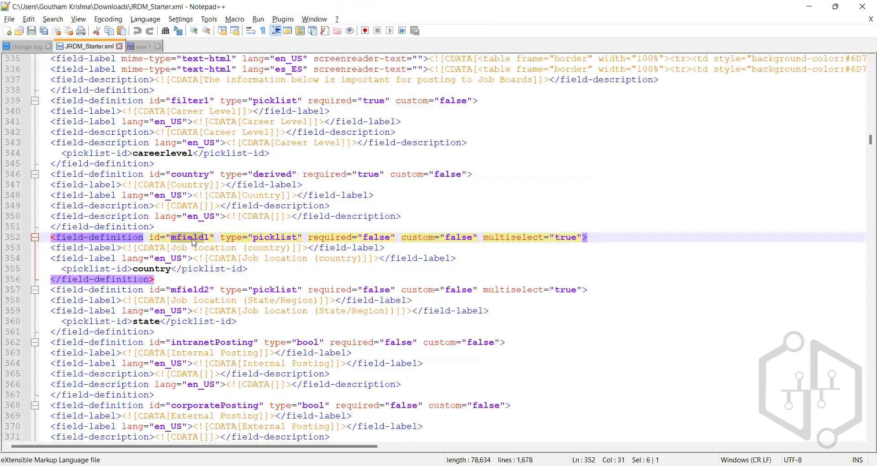
# Examine the id, type, required and multiselect attributes of the mfield1 field definition.
pyautogui.click(195, 242)
pyautogui.doubleClick(194, 240)
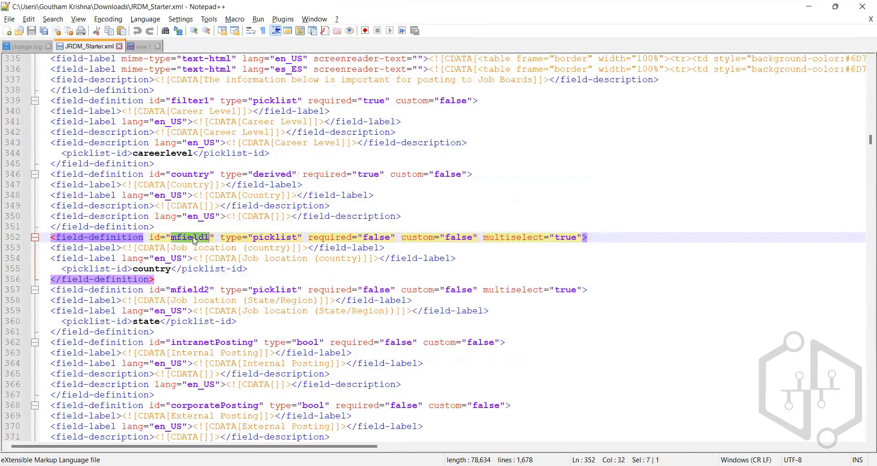
pyautogui.doubleClick(260, 237)
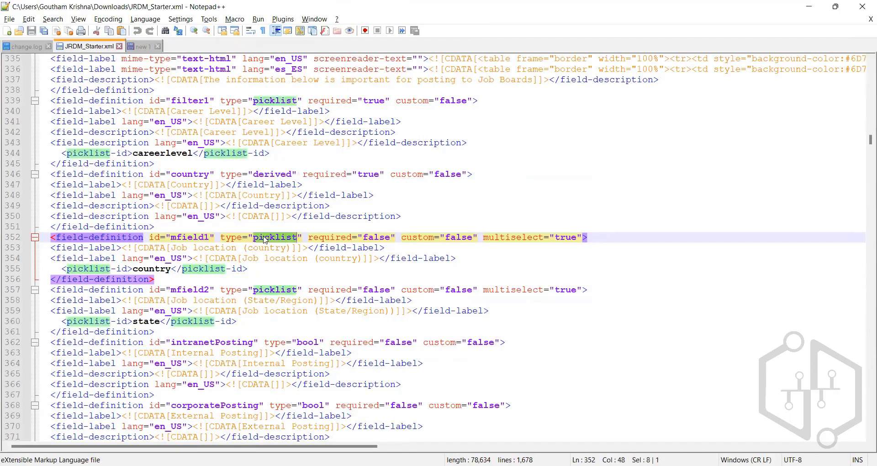
pyautogui.click(378, 237)
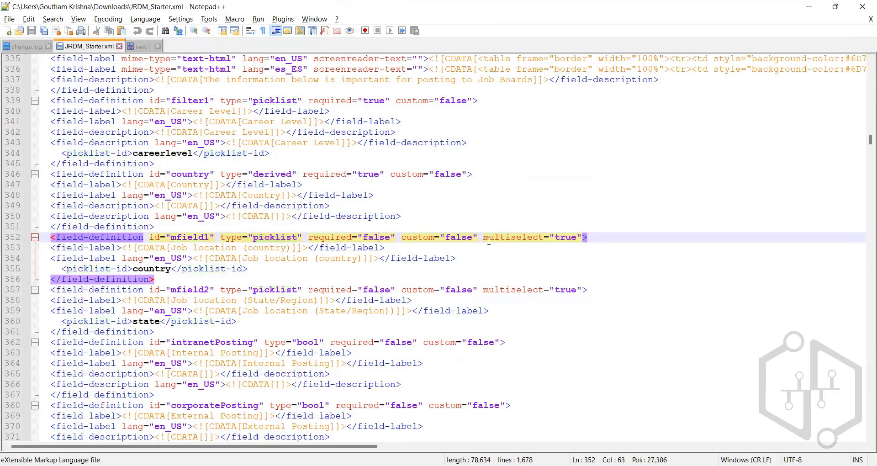
pyautogui.click(549, 238)
# Review the Job location (country) label and the picklist-id line within the mfield1 definition block.
pyautogui.click(291, 258)
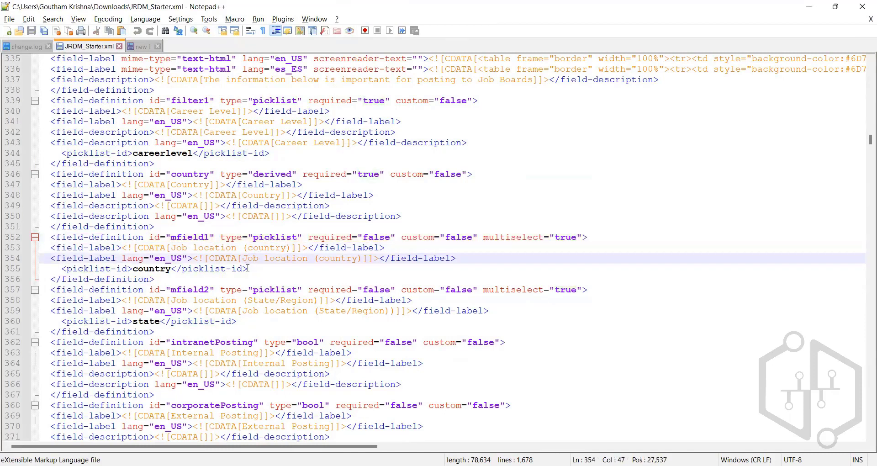
pyautogui.moveTo(248, 258); pyautogui.dragTo(361, 258)
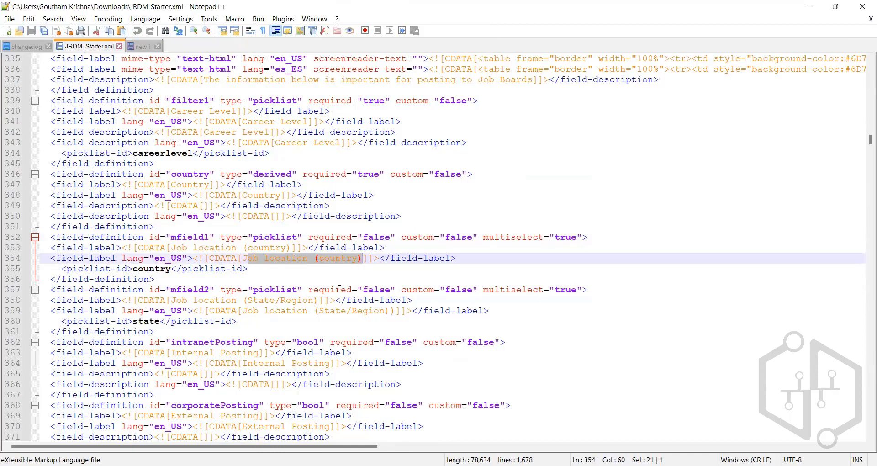
pyautogui.moveTo(250, 268); pyautogui.dragTo(26, 228)
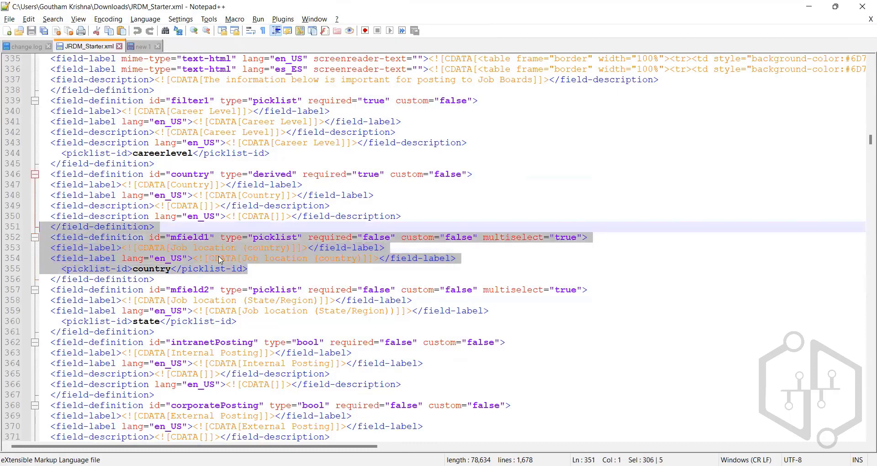
pyautogui.click(261, 267)
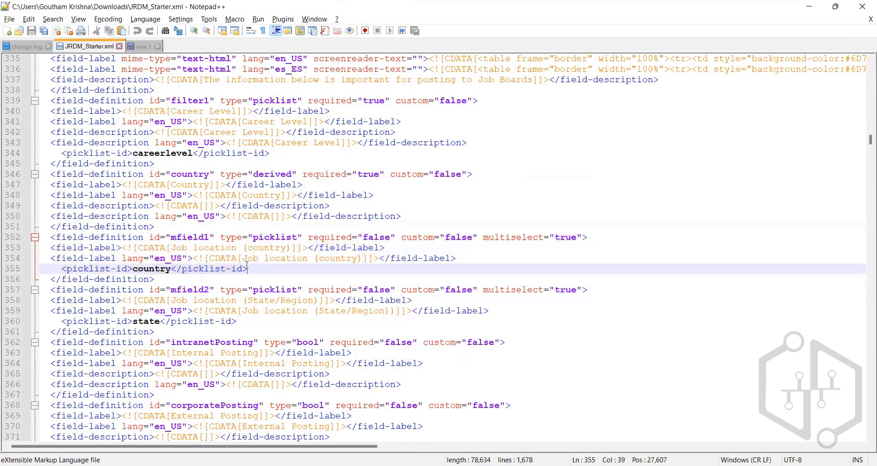
pyautogui.moveTo(250, 268); pyautogui.dragTo(37, 228)
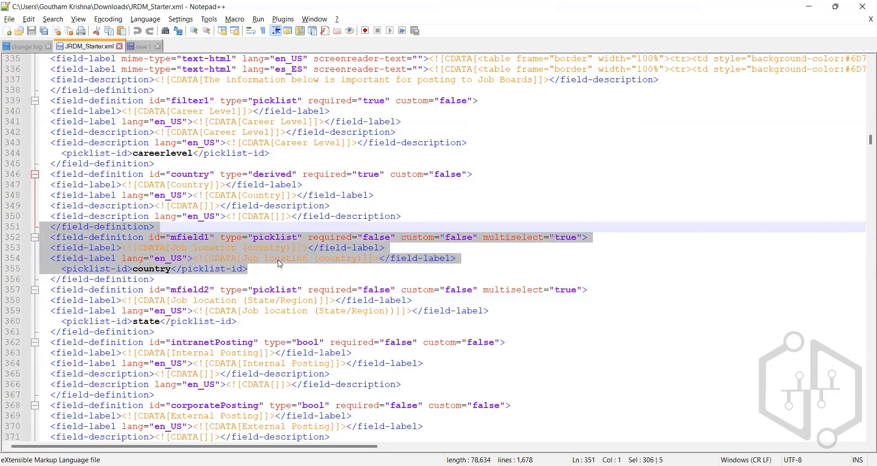
pyautogui.click(262, 268)
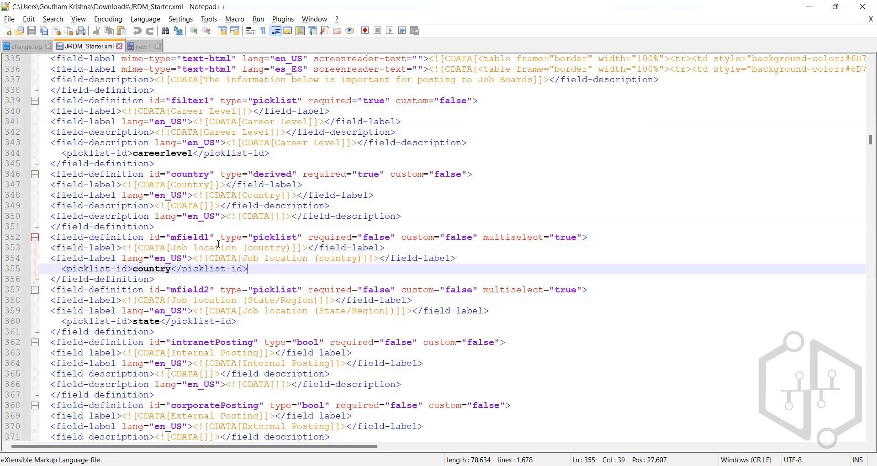
# Examine the mfield1 ID in the opening line of the multiselect field definition.
pyautogui.click(194, 237)
pyautogui.doubleClick(185, 239)
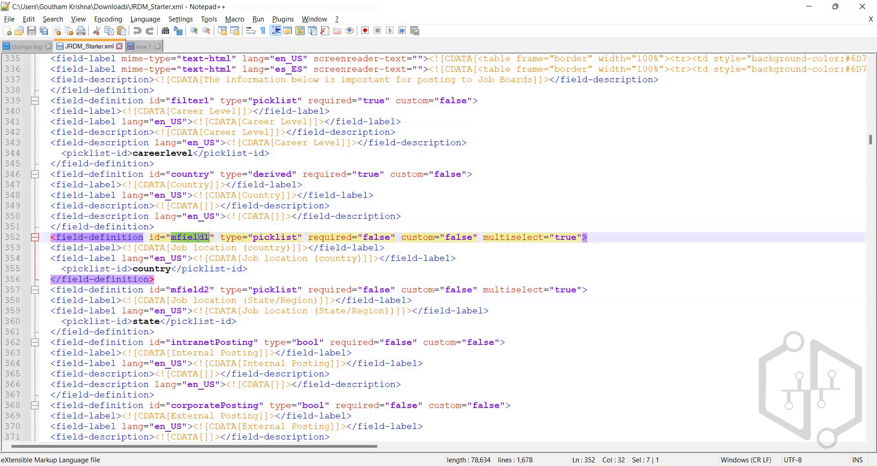
pyautogui.moveTo(209, 237); pyautogui.dragTo(170, 235)
pyautogui.moveTo(287, 247); pyautogui.dragTo(208, 238)
pyautogui.click(173, 237)
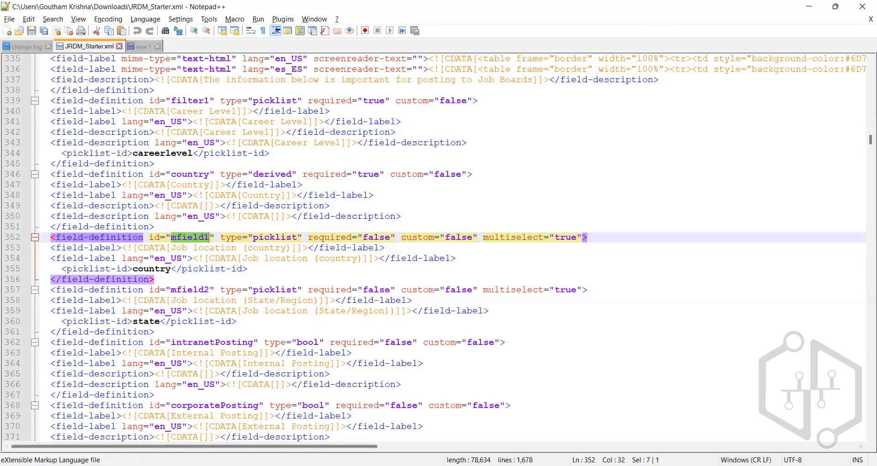
# Switch to the Recruiting guide and skim the standard field table from mfield1-15 to the operator fields, returning to the mfield1-15 row.
pyautogui.hotkey('alt', 'Tab')
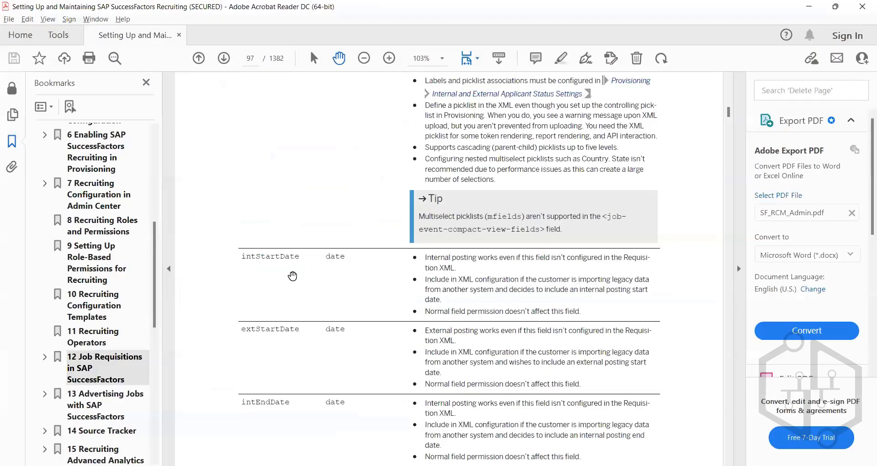
pyautogui.scroll(-4, 309, 283)
pyautogui.scroll(-11, 313, 287)
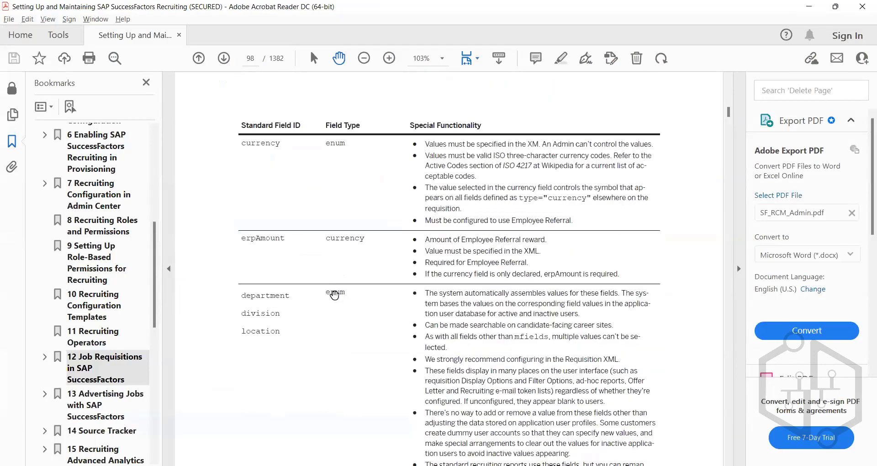
pyautogui.scroll(-11, 336, 298)
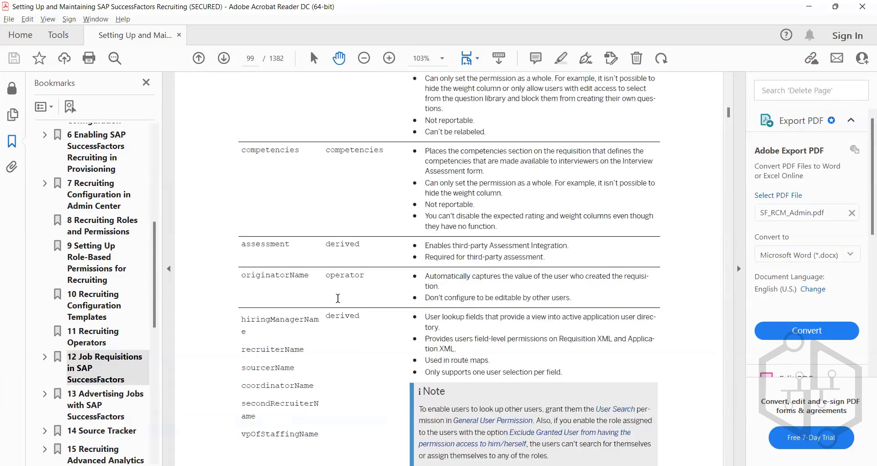
pyautogui.scroll(11, 361, 313)
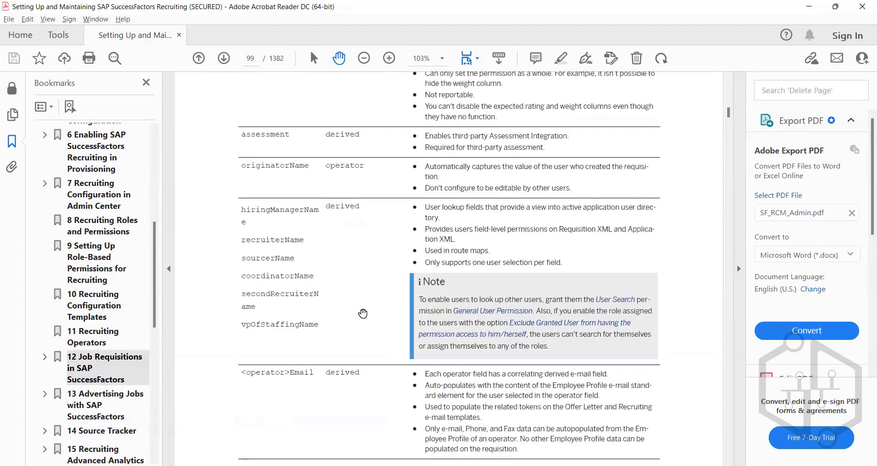
pyautogui.scroll(11, 376, 323)
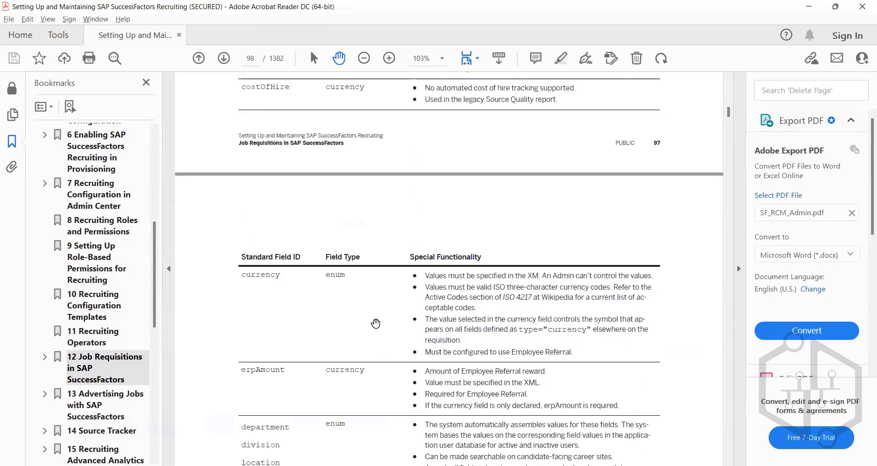
pyautogui.scroll(11, 376, 324)
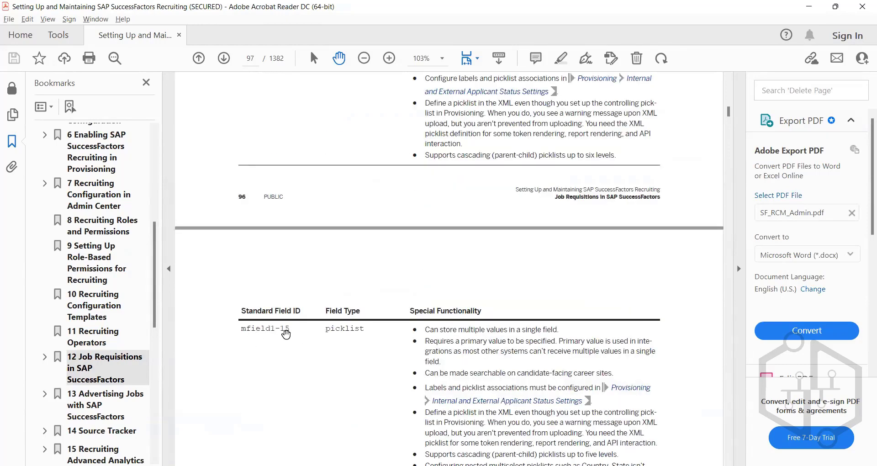
pyautogui.moveTo(210, 329); pyautogui.dragTo(240, 334)
pyautogui.click(610, 433)
# Switch to Notepad++ and review the mfield1 definition block from its opening line through the country picklist-id line.
pyautogui.hotkey('alt', 'Tab')
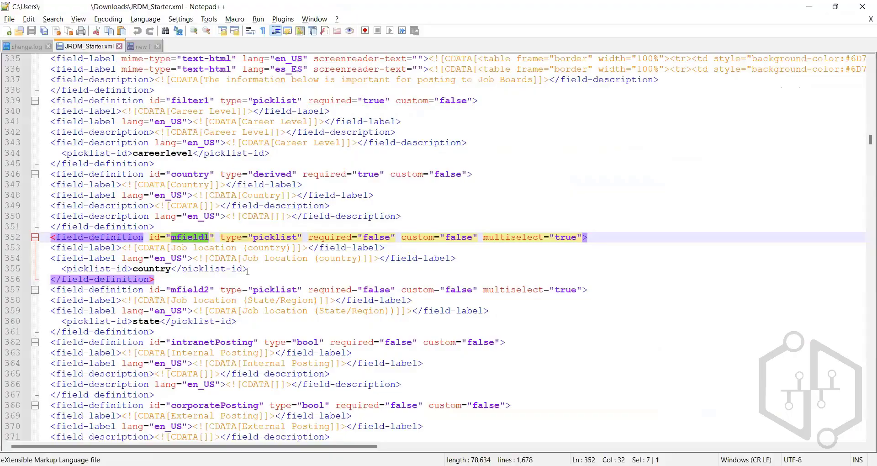
pyautogui.click(208, 262)
pyautogui.moveTo(248, 270); pyautogui.dragTo(39, 227)
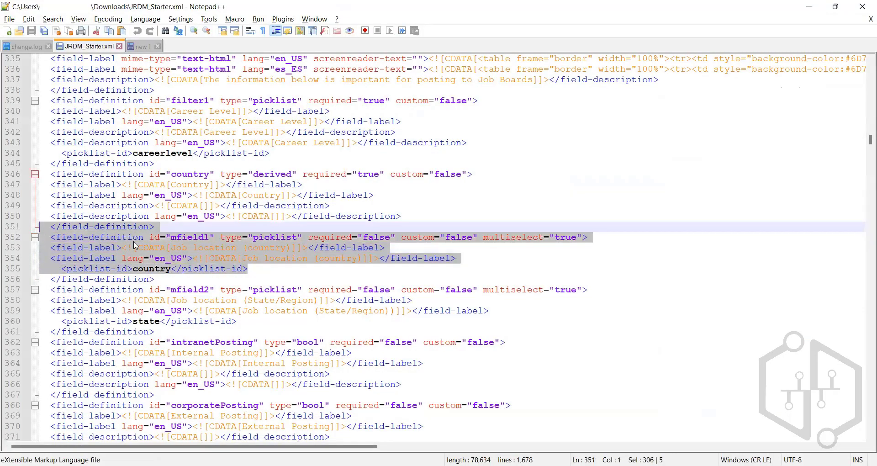
pyautogui.moveTo(252, 271); pyautogui.dragTo(38, 227)
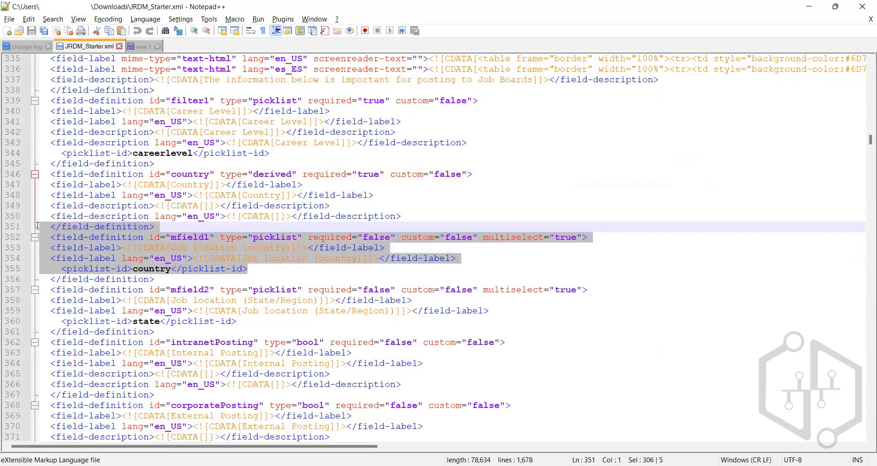
pyautogui.click(252, 269)
pyautogui.moveTo(252, 268); pyautogui.dragTo(30, 228)
pyautogui.click(252, 270)
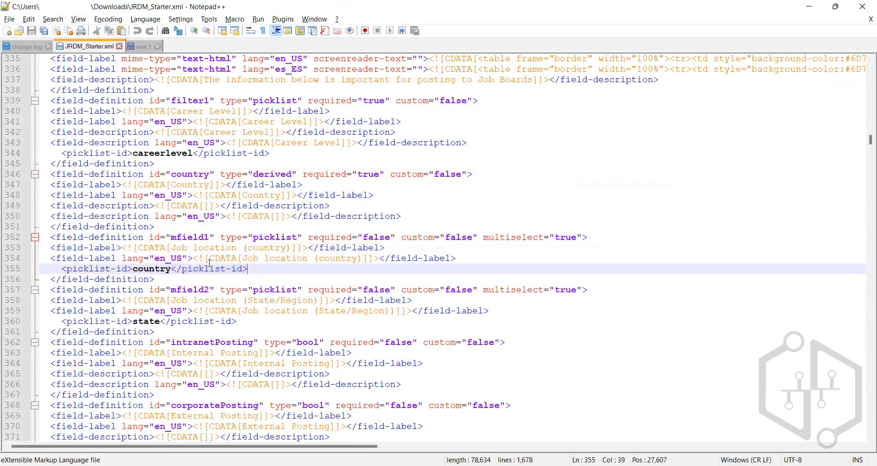
pyautogui.moveTo(252, 269); pyautogui.dragTo(13, 227)
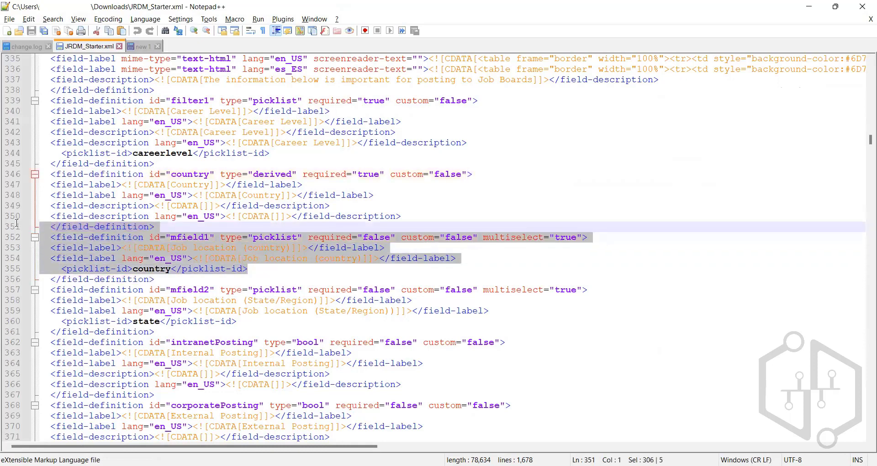
pyautogui.click(257, 268)
pyautogui.moveTo(256, 269); pyautogui.dragTo(11, 234)
pyautogui.click(256, 268)
pyautogui.click(96, 237)
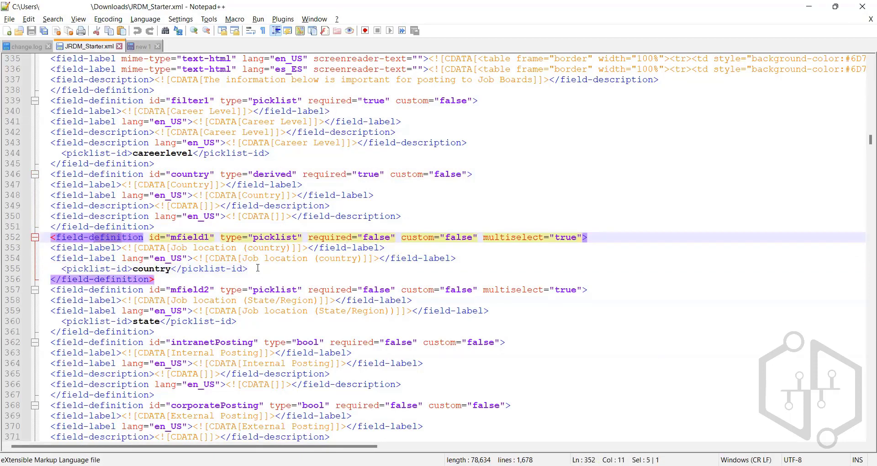
pyautogui.moveTo(257, 268); pyautogui.dragTo(41, 221)
pyautogui.keyDown('shift'); pyautogui.click(41, 221); pyautogui.keyUp('shift')
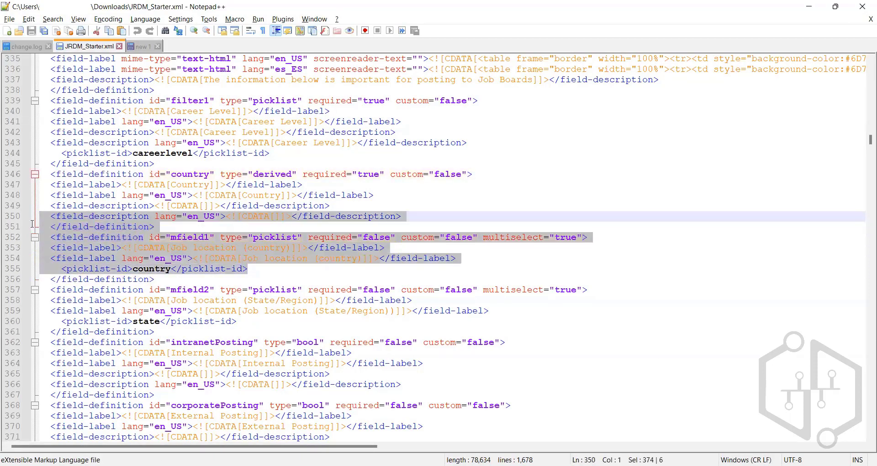
pyautogui.click(256, 289)
pyautogui.moveTo(254, 269); pyautogui.dragTo(4, 215)
# Skim the earlier field definitions in JRDM_Starter.xml and go back to the new 1 draft.
pyautogui.click(438, 153)
pyautogui.scroll(20, 330, 242)
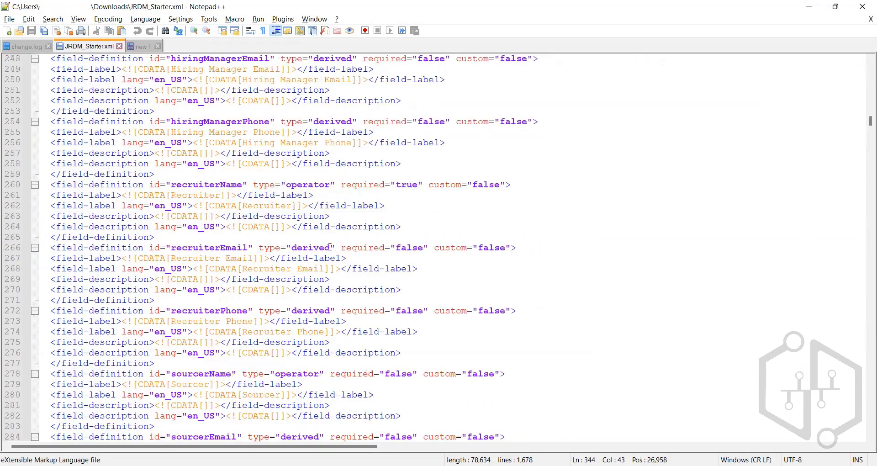
pyautogui.scroll(20, 330, 247)
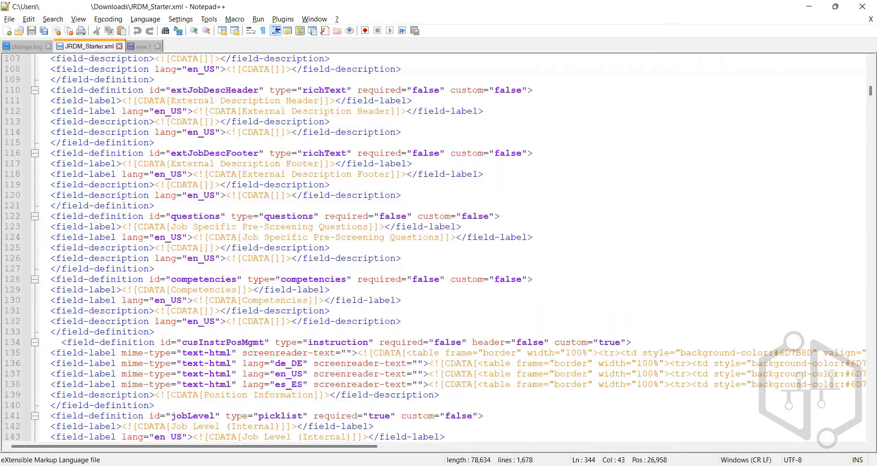
pyautogui.hotkey('ctrl', 'Tab')
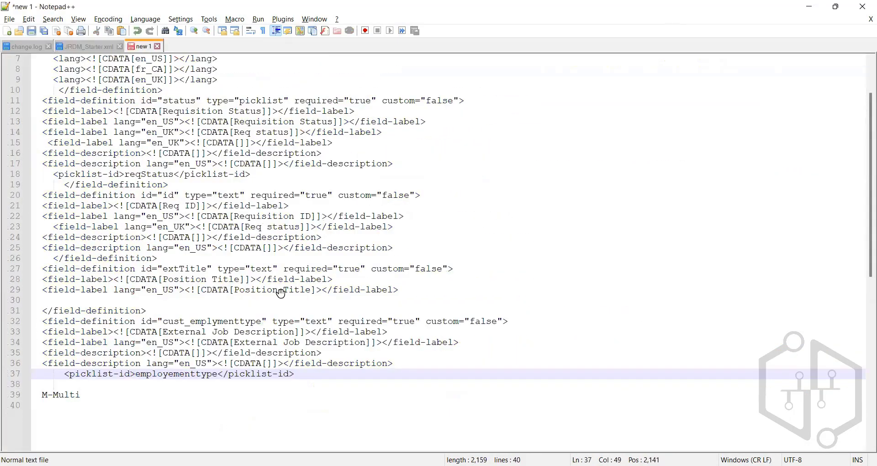
# Switch to the Recruiting guide and review the field types and notes of the standard fields from status and country through filter1-15.
pyautogui.hotkey('alt', 'Tab')
pyautogui.scroll(10, 271, 281)
pyautogui.scroll(10, 271, 281)
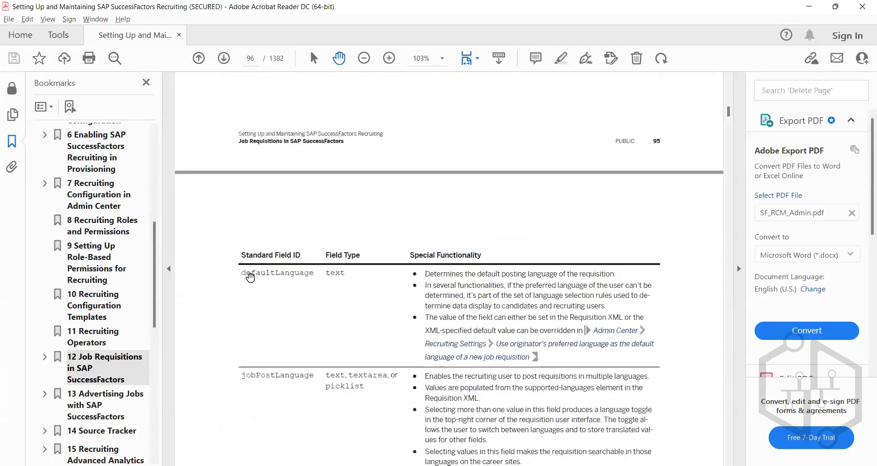
pyautogui.scroll(10, 294, 270)
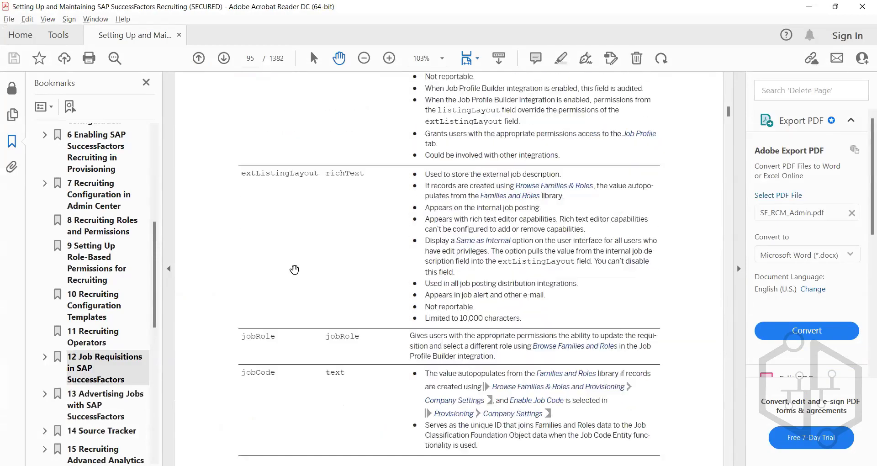
pyautogui.scroll(10, 295, 270)
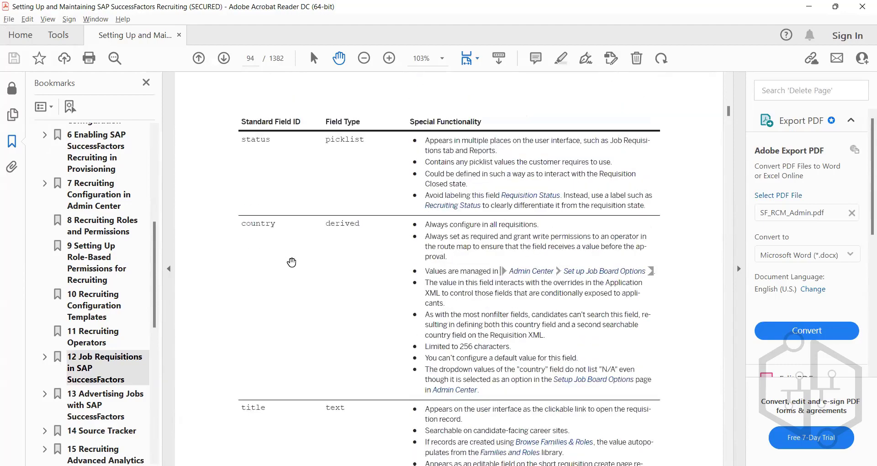
pyautogui.scroll(-10, 292, 255)
pyautogui.scroll(-8, 292, 292)
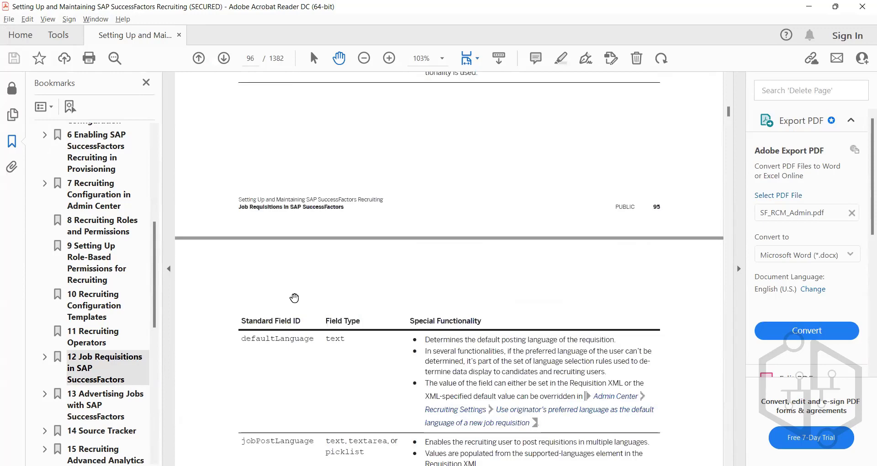
pyautogui.scroll(-8, 294, 297)
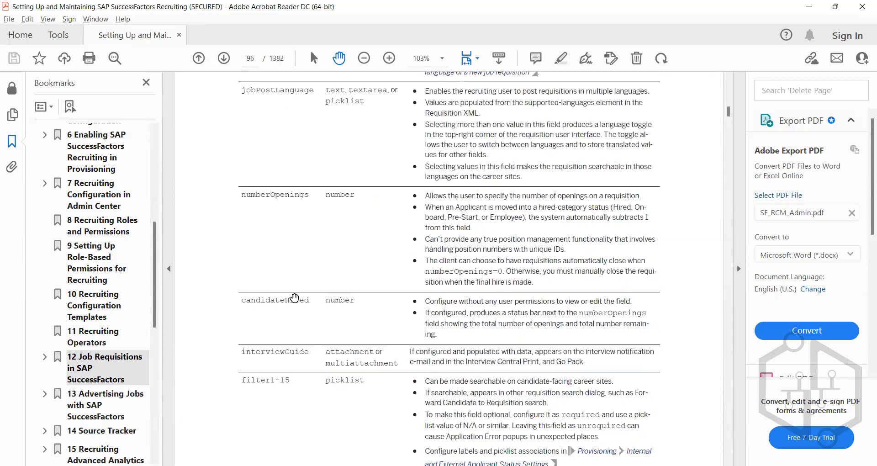
pyautogui.scroll(-3, 341, 269)
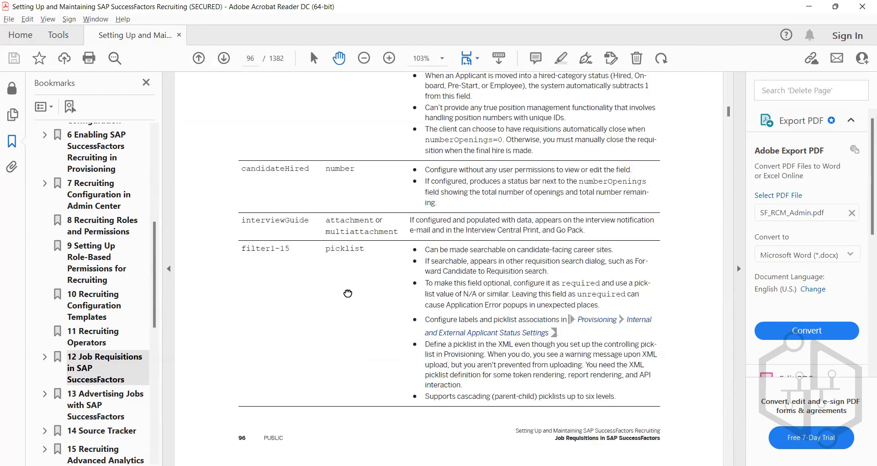
# Skim the guide's remaining standard fields, including currency, the operator fields, classificationType and postalcode.
pyautogui.scroll(-15, 343, 270)
pyautogui.scroll(-18, 350, 295)
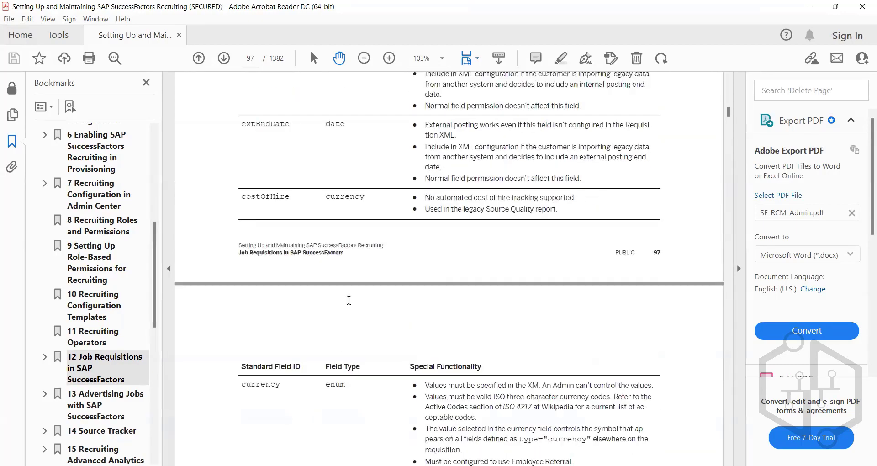
pyautogui.scroll(-18, 352, 288)
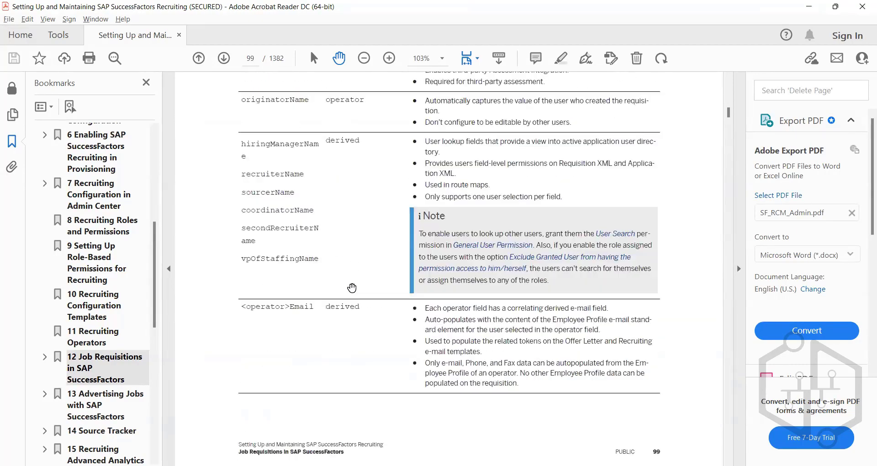
pyautogui.scroll(-18, 352, 287)
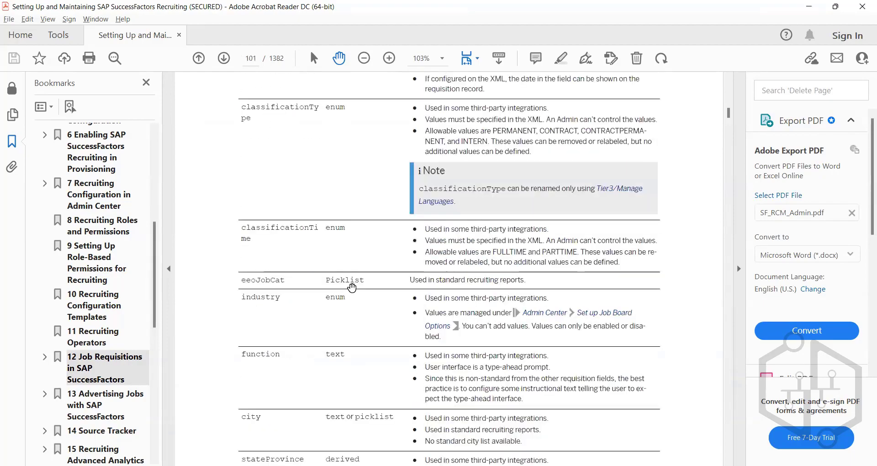
pyautogui.scroll(15, 351, 287)
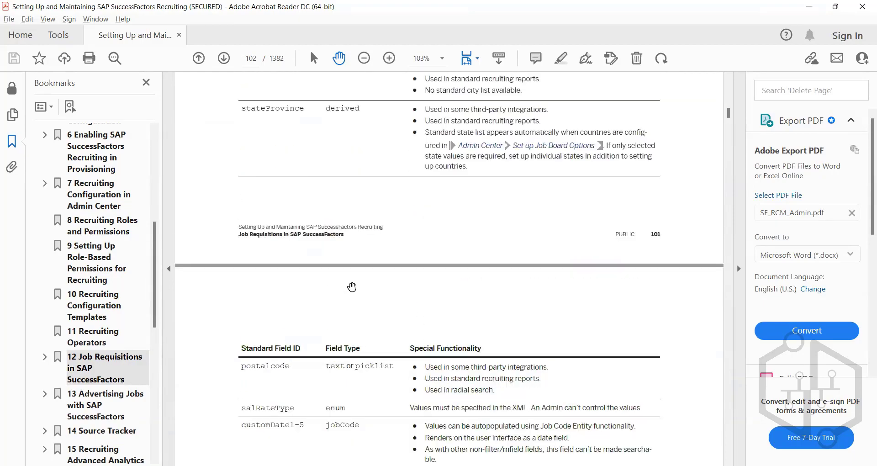
pyautogui.scroll(3, 828, 13)
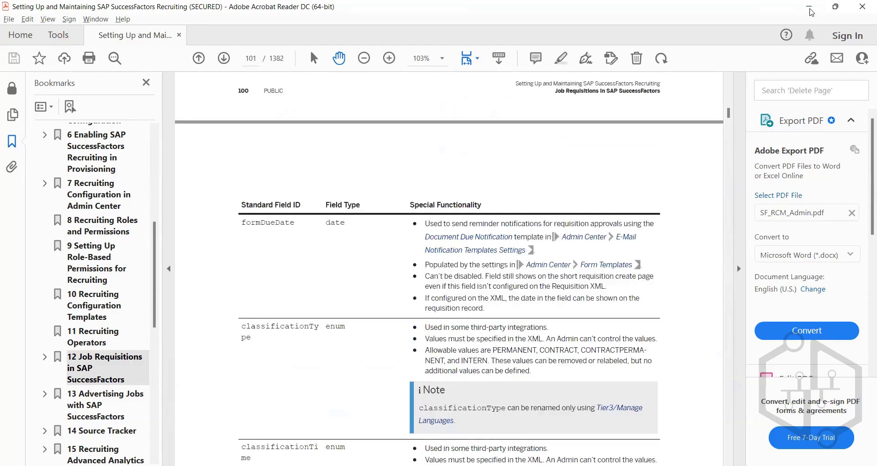
# Switch to the SuccessFactors Admin Center in the browser and name the new job requisition template Testing Job Req.
pyautogui.hotkey('alt', 'Tab')
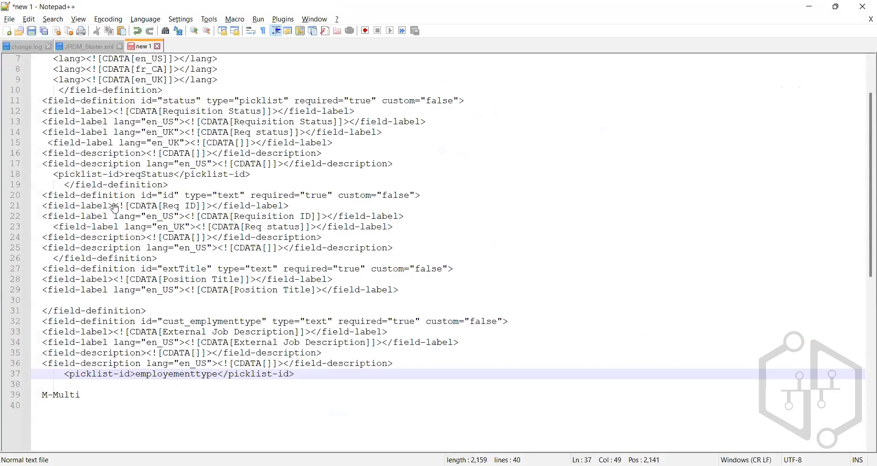
pyautogui.hotkey('alt', 'Tab')
pyautogui.click(127, 200)
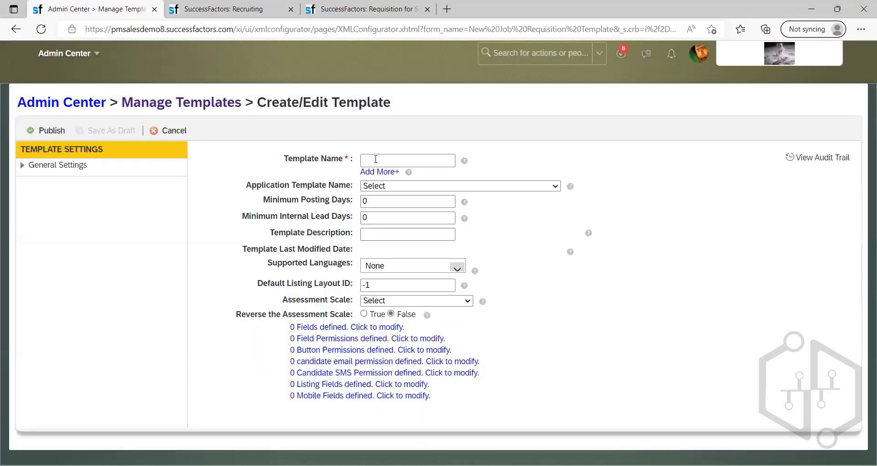
pyautogui.click(374, 158)
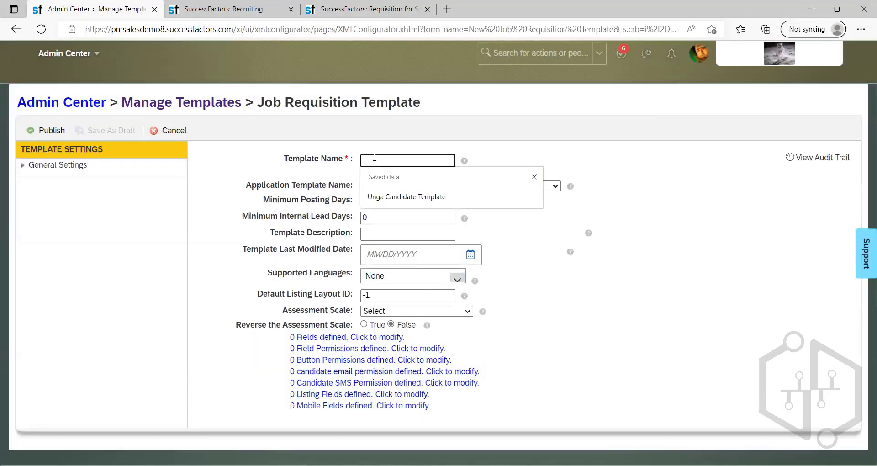
pyautogui.write('C')
pyautogui.press('BackSpace')
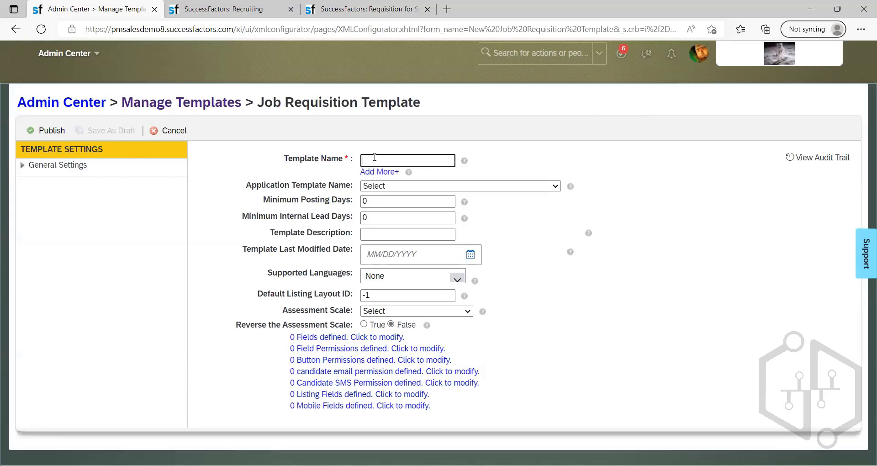
pyautogui.write('Testing Job REq')
pyautogui.press('BackSpace')
pyautogui.press('BackSpace')
pyautogui.write('eq')
pyautogui.click(395, 153)
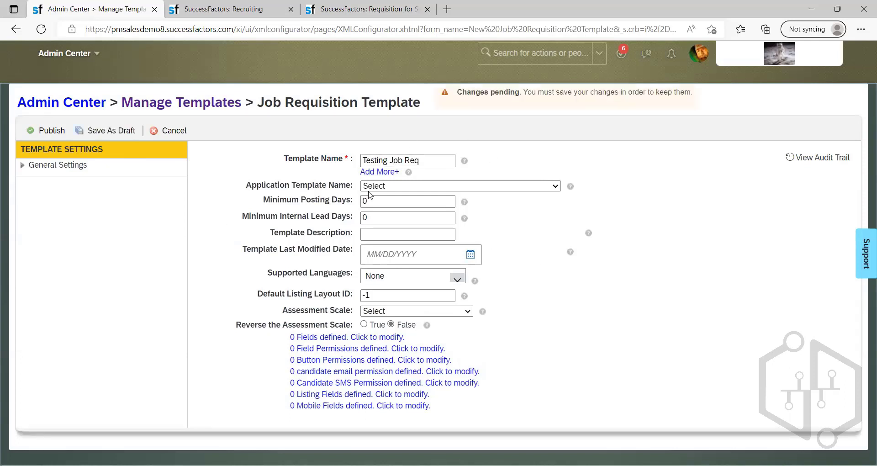
# Open the field definitions of the Testing Job Req template and add a standard field.
pyautogui.click(299, 339)
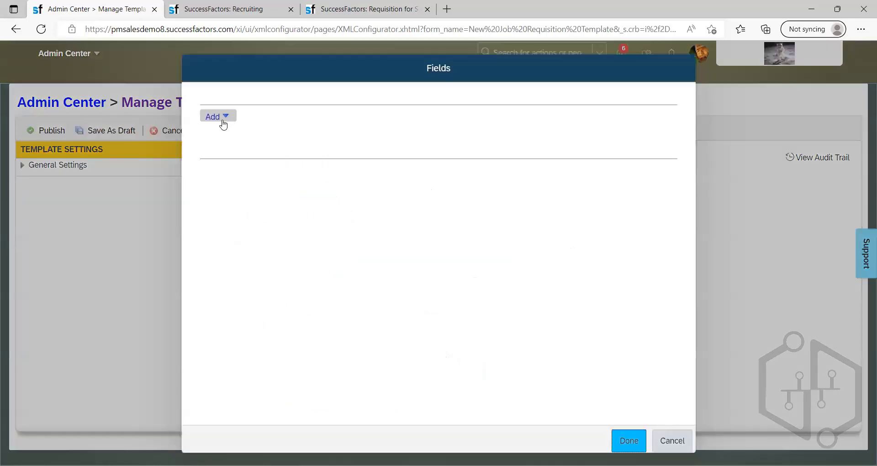
pyautogui.click(224, 119)
pyautogui.click(225, 119)
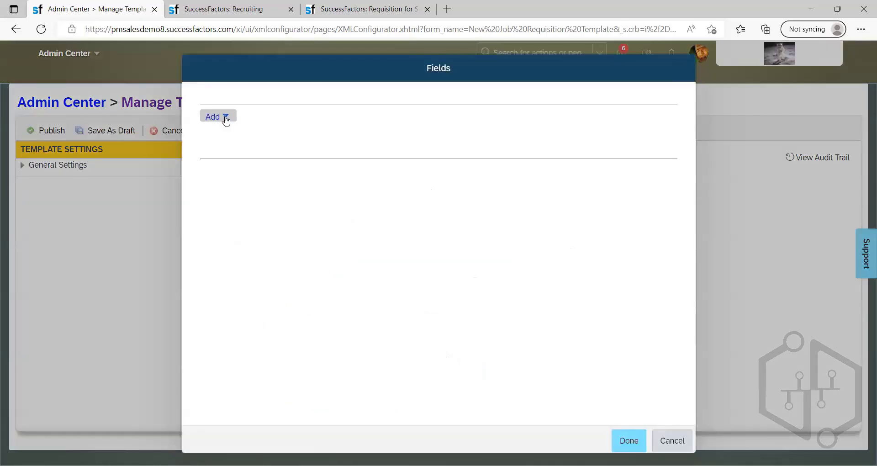
pyautogui.click(224, 119)
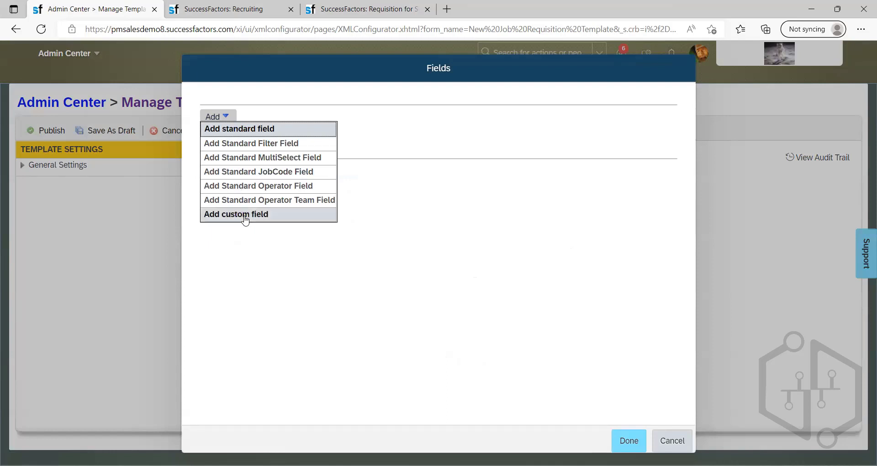
pyautogui.click(258, 133)
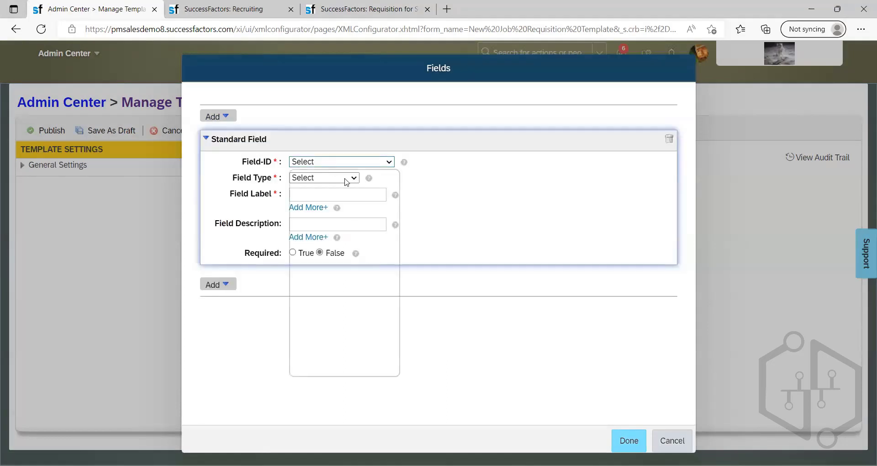
# Look through the available standard field IDs and choose id for the new field.
pyautogui.scroll(-20, 388, 364)
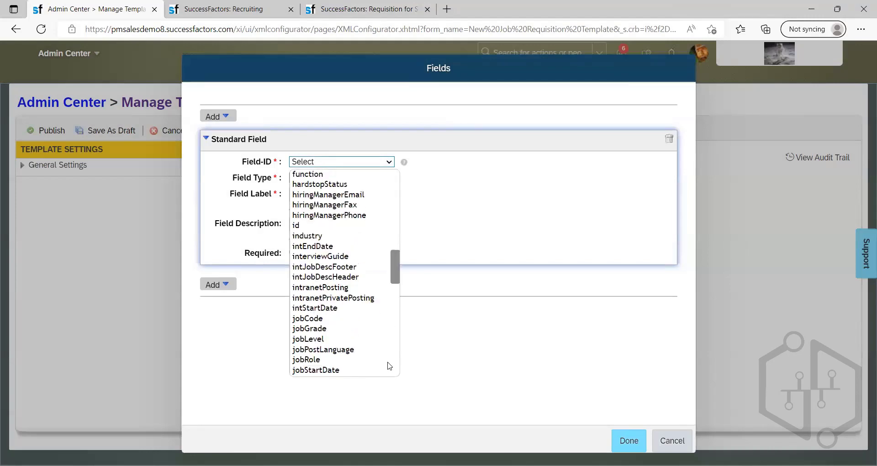
pyautogui.moveTo(396, 360); pyautogui.dragTo(395, 187)
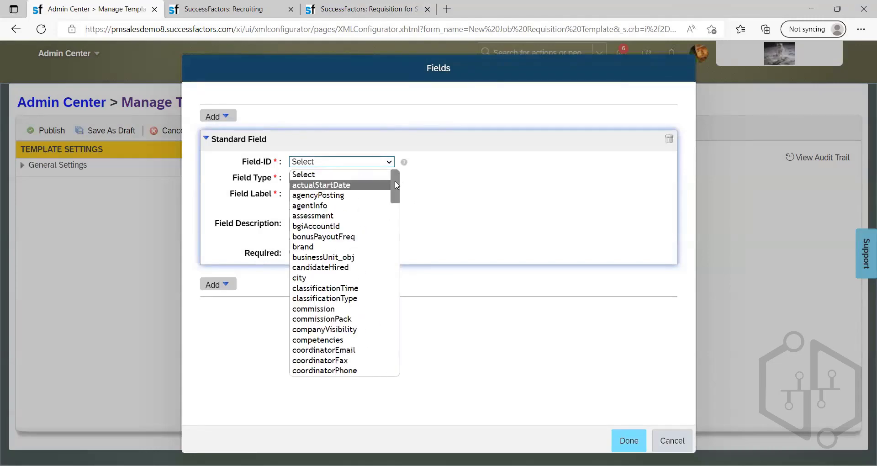
pyautogui.moveTo(371, 410); pyautogui.dragTo(396, 151)
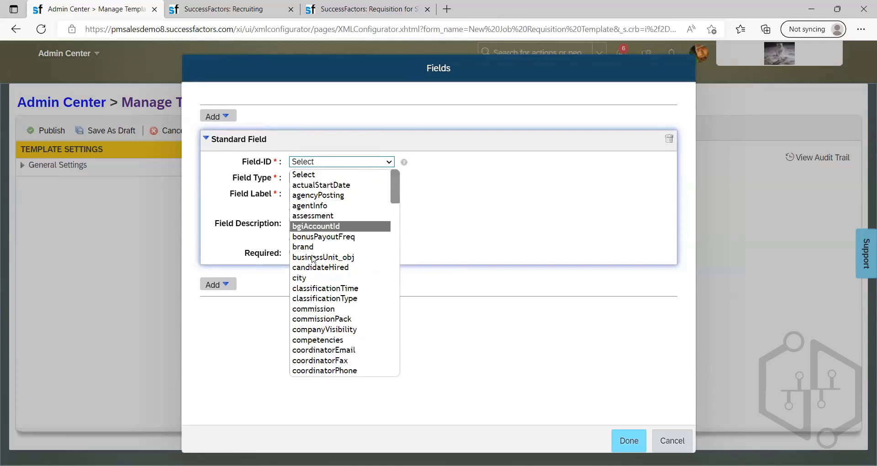
pyautogui.scroll(-3, 318, 252)
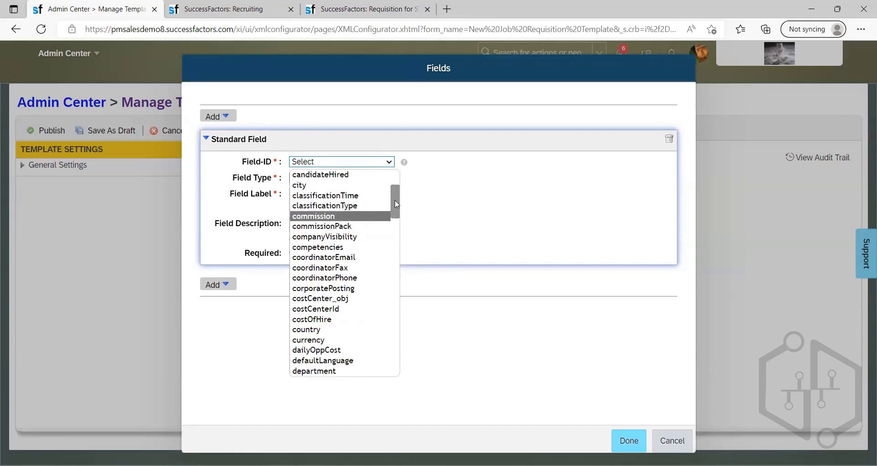
pyautogui.scroll(-2, 344, 280)
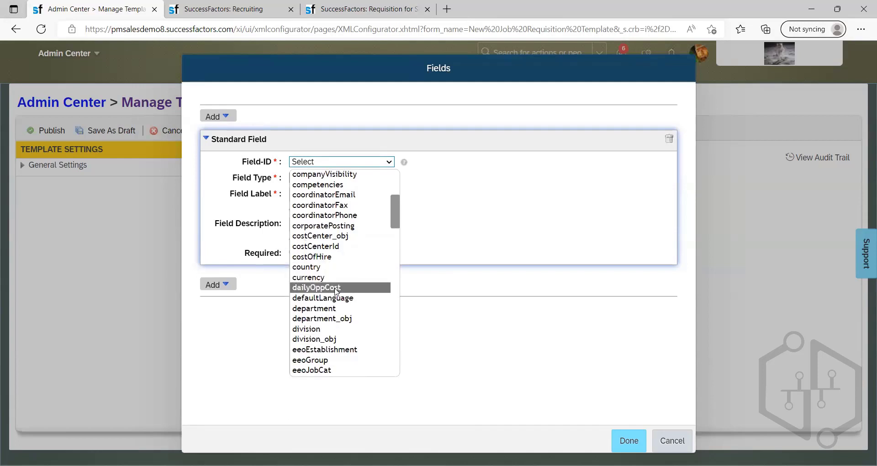
pyautogui.scroll(-8, 333, 301)
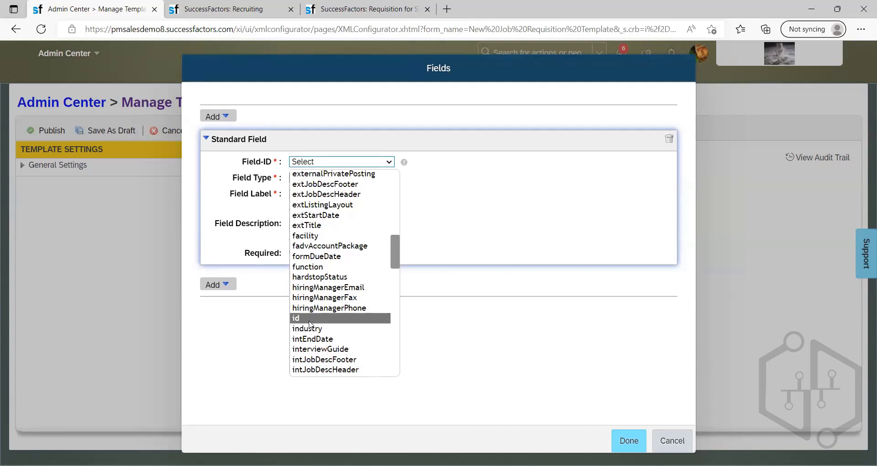
pyautogui.click(315, 327)
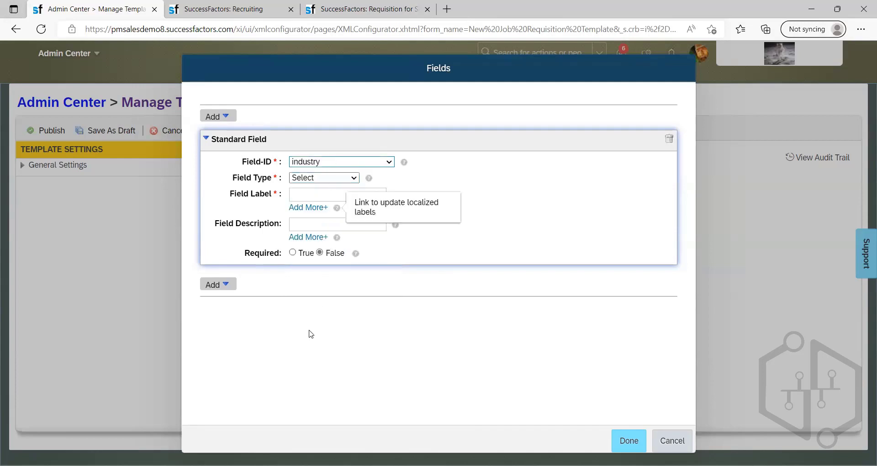
pyautogui.click(338, 162)
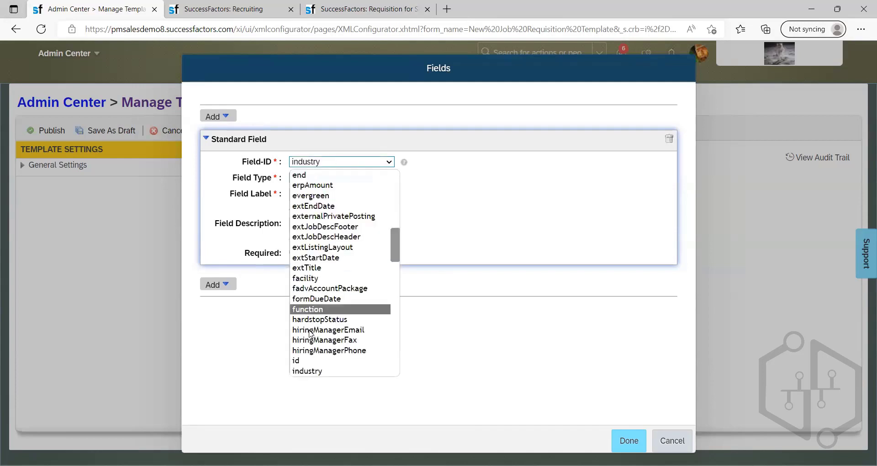
# Set the standard field's type to text, its label to Requisition ID and its description to Job Requisition.
pyautogui.click(310, 178)
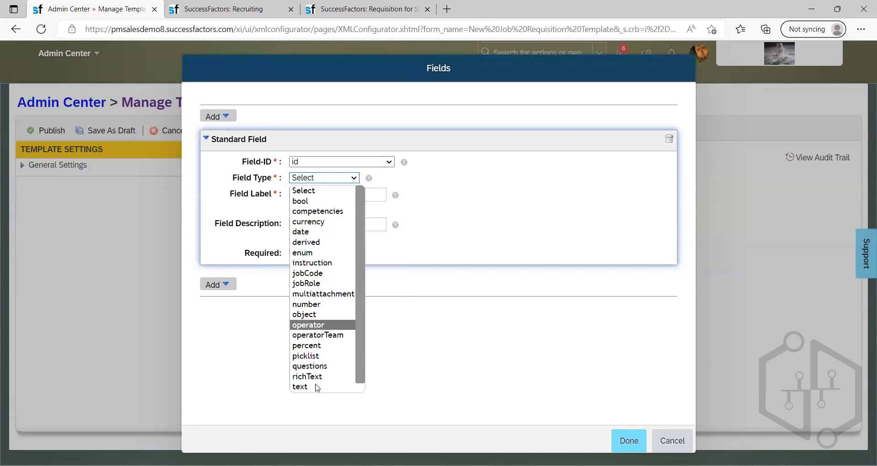
pyautogui.click(317, 387)
pyautogui.click(319, 194)
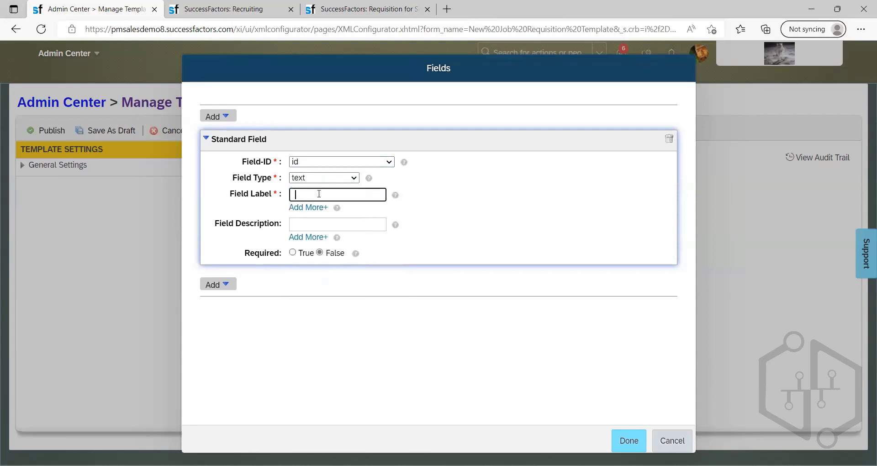
pyautogui.write('Requisition ID')
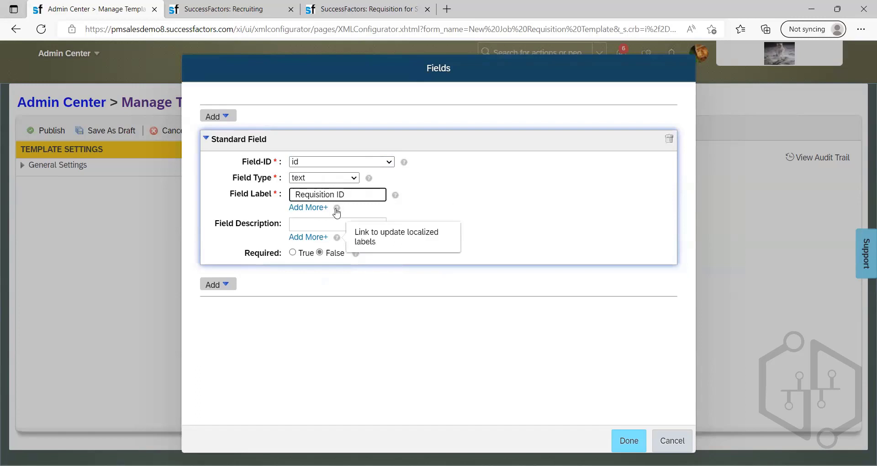
pyautogui.click(330, 224)
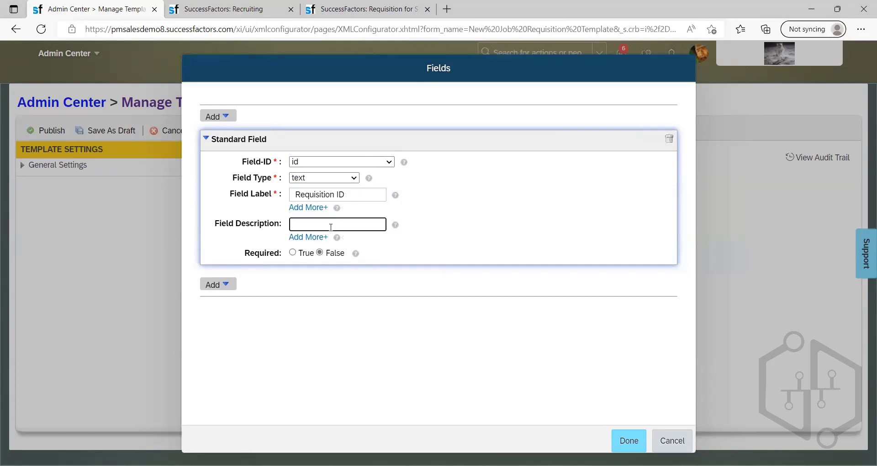
pyautogui.write('Job Requisition')
pyautogui.click(306, 257)
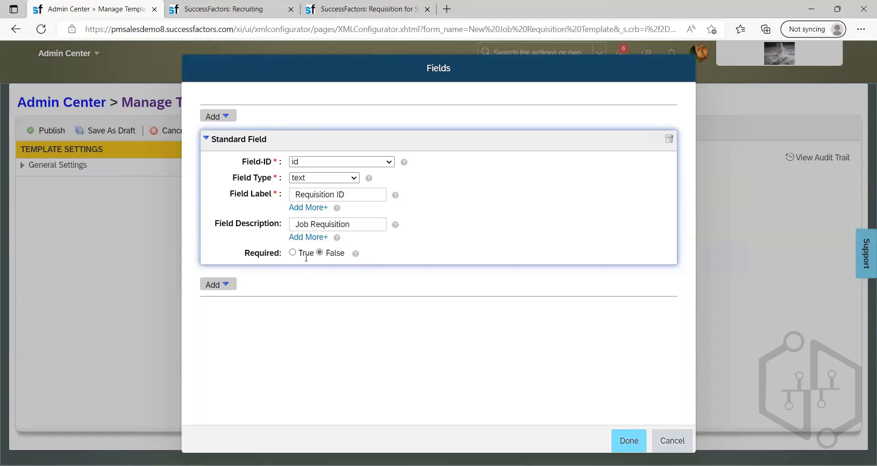
# Change the standard field's Field-ID to status.
pyautogui.click(352, 163)
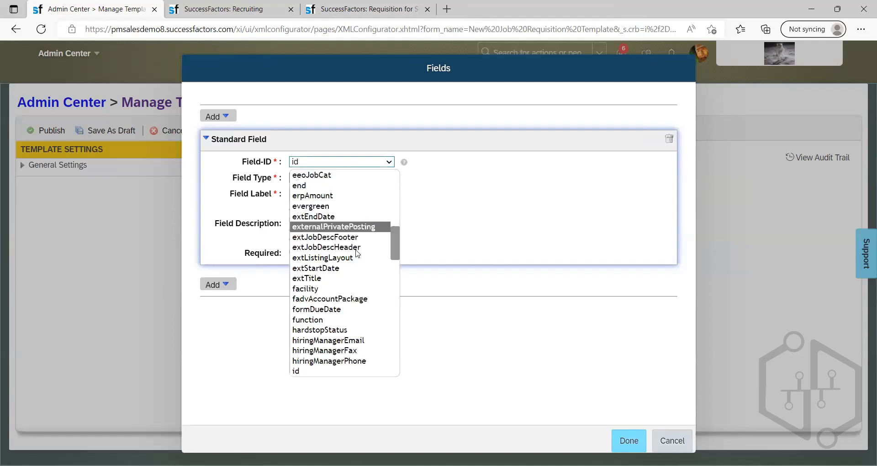
pyautogui.scroll(10, 328, 265)
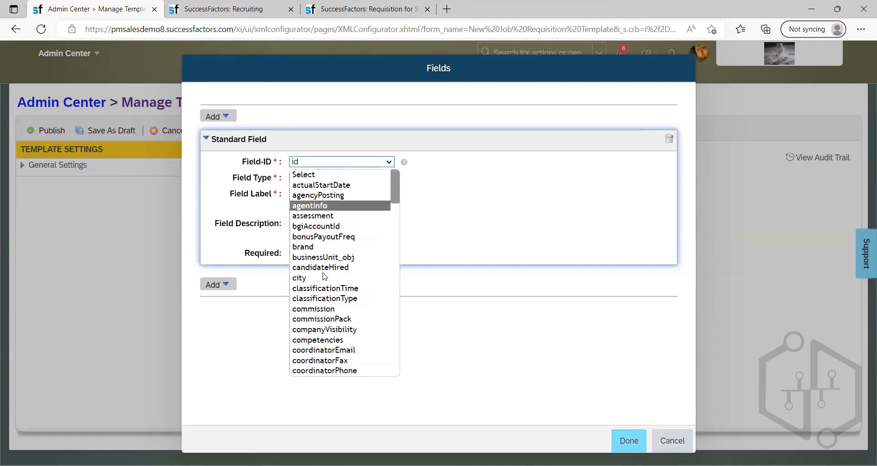
pyautogui.scroll(-1, 322, 303)
pyautogui.scroll(-5, 323, 304)
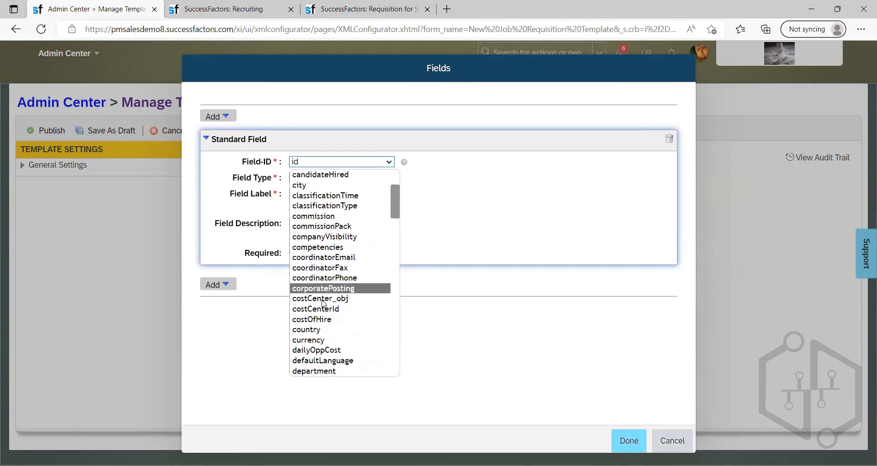
pyautogui.press('s')
pyautogui.scroll(-4, 320, 338)
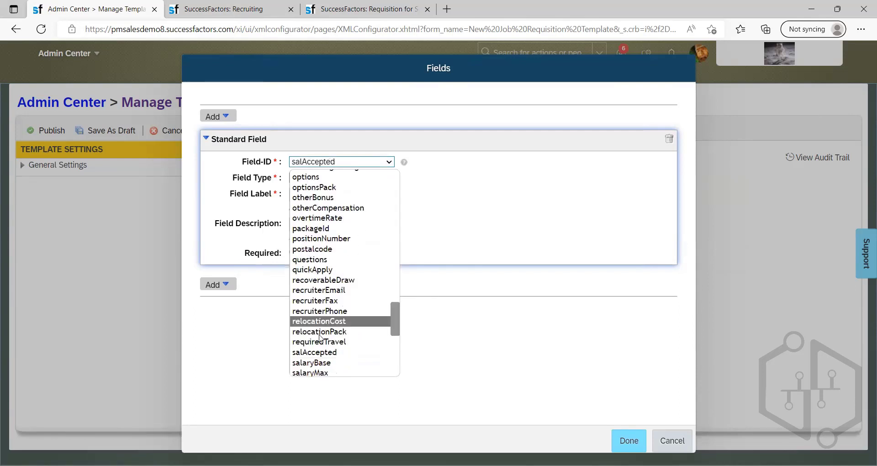
pyautogui.scroll(-2, 332, 301)
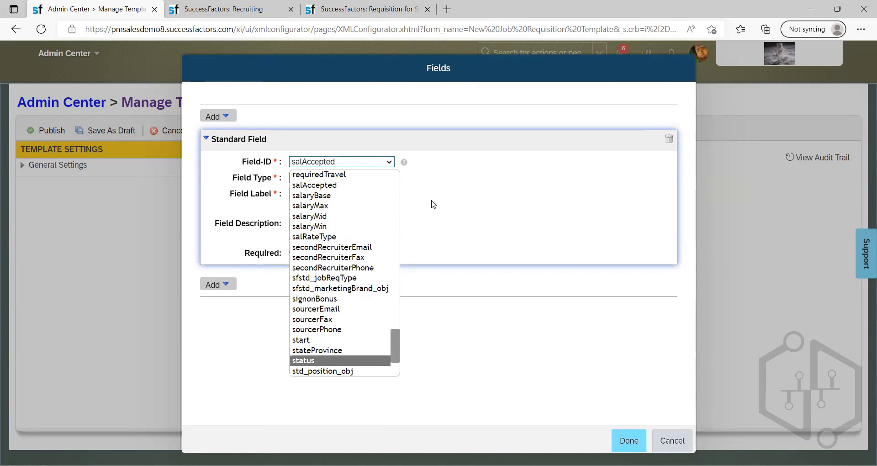
pyautogui.click(332, 361)
# Try picklist as the status field's type, and set the type to text instead.
pyautogui.click(324, 178)
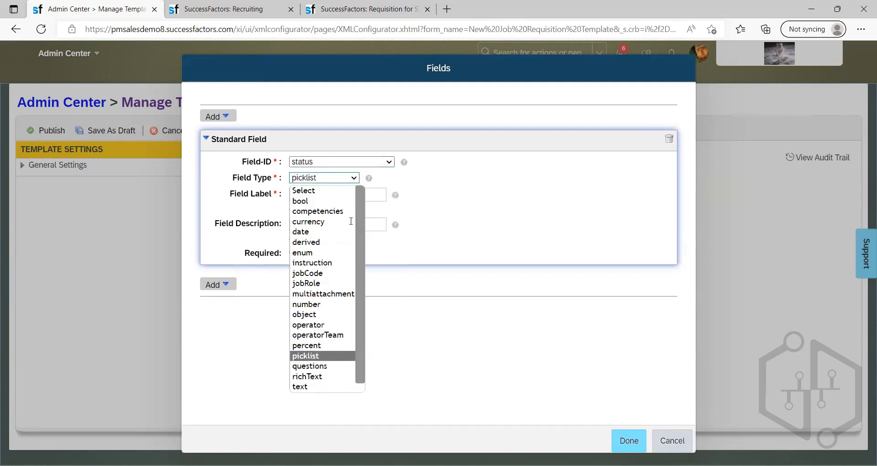
pyautogui.click(320, 356)
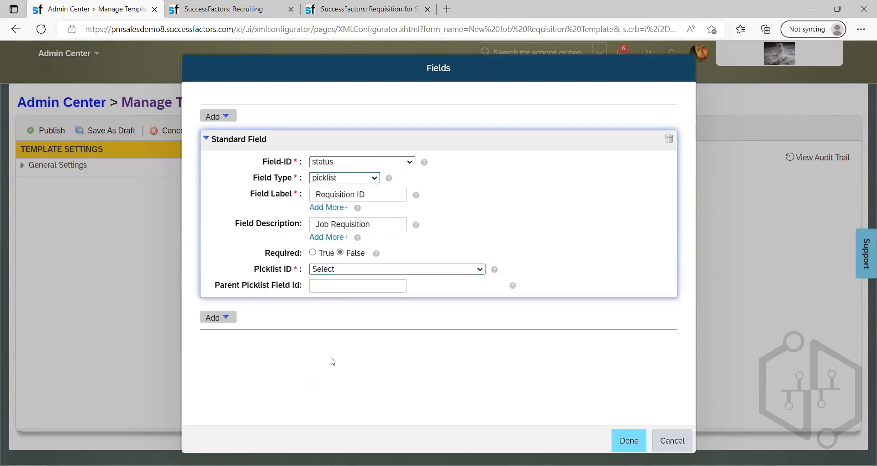
pyautogui.hotkey('alt', 'Down')
pyautogui.press('Down')
pyautogui.press('Down')
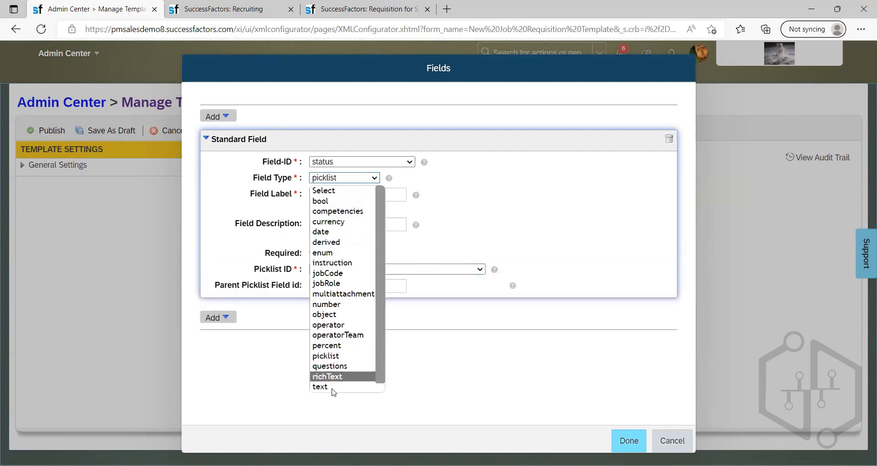
pyautogui.press('Return')
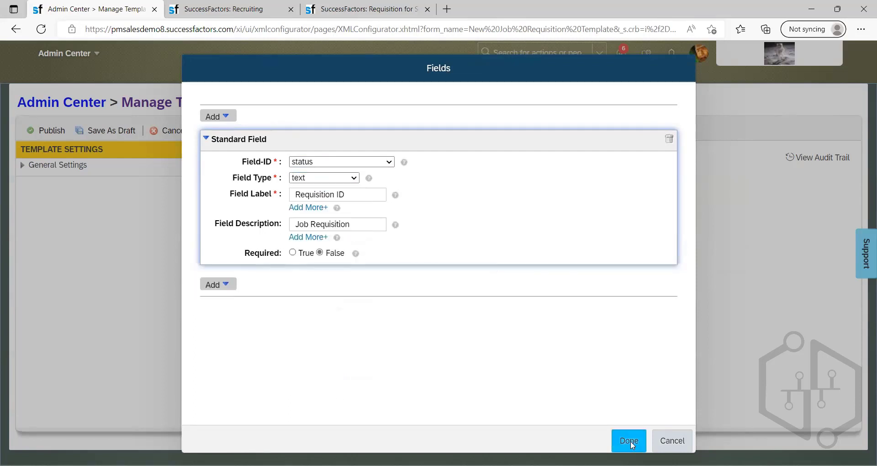
# Review the field types offered for the status field without changing the selection.
pyautogui.click(354, 182)
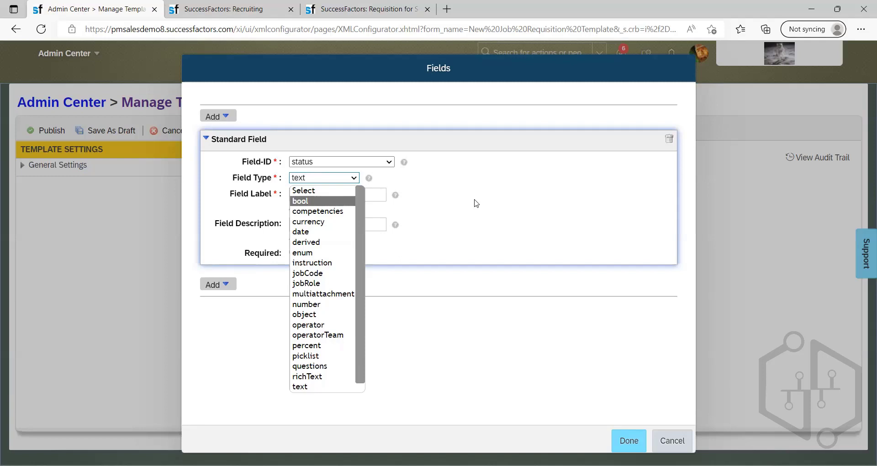
pyautogui.click(489, 198)
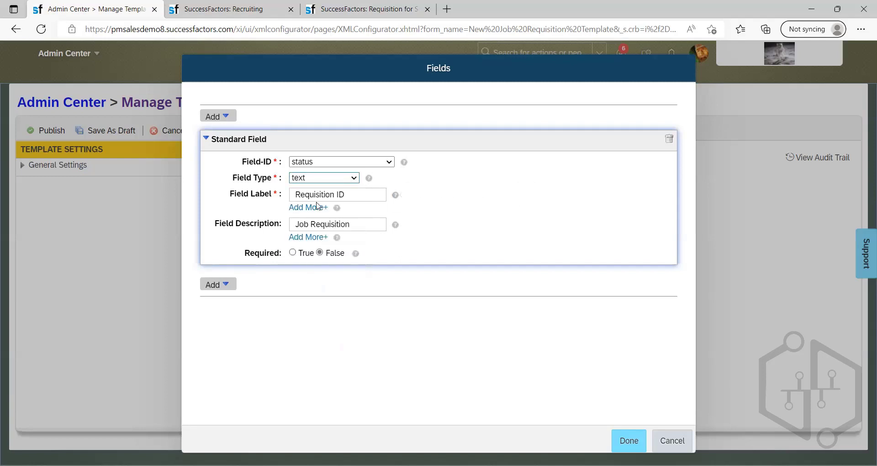
pyautogui.click(323, 178)
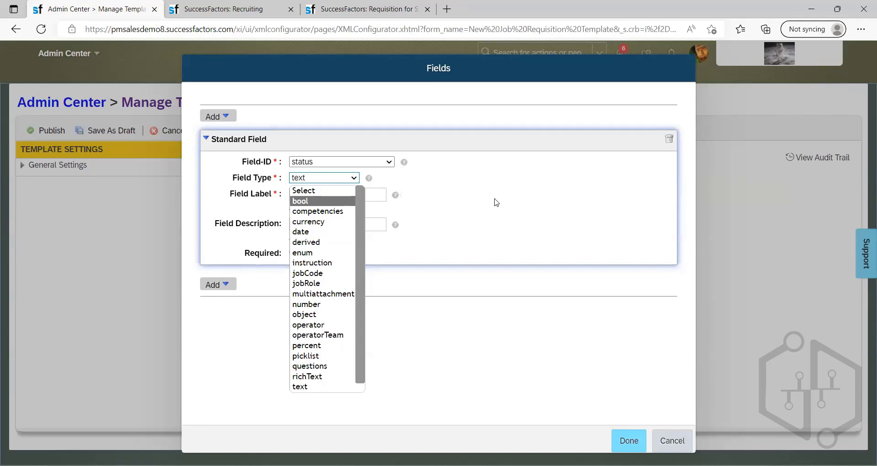
pyautogui.click(568, 195)
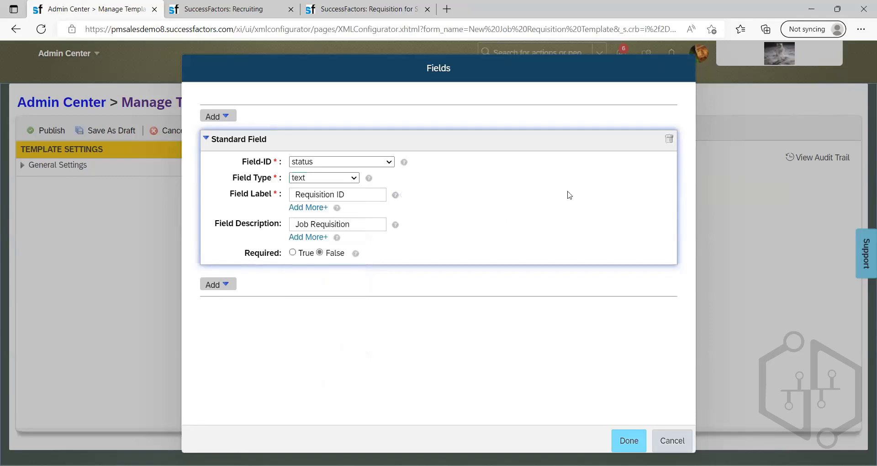
# Try currency and date as the field type of the status field.
pyautogui.click(354, 178)
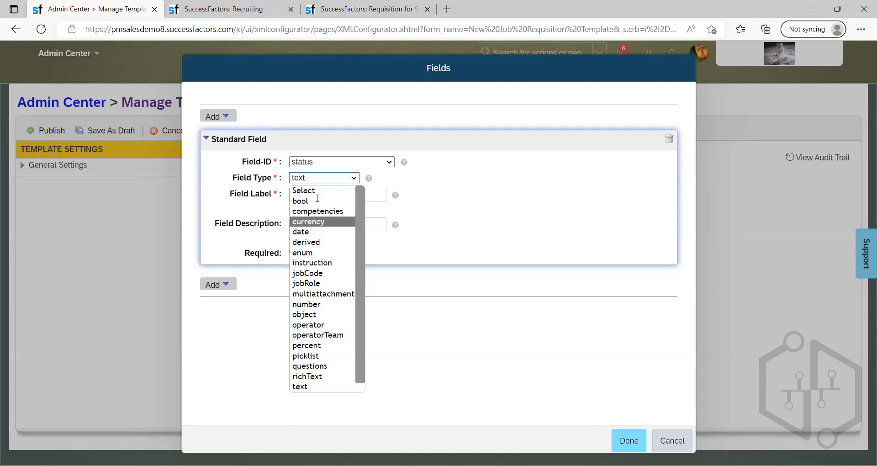
pyautogui.click(316, 222)
pyautogui.moveTo(356, 197); pyautogui.dragTo(210, 200)
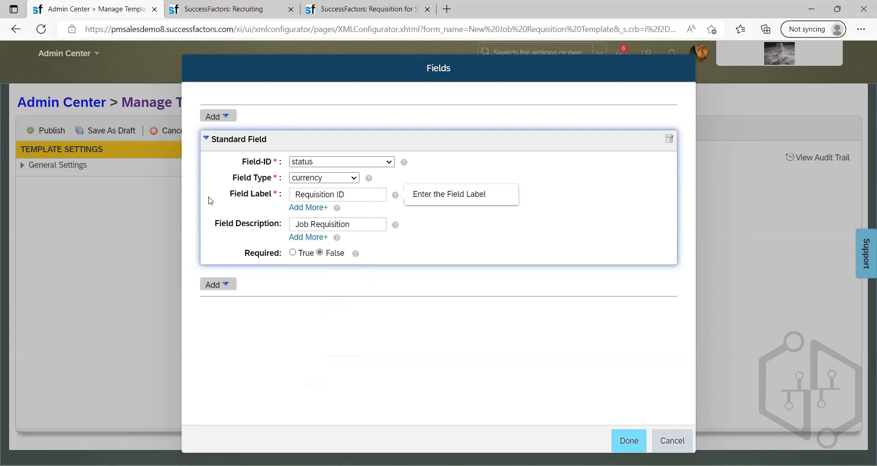
pyautogui.click(355, 178)
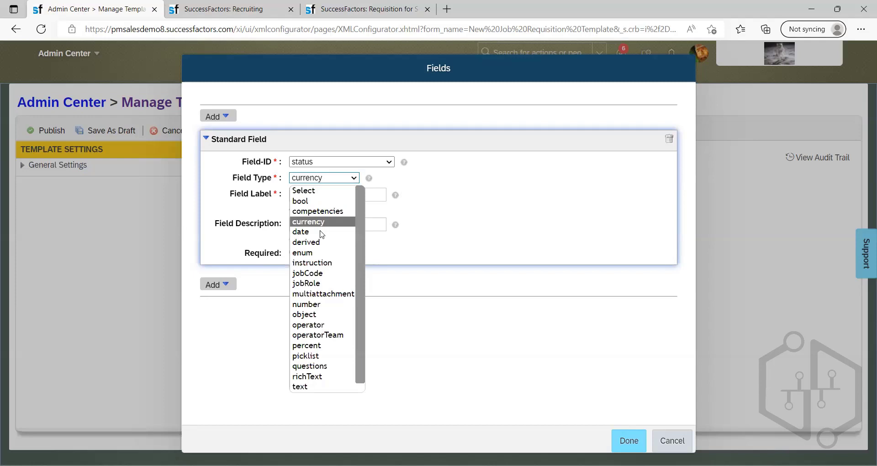
pyautogui.click(319, 232)
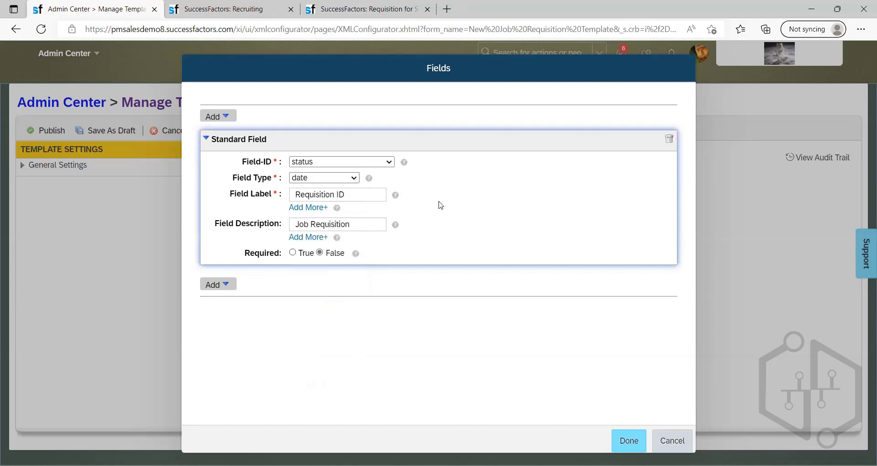
# Change the status field's type to derived.
pyautogui.click(354, 181)
pyautogui.click(359, 181)
pyautogui.click(346, 179)
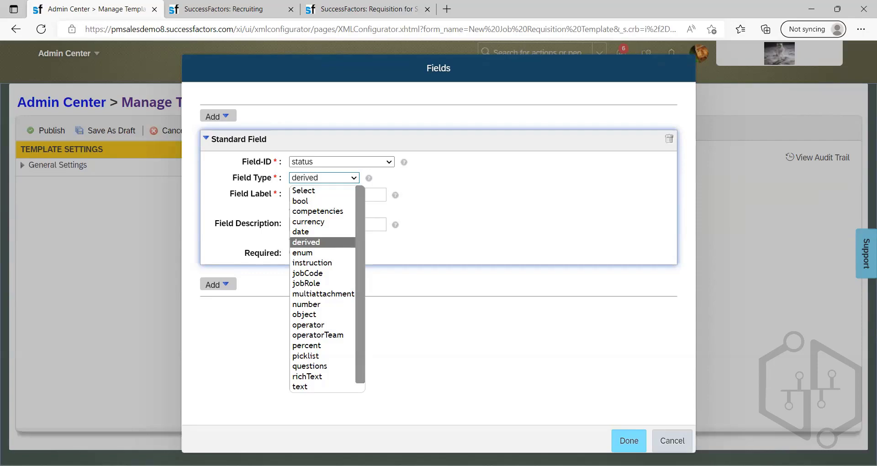
pyautogui.click(306, 242)
# Switch to the recruiting guide in Adobe Acrobat Reader and examine the standard fields table for fields of type derived, including country.
pyautogui.hotkey('alt', 'Tab')
pyautogui.scroll(7, 387, 305)
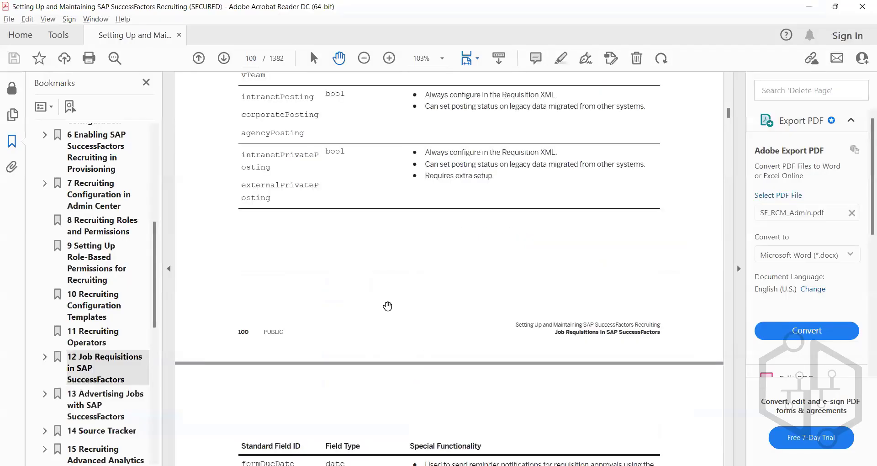
pyautogui.scroll(5, 388, 305)
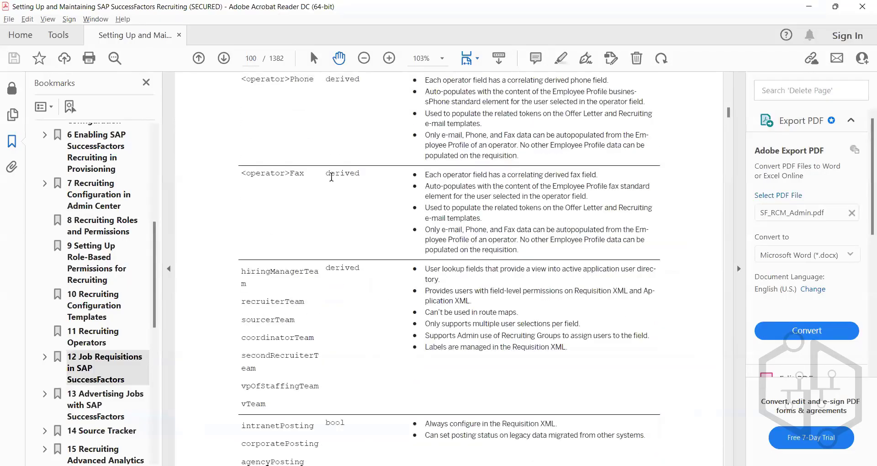
pyautogui.doubleClick(378, 175)
pyautogui.scroll(6, 377, 226)
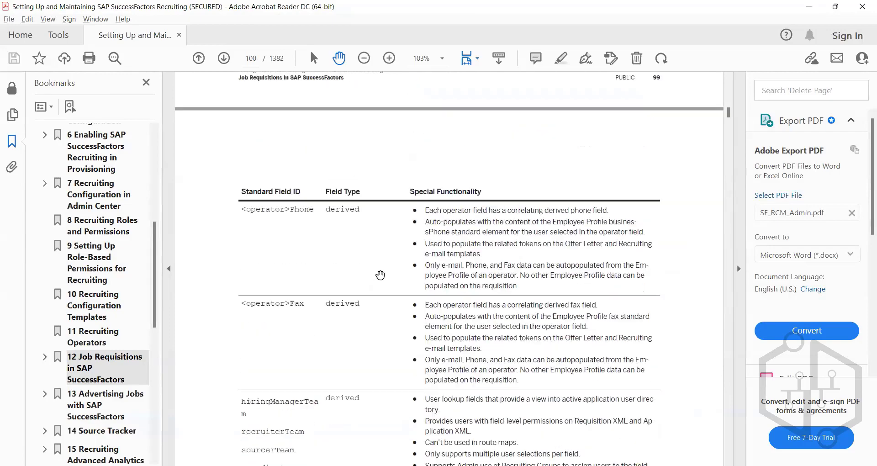
pyautogui.scroll(15, 374, 276)
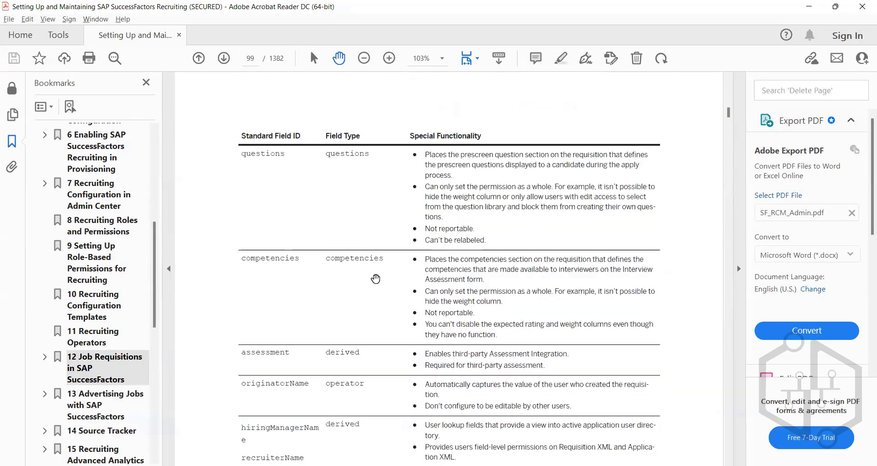
pyautogui.scroll(10, 383, 290)
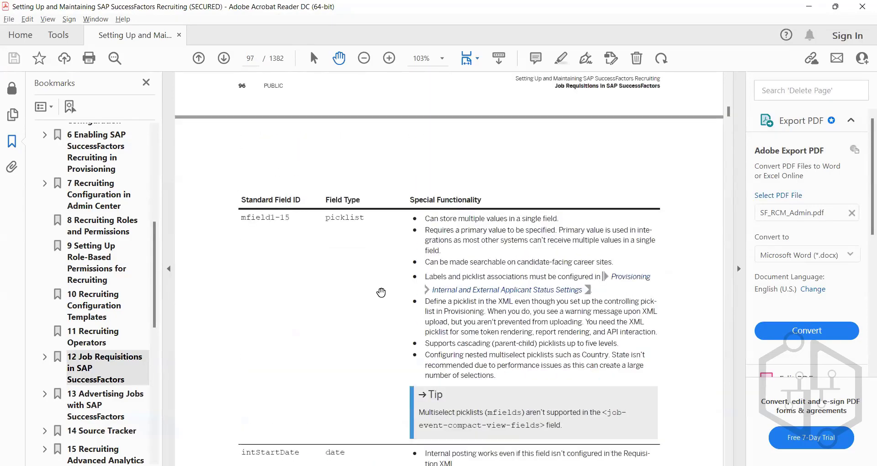
pyautogui.scroll(10, 381, 292)
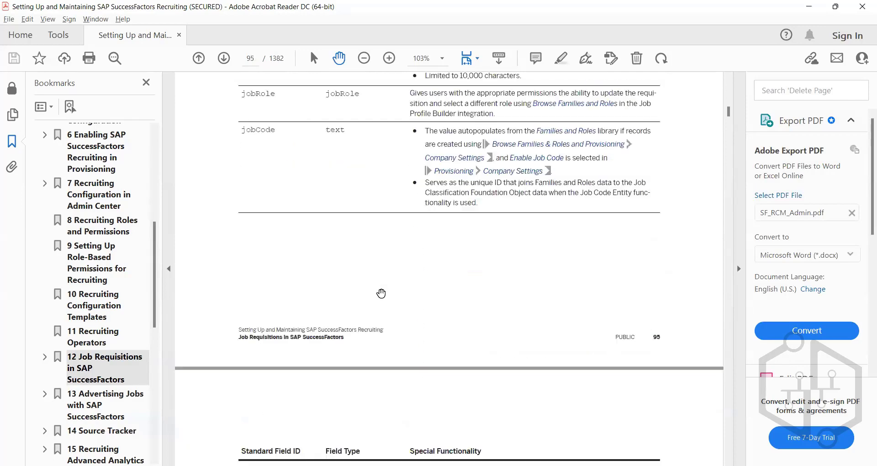
pyautogui.scroll(9, 381, 293)
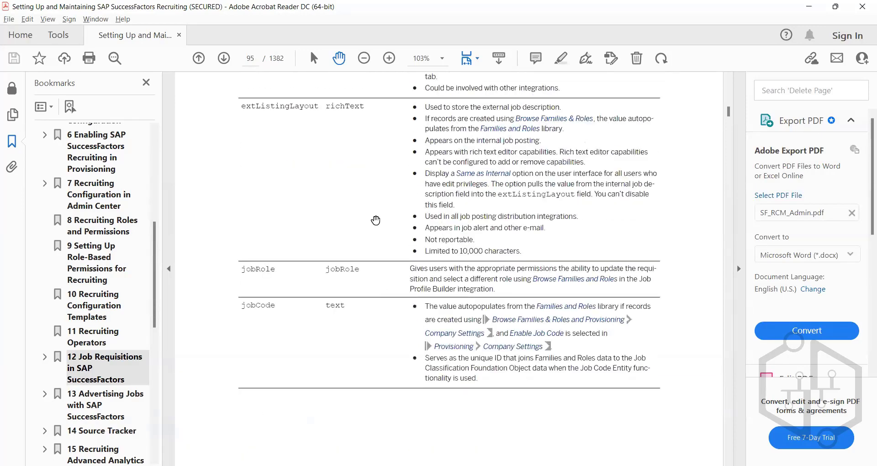
pyautogui.scroll(10, 358, 294)
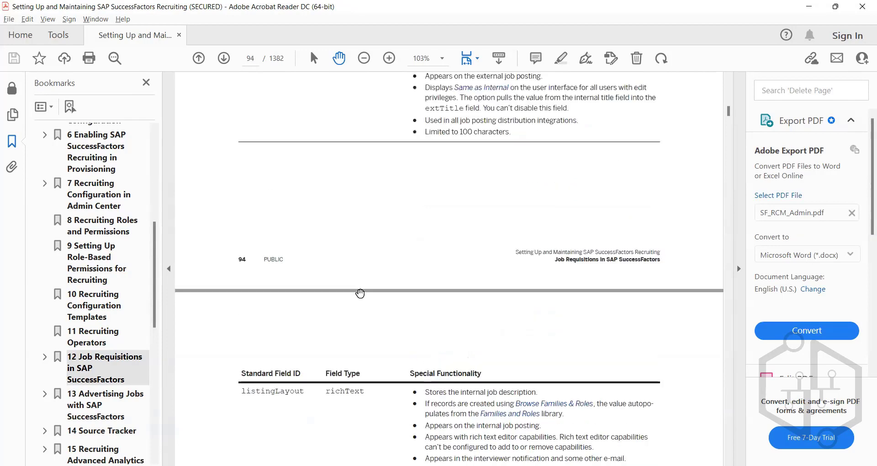
pyautogui.scroll(5, 375, 284)
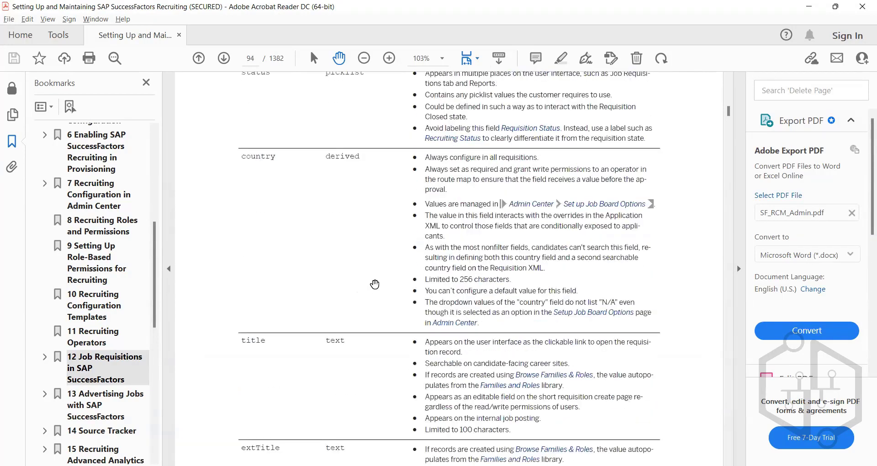
pyautogui.scroll(1, 374, 284)
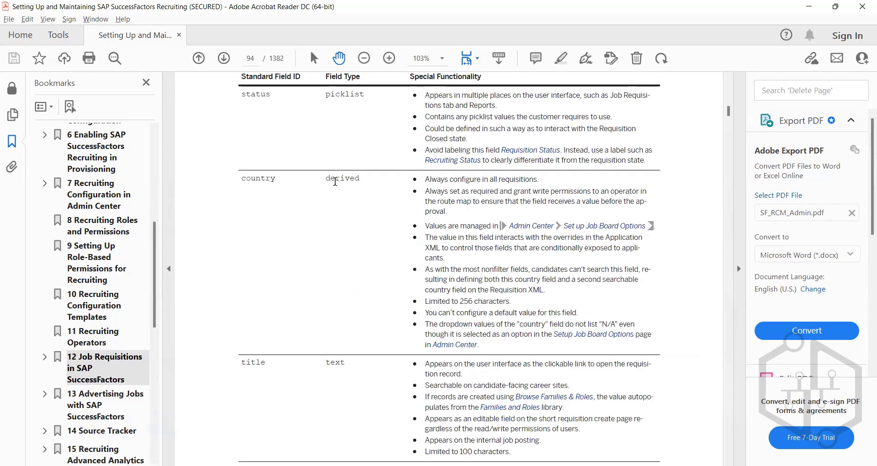
pyautogui.tripleClick(335, 179)
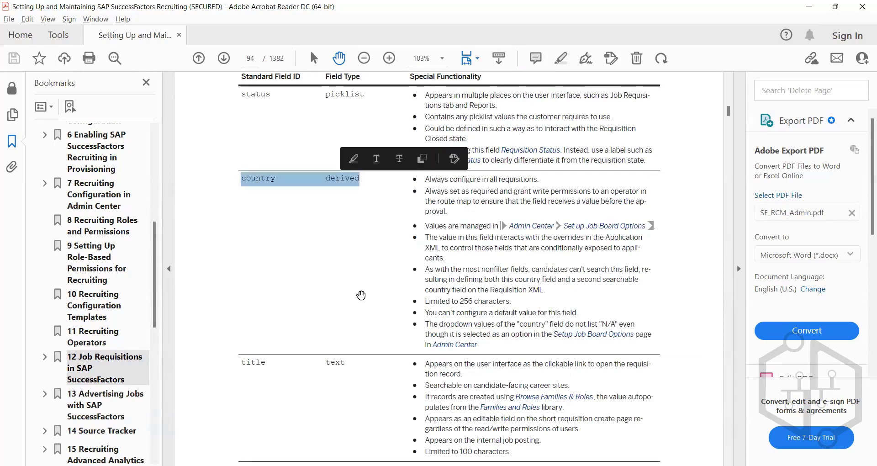
# Look back through the guide's job requisition element sections, from field definition to template configuration, and return to the template editor in the browser.
pyautogui.scroll(12, 361, 295)
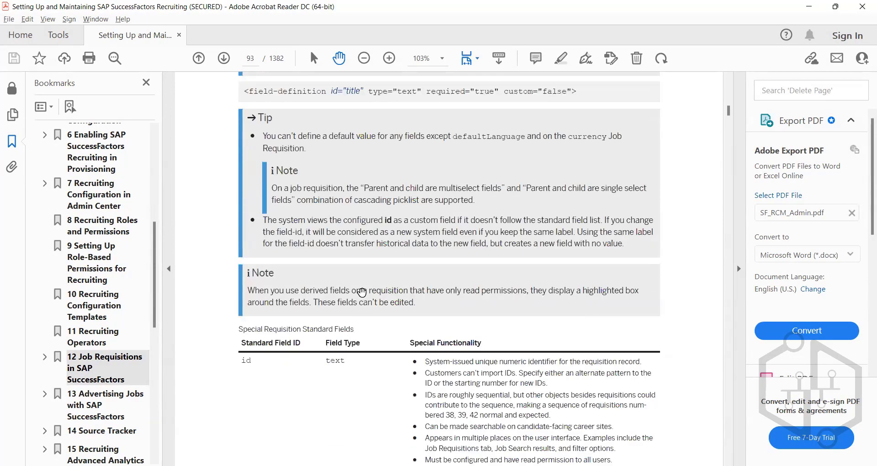
pyautogui.scroll(8, 362, 292)
pyautogui.scroll(6, 362, 292)
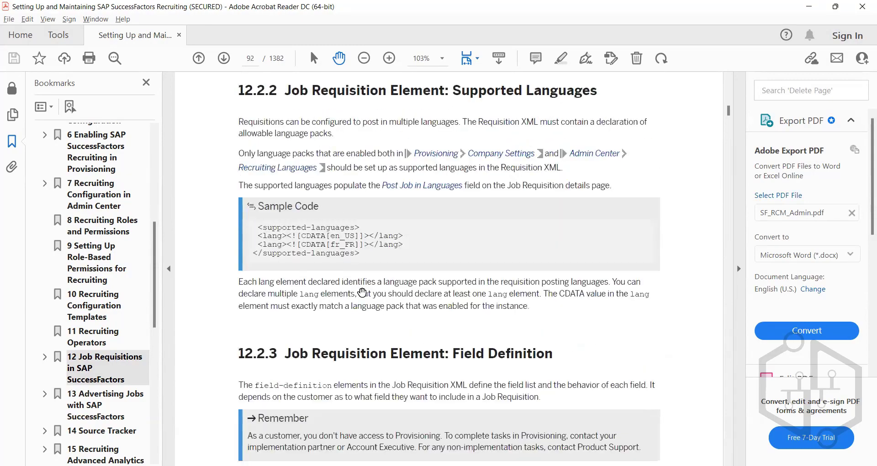
pyautogui.scroll(12, 362, 293)
pyautogui.scroll(10, 365, 290)
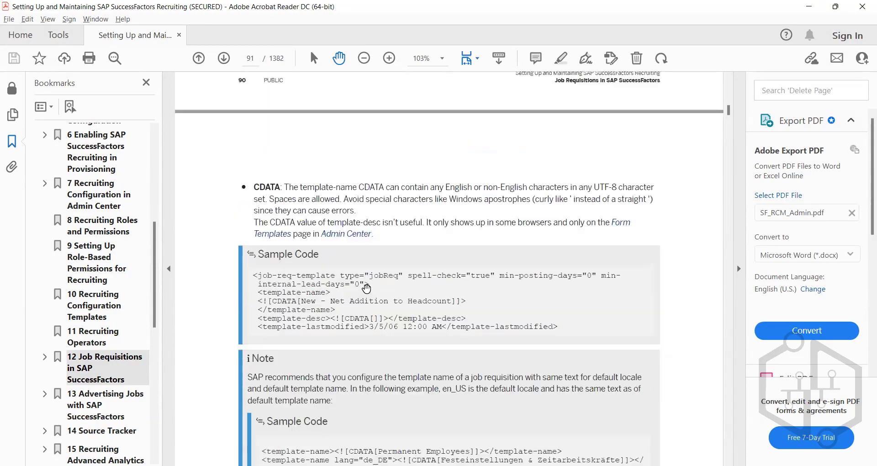
pyautogui.scroll(1, 367, 289)
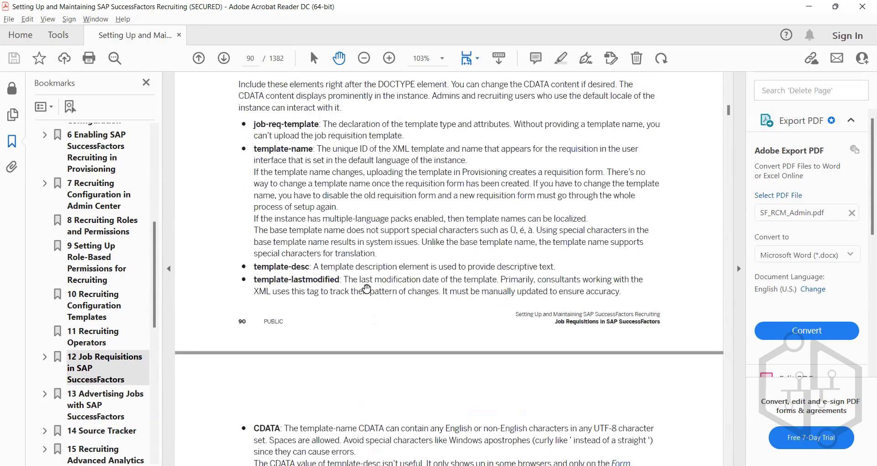
pyautogui.scroll(10, 366, 288)
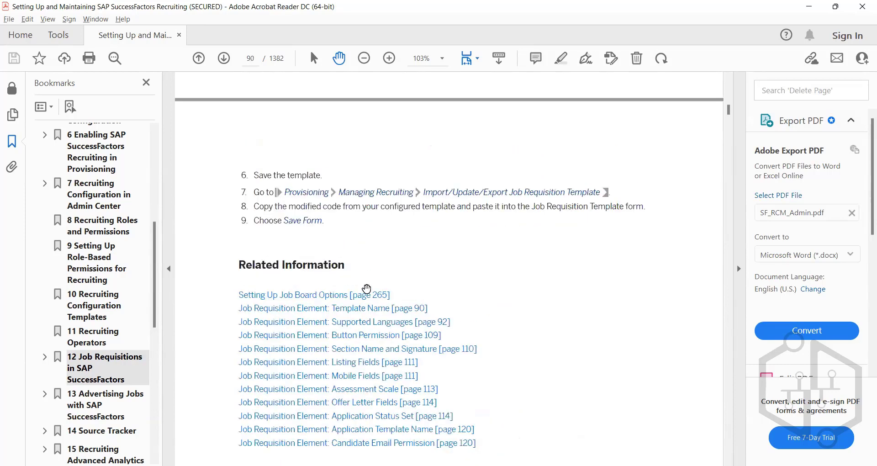
pyautogui.scroll(15, 433, 281)
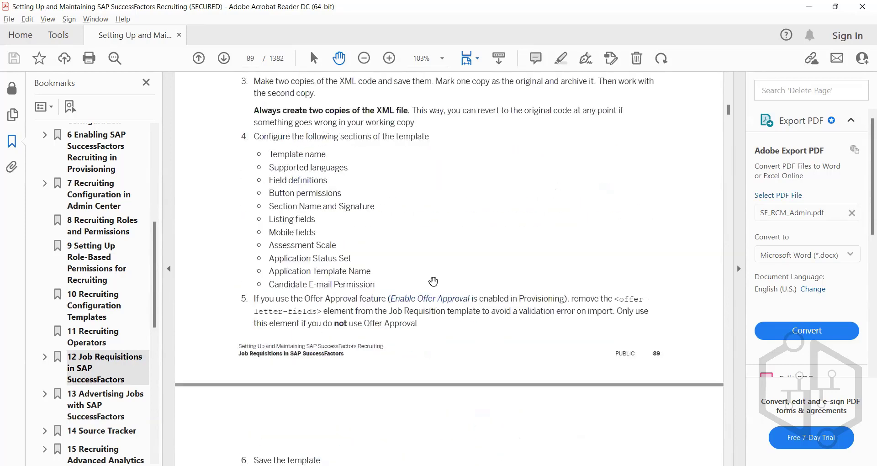
pyautogui.scroll(20, 434, 280)
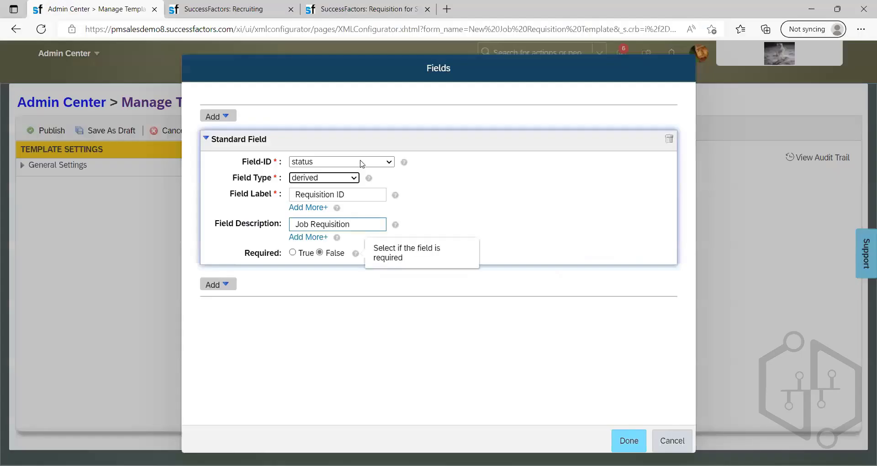
# Check the Field-ID choices without changing status, and set the status field's type to enum.
pyautogui.click(361, 160)
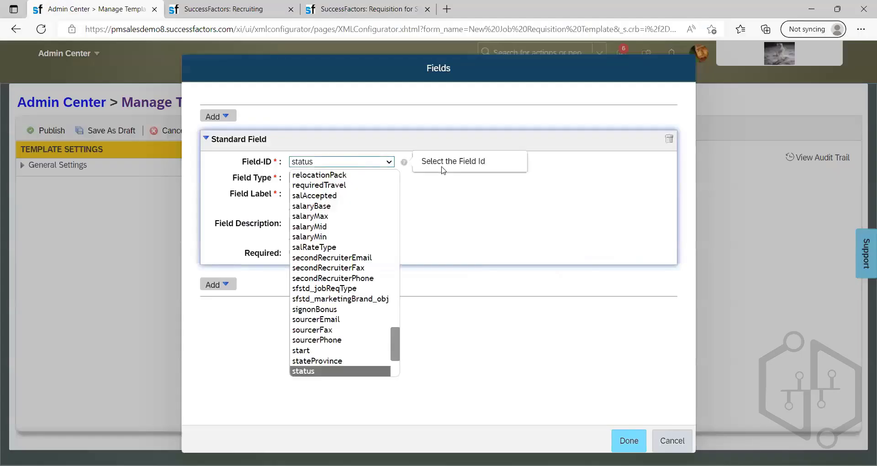
pyautogui.click(442, 167)
pyautogui.click(326, 178)
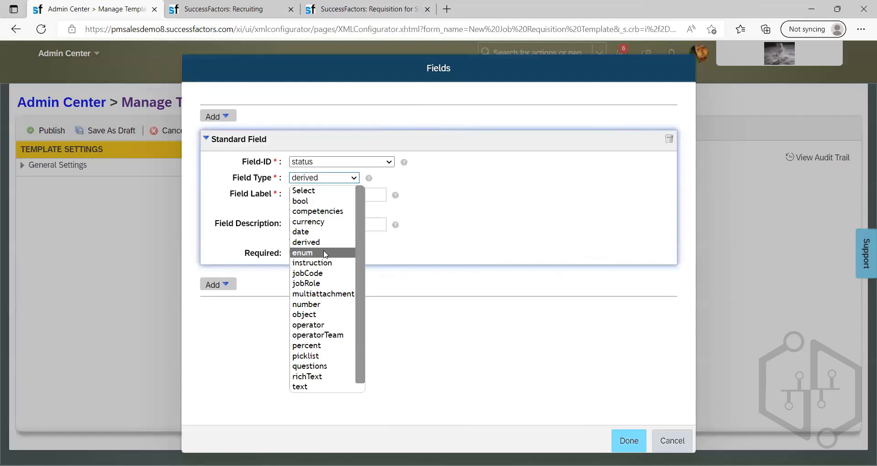
pyautogui.click(325, 254)
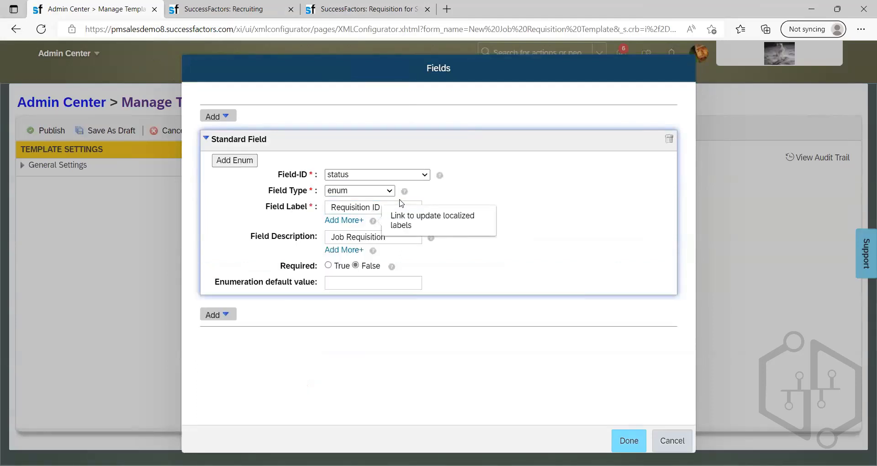
pyautogui.click(360, 191)
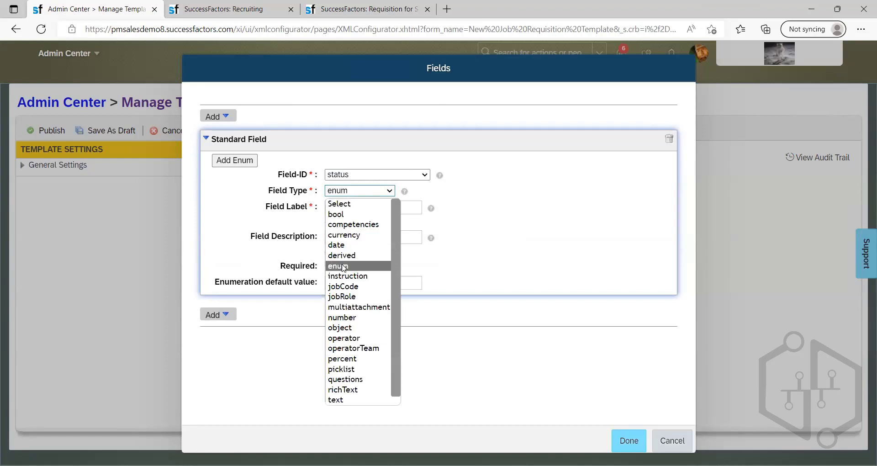
pyautogui.click(371, 264)
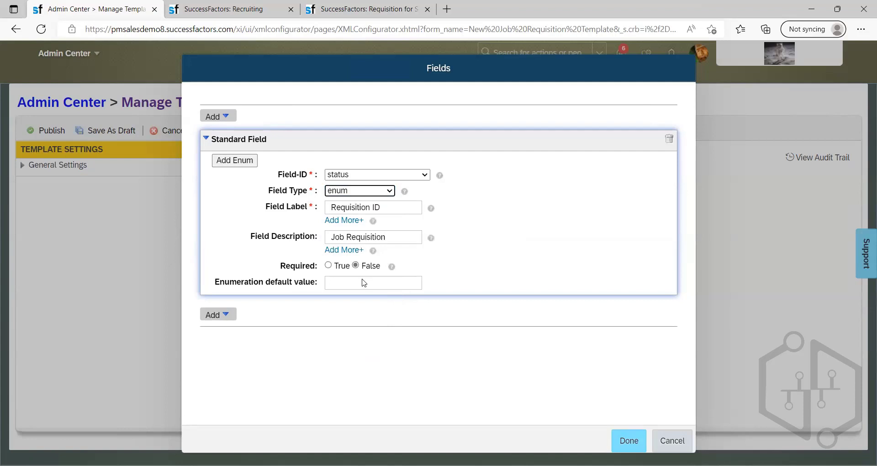
# Set the status field's type to instruction and clear its field label.
pyautogui.hotkey('alt', 'Down')
pyautogui.press('Return')
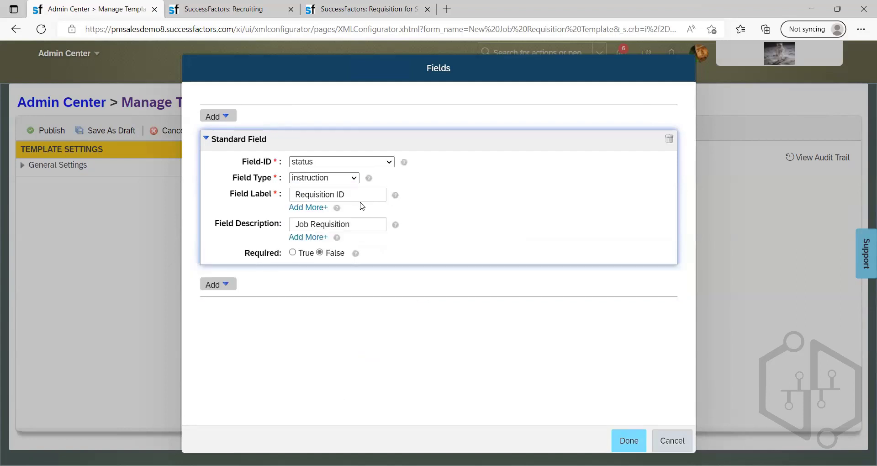
pyautogui.moveTo(364, 195); pyautogui.dragTo(234, 202)
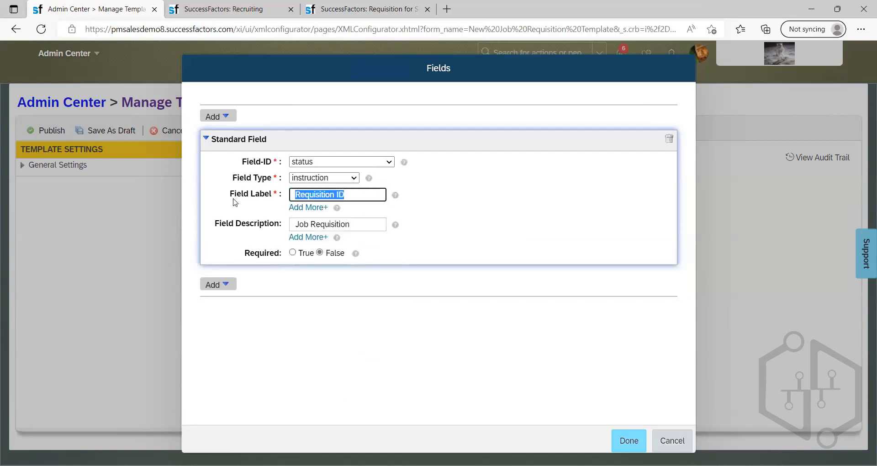
pyautogui.press('BackSpace')
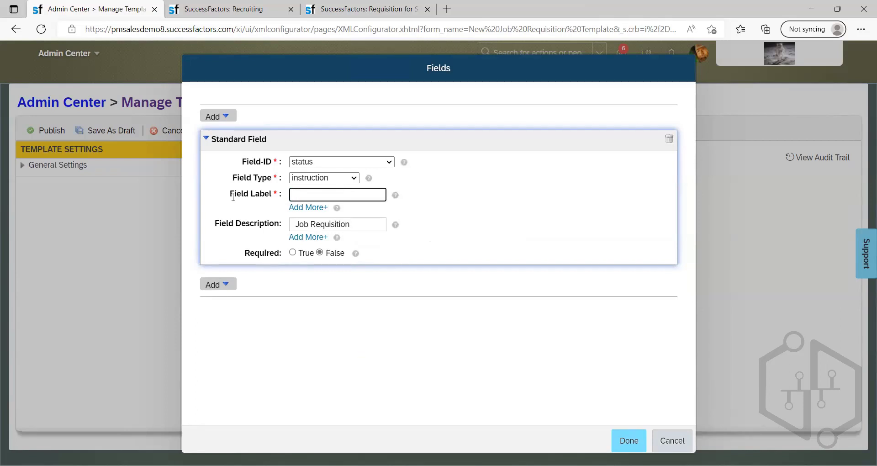
# Enter "Kindly ensure all fields are filled" as the instruction field's label in place of the started text "ABC Job re".
pyautogui.write('ABC Job re')
pyautogui.hotkey('ctrl', 'a')
pyautogui.press('BackSpace')
pyautogui.write('Kindl')
pyautogui.write('y ensu')
pyautogui.write('re all ')
pyautogui.write('fields ar')
pyautogui.write('e filled')
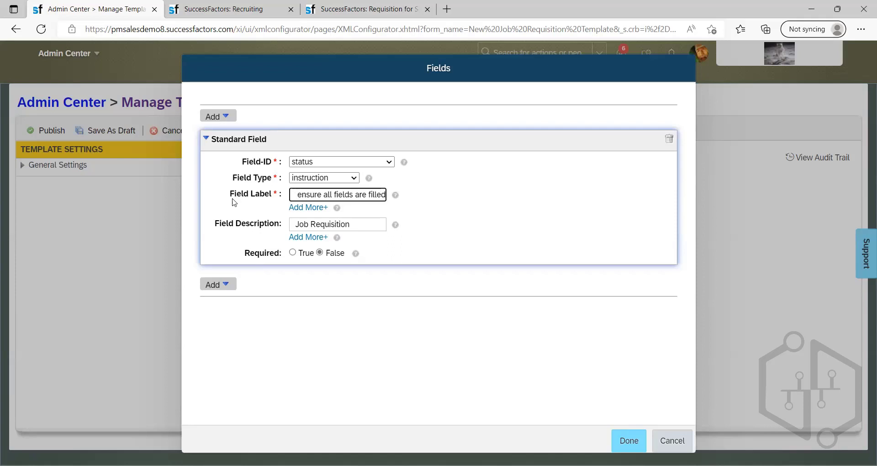
# Clear the status field's label, try jobCode as its field type, and set the type to multiattachment.
pyautogui.hotkey('ctrl', 'a')
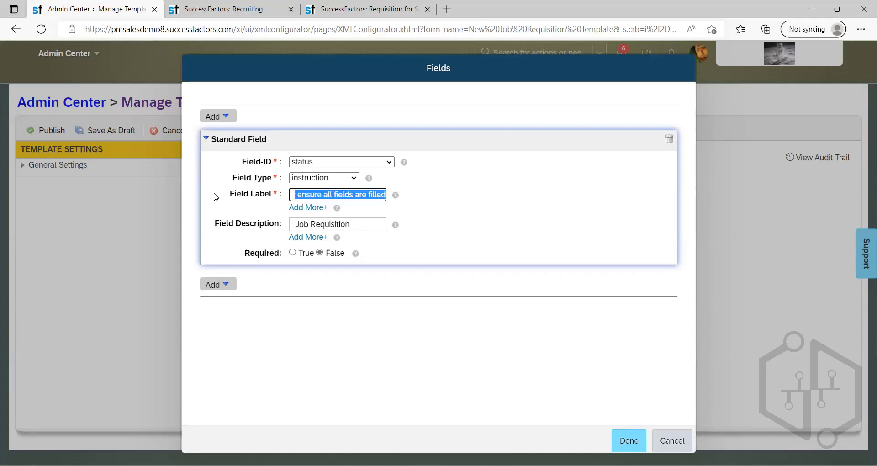
pyautogui.press('BackSpace')
pyautogui.press('BackSpace')
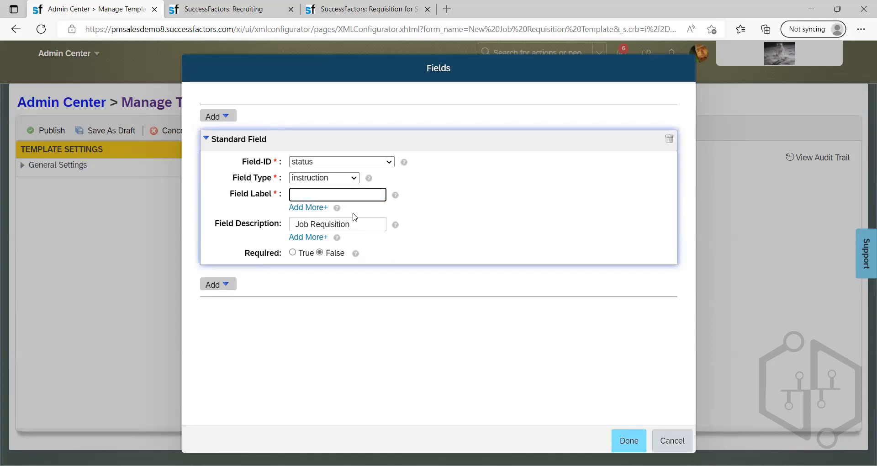
pyautogui.click(333, 178)
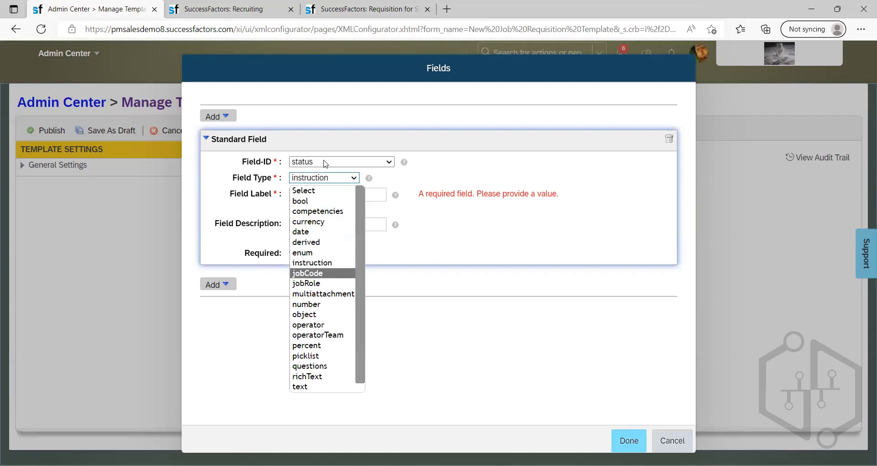
pyautogui.click(322, 274)
pyautogui.click(318, 177)
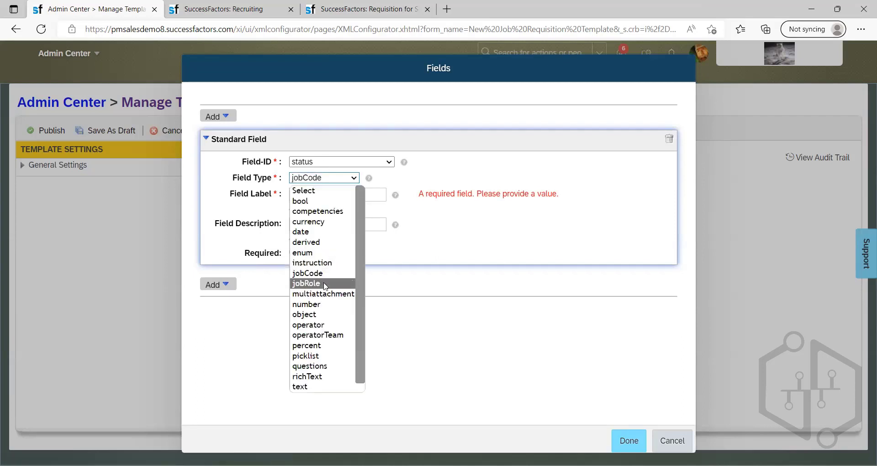
pyautogui.click(325, 294)
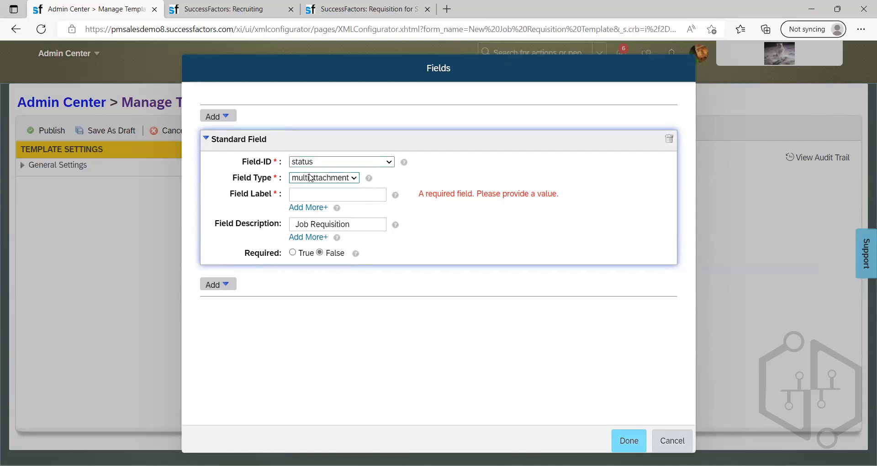
# Review the status field's available field types through textarea, and browse the Field-ID choices without changing either selection.
pyautogui.click(350, 179)
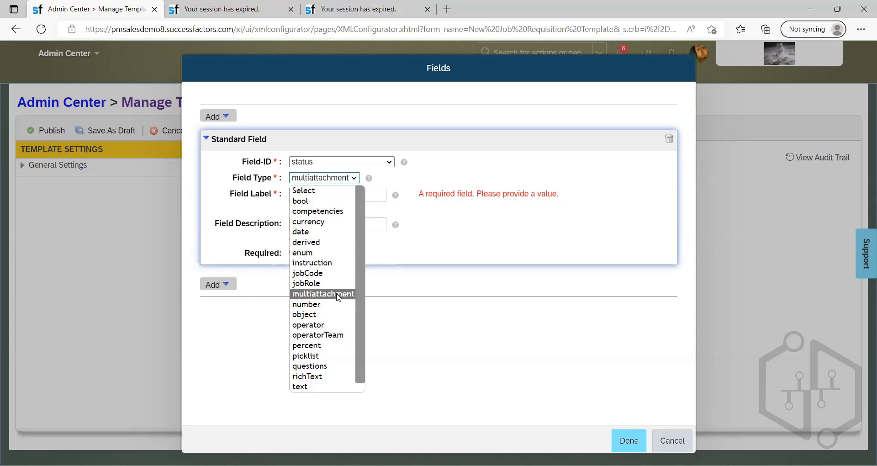
pyautogui.press('Up')
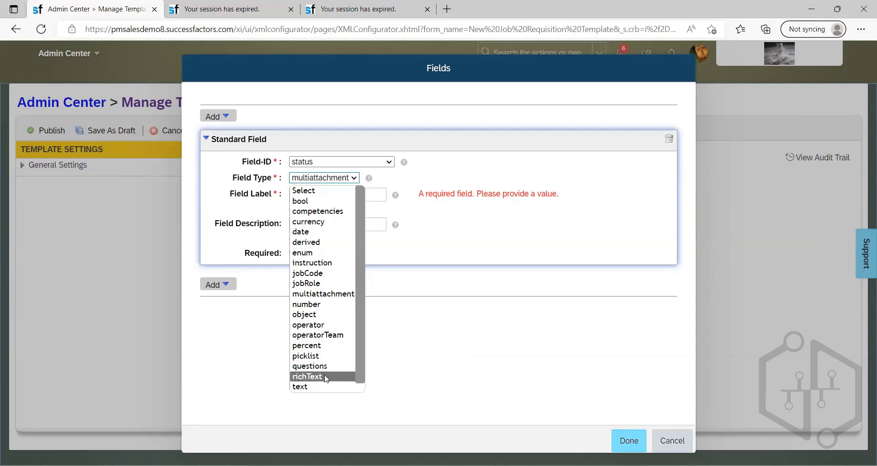
pyautogui.click(398, 343)
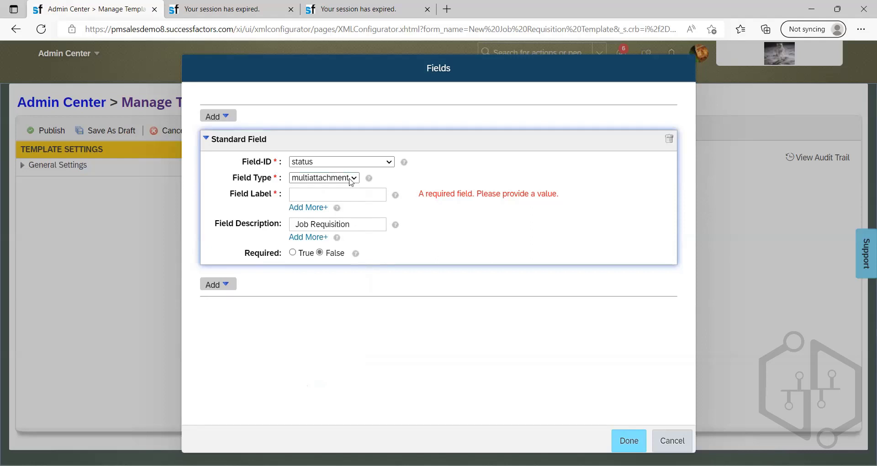
pyautogui.click(326, 178)
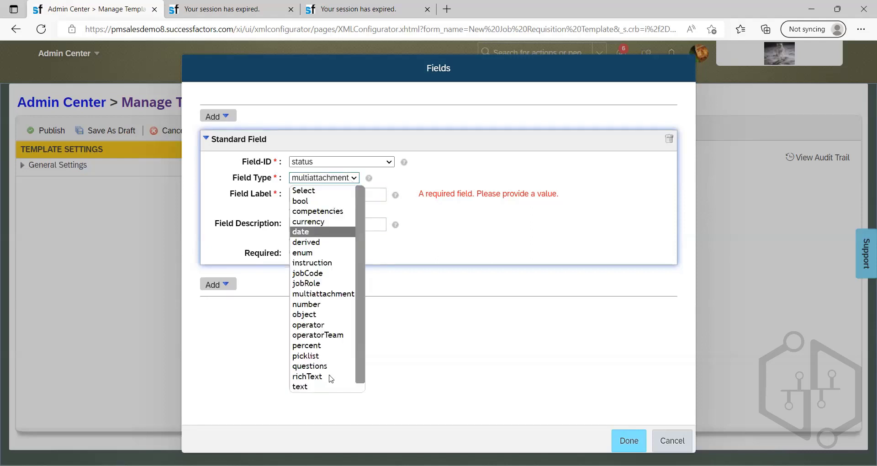
pyautogui.scroll(-1, 324, 380)
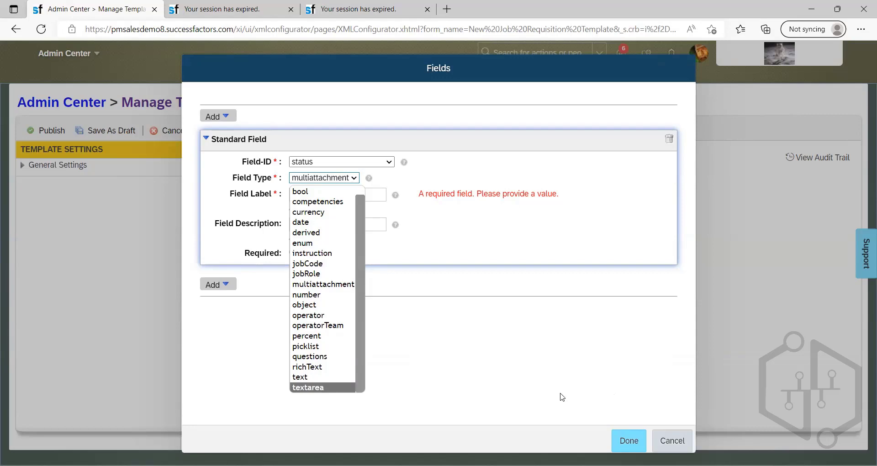
pyautogui.click(421, 302)
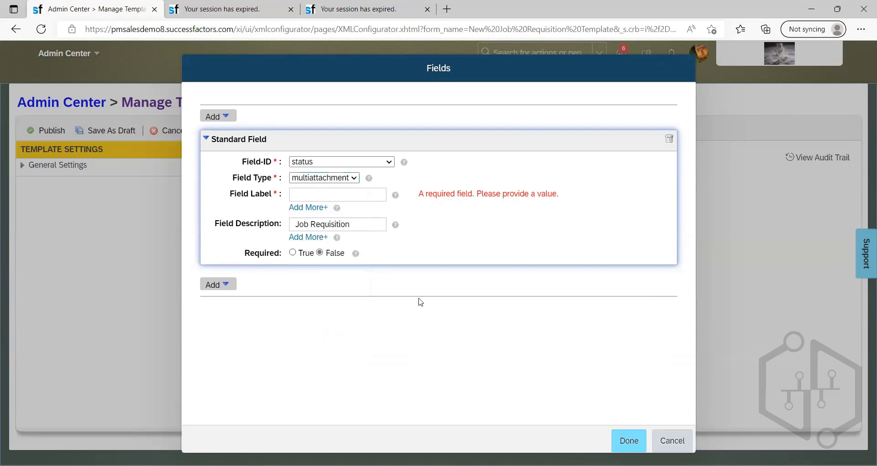
pyautogui.click(329, 165)
pyautogui.scroll(20, 331, 176)
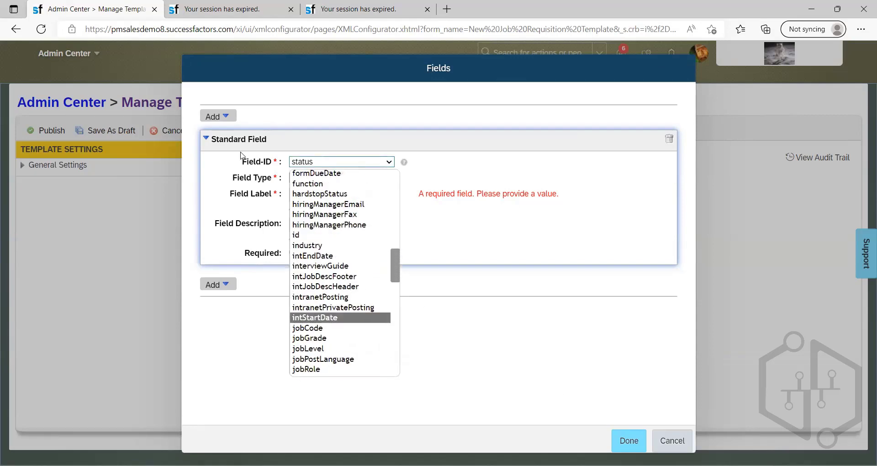
# Add a Standard Filter Field and check its Field-ID choices without selecting one.
pyautogui.click(226, 117)
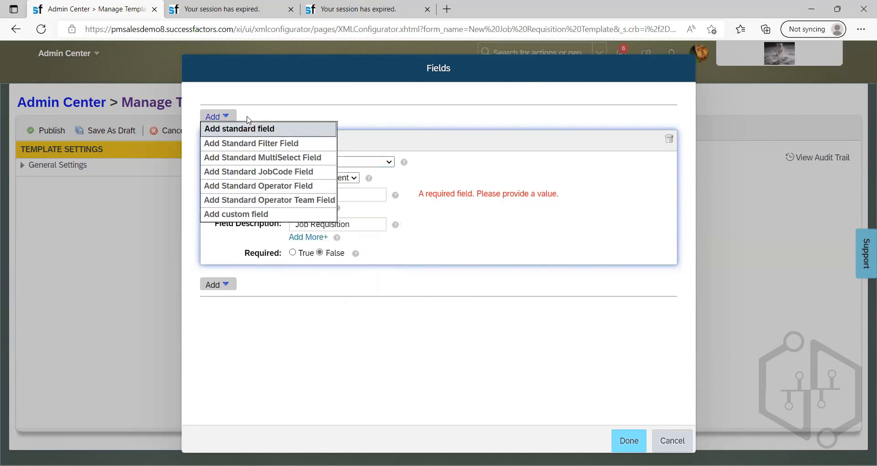
pyautogui.click(260, 144)
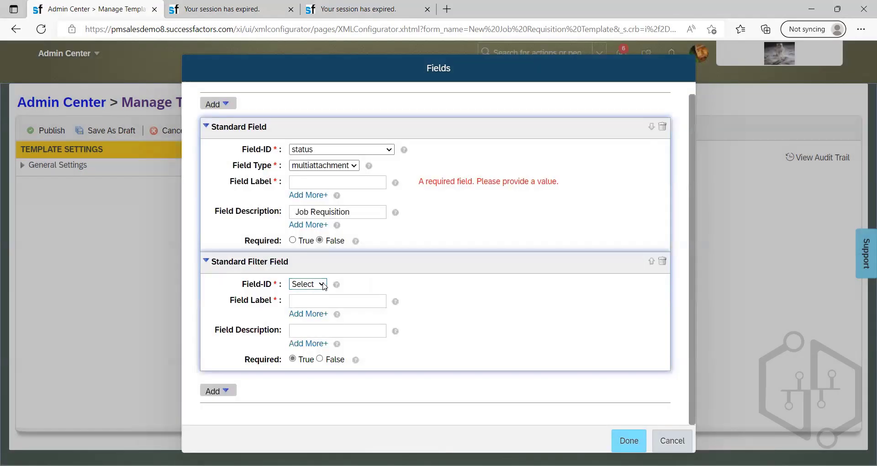
pyautogui.click(323, 285)
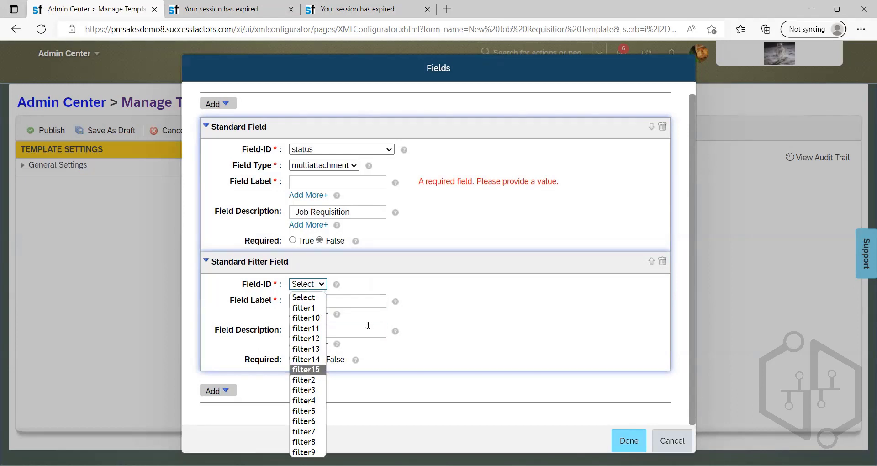
pyautogui.click(245, 364)
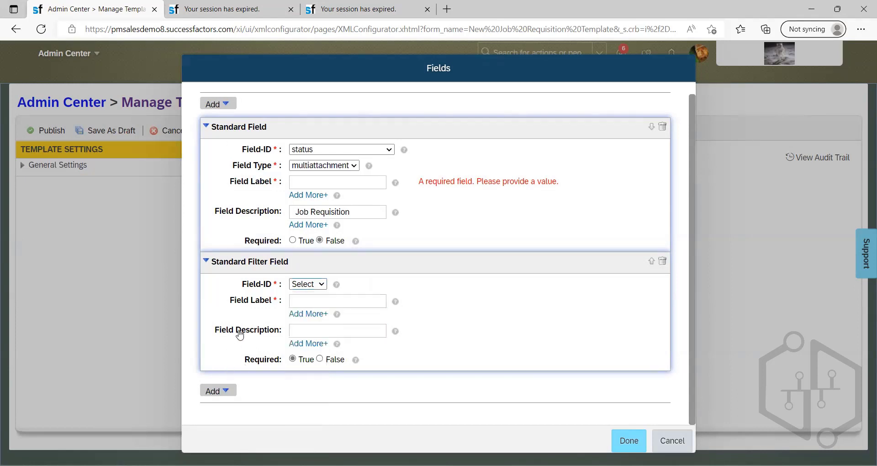
# Add a Standard MultiSelect Field below the filter field and check which Field-IDs it offers.
pyautogui.click(214, 391)
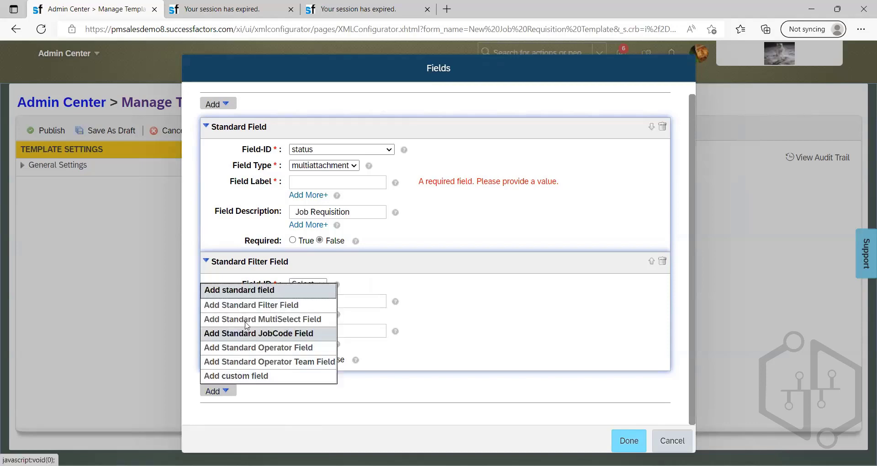
pyautogui.click(246, 322)
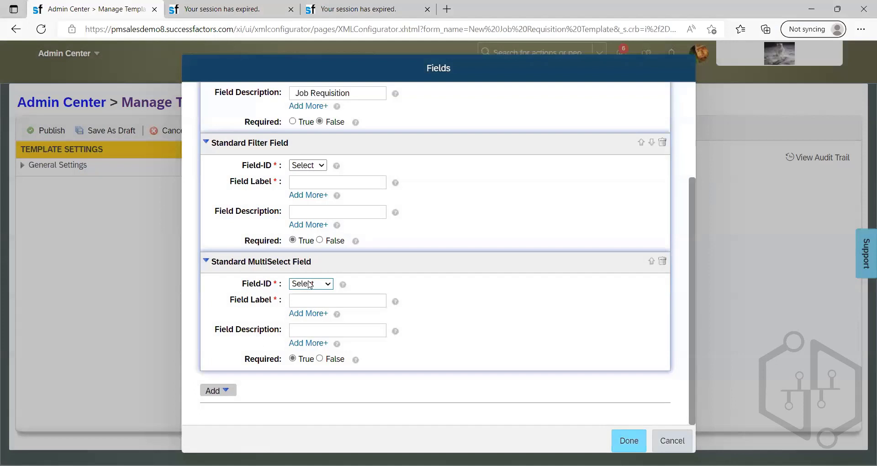
pyautogui.click(310, 284)
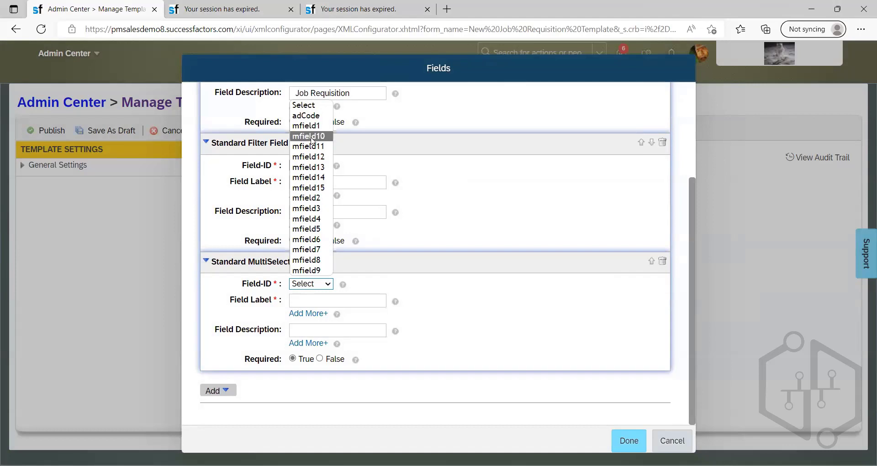
# Add a custom field, look through its field type choices, and close the Fields dialog without keeping the fields.
pyautogui.click(228, 391)
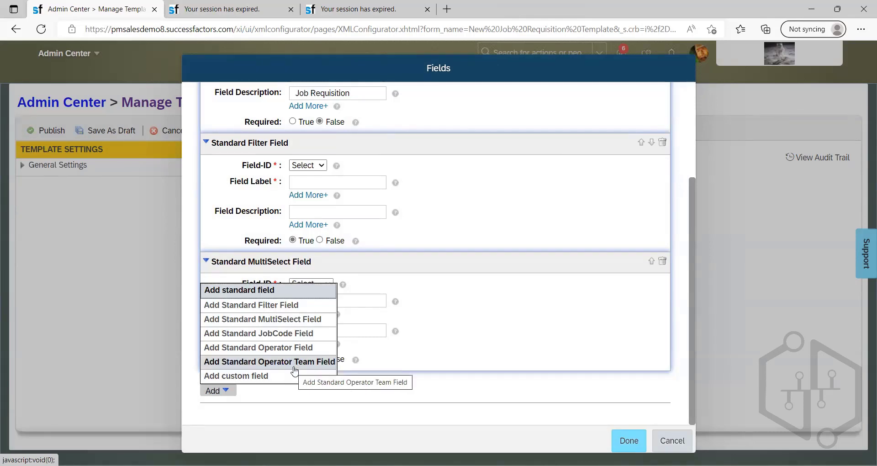
pyautogui.click(249, 378)
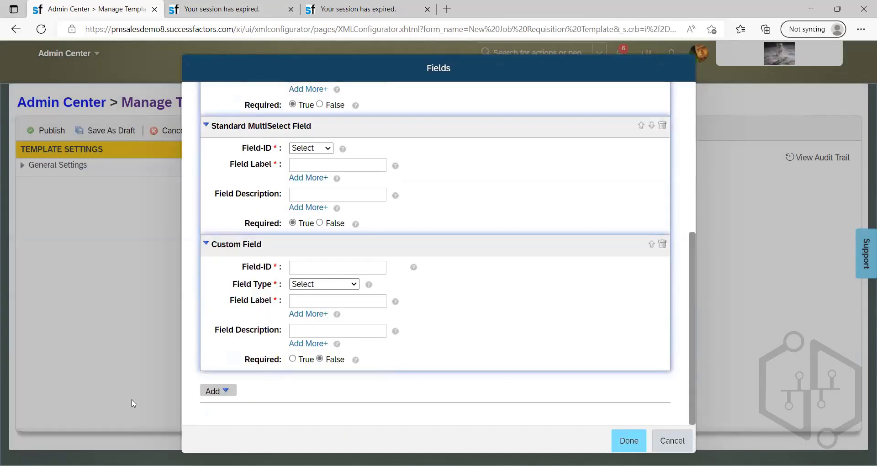
pyautogui.click(324, 284)
pyautogui.scroll(-1, 340, 117)
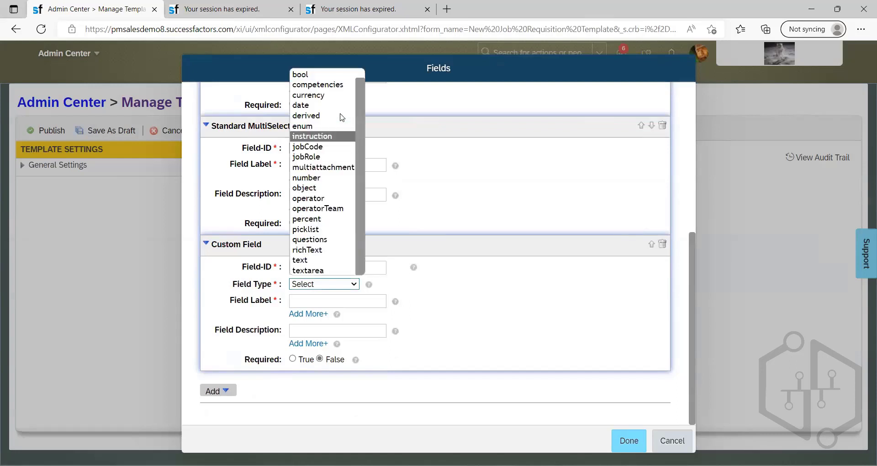
pyautogui.scroll(1, 340, 117)
pyautogui.scroll(-1, 340, 117)
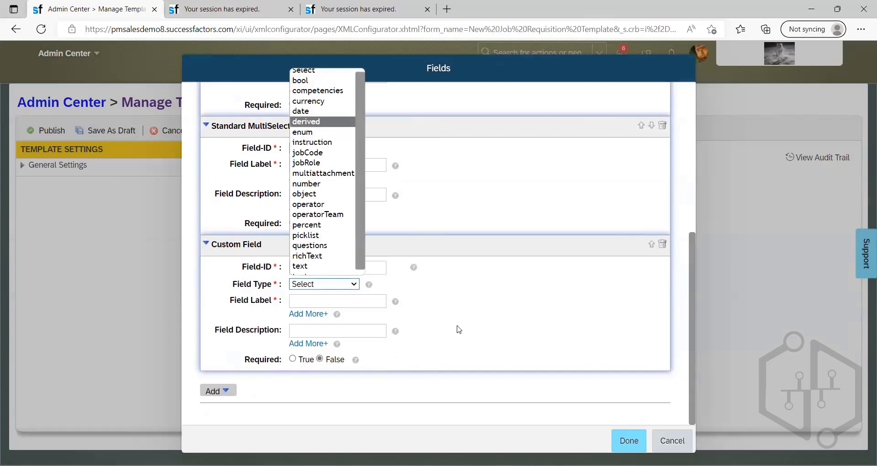
pyautogui.click(625, 414)
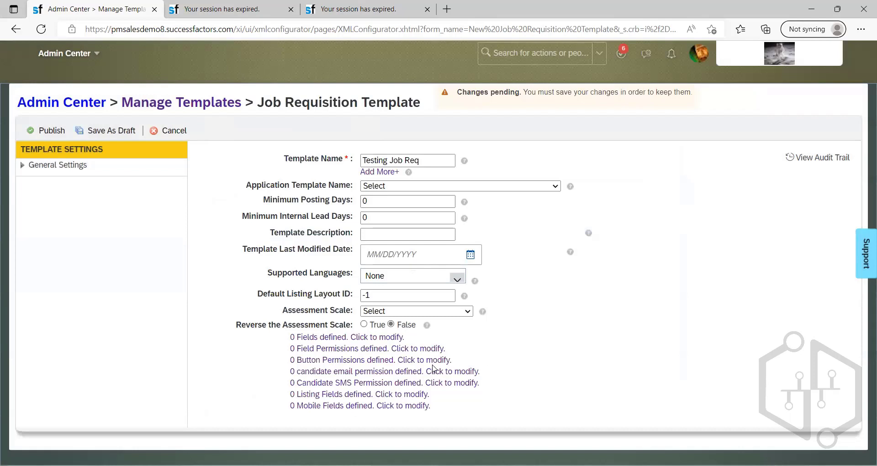
# Add a button permission to the template, set its role name to Selected, and review the available roles without choosing any.
pyautogui.click(344, 363)
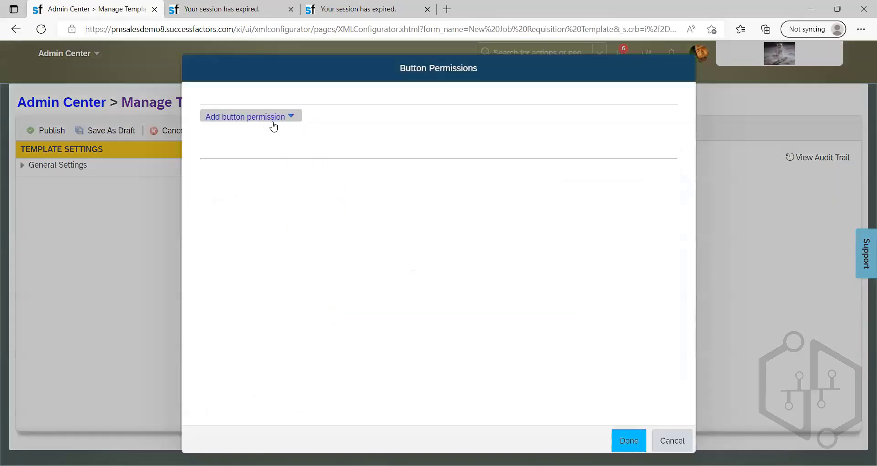
pyautogui.click(272, 120)
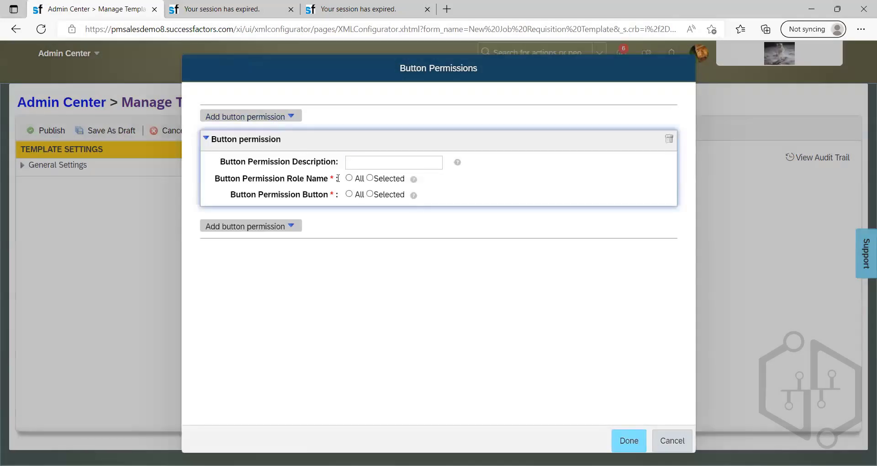
pyautogui.click(352, 166)
pyautogui.click(349, 178)
pyautogui.click(370, 179)
pyautogui.click(442, 183)
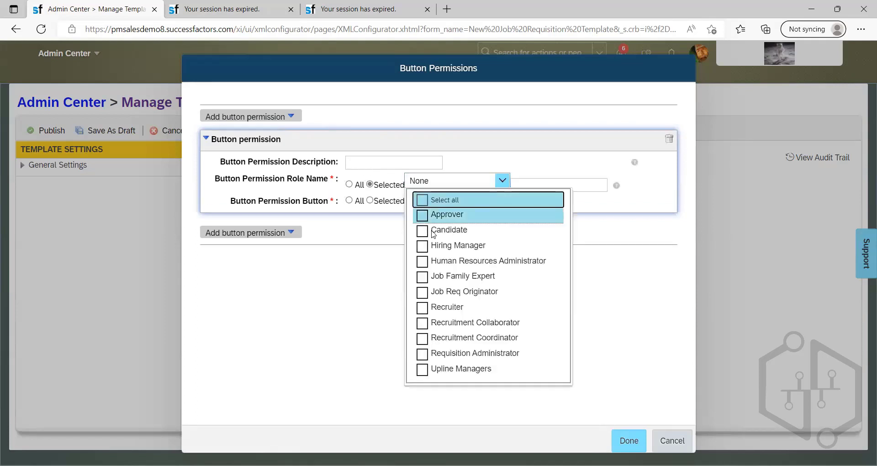
pyautogui.click(602, 213)
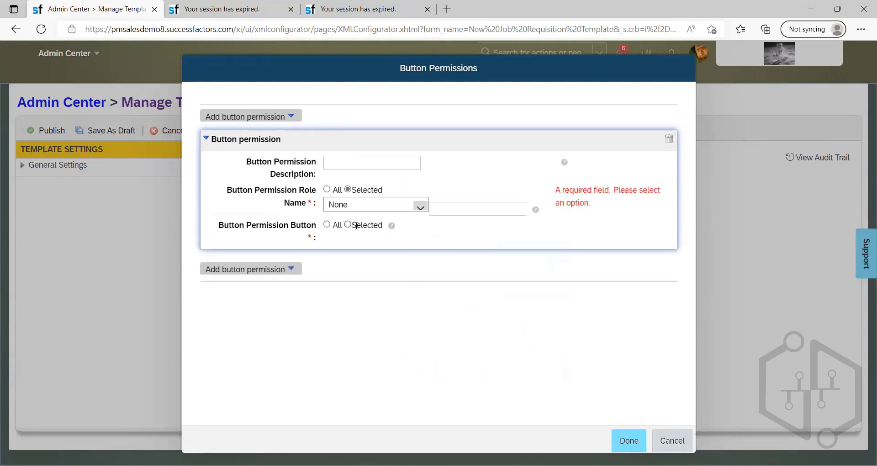
# Set the Button Permission Button option to Selected, review the button choices, and cancel the button permission.
pyautogui.click(348, 225)
pyautogui.click(480, 228)
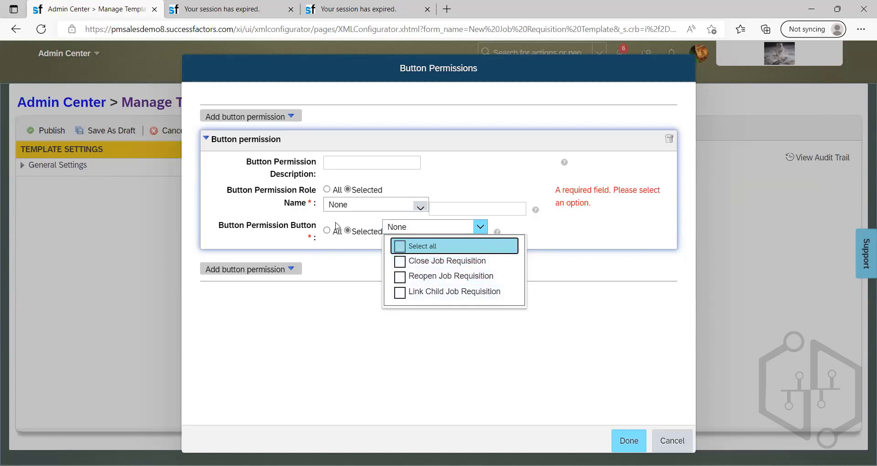
pyautogui.click(239, 277)
pyautogui.click(671, 442)
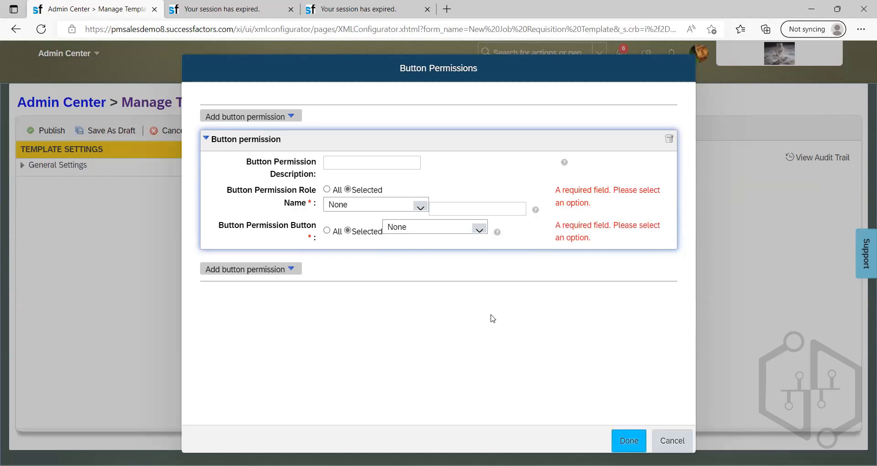
# Check the implementation steps list in Notepad and bring up the requisition XML in Notepad++.
pyautogui.hotkey('alt', 'Tab')
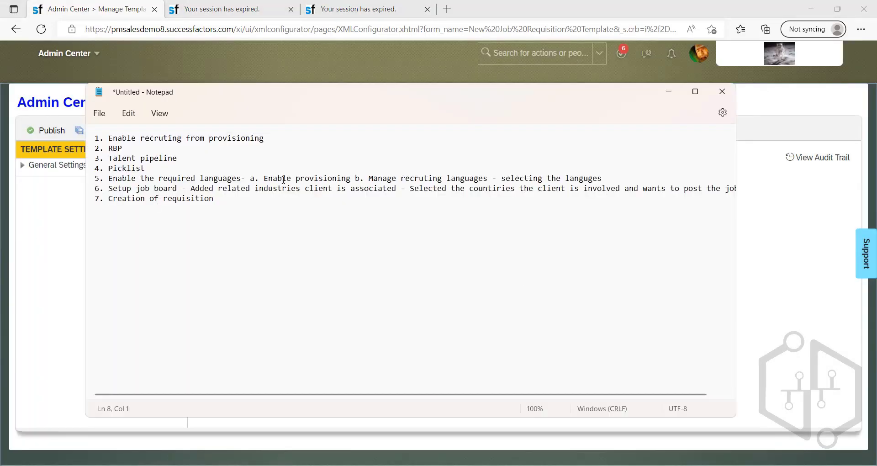
pyautogui.hotkey('alt', 'Tab')
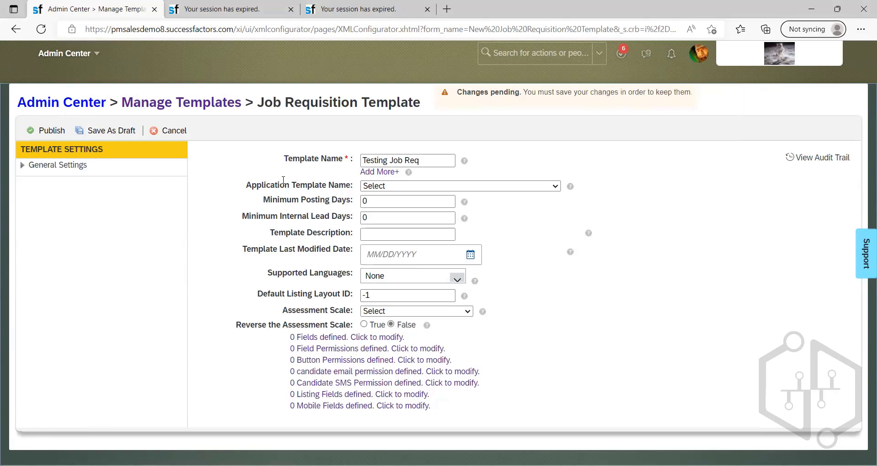
pyautogui.hotkey('alt', 'Tab')
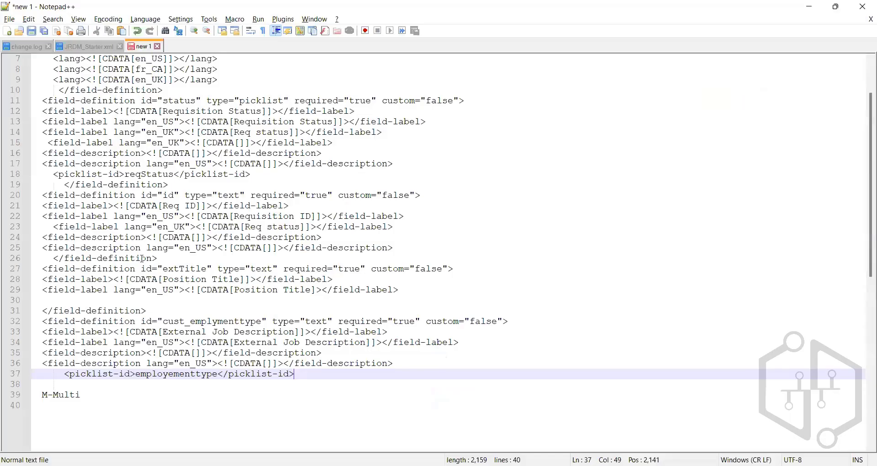